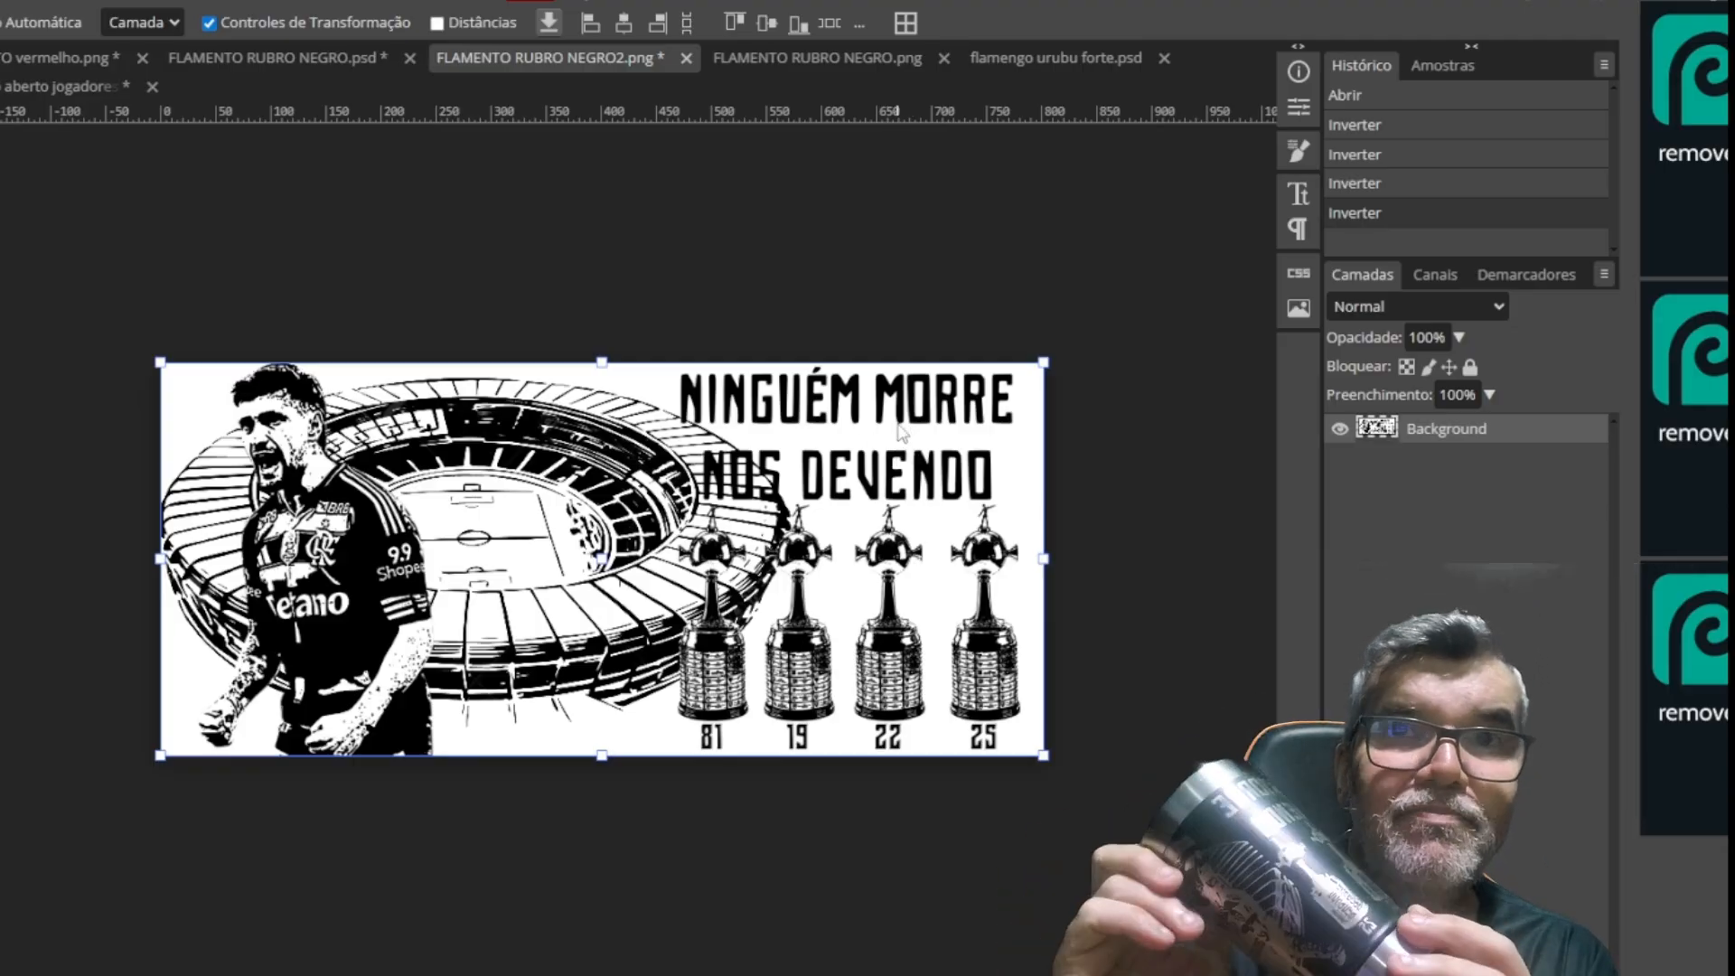
Invert the stadium artwork's colours as a preview and invert them back to black on white
scroll(895, 436, "up", 3)
scroll(899, 434, "down", 3)
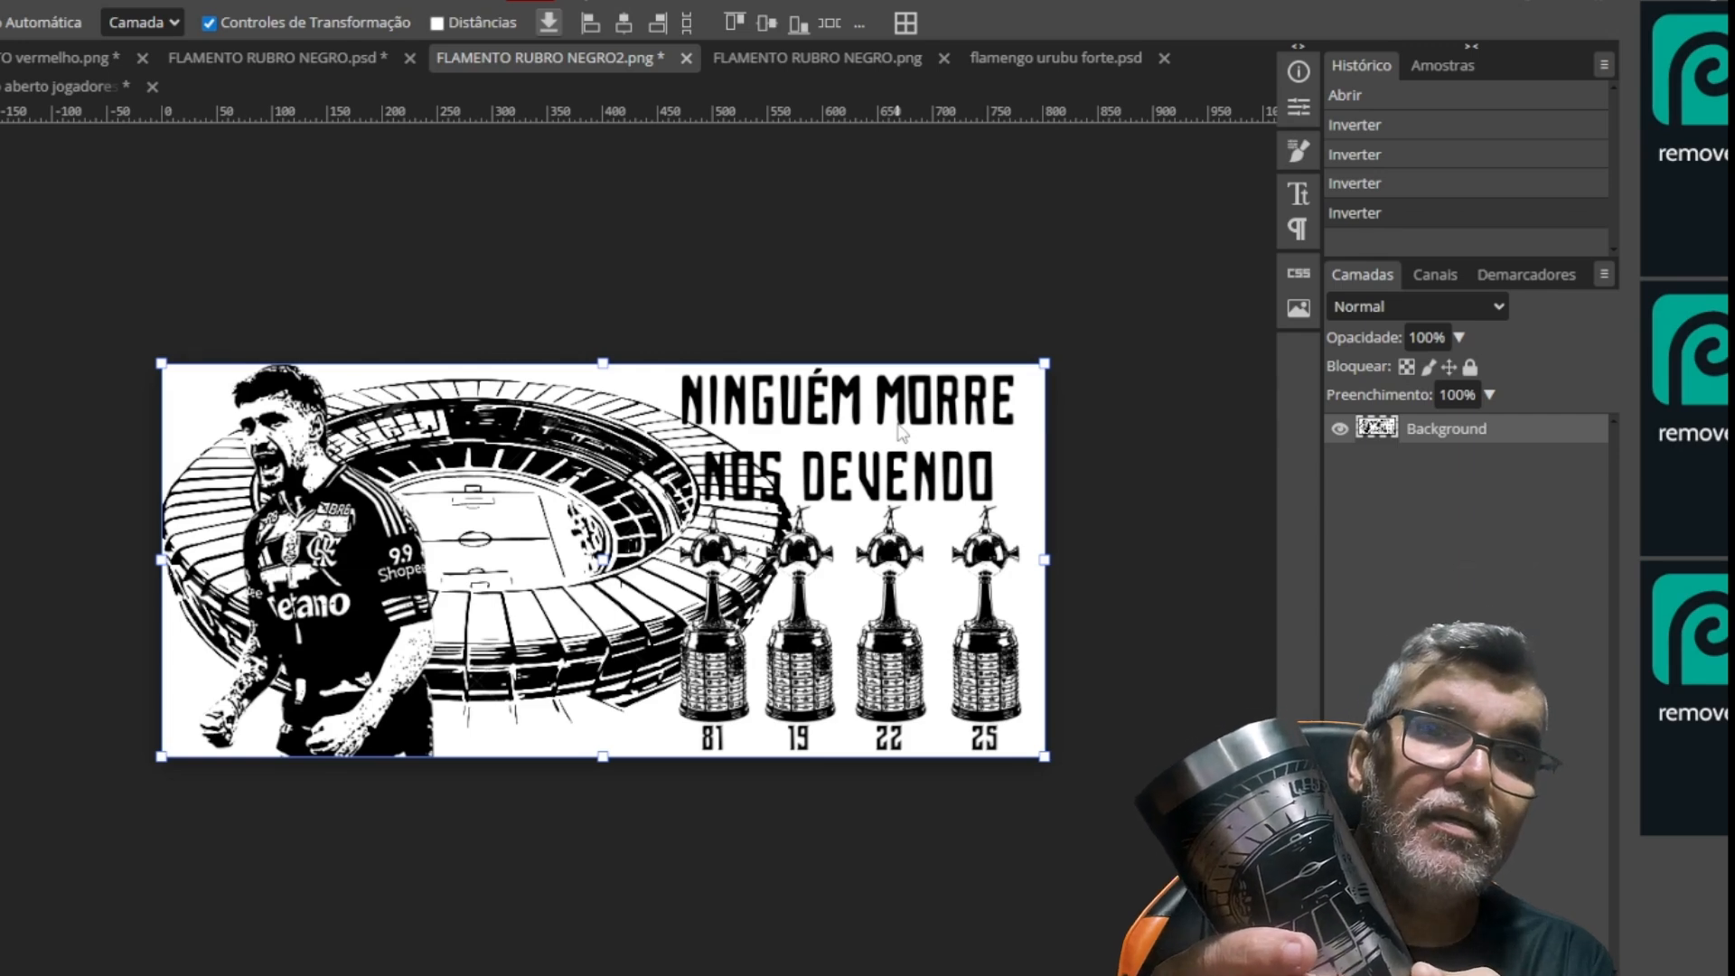
key("ctrl+i")
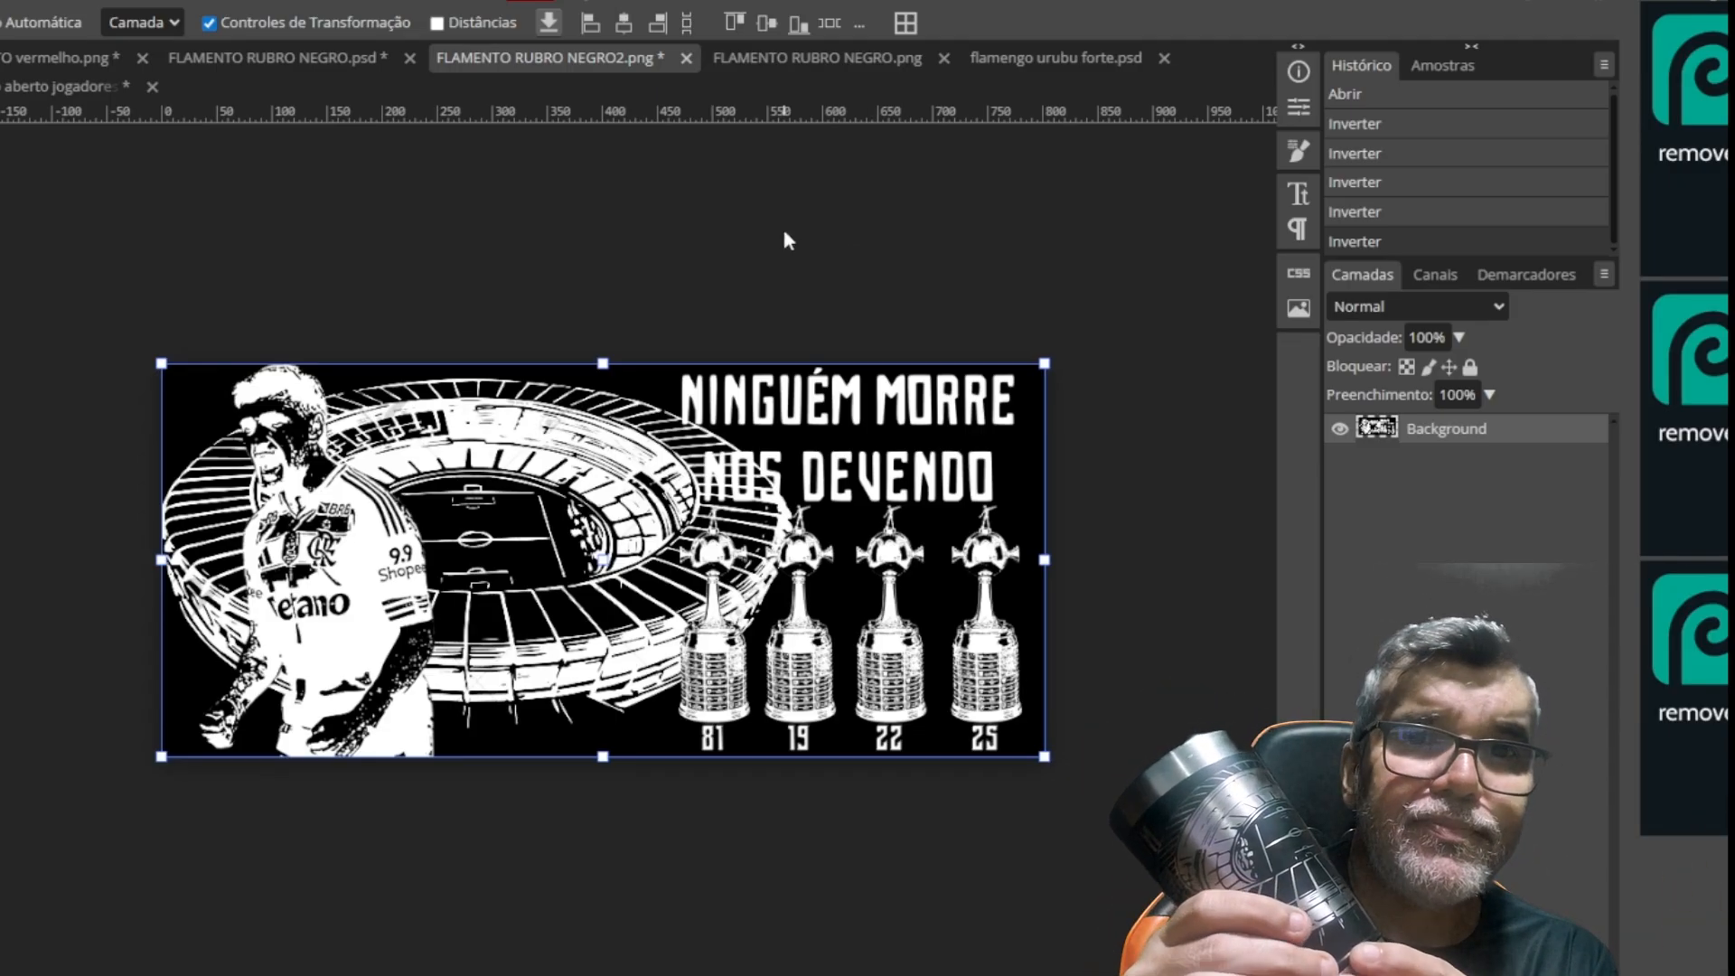
key("ctrl+i")
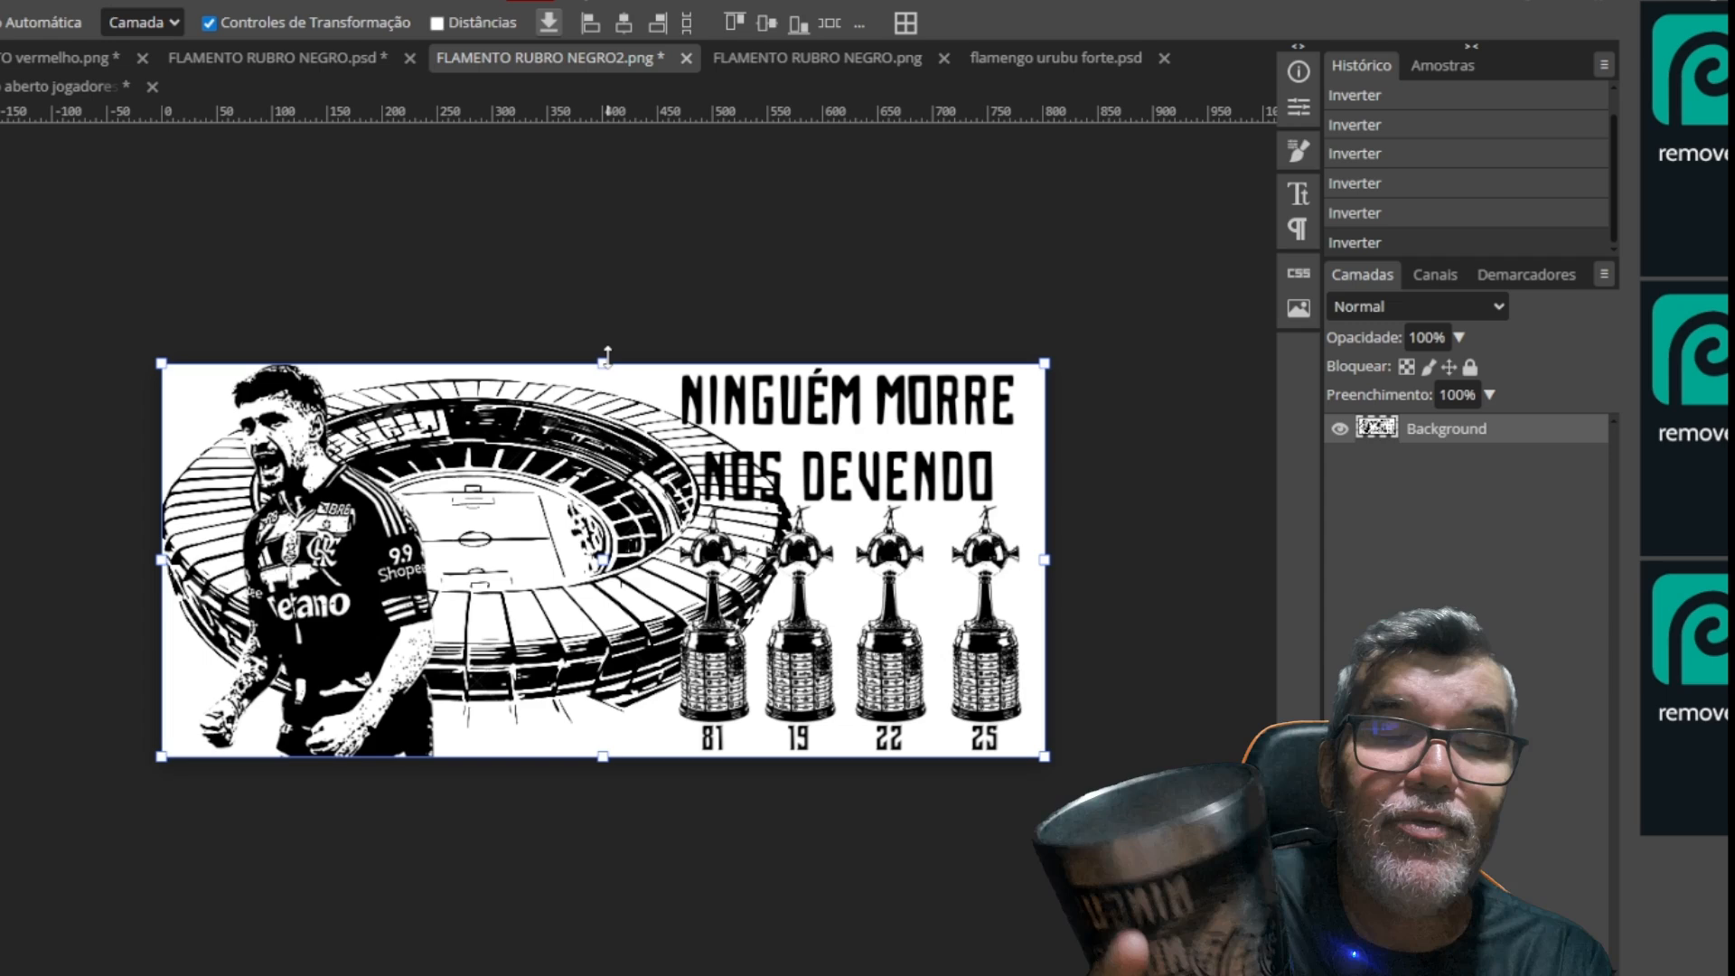
Export the black-on-white artwork as an 802 × 357 px PNG at 100% quality, named FLAMENTOtesteRUBRO NEGRO2
key("ctrl+alt+shift+s")
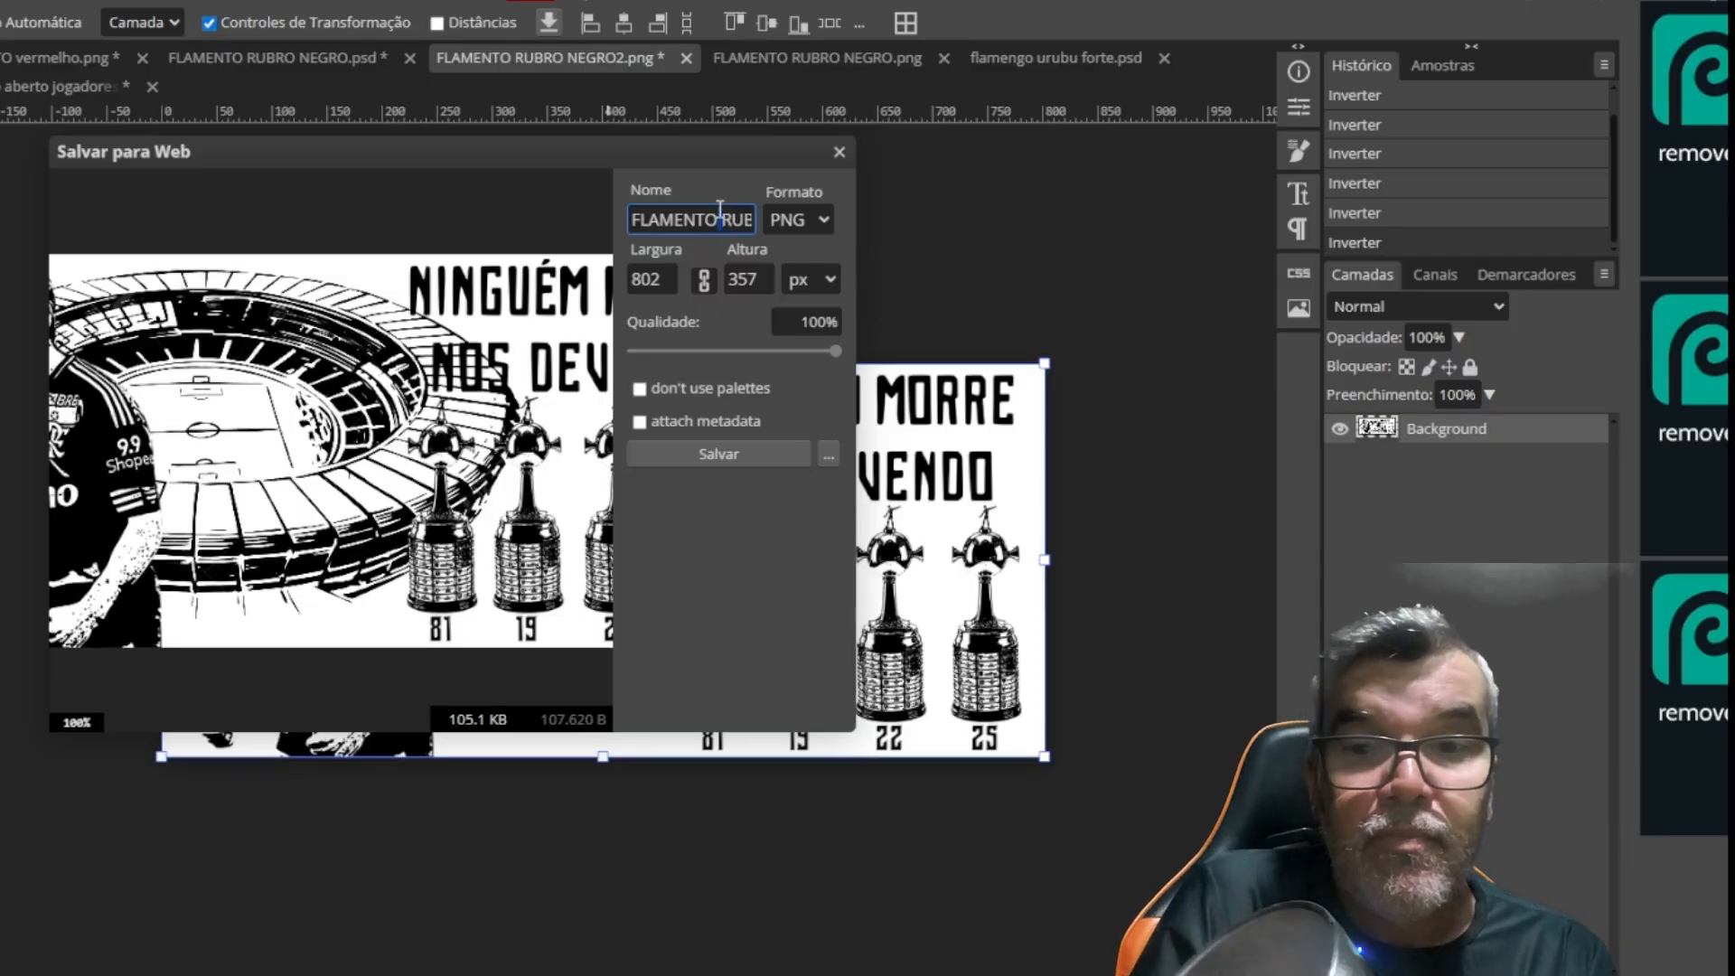
left_click(745, 452)
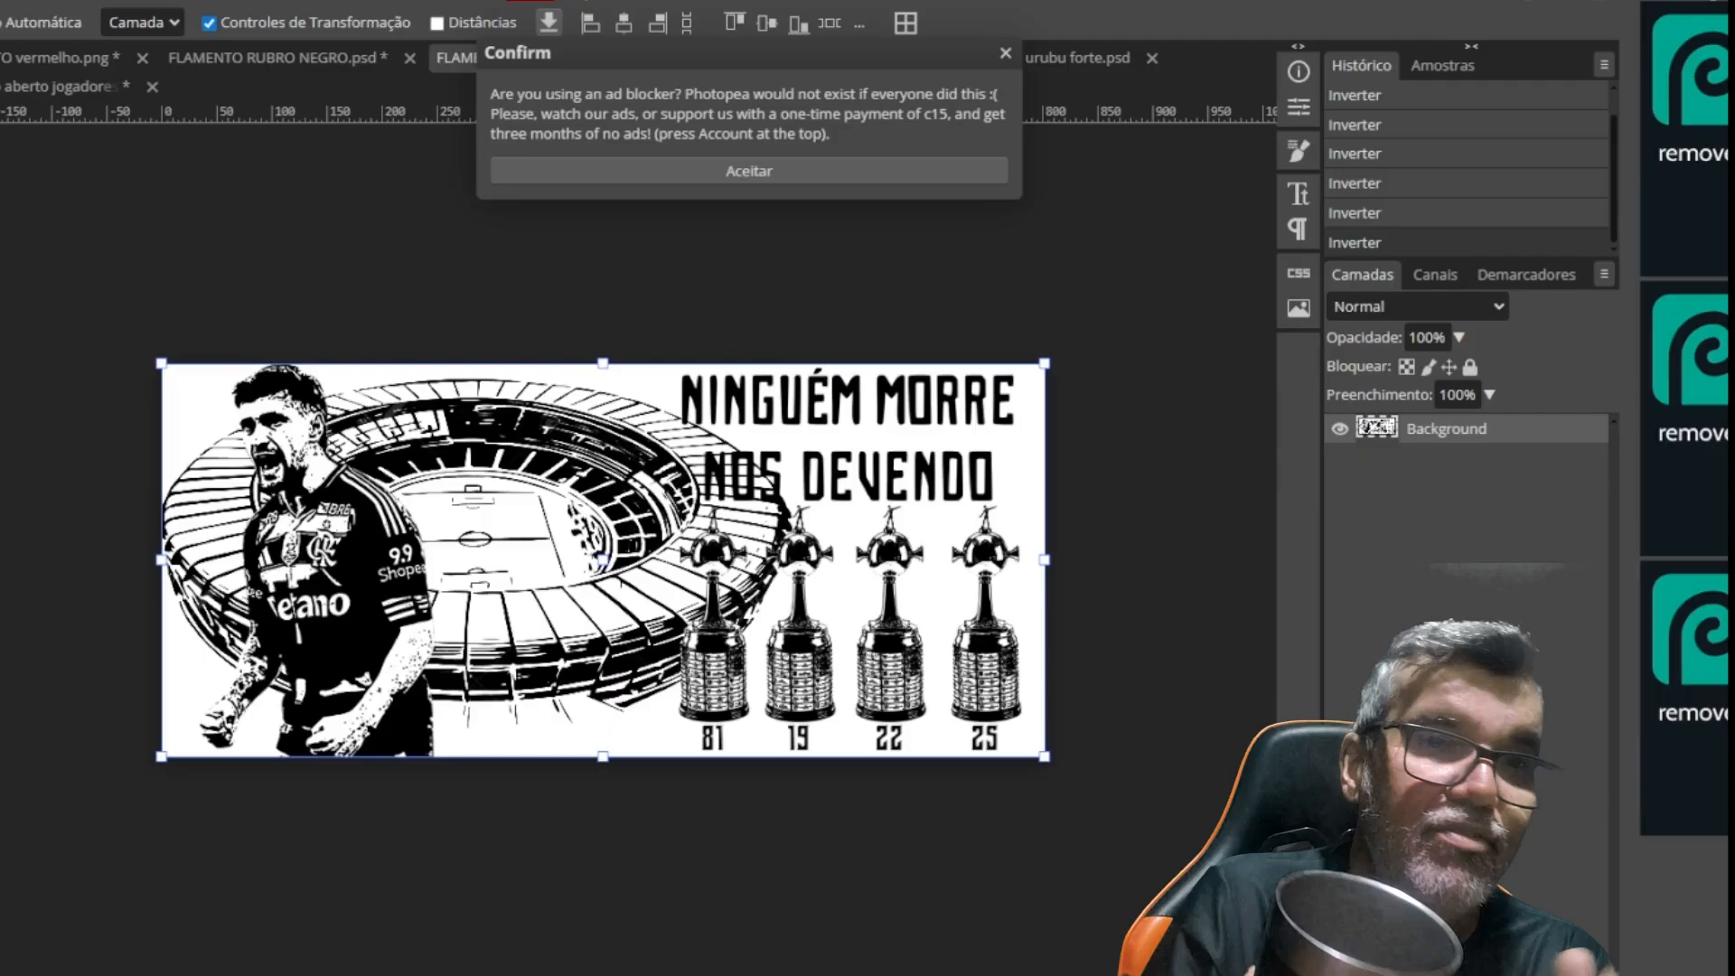
Switch to Rapid Mockup, dismiss the welcome window, and load FLAMENTOtesteRUBRO NEGRO2.png as the tumbler's art
left_click(506, 2)
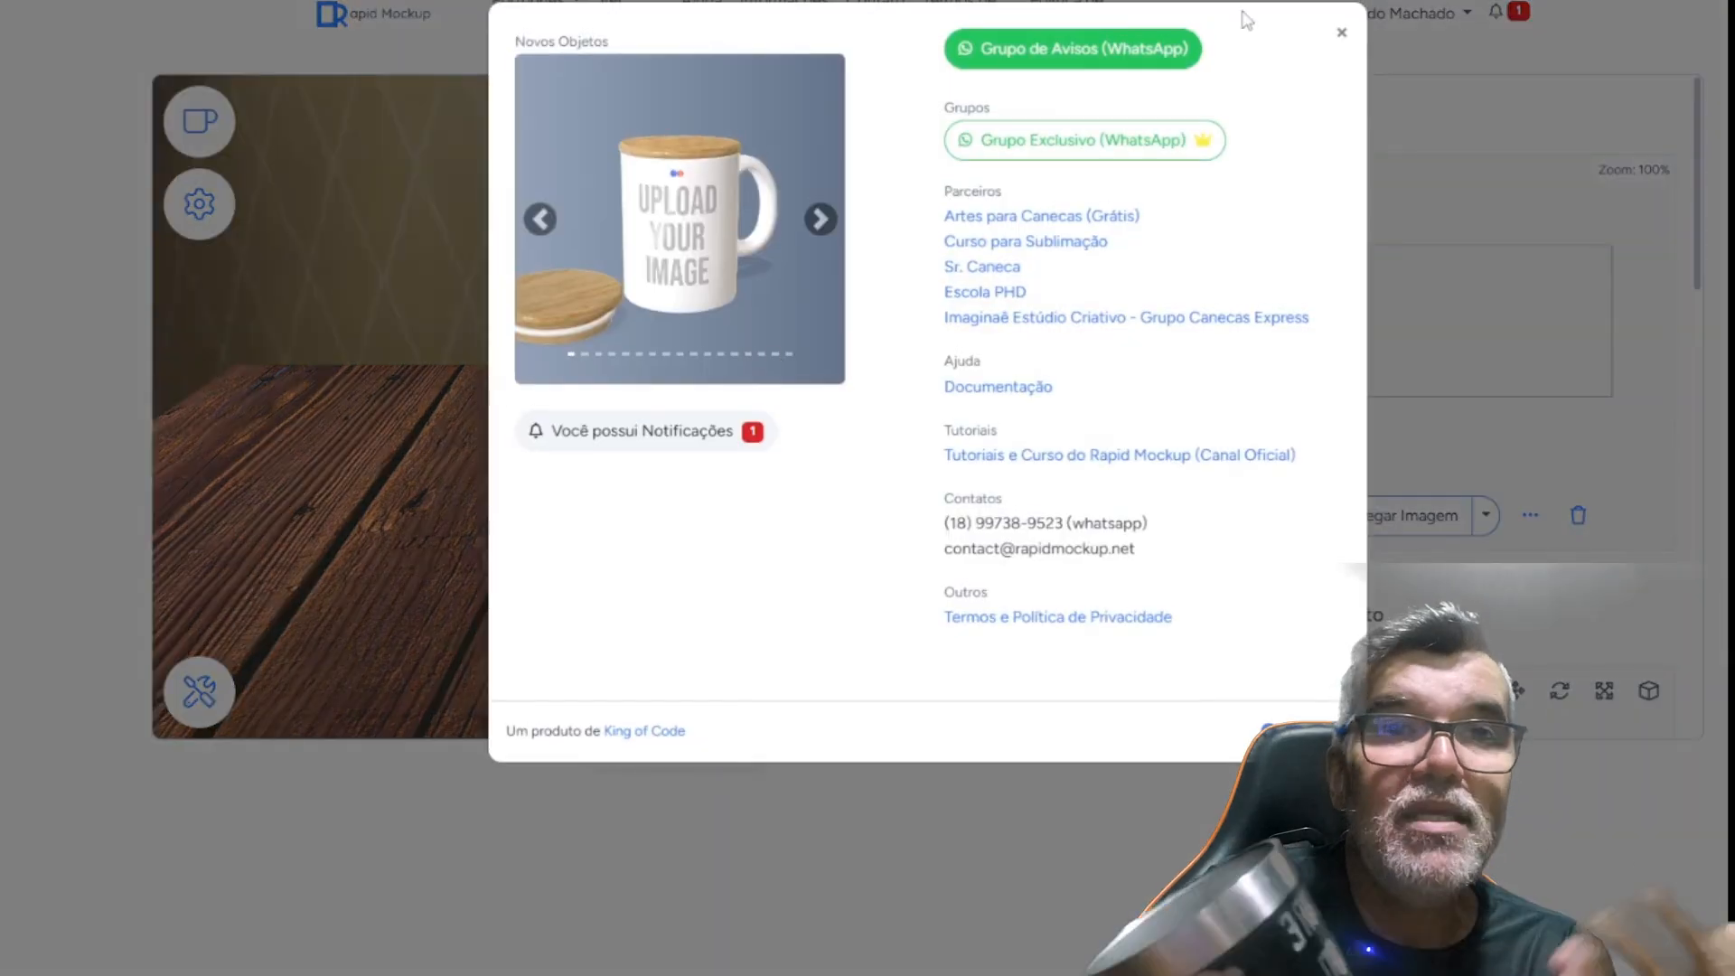
left_click(1345, 36)
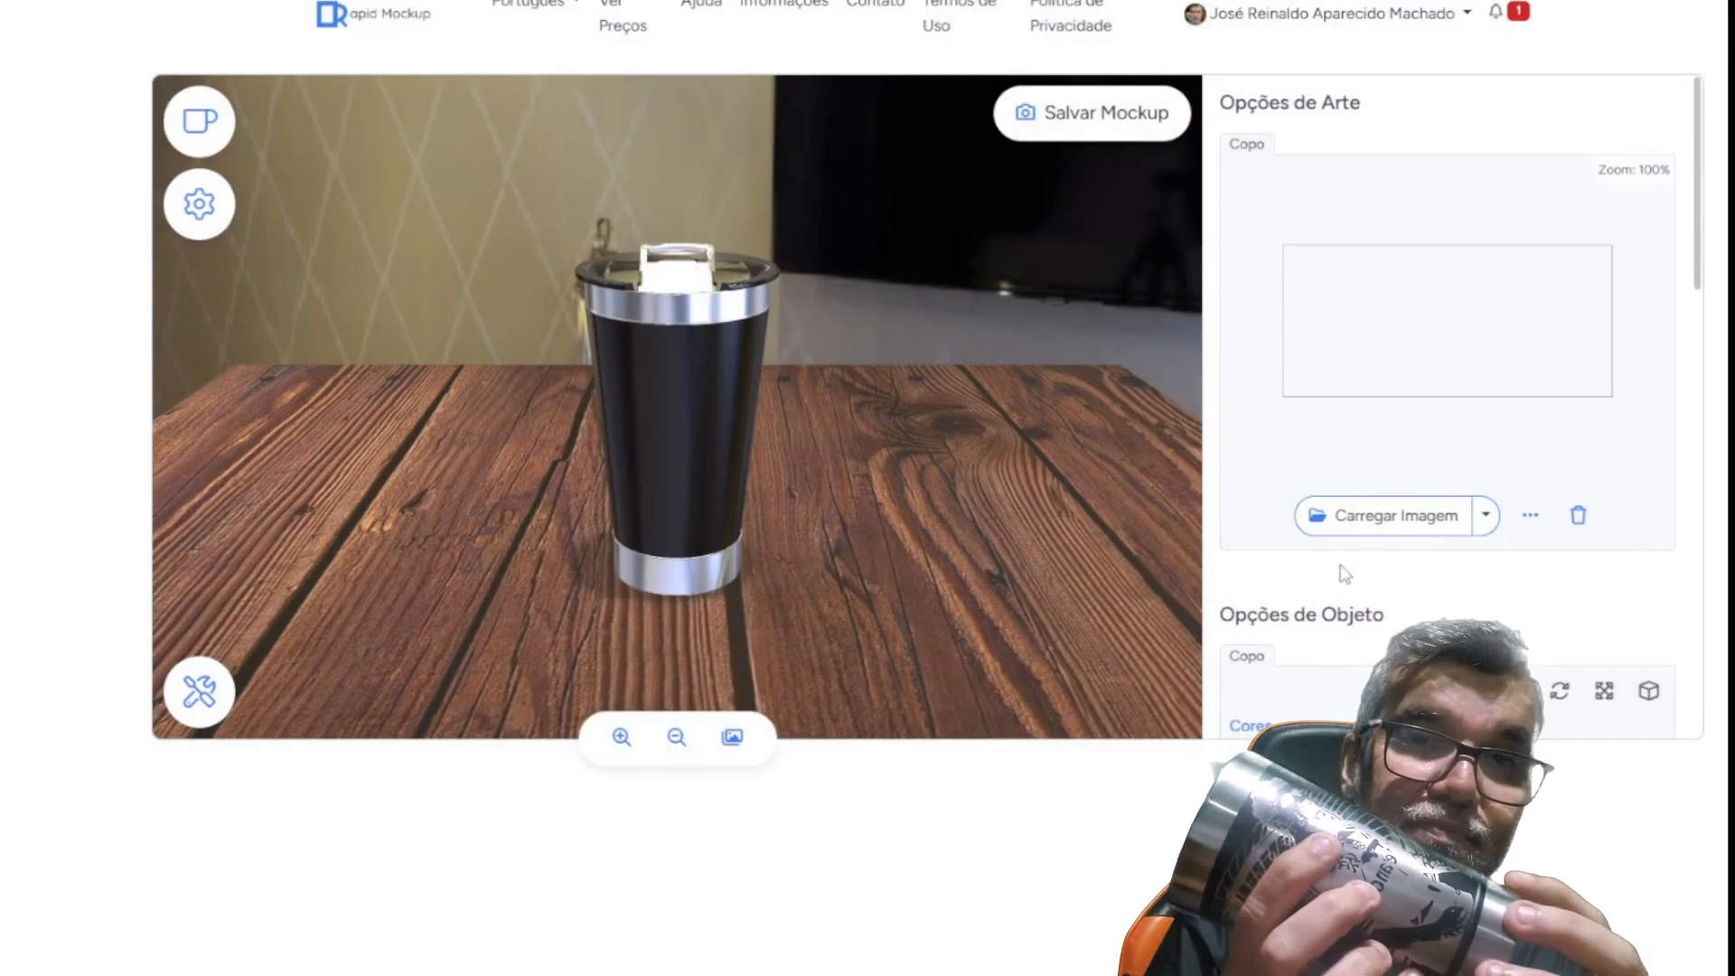
left_click(1394, 533)
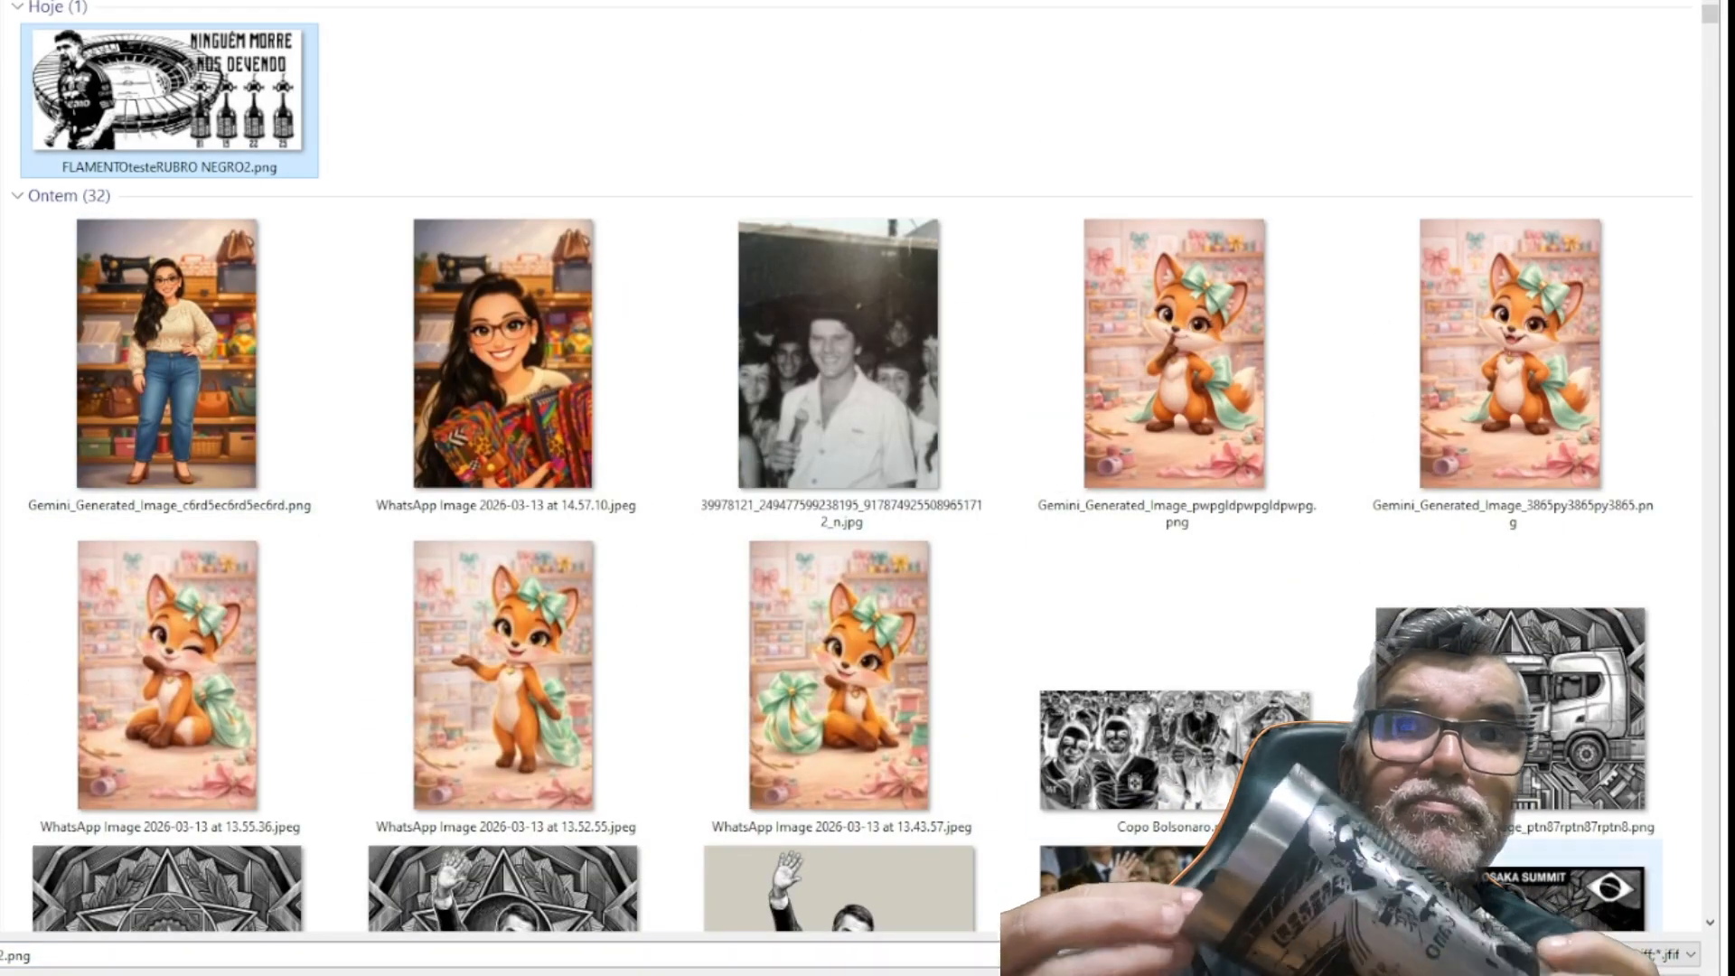
double_click(169, 90)
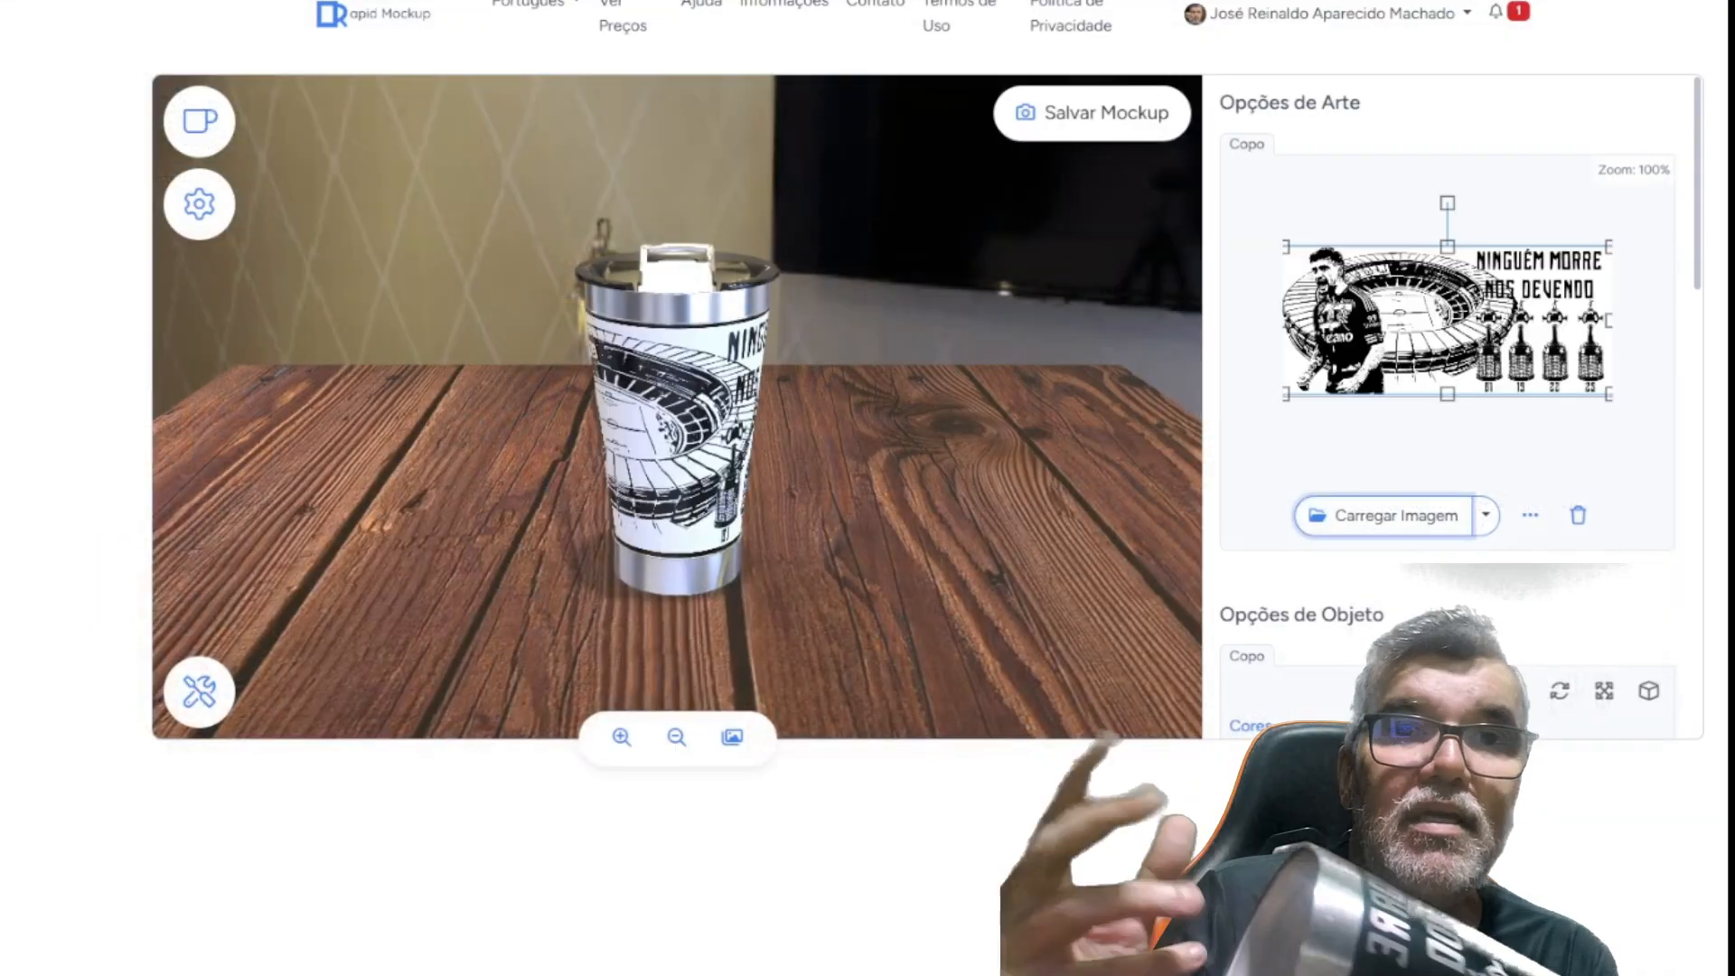
Examine the artwork around the tumbler mockup up close, from the player to the lettering and trophies
left_click_drag(751, 372, 750, 356)
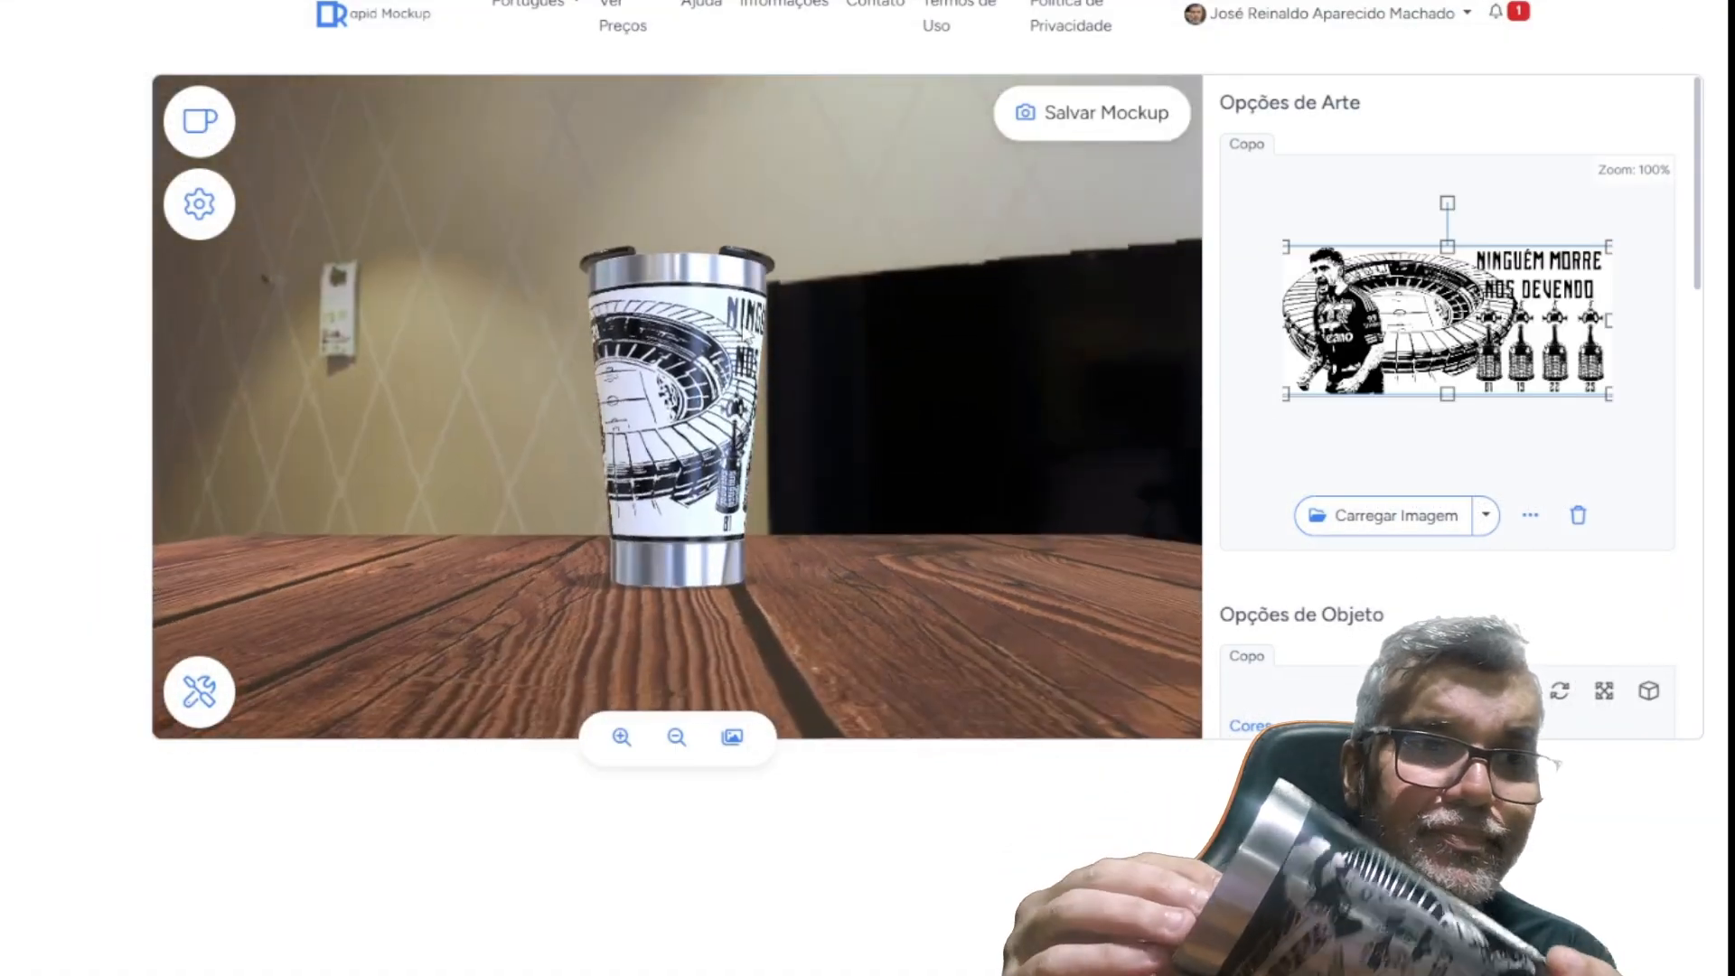
left_click(620, 740)
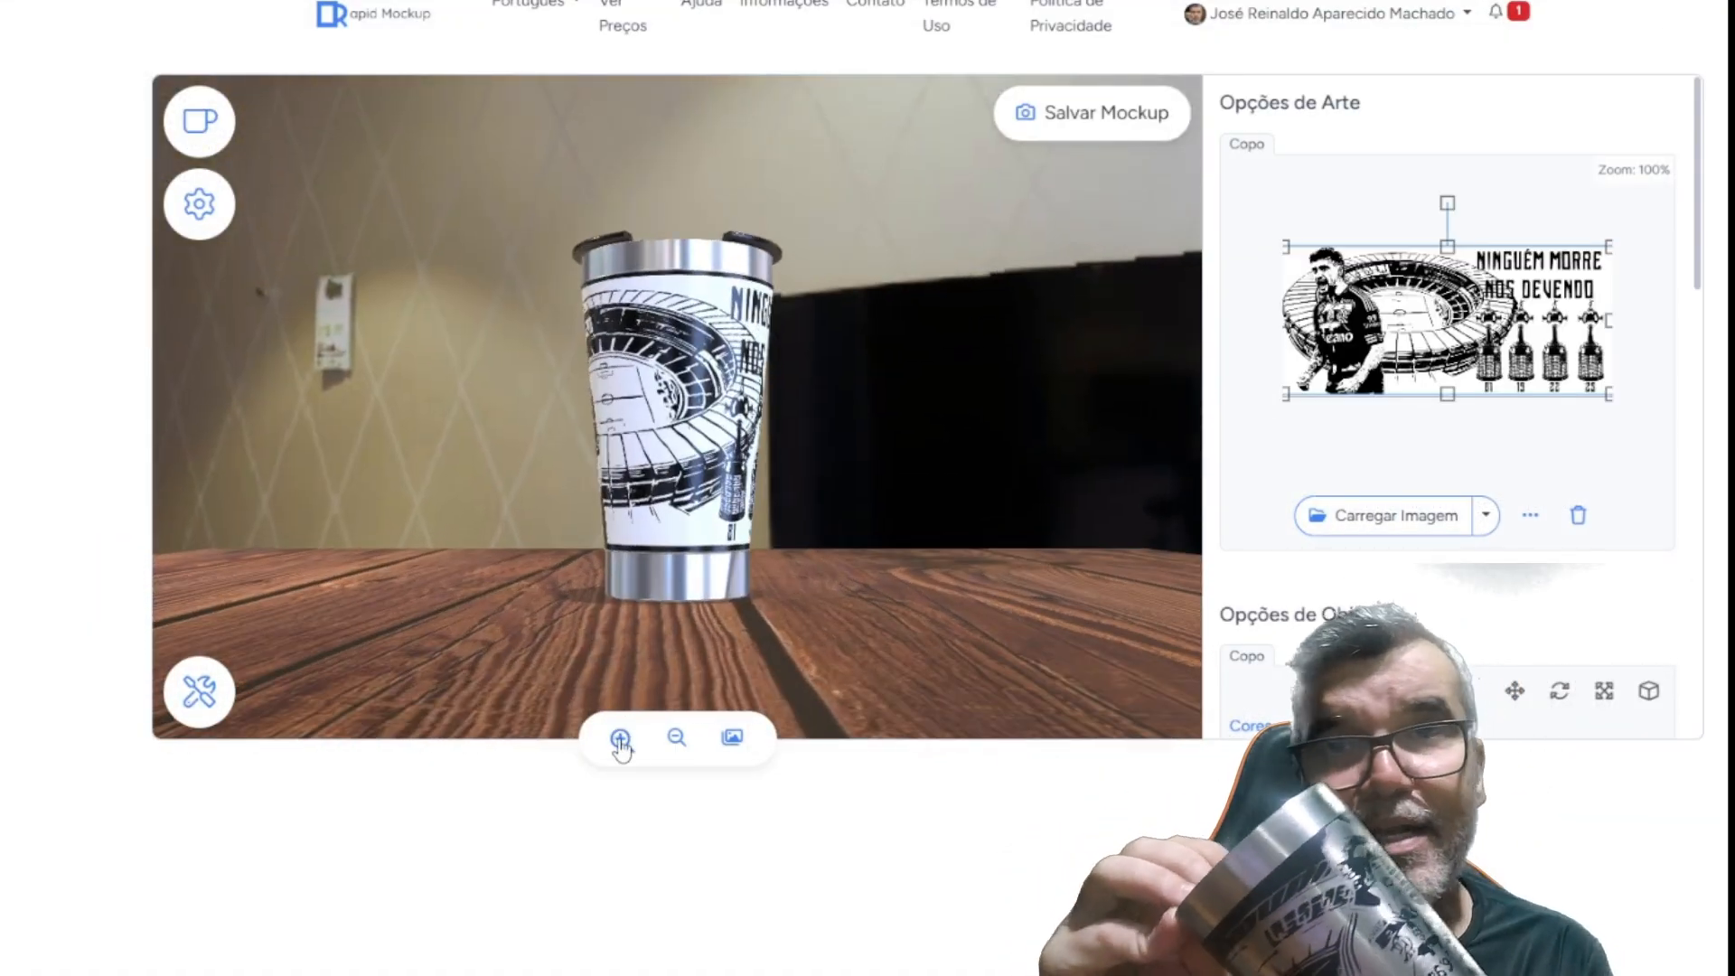
left_click(620, 739)
left_click(620, 740)
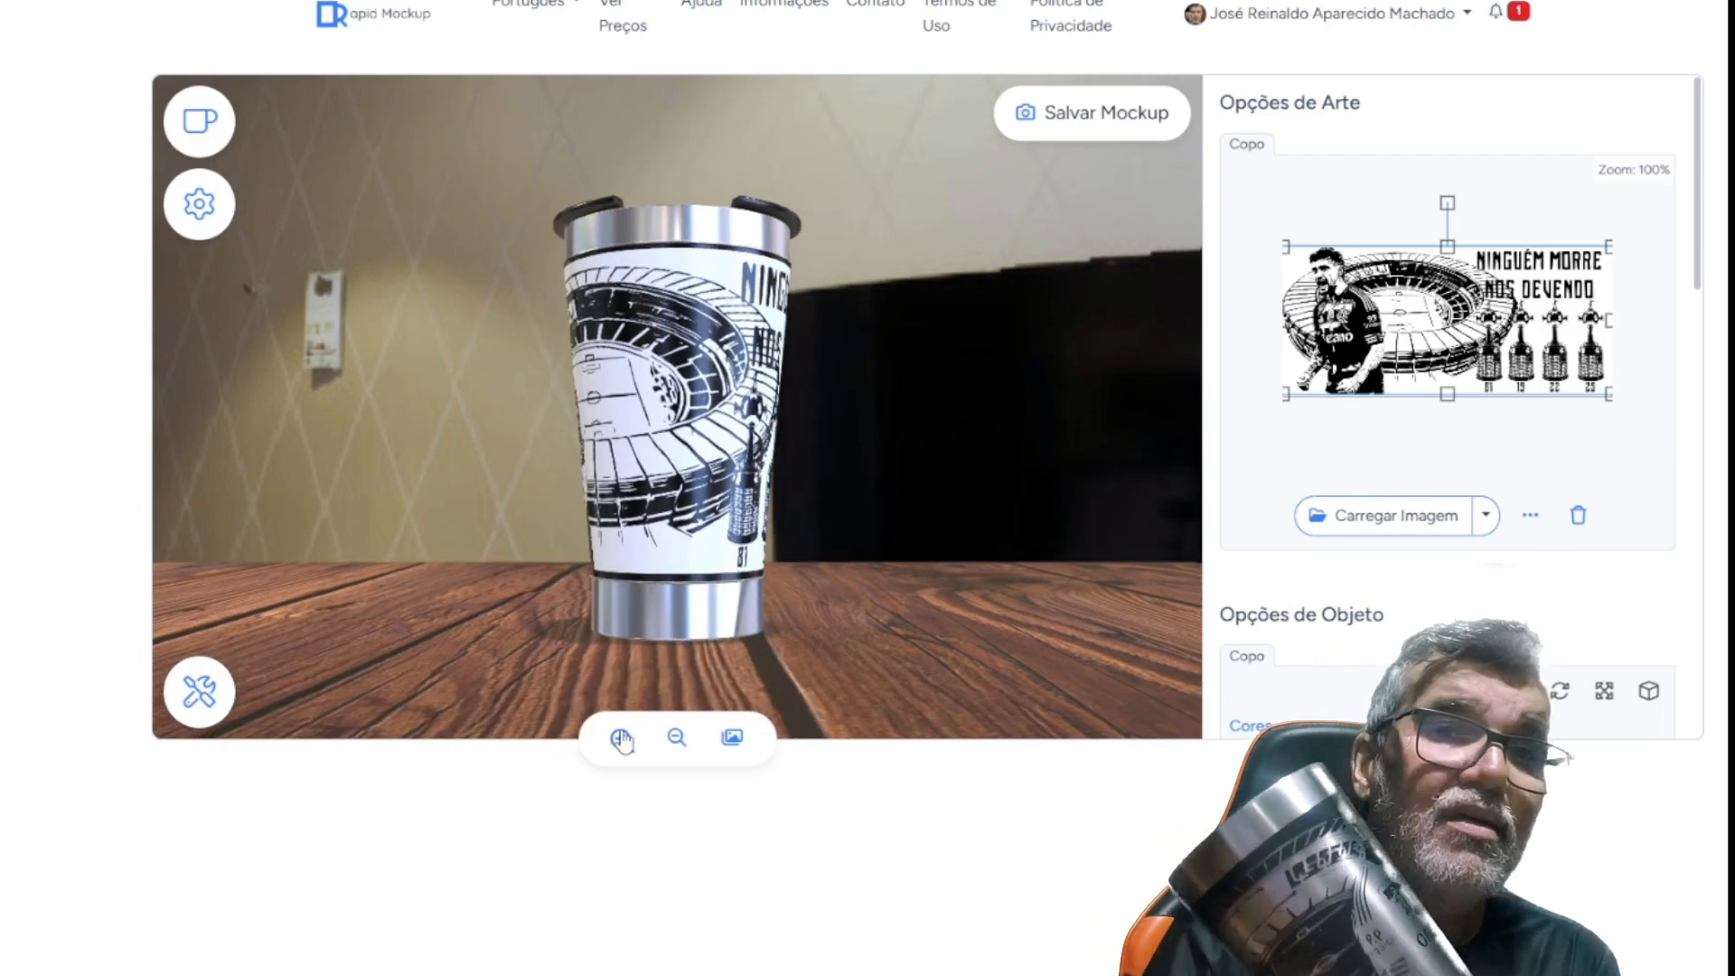
left_click_drag(754, 404, 661, 454)
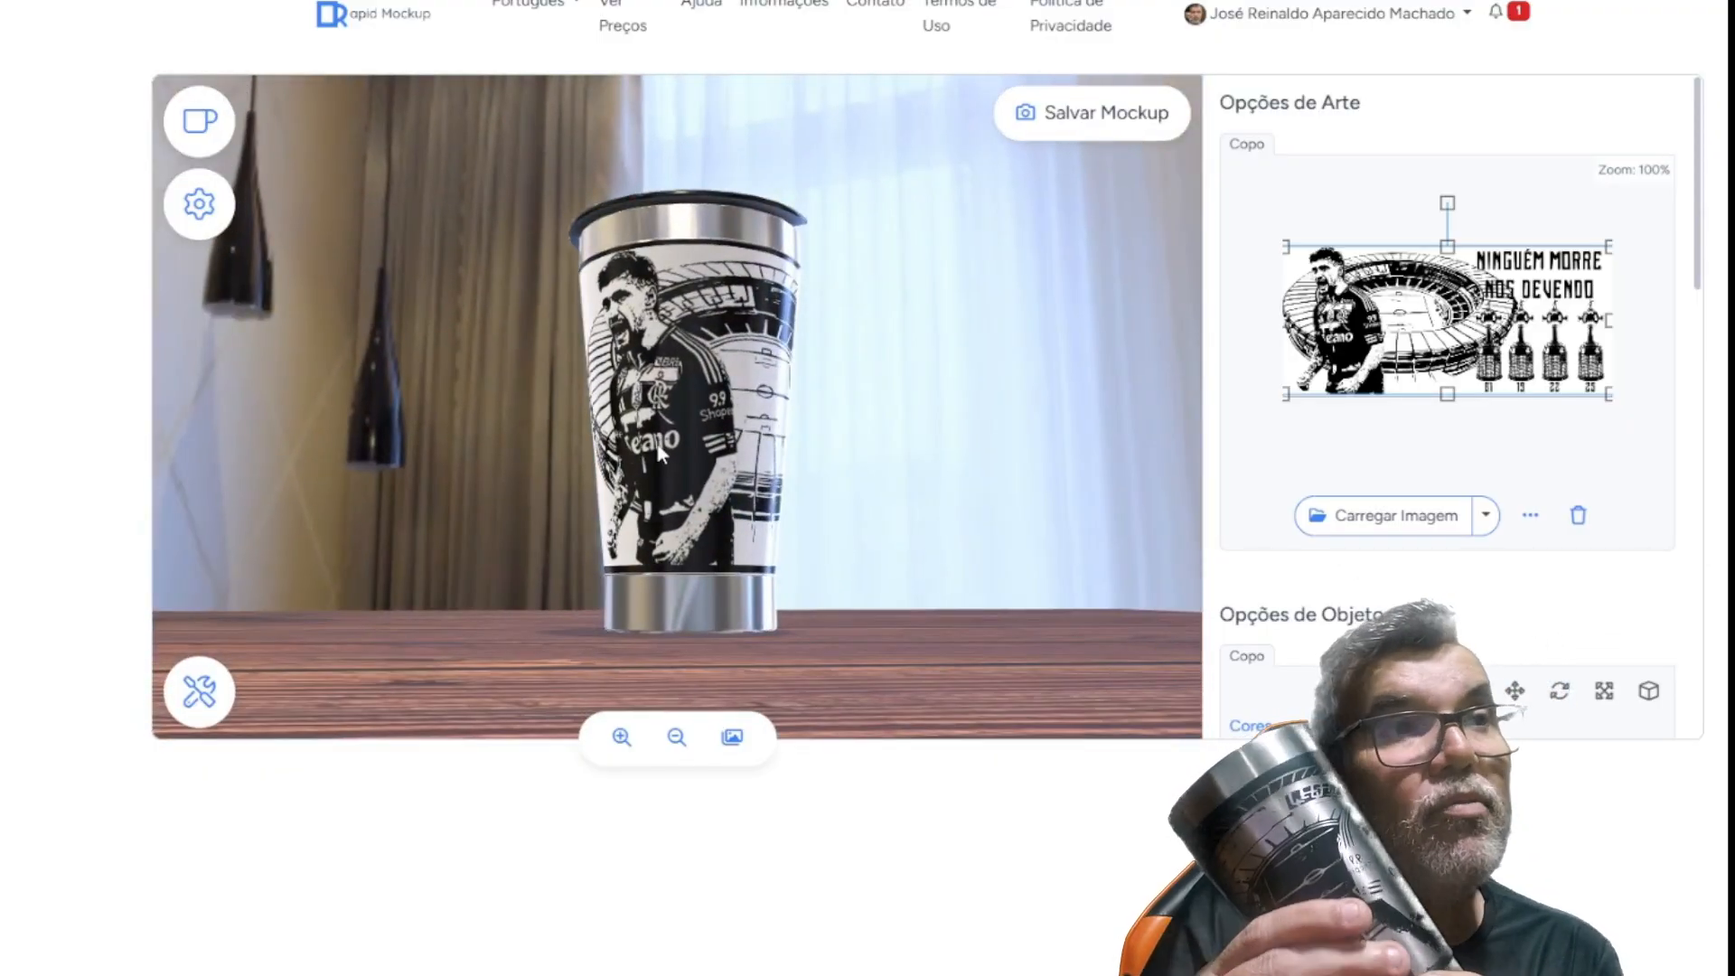
mouse_move(647, 414)
left_mouse_down()
mouse_move(670, 433)
mouse_move(691, 410)
mouse_move(698, 426)
mouse_move(649, 426)
left_mouse_up()
left_click_drag(779, 425, 700, 434)
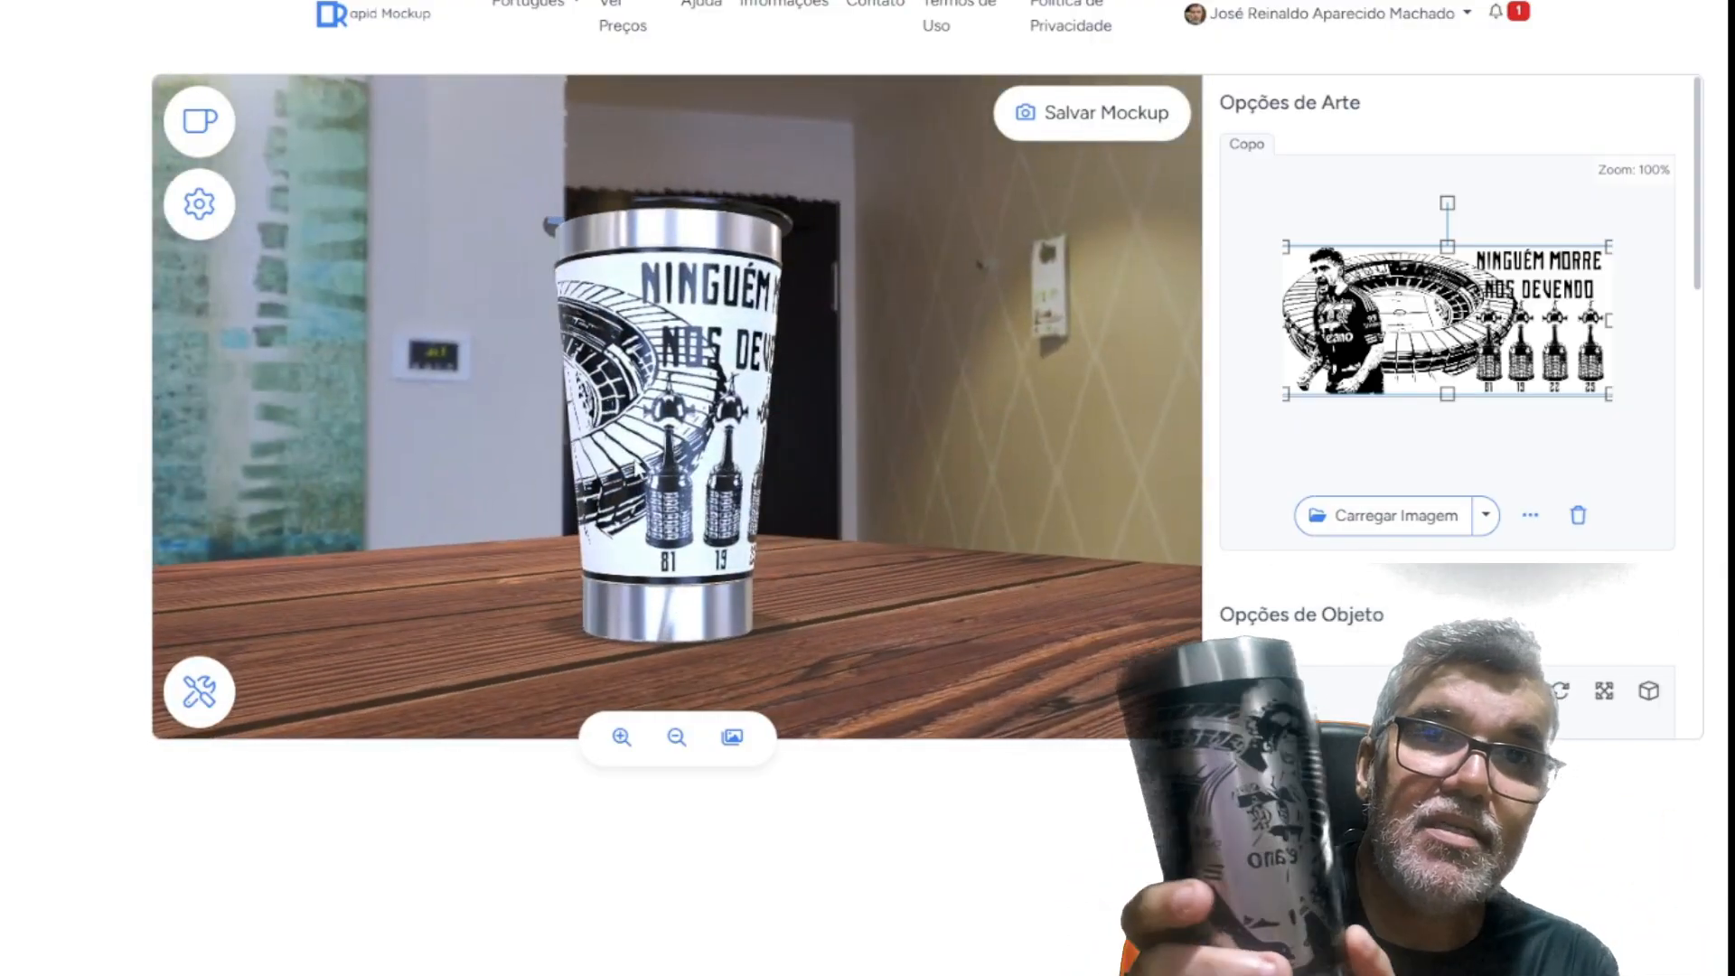
Change the material of the tumbler's Área da Arte to Cromado and inspect the mockup
left_click_drag(1705, 285, 1713, 453)
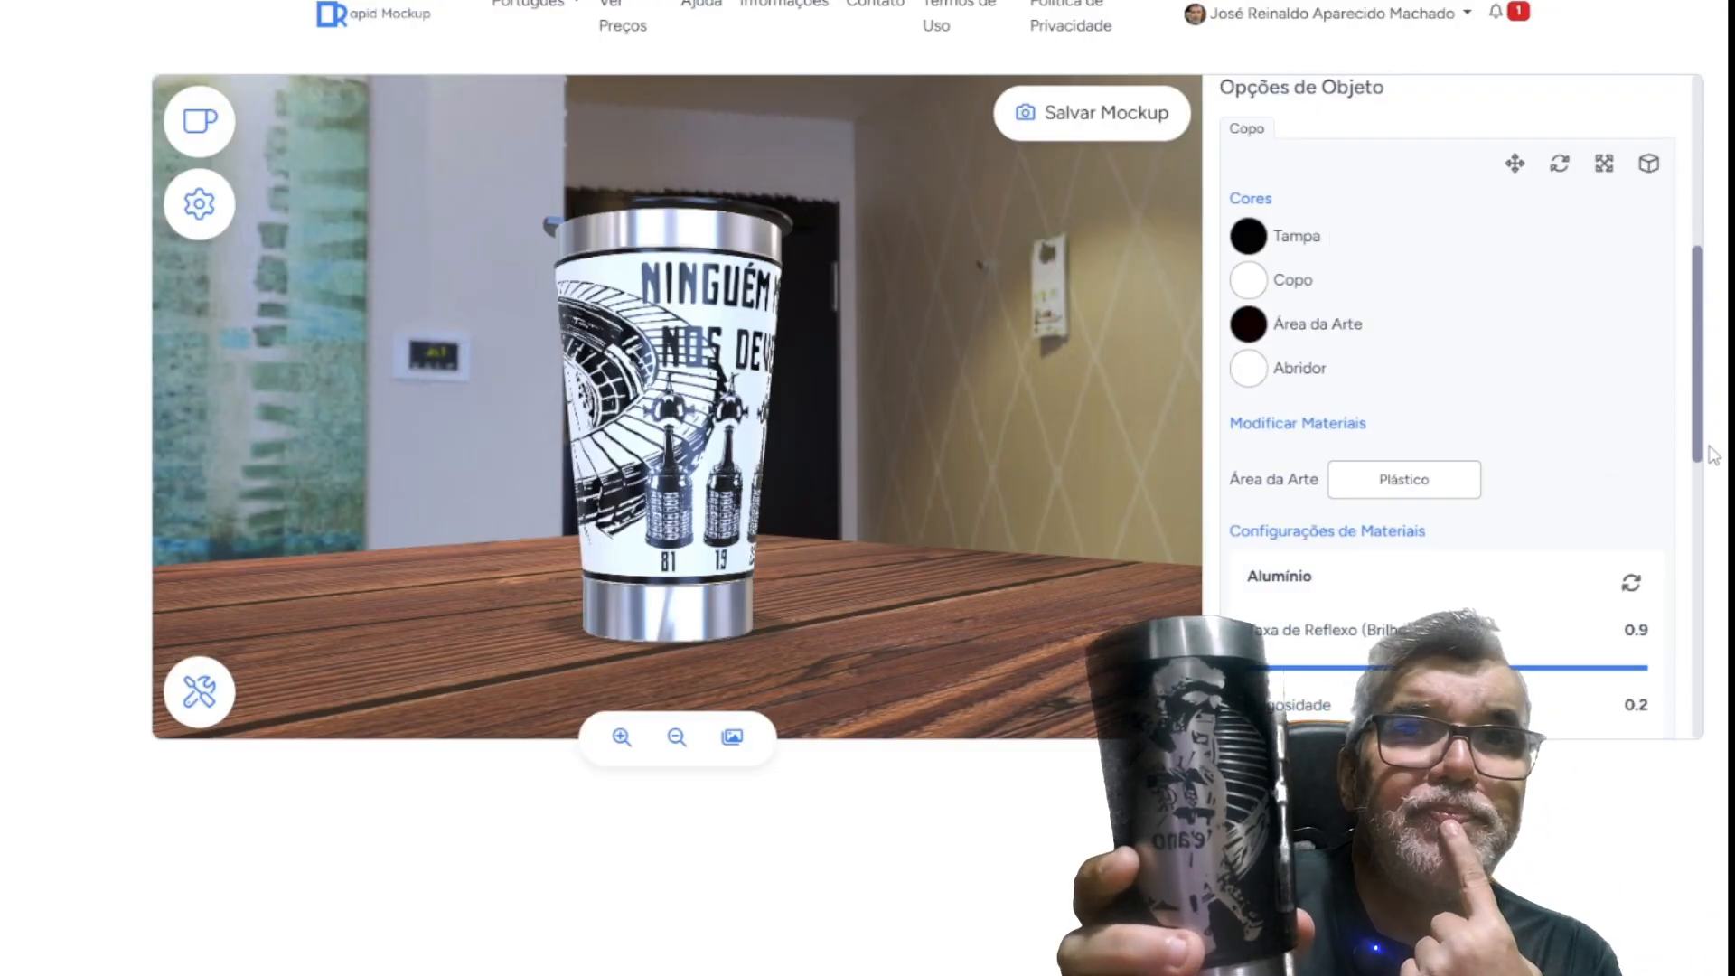
left_click(1462, 482)
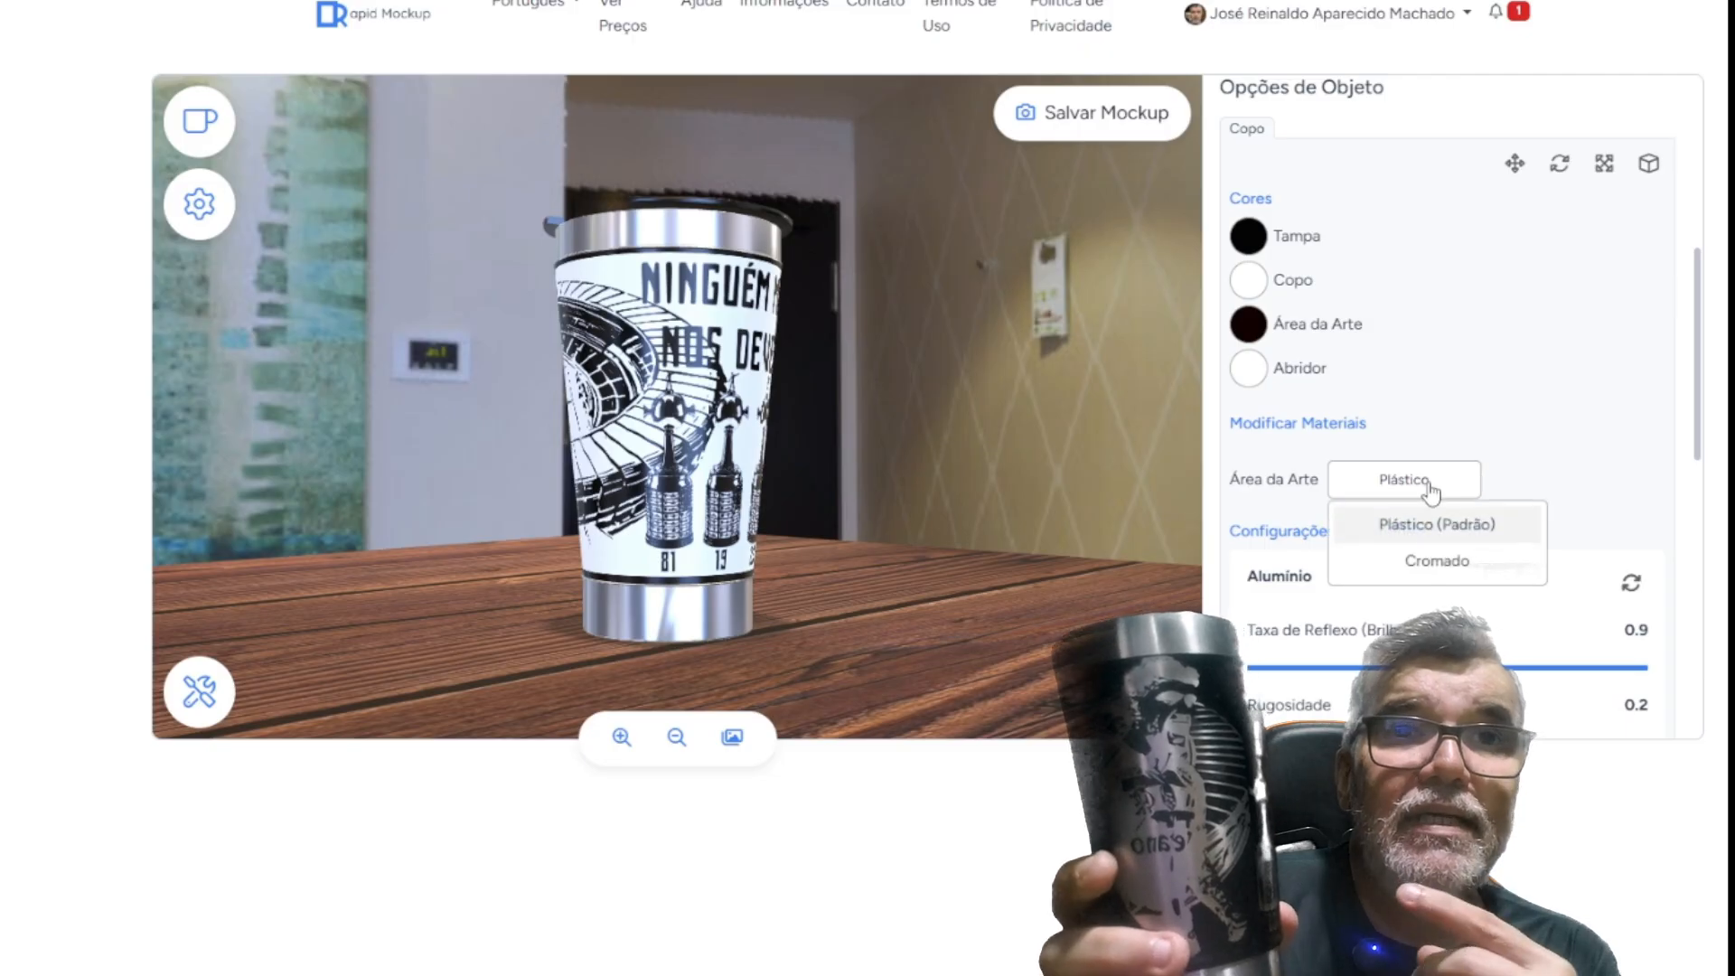
left_click(1437, 562)
left_click_drag(614, 480, 570, 457)
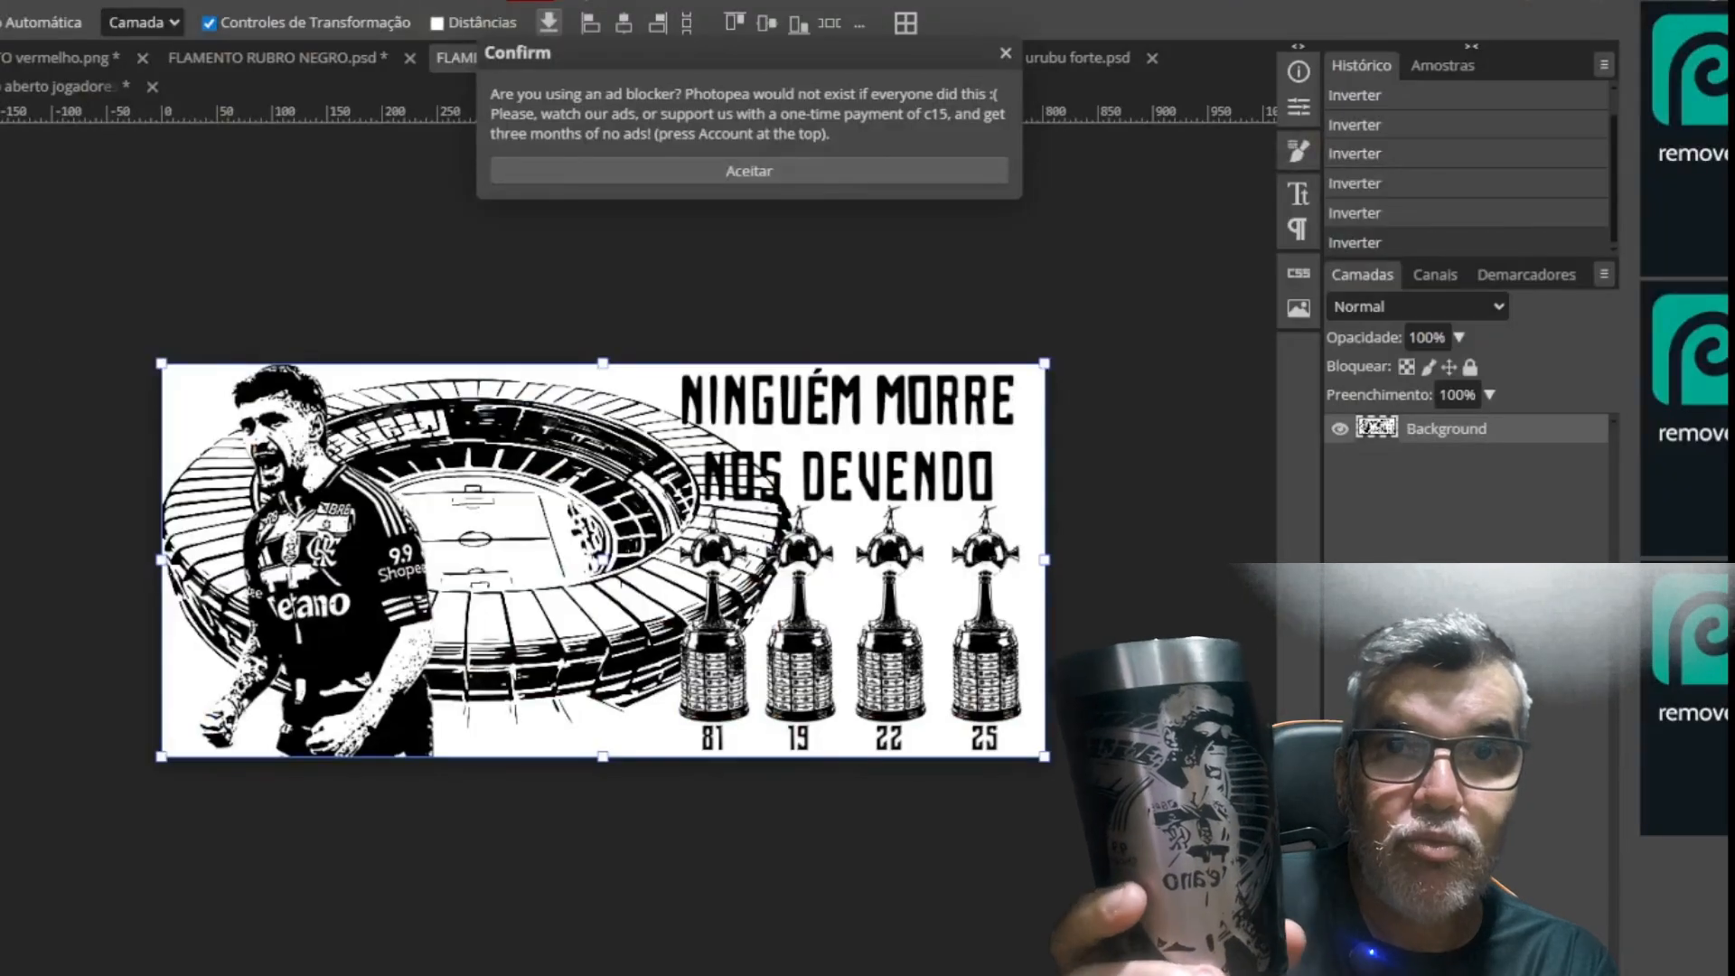
Return to Photopea, dismiss the ad-blocker notice, and invert the artwork's colours and back for comparison
left_click(1006, 57)
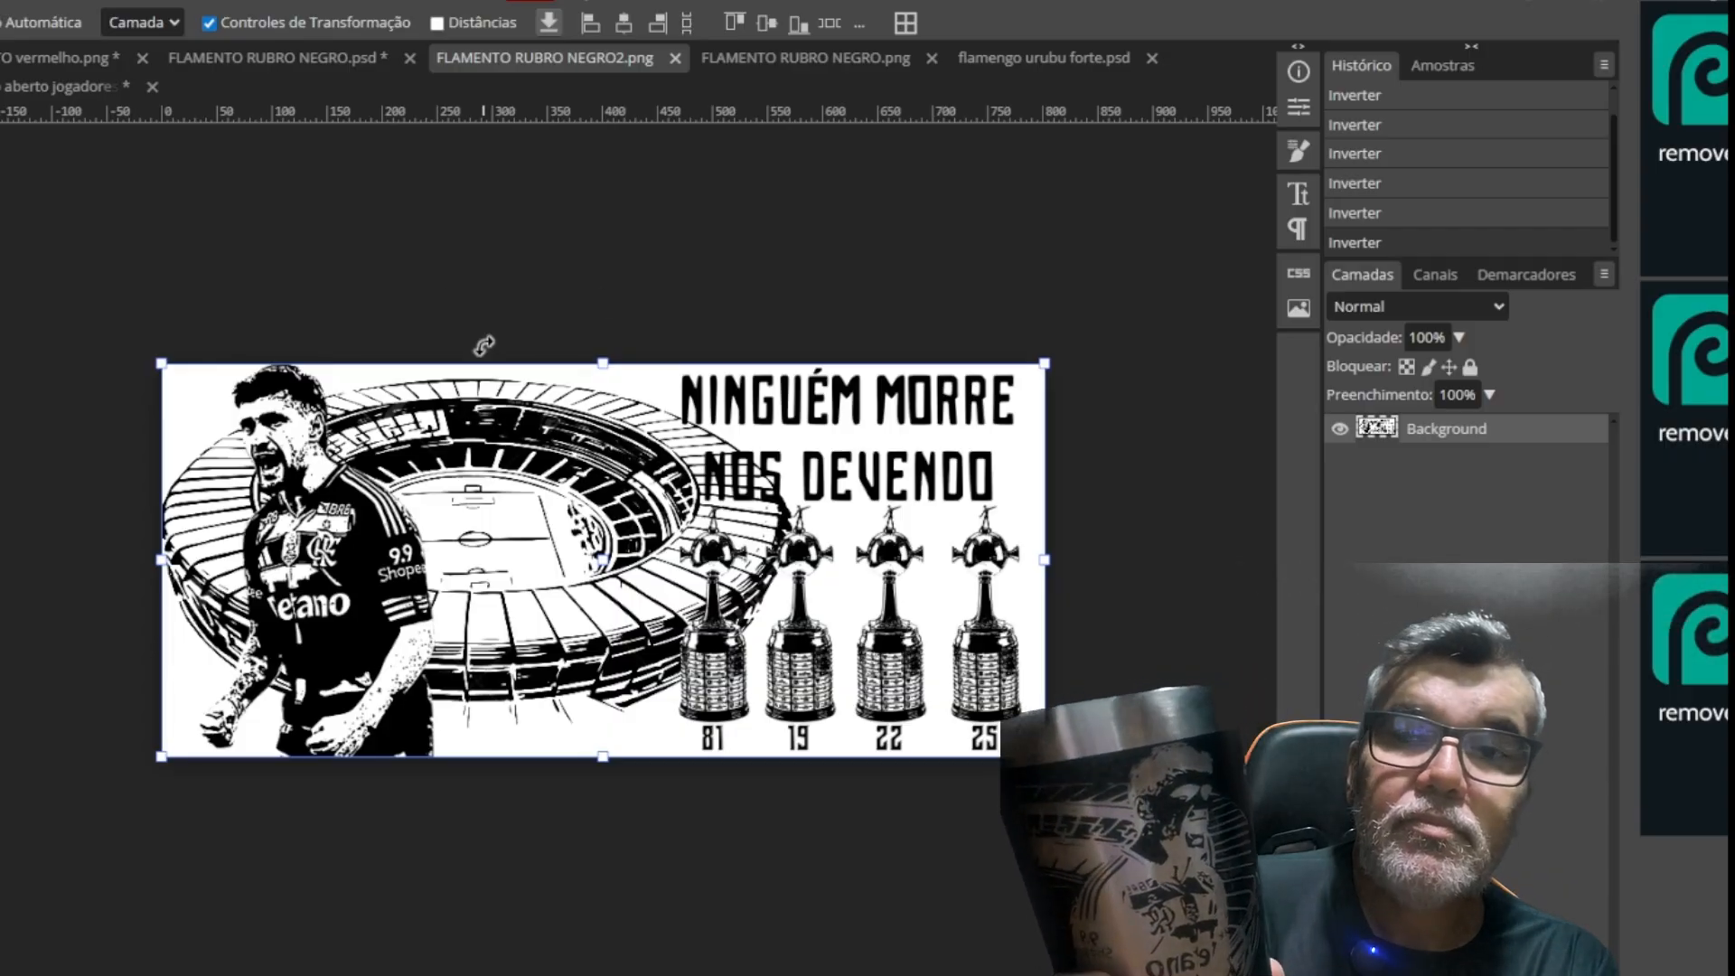
key("ctrl+i")
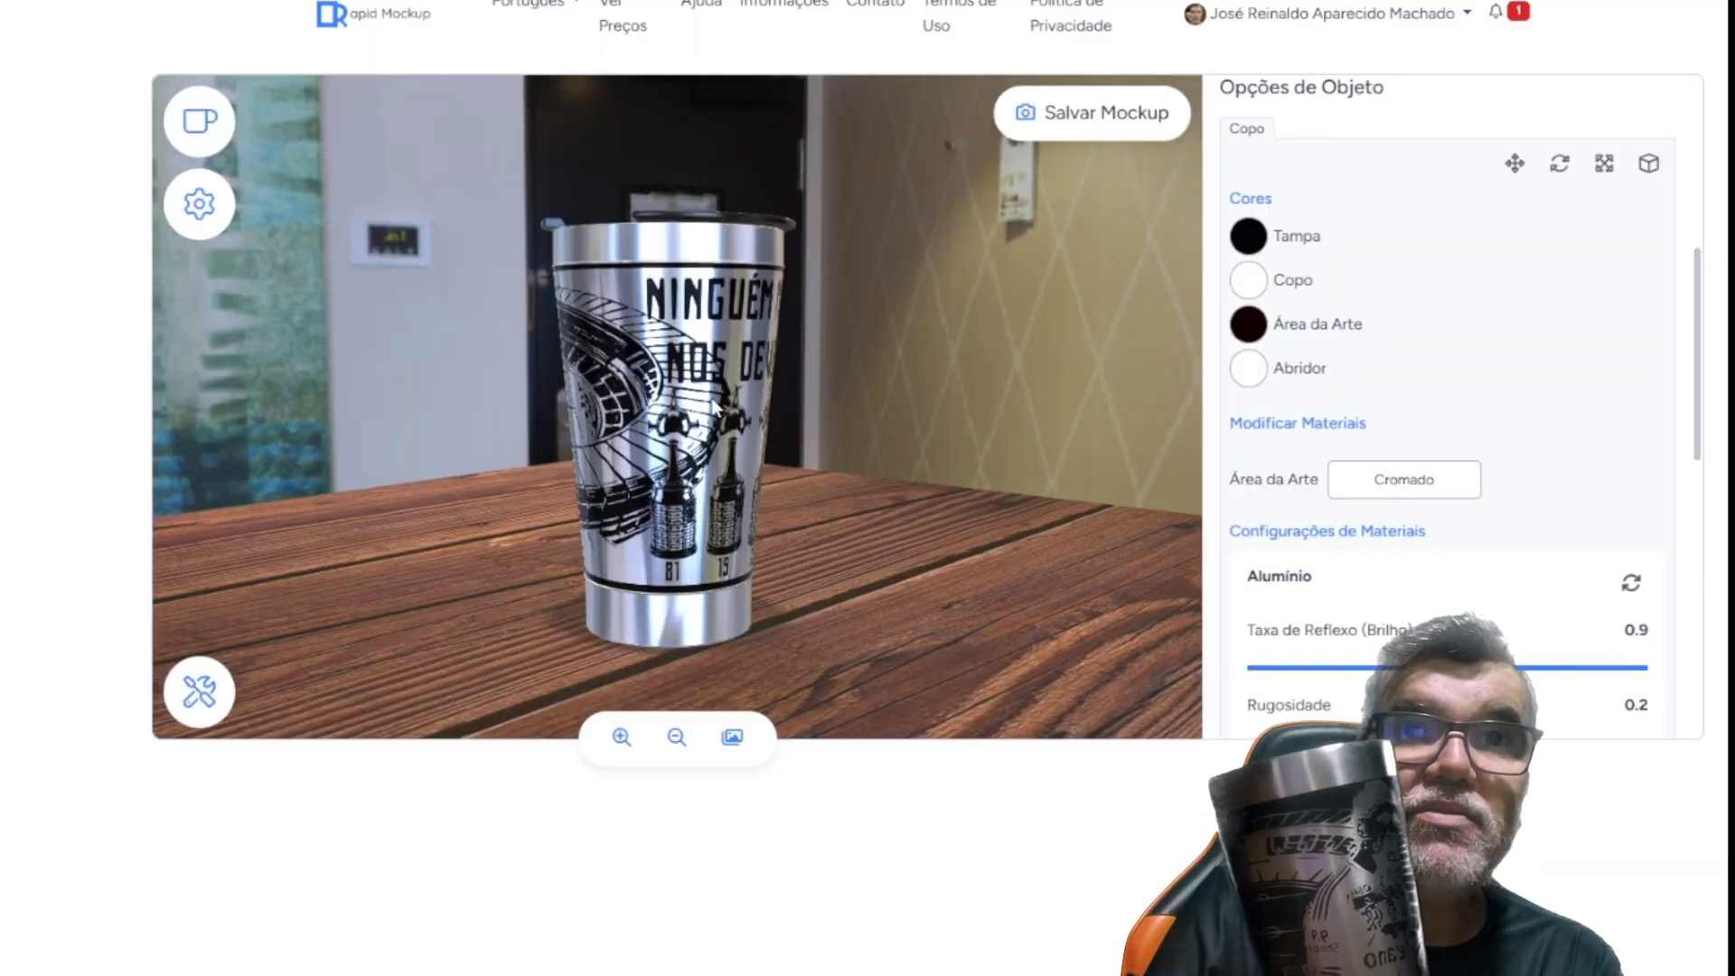
mouse_move(718, 409)
left_mouse_down()
mouse_move(615, 447)
mouse_move(638, 452)
mouse_move(566, 463)
mouse_move(702, 452)
mouse_move(698, 470)
mouse_move(560, 468)
mouse_move(724, 418)
mouse_move(596, 359)
mouse_move(700, 398)
left_mouse_up()
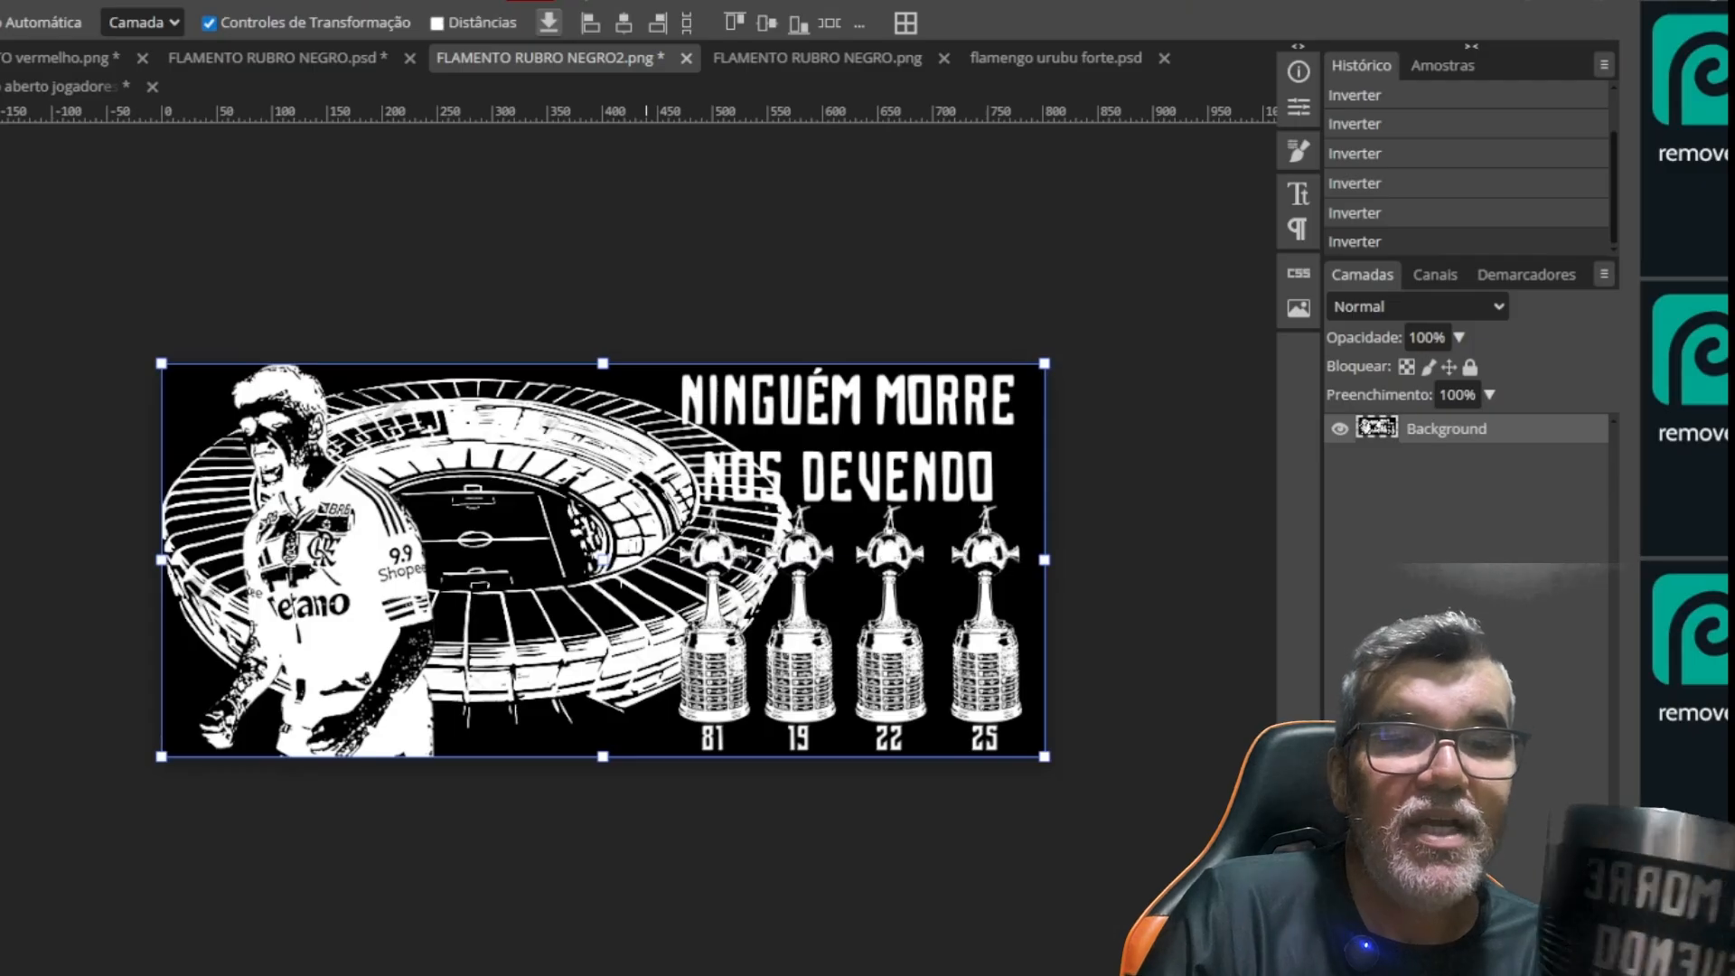
key("ctrl+i")
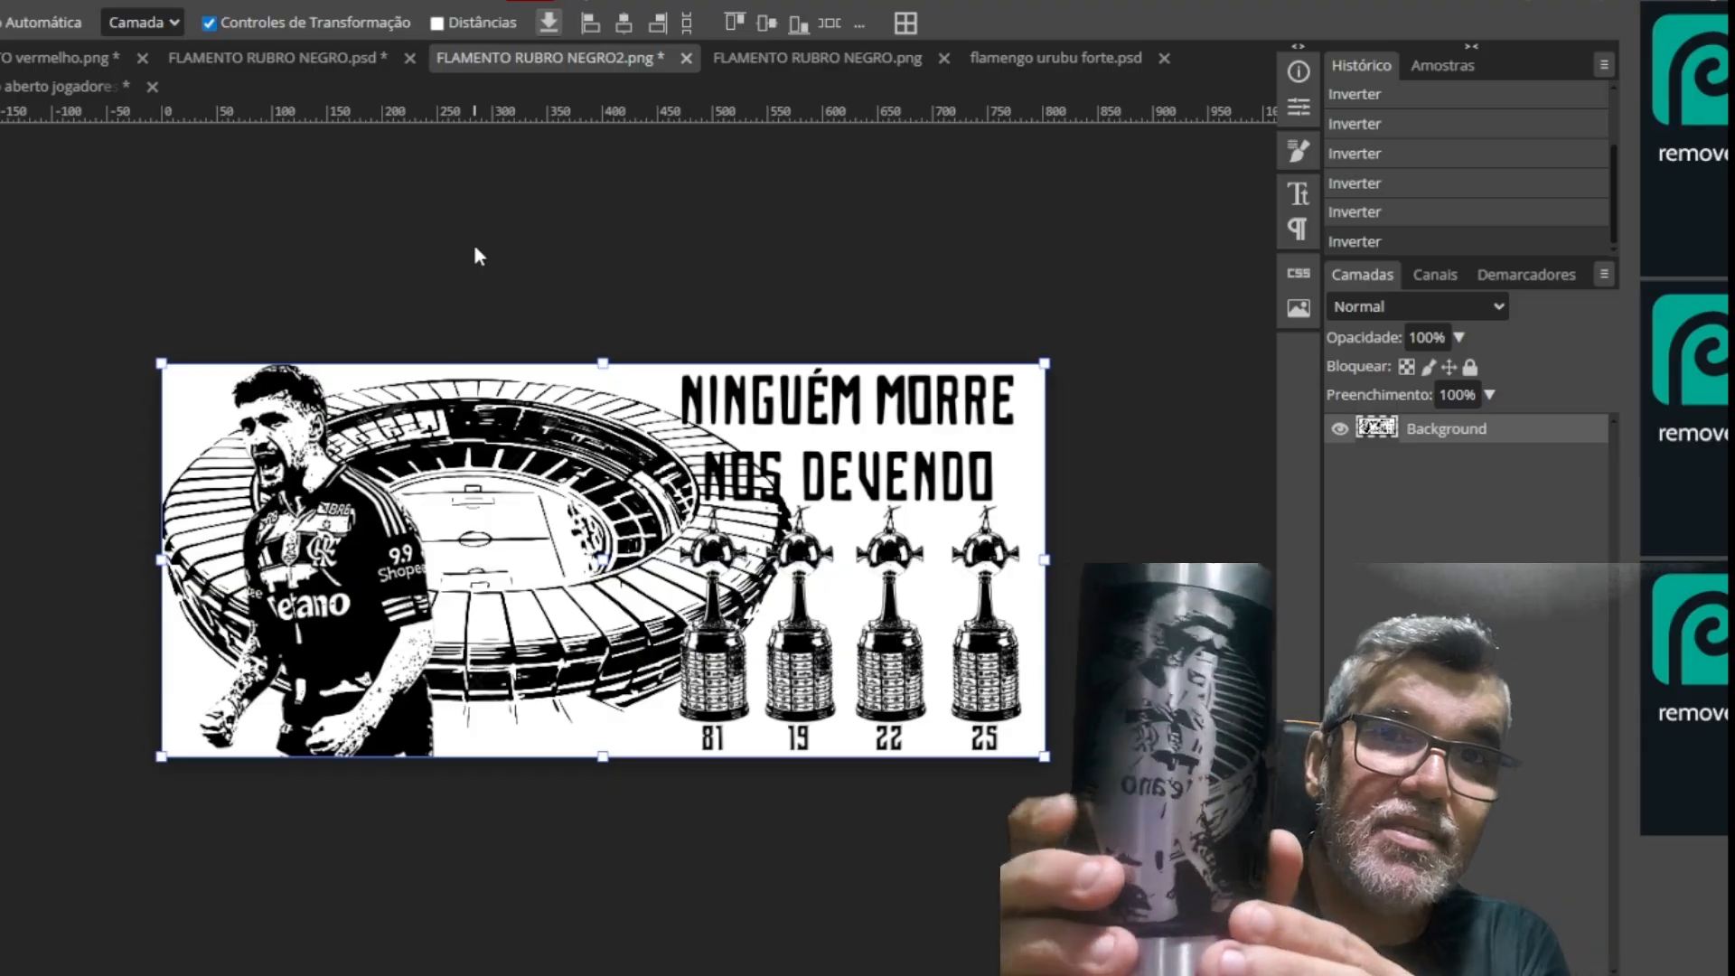
Examine the player and stadium details up close, and compare this artwork with the other open Flamengo designs
key("ctrl+plus")
left_click_drag(423, 350, 860, 435)
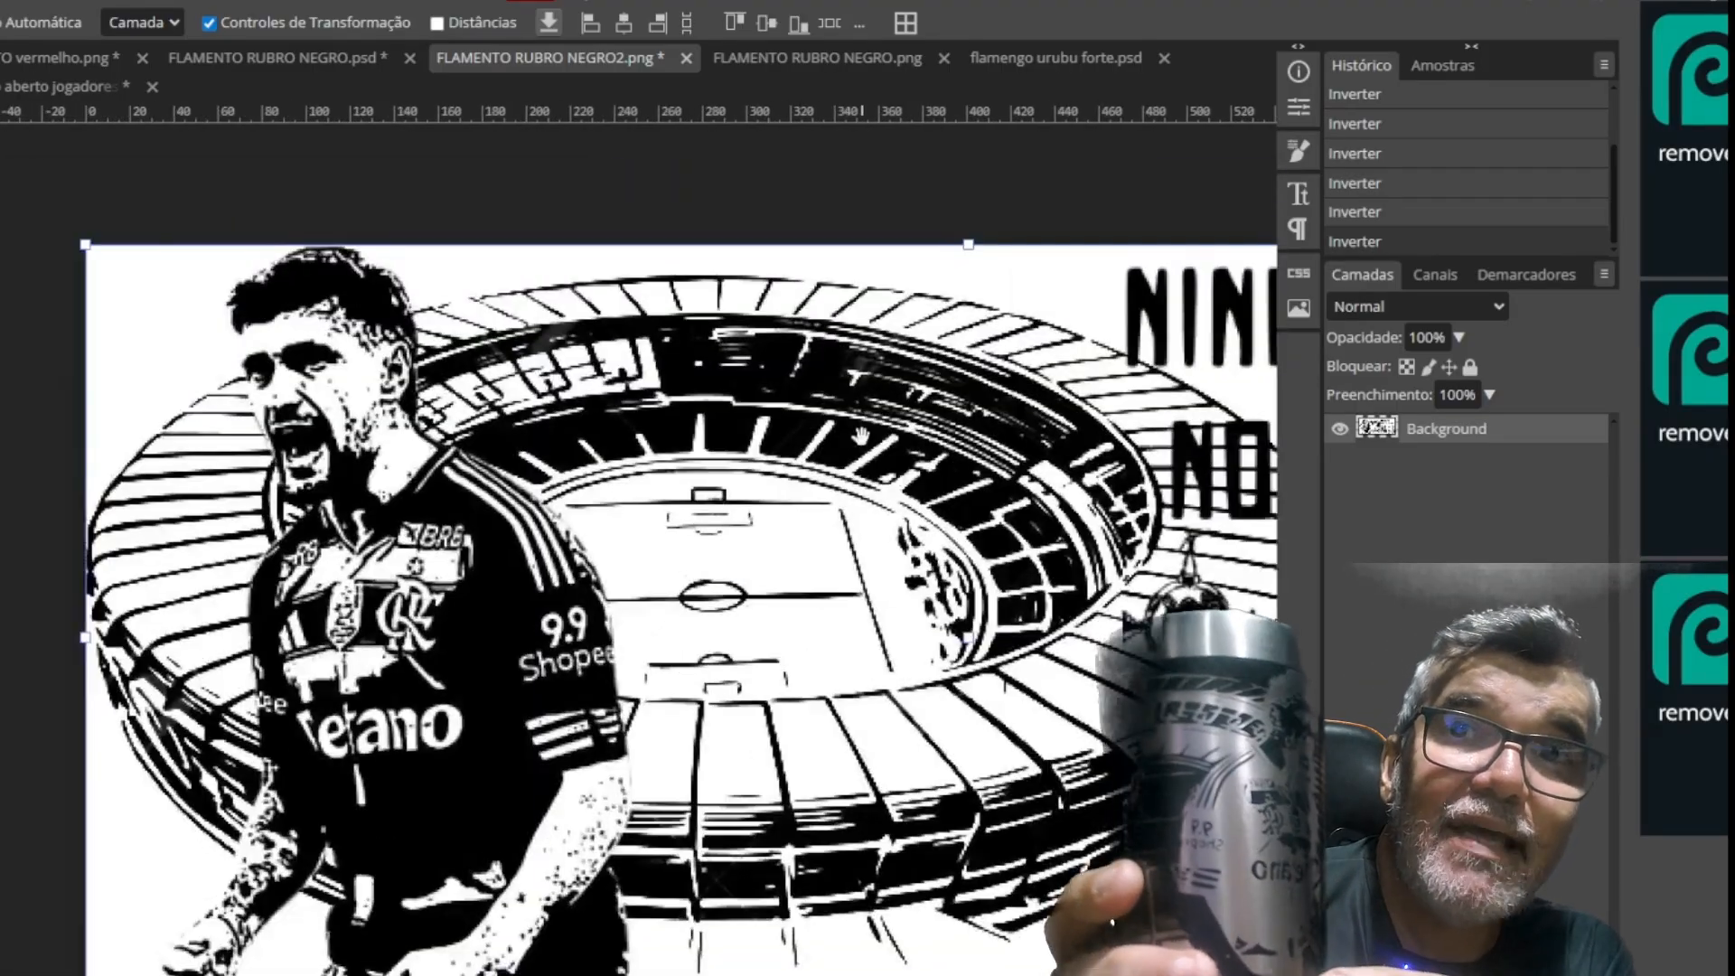
key("ctrl+plus")
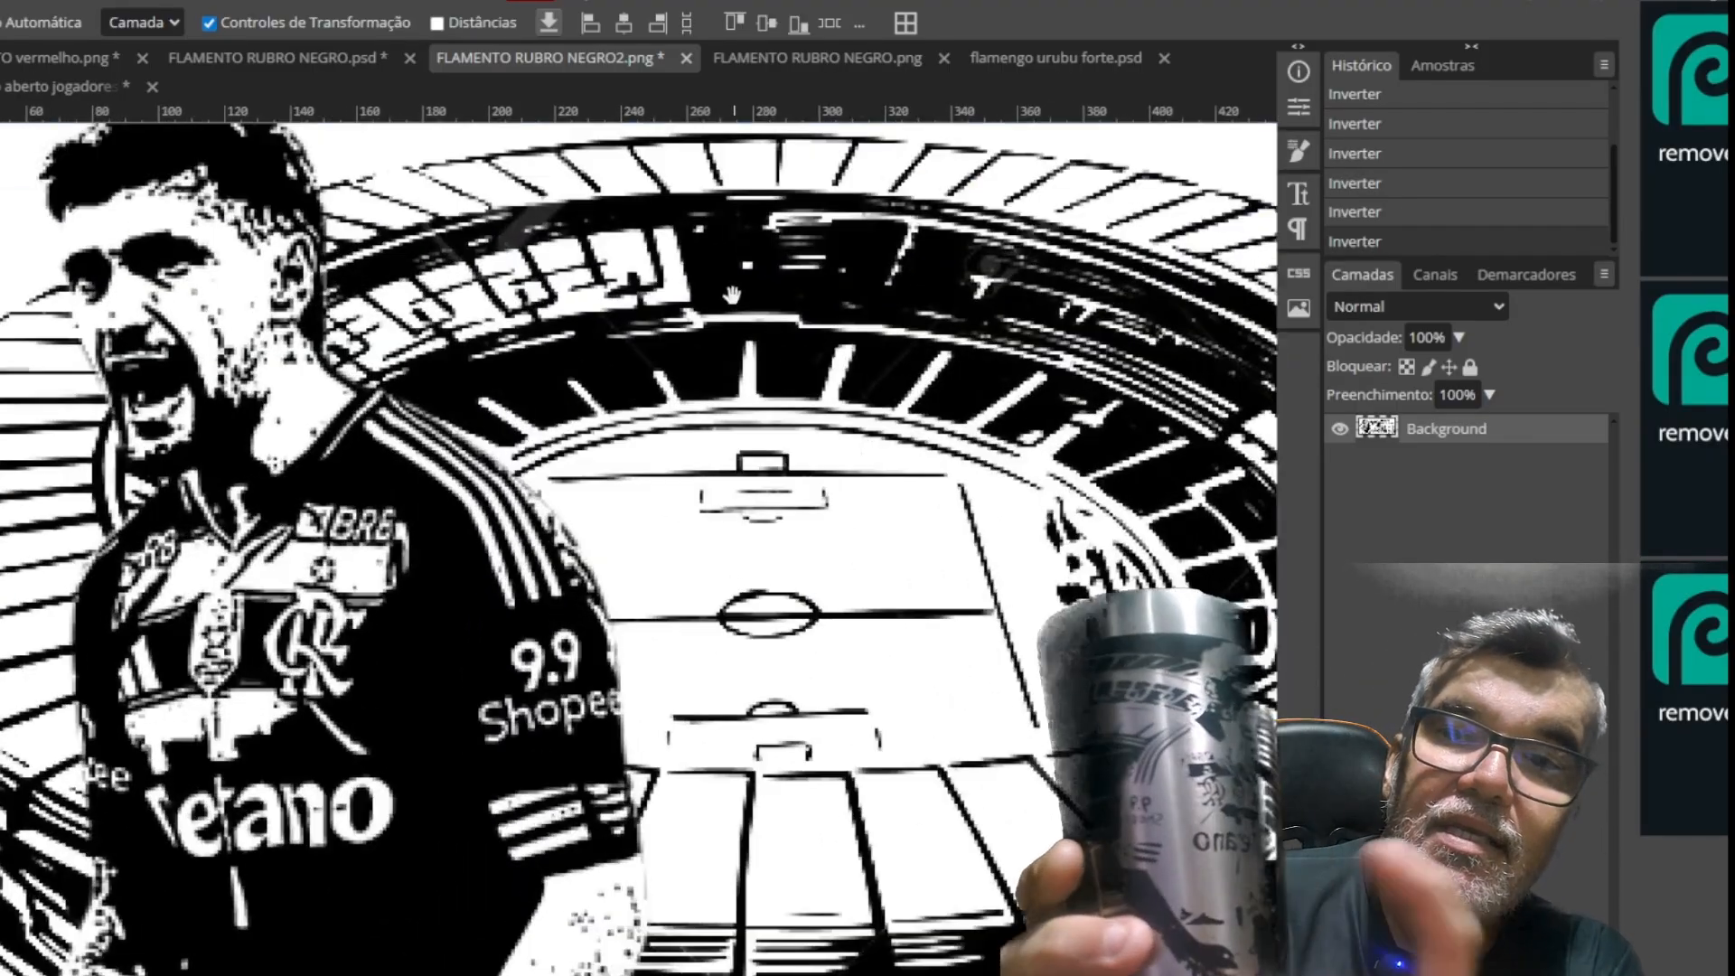
scroll(580, 326, "up", 3)
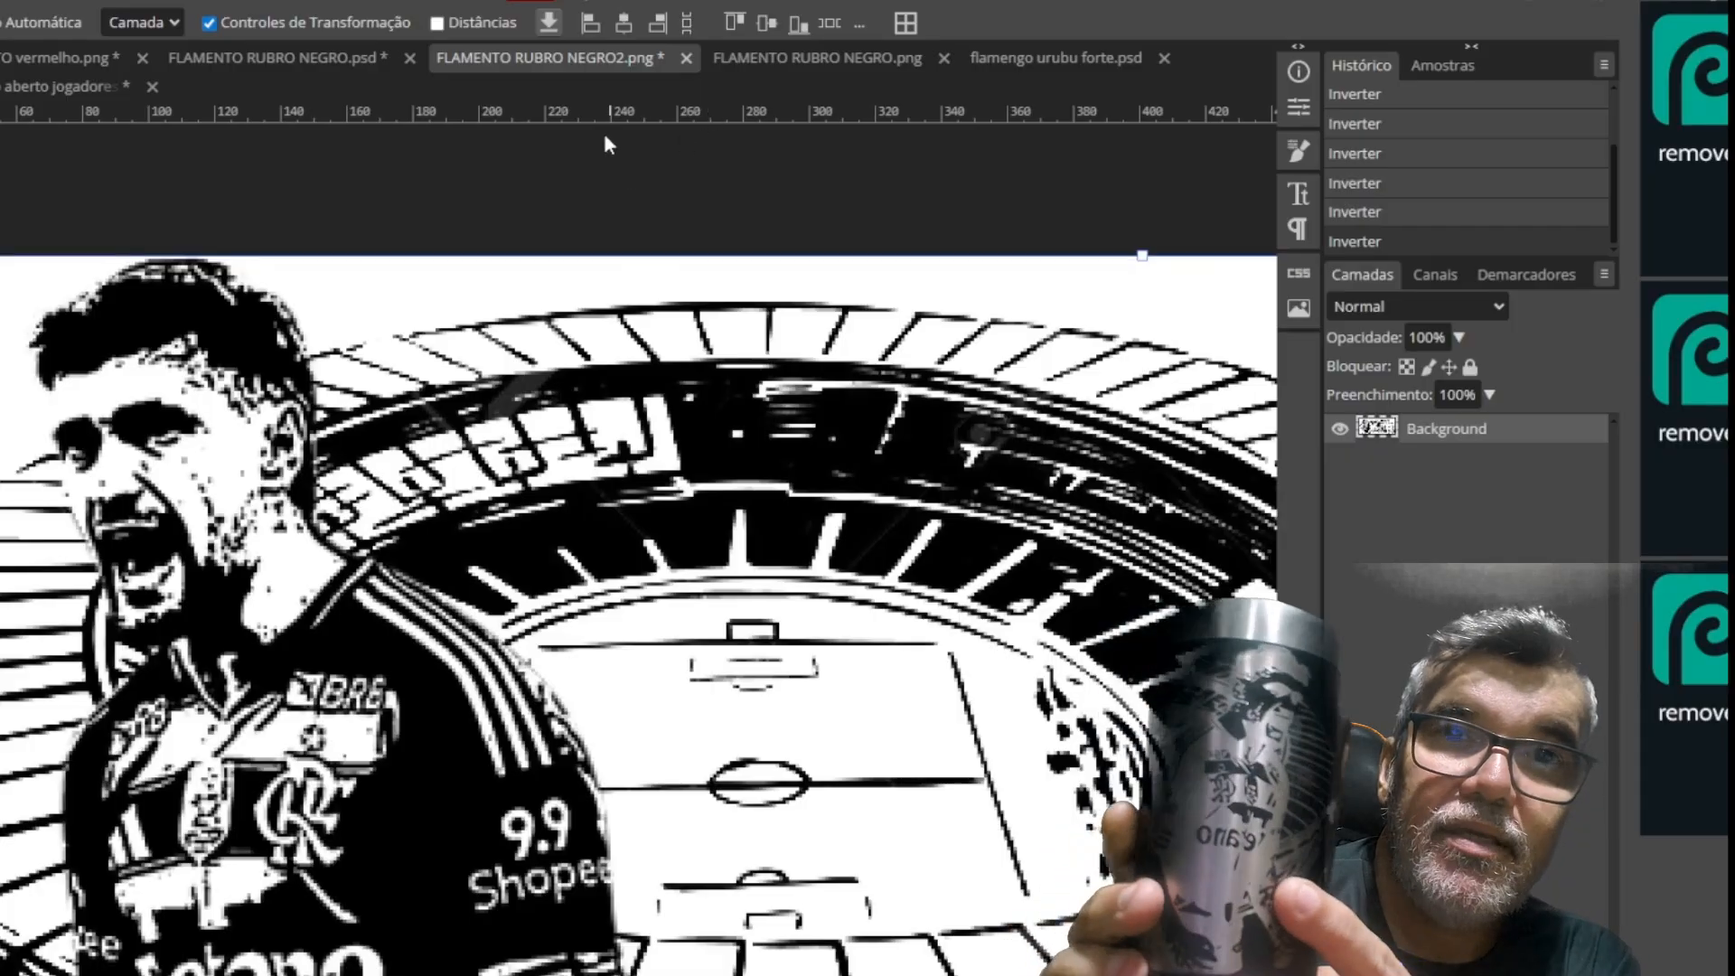
left_click(40, 85)
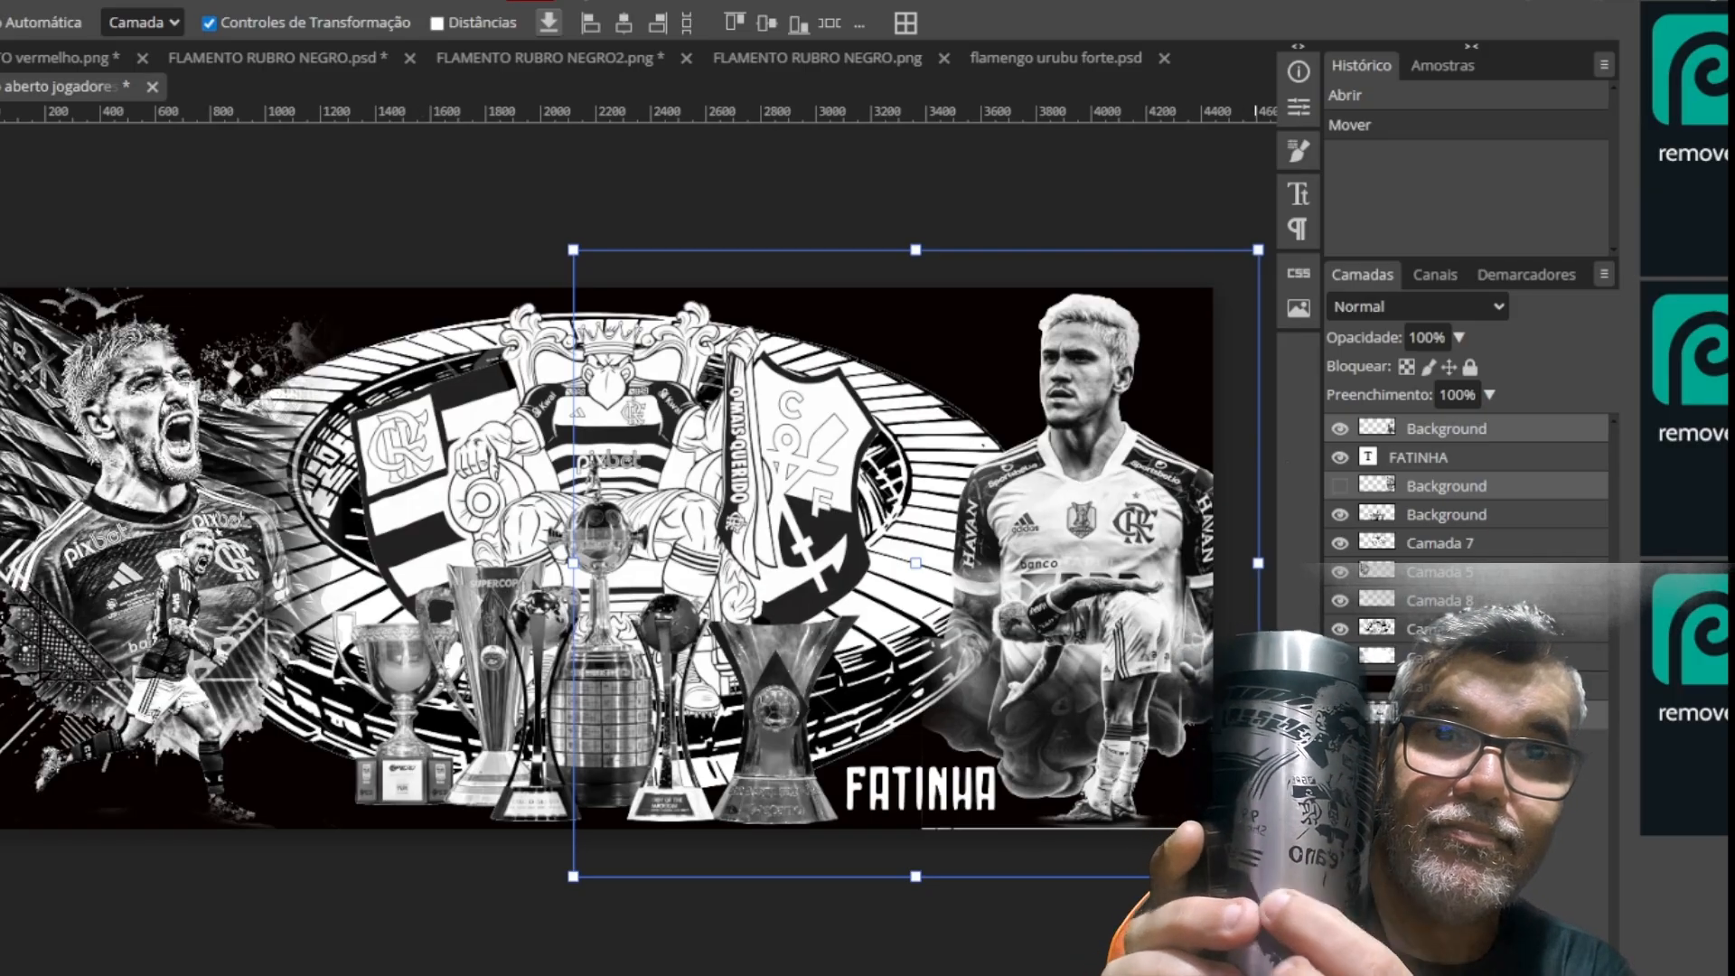
left_click(1028, 50)
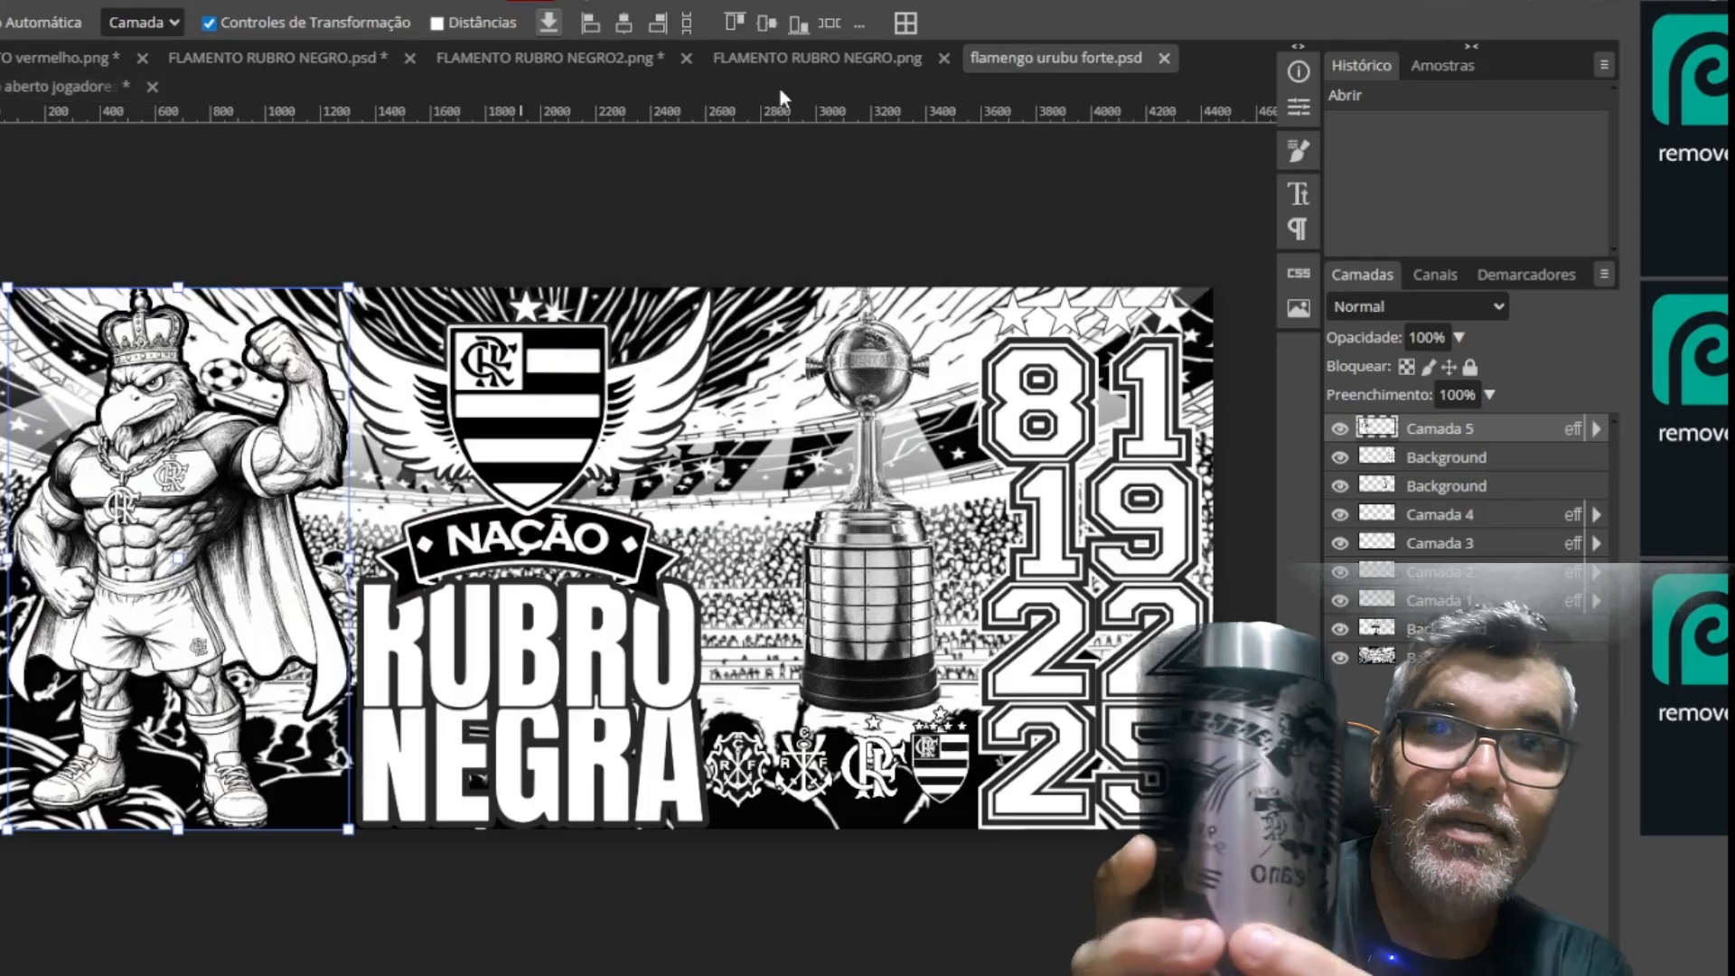
left_click(794, 65)
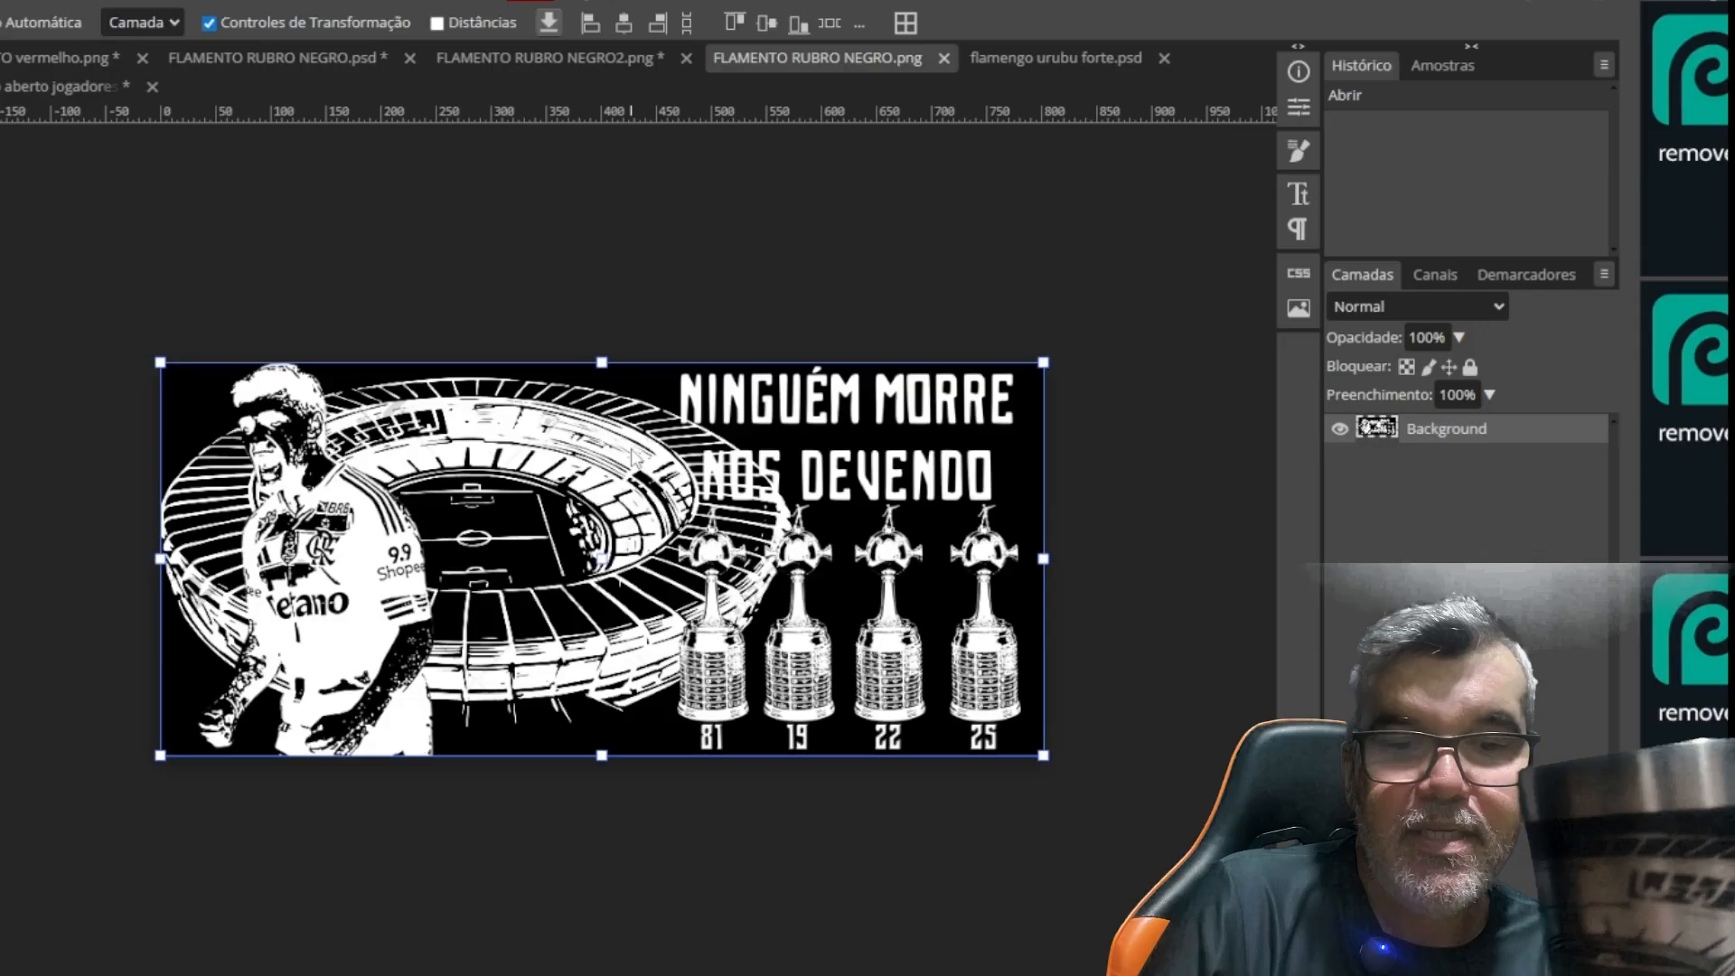
left_click(547, 56)
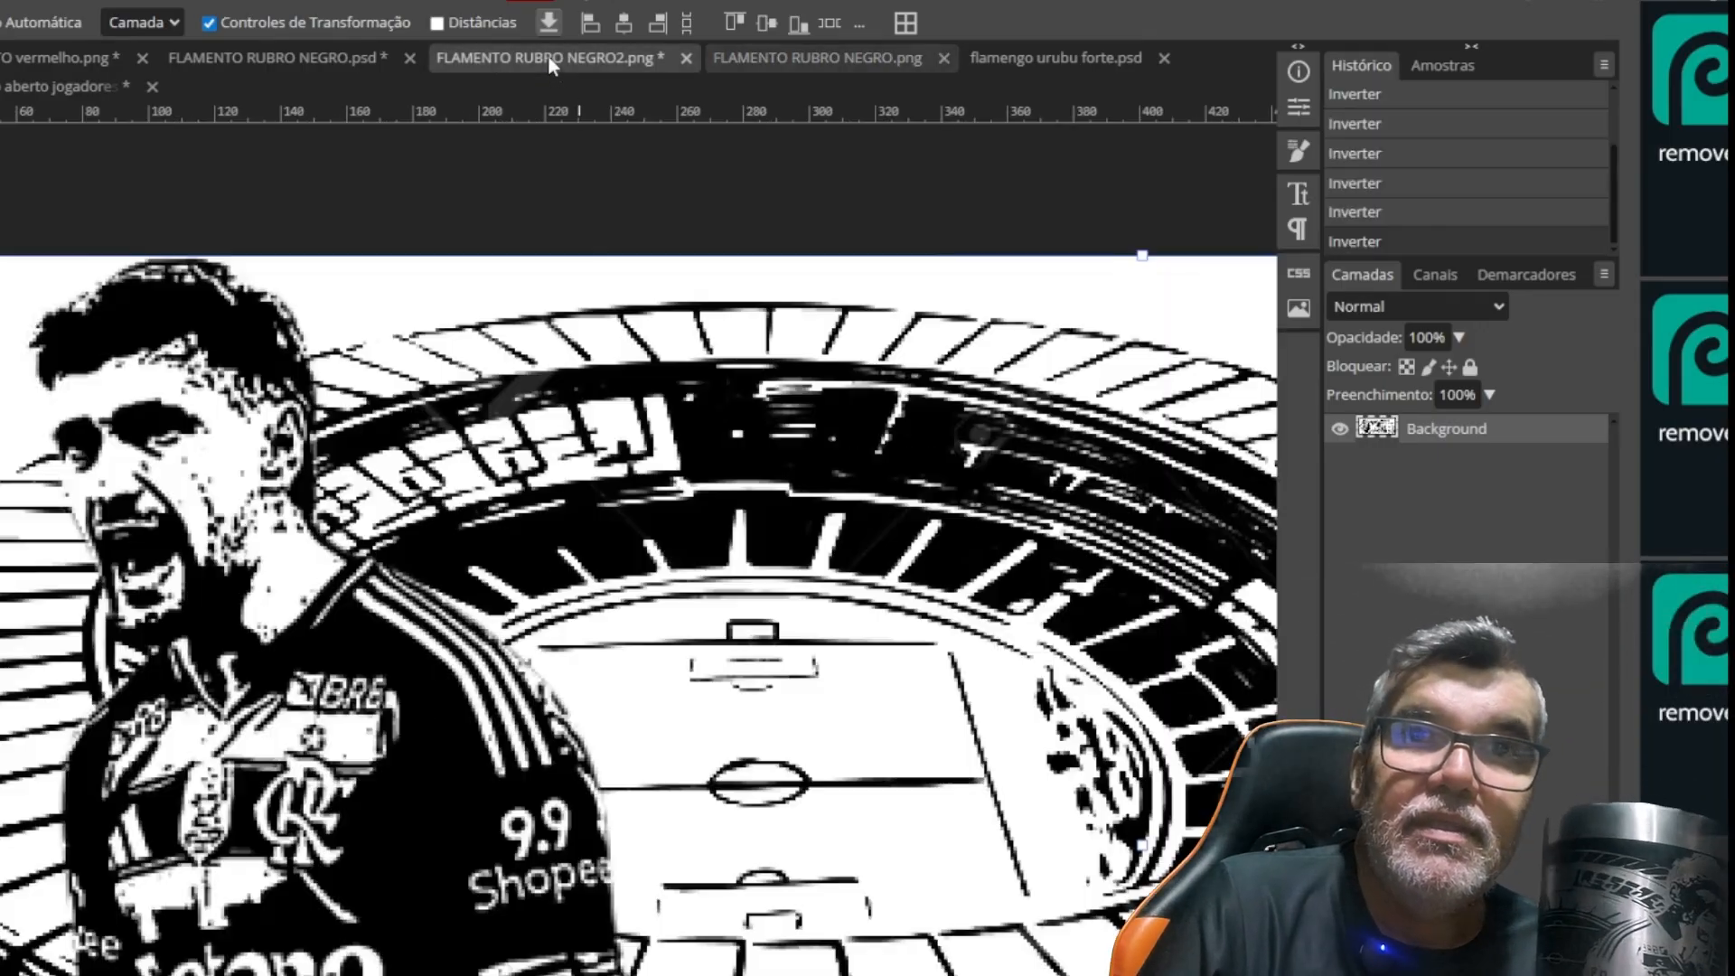
left_click(772, 61)
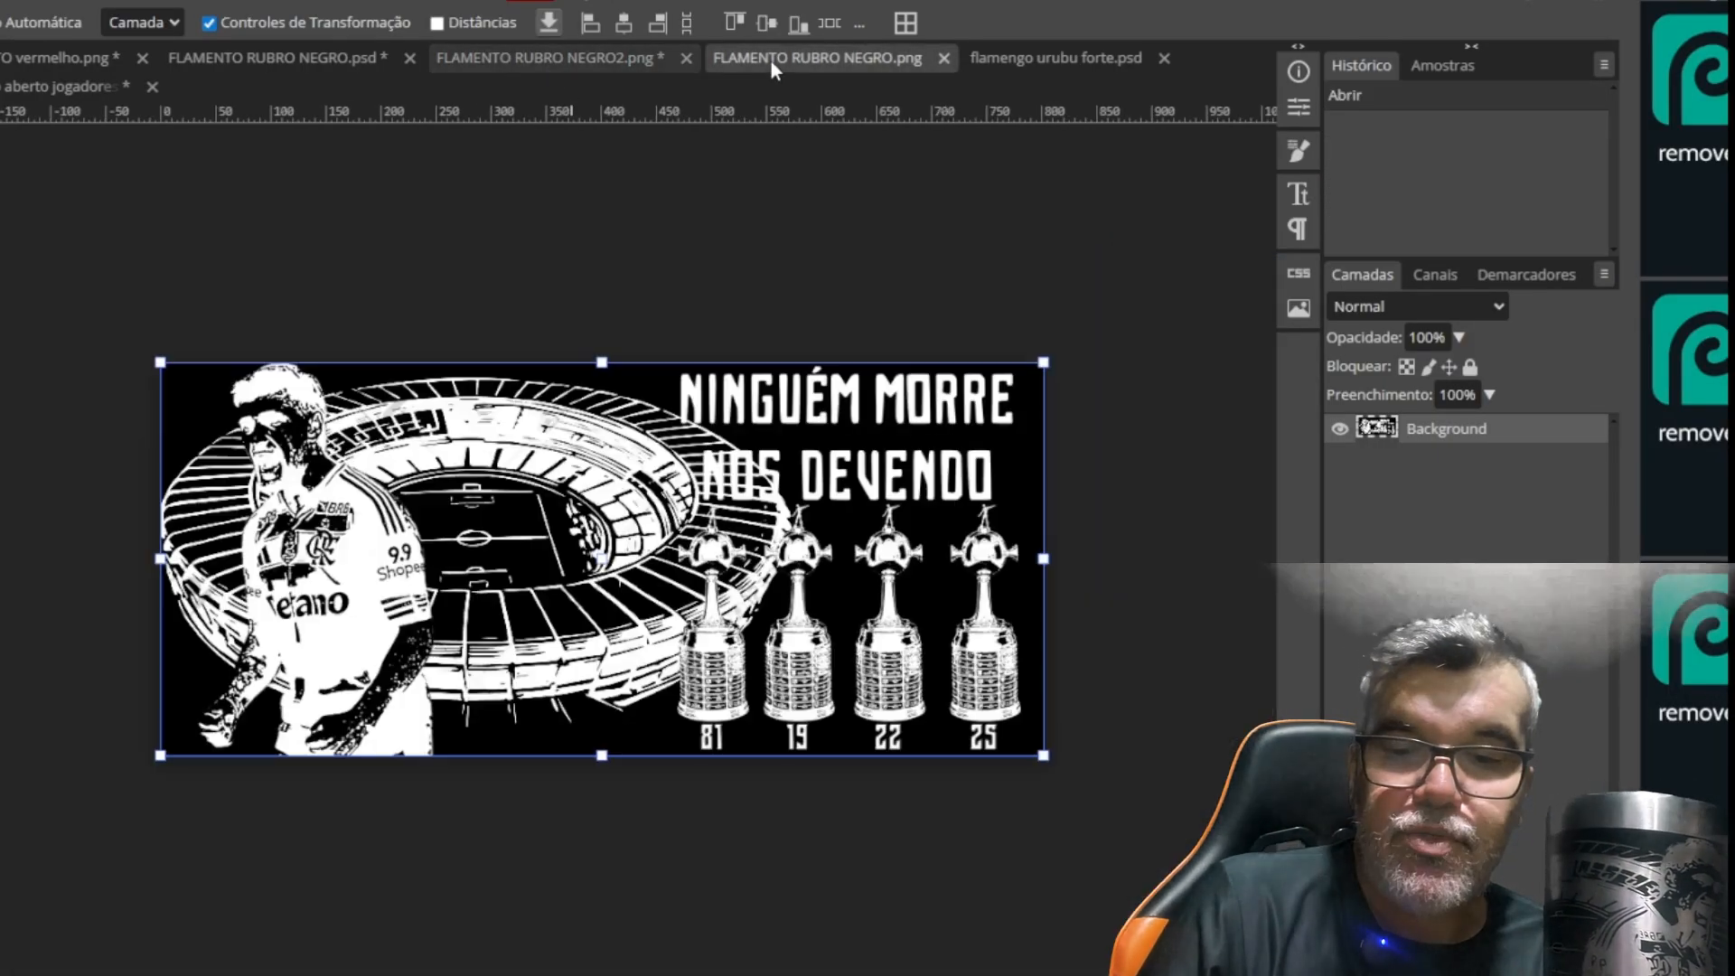
In FLAMENTO RUBRO NEGRO2.png, close the gaps in the stadium's upper rim beside the player's head with small black brush dabs
left_click(574, 54)
key("ctrl+plus")
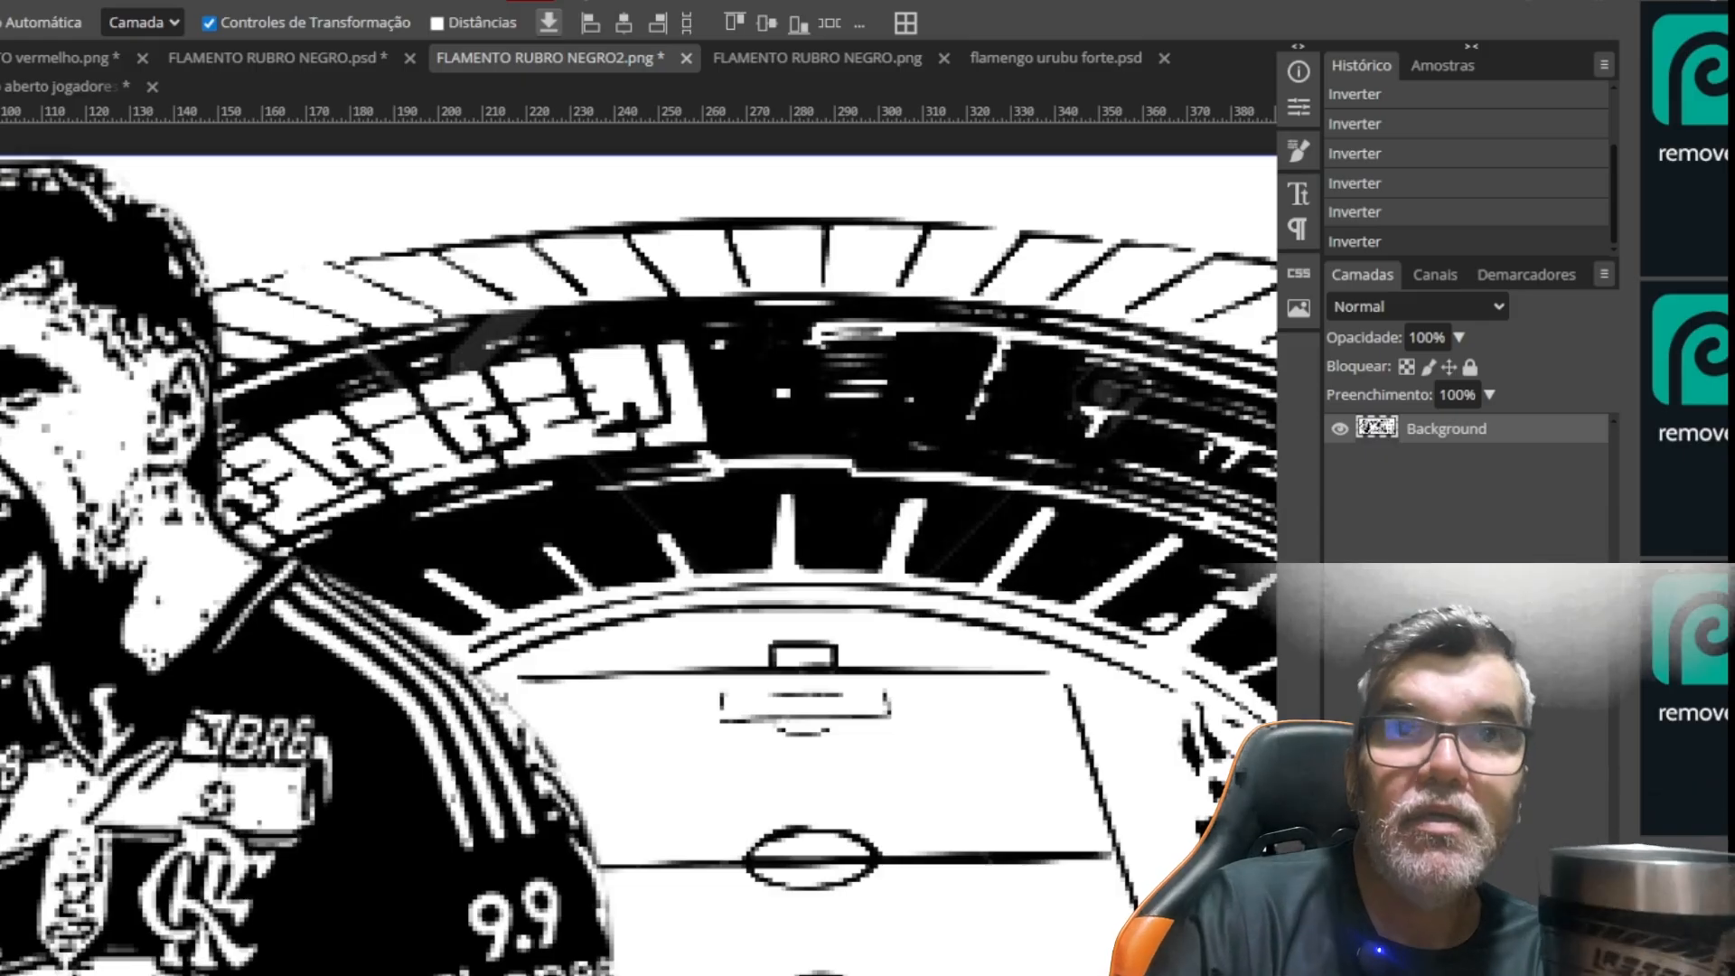
key("b")
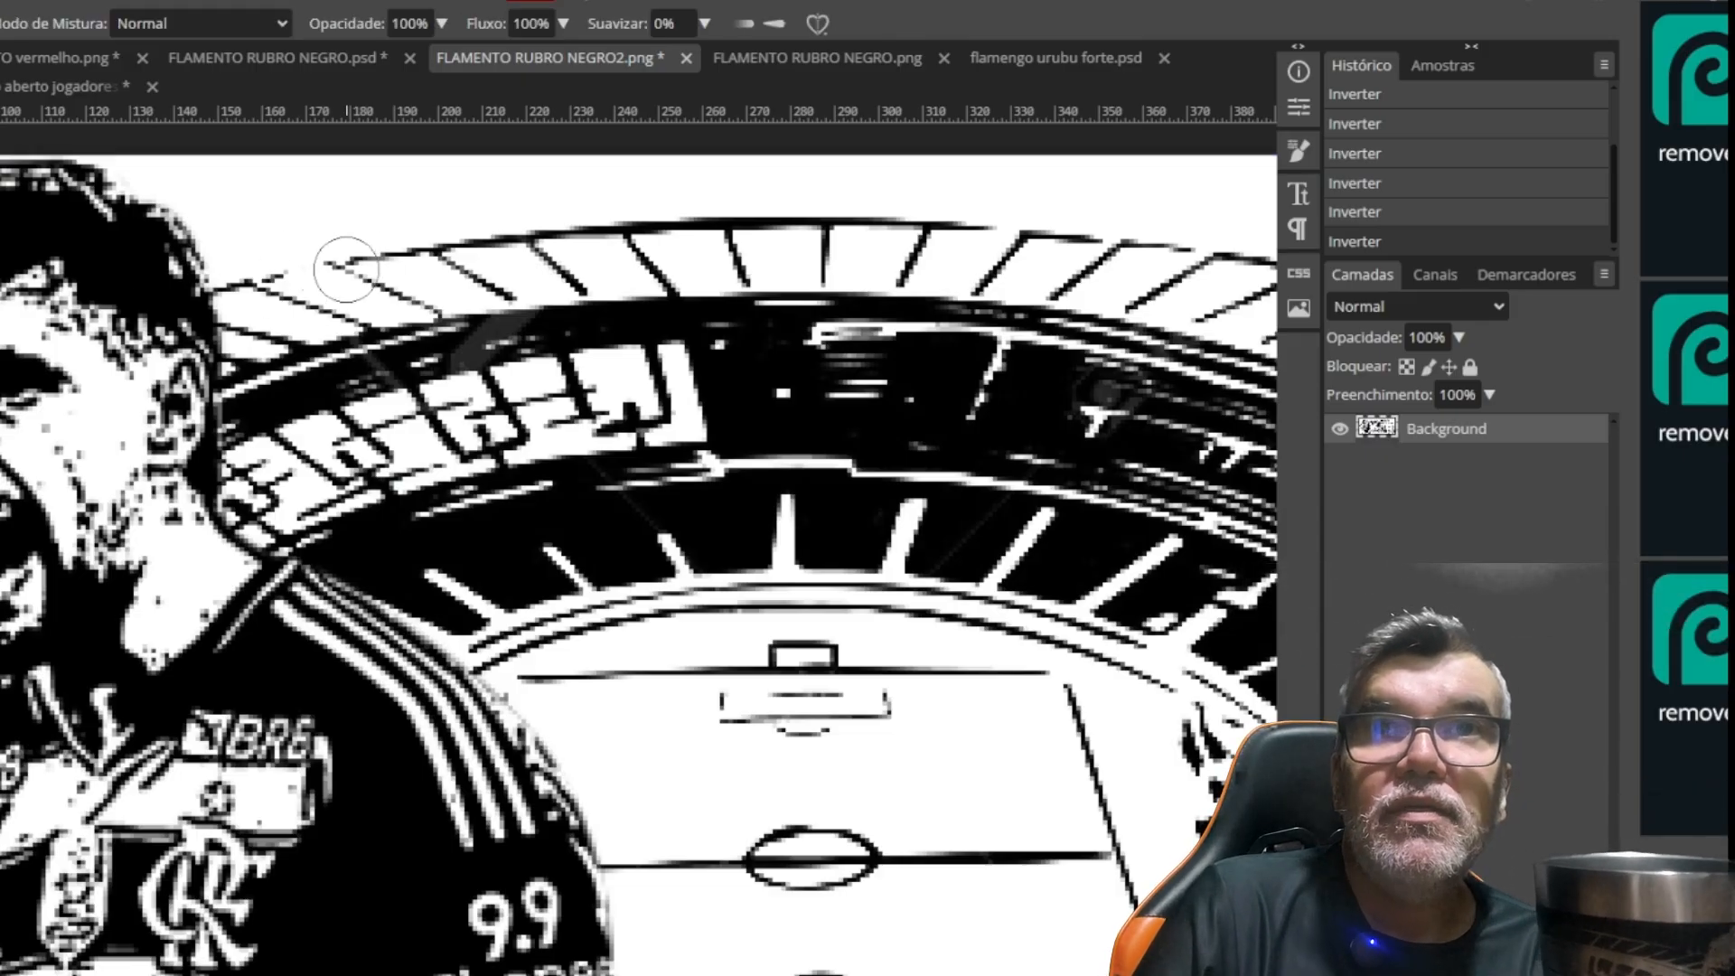
key("bracketleft")
key("bracketleft")
key("bracketleft")
key("bracketleft")
key("bracketleft")
key("bracketleft")
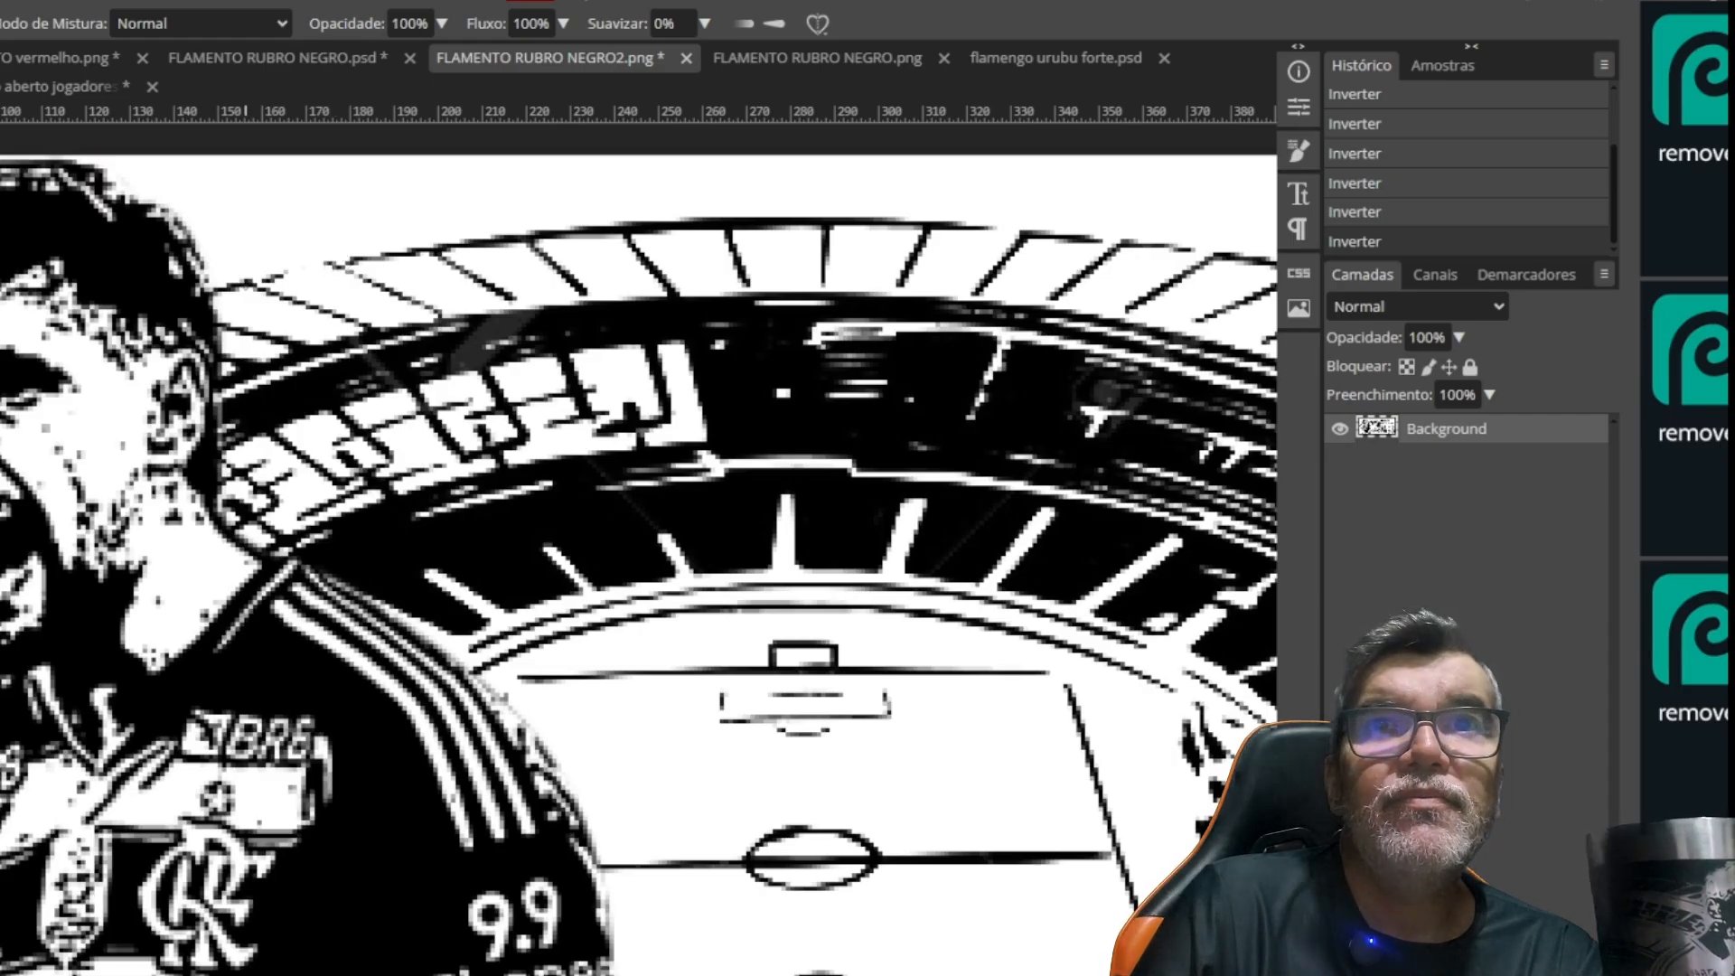
left_click(245, 285)
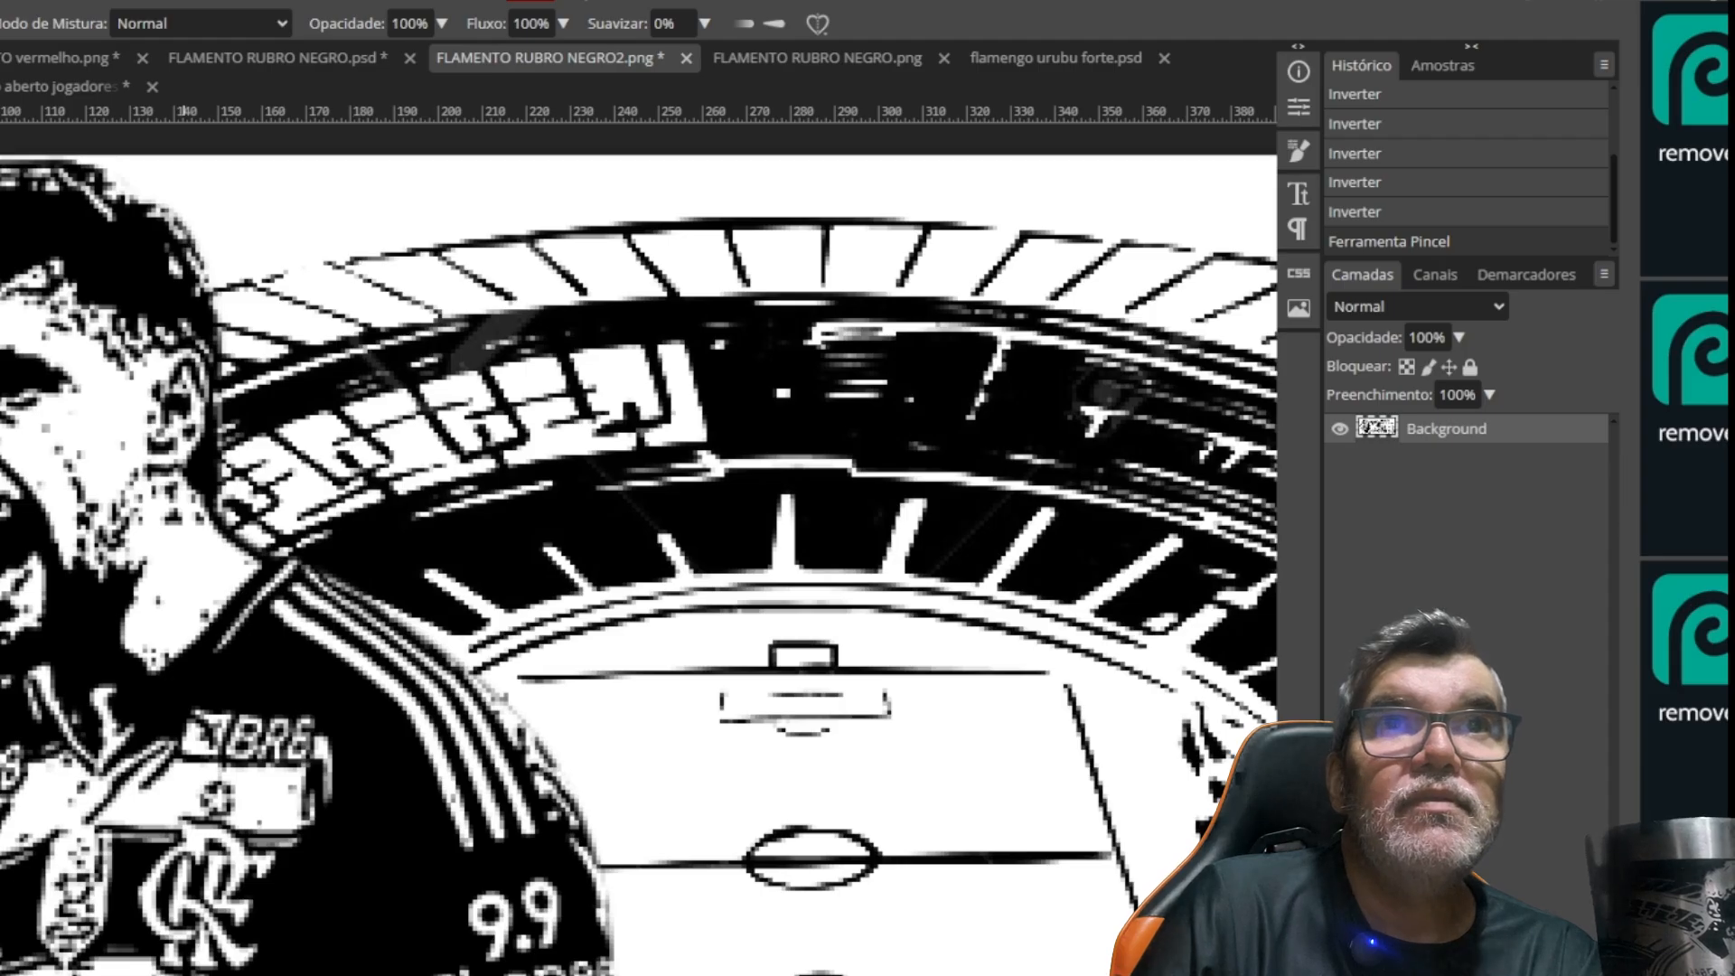
left_click(250, 285)
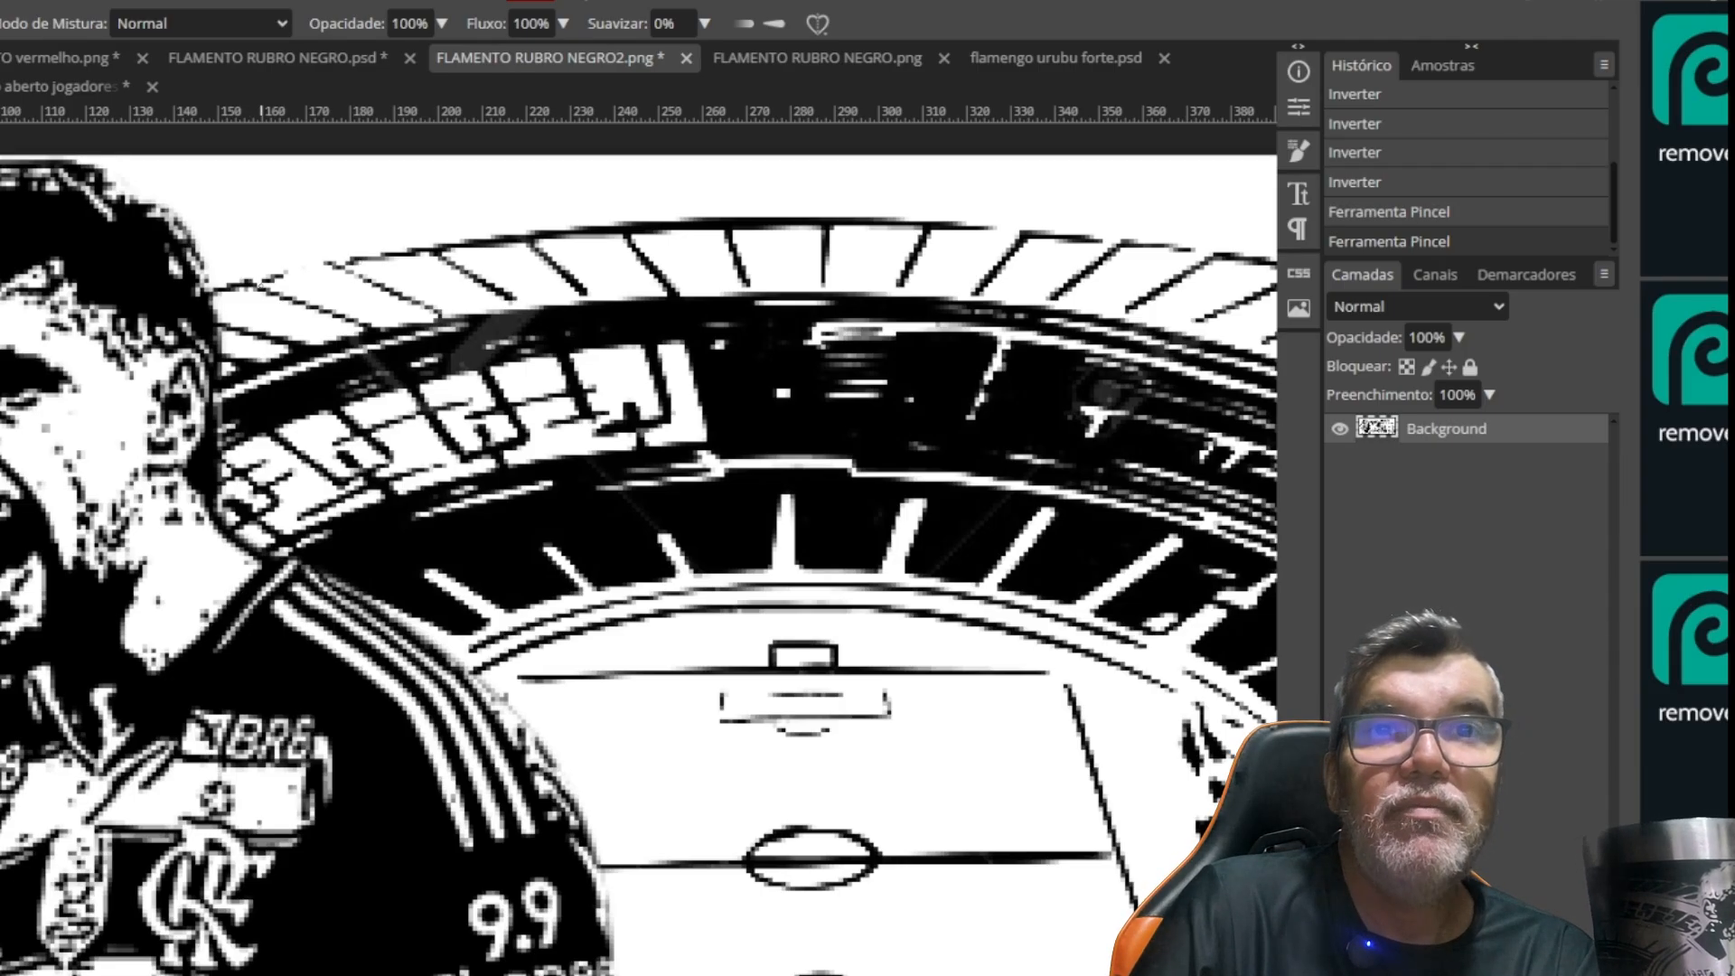
left_click(269, 285)
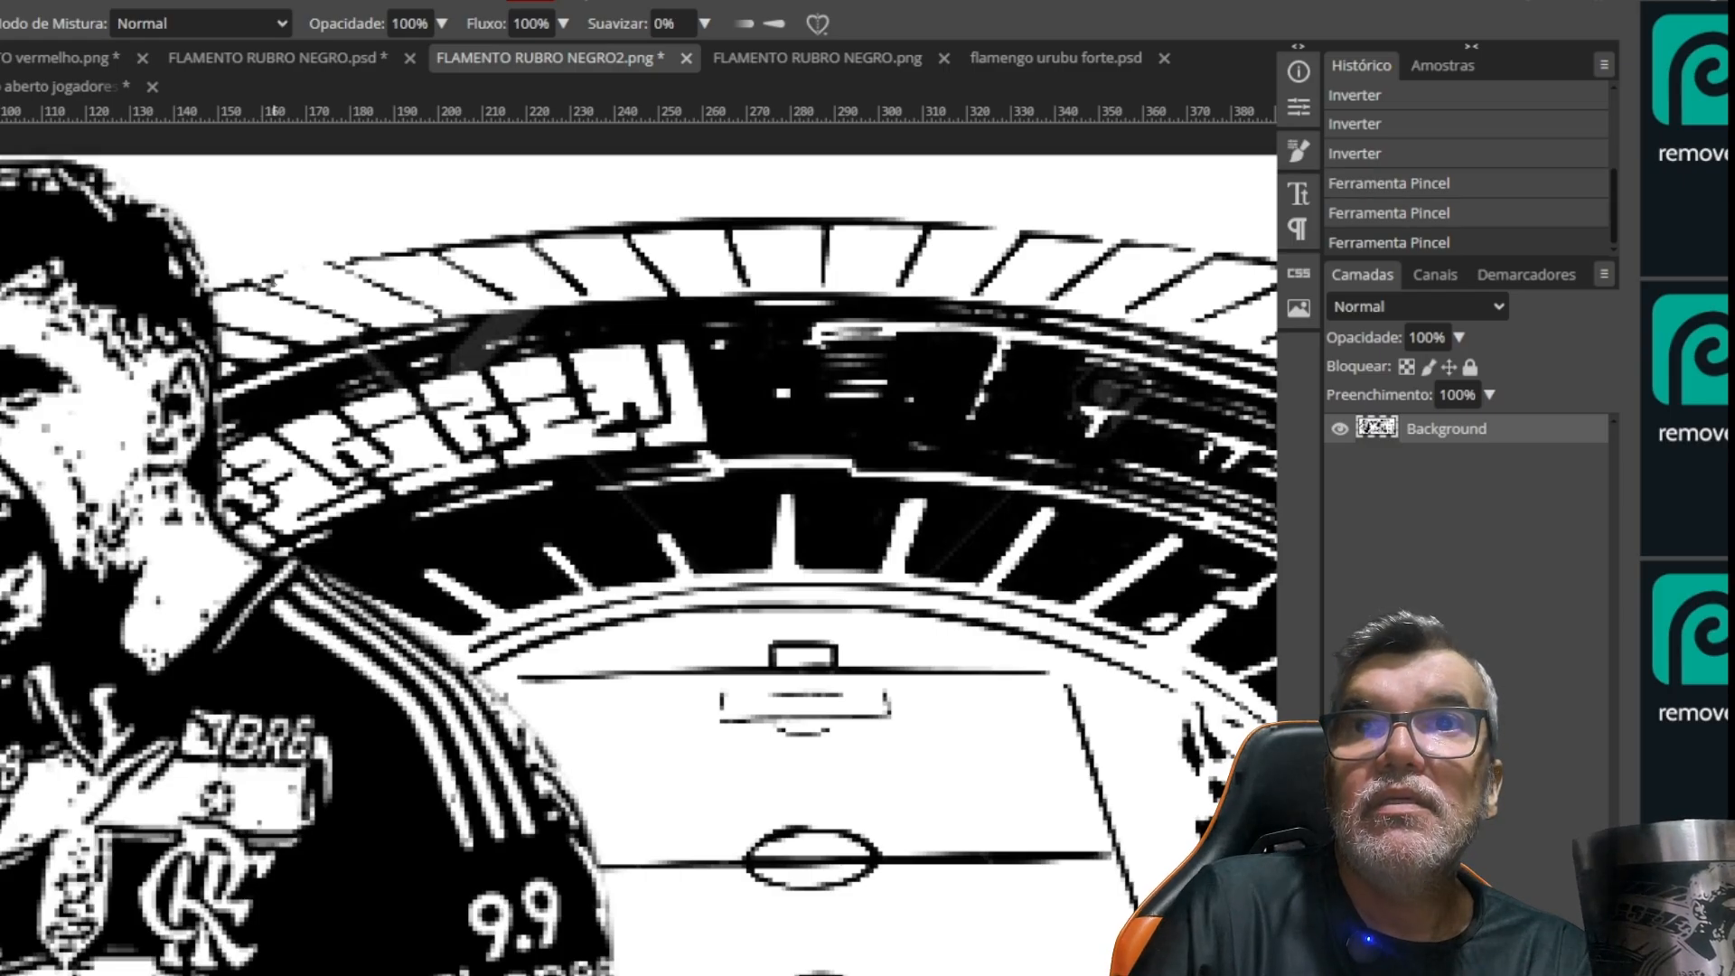
left_click(283, 280)
left_click(308, 271)
left_click(318, 268)
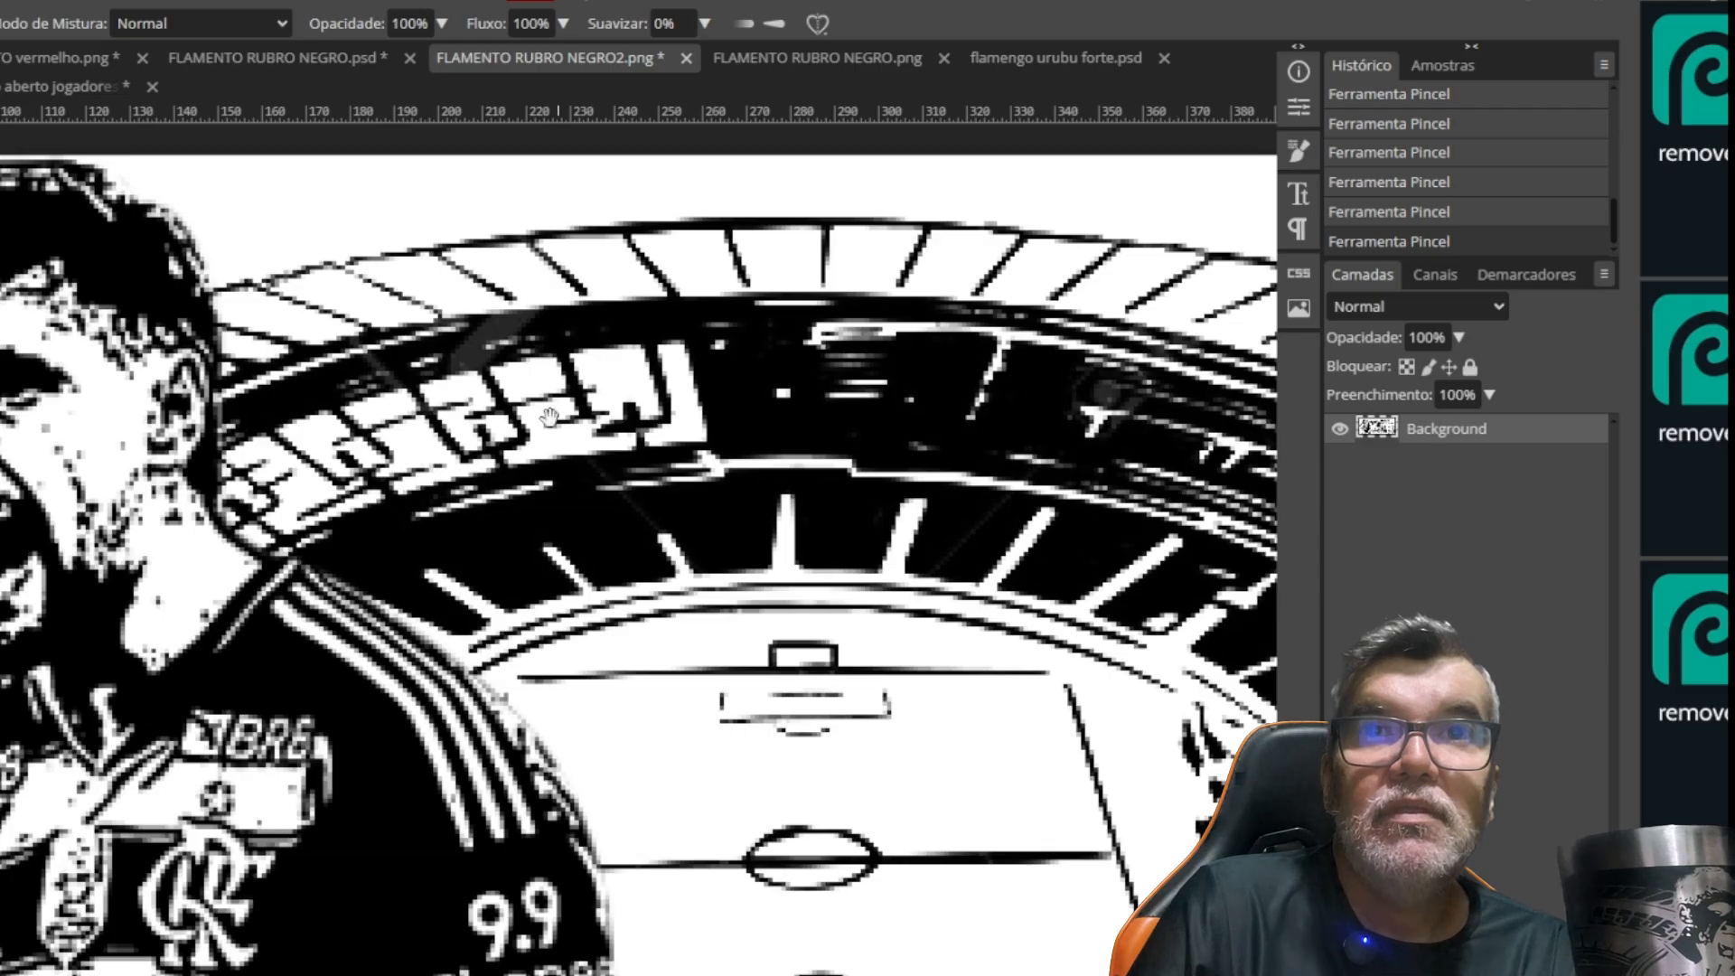
Complete the broken lower outline of the globe on the trophy above 19 with the black brush
left_click_drag(1104, 467, 618, 538)
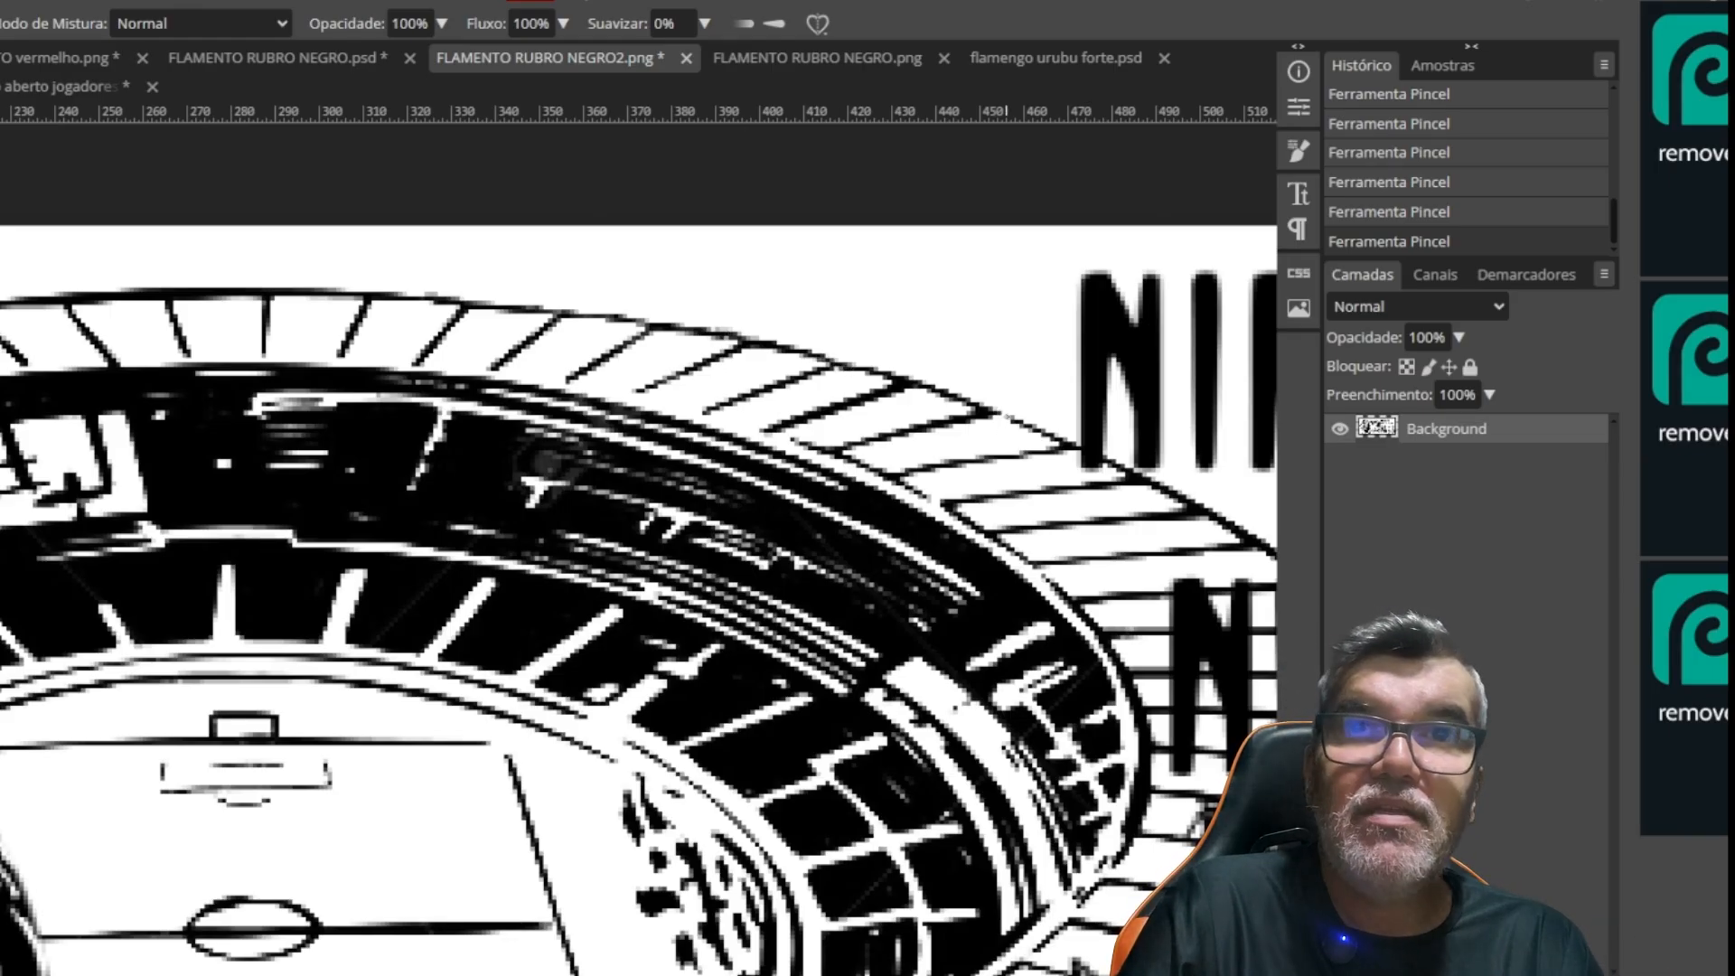
left_click_drag(1002, 504, 582, 278)
left_click_drag(788, 553, 510, 289)
left_click_drag(630, 680, 592, 629)
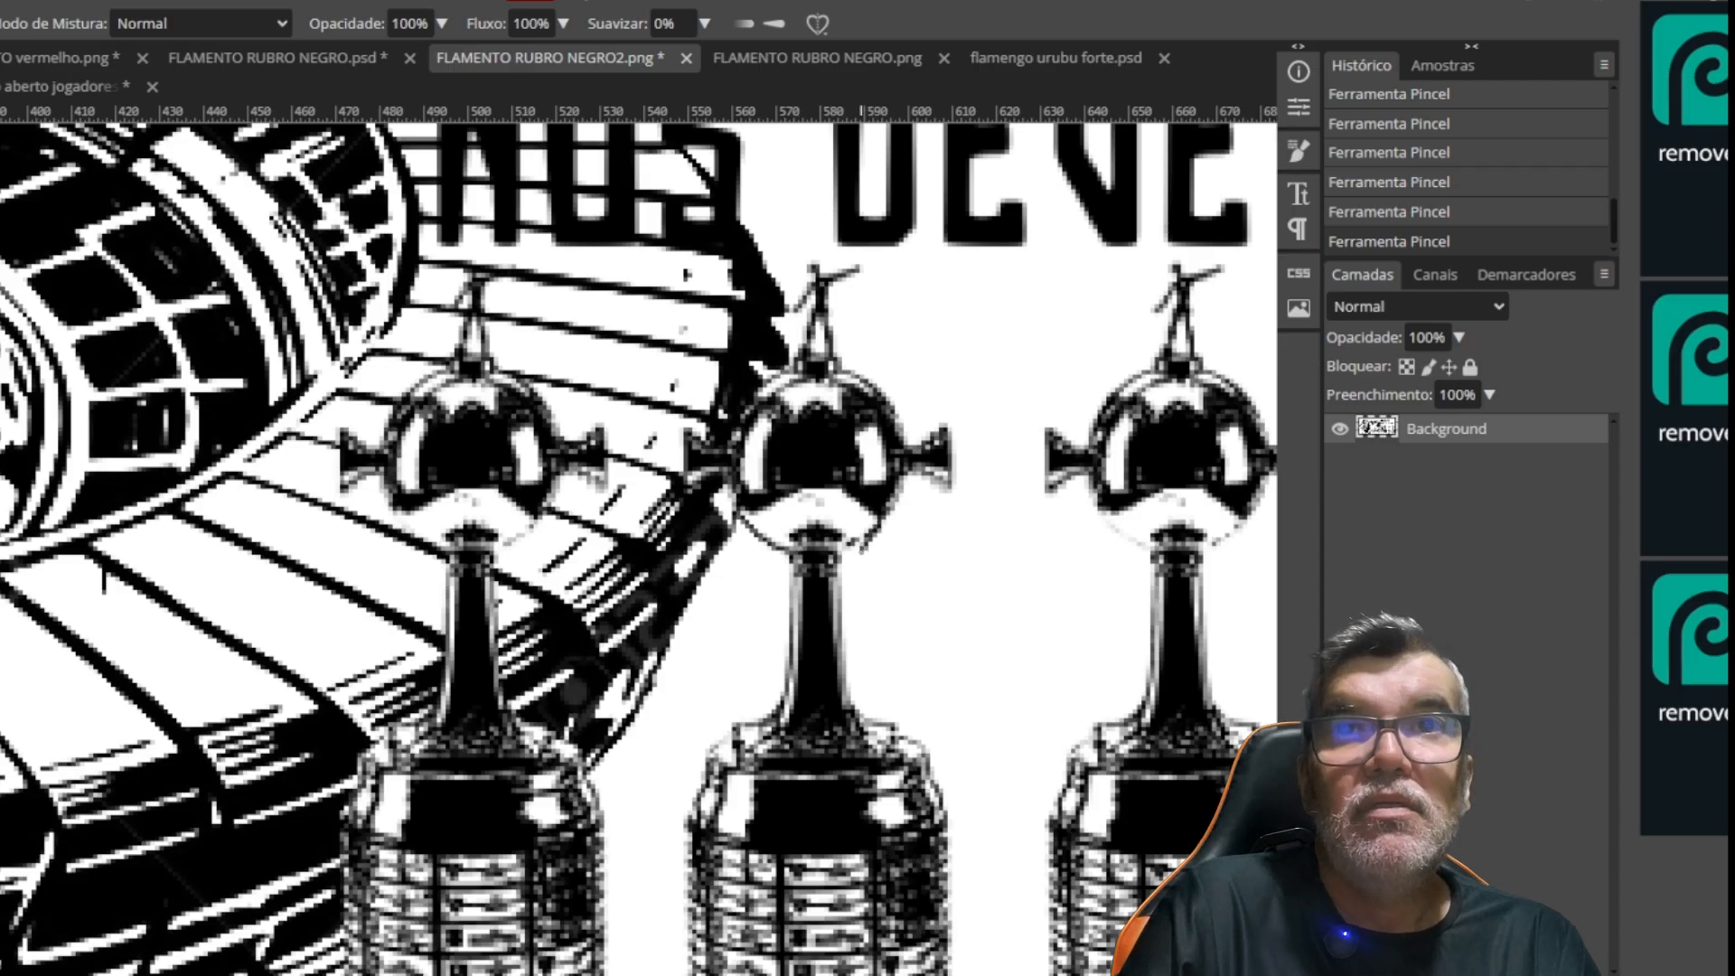
left_click_drag(447, 593, 396, 562)
left_click_drag(723, 563, 471, 531)
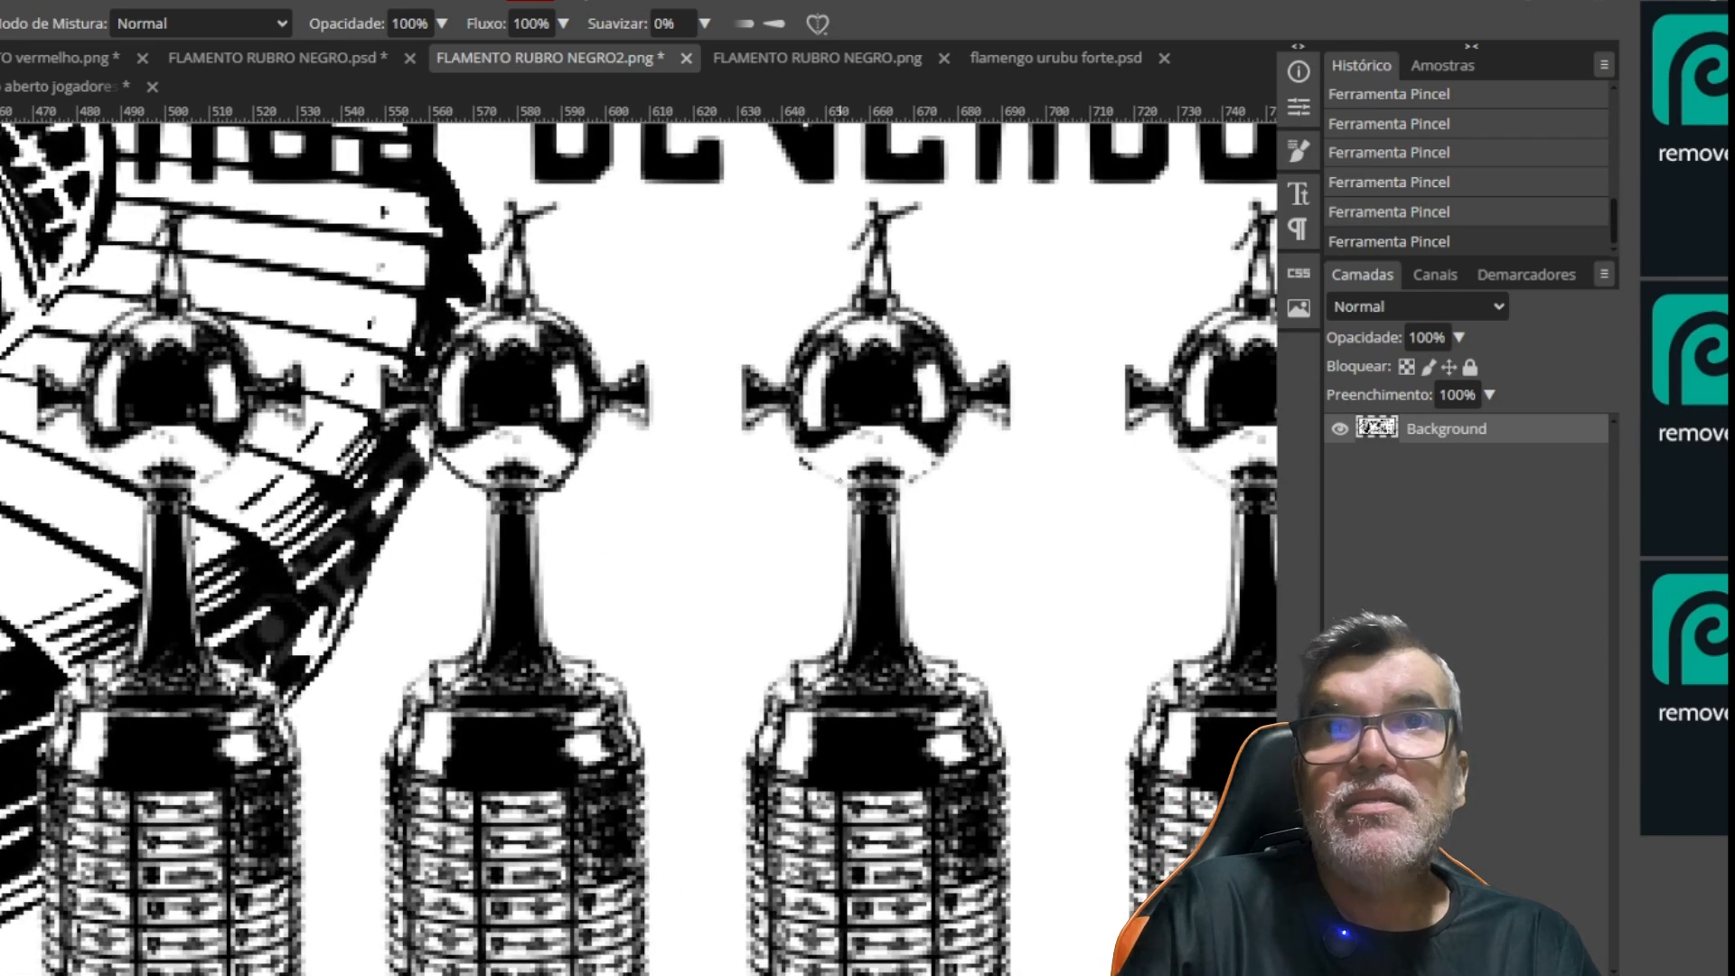
Paint the missing lower globe outlines on the trophies above 22 and 25, comparing the stroke by undoing and redoing it
left_click_drag(795, 443, 850, 489)
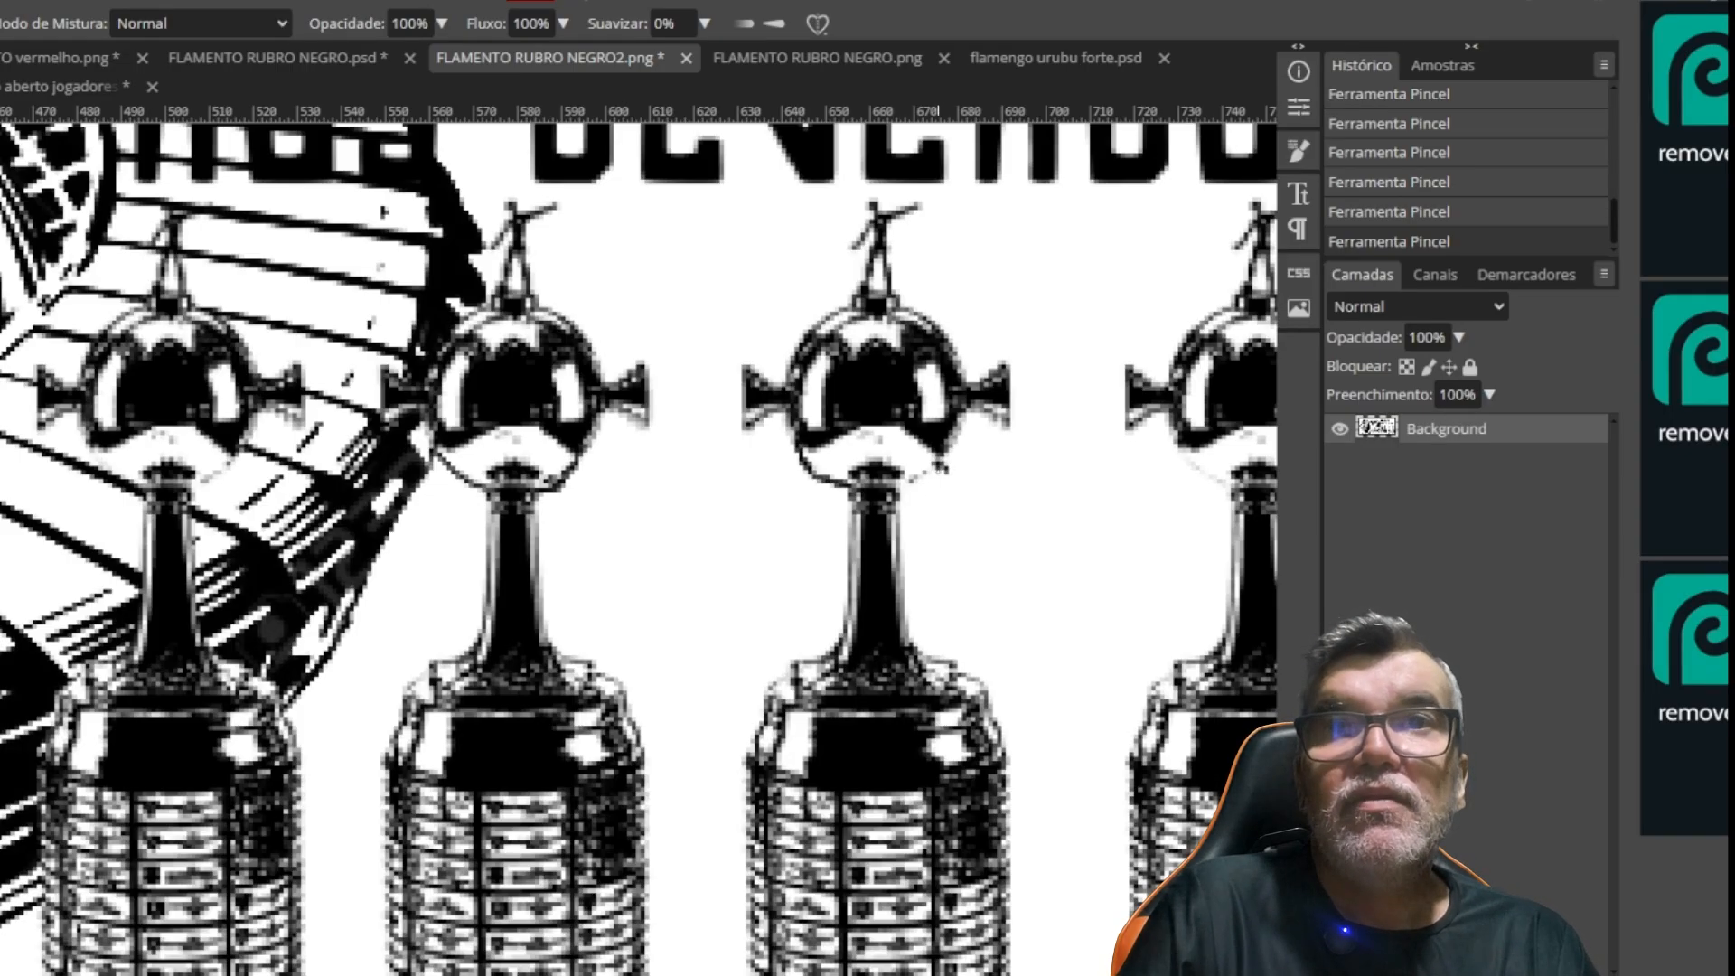
key("ctrl+z")
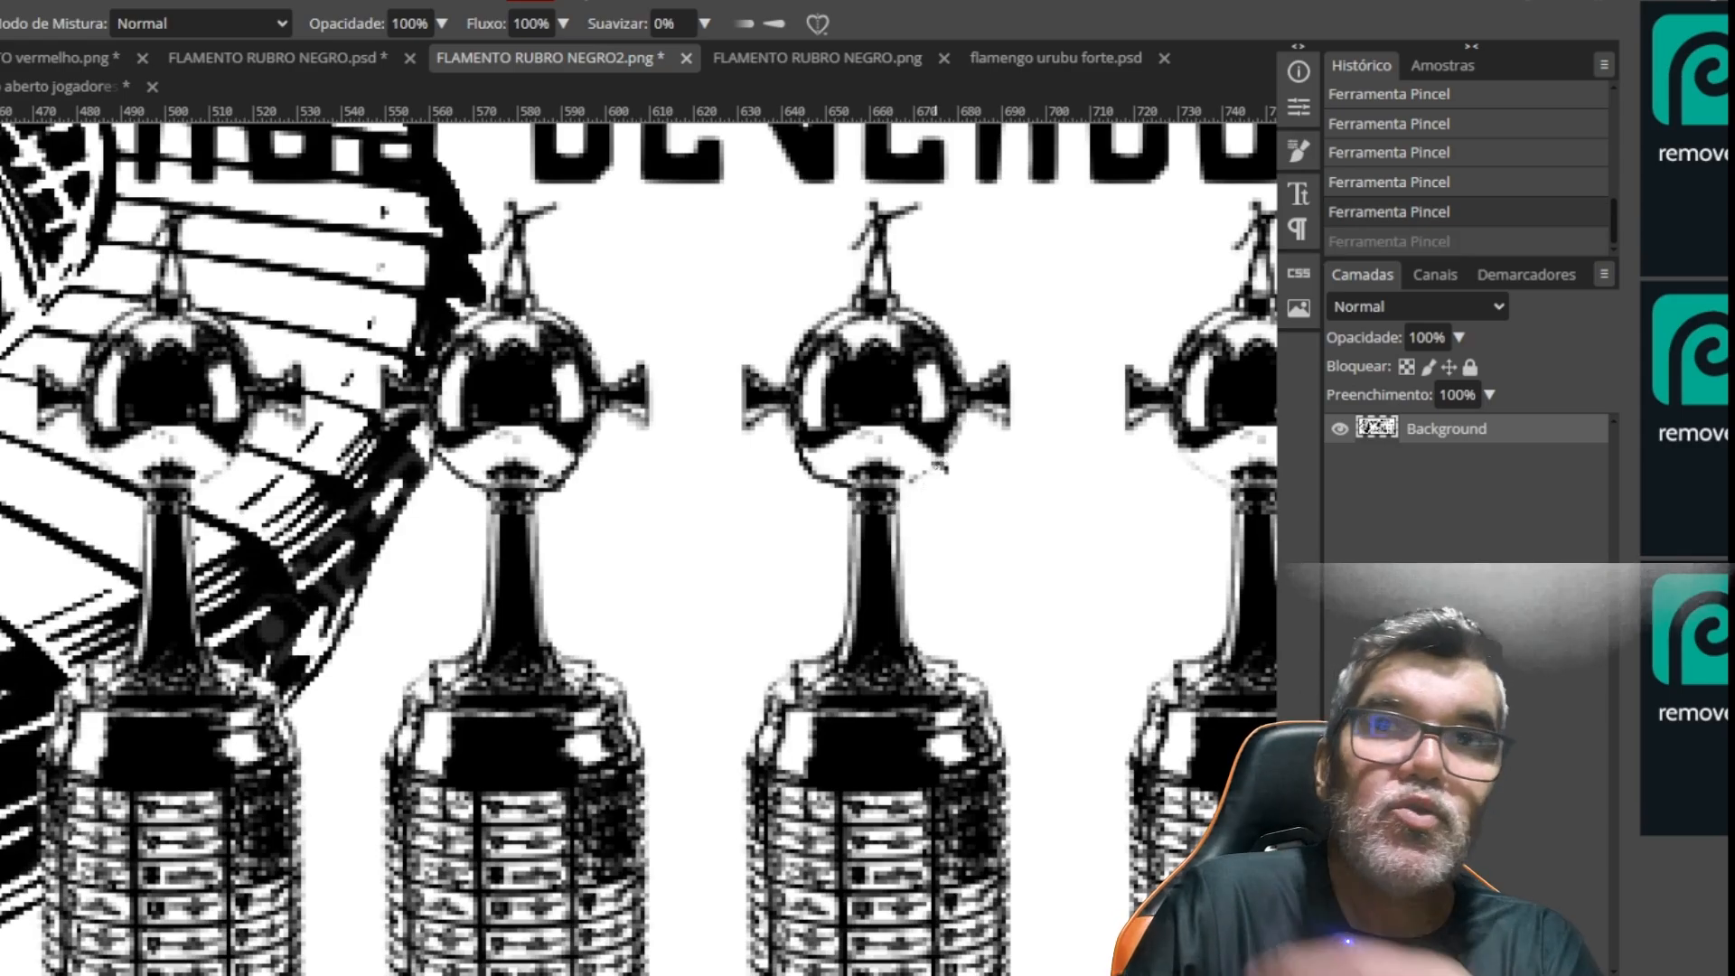
key("ctrl+shift+z")
left_click_drag(958, 505, 601, 506)
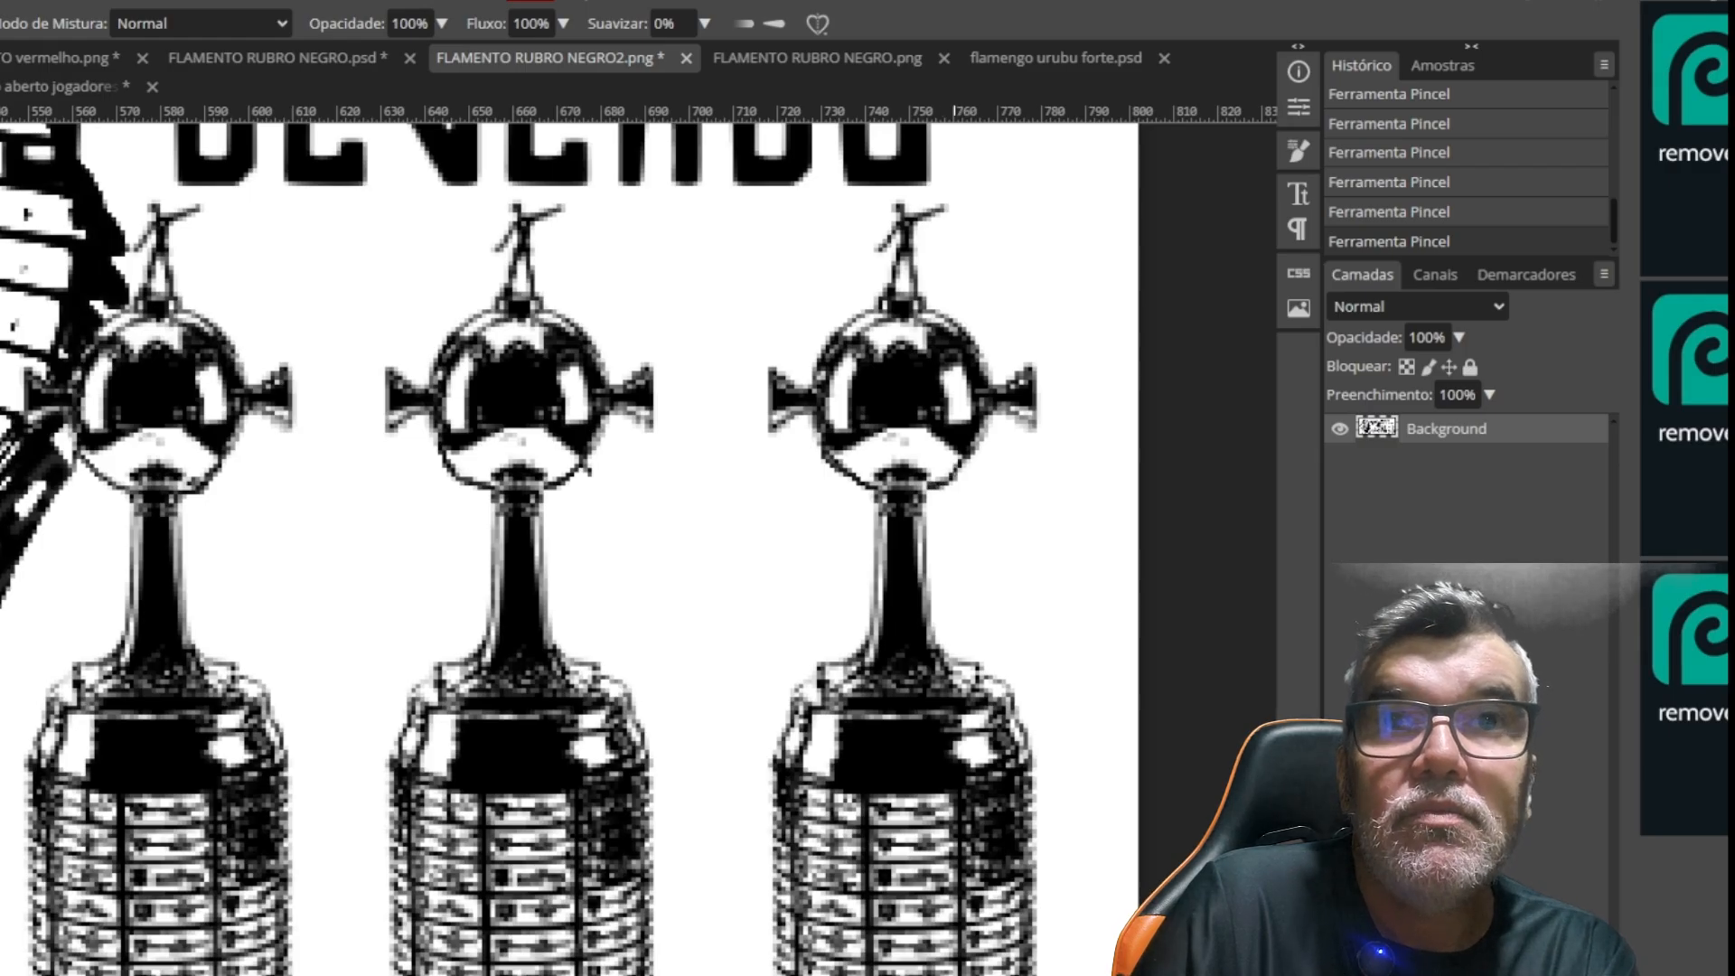
Trace the broken outline of the player's clenched fist nearest the canvas edge in black with the brush
scroll(714, 671, "down", 3)
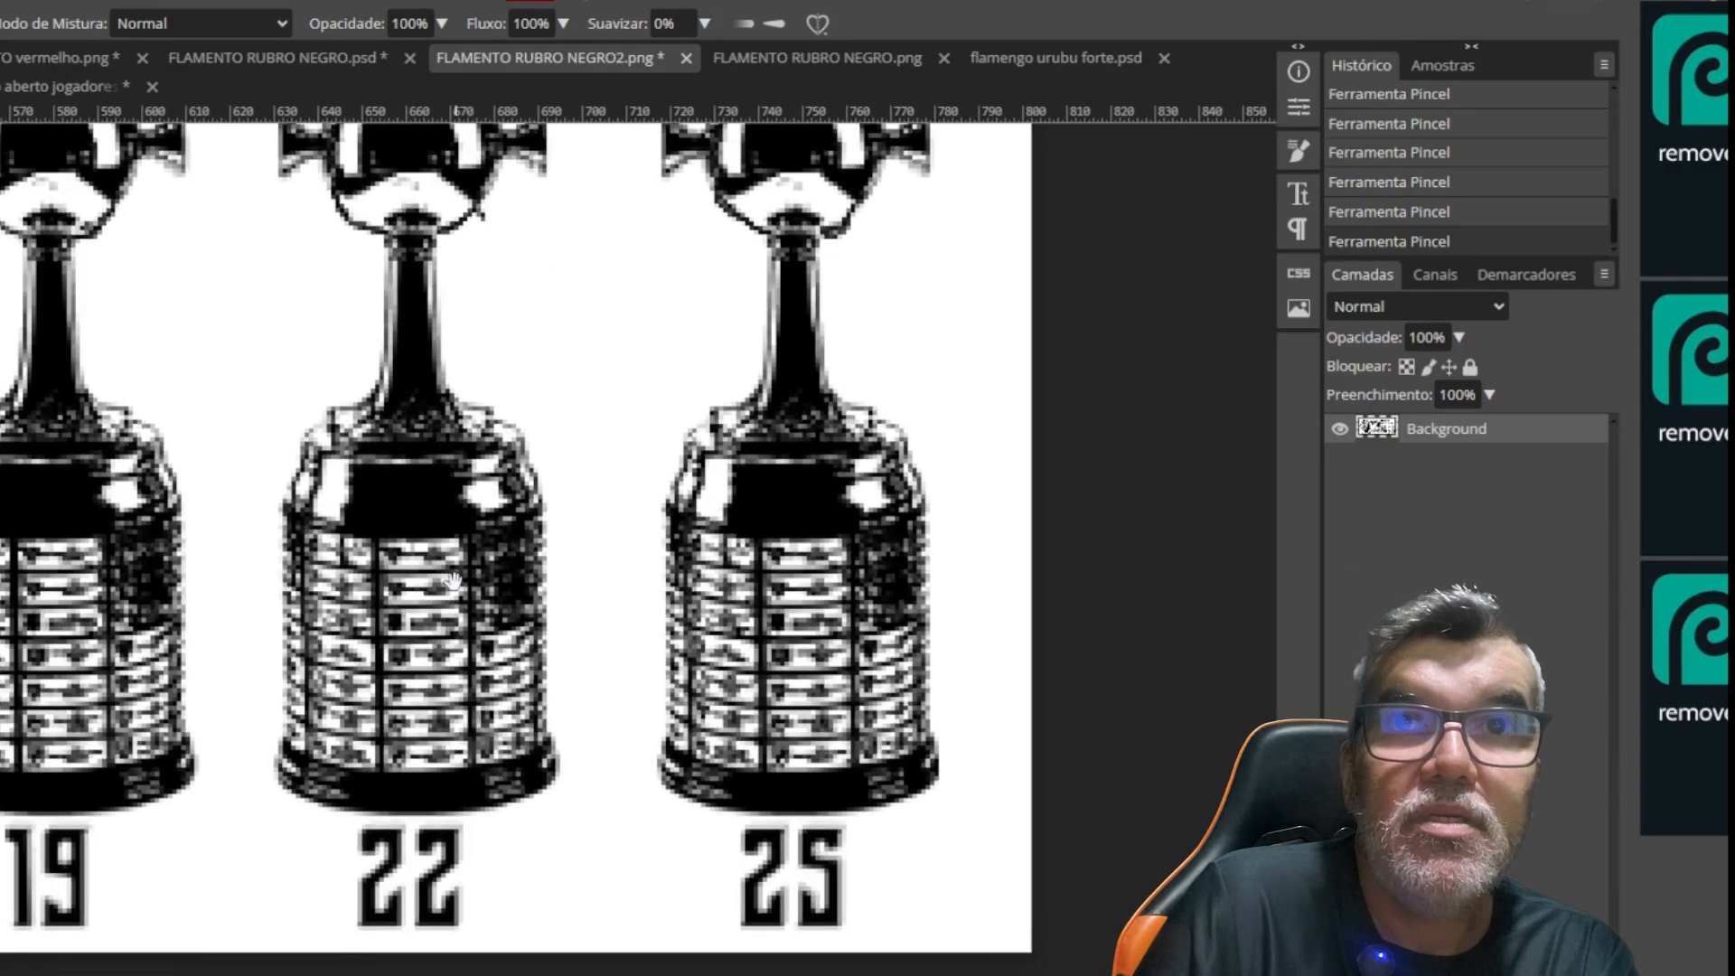
scroll(649, 624, "left", 5)
scroll(649, 624, "left", 6)
scroll(543, 669, "down", 1)
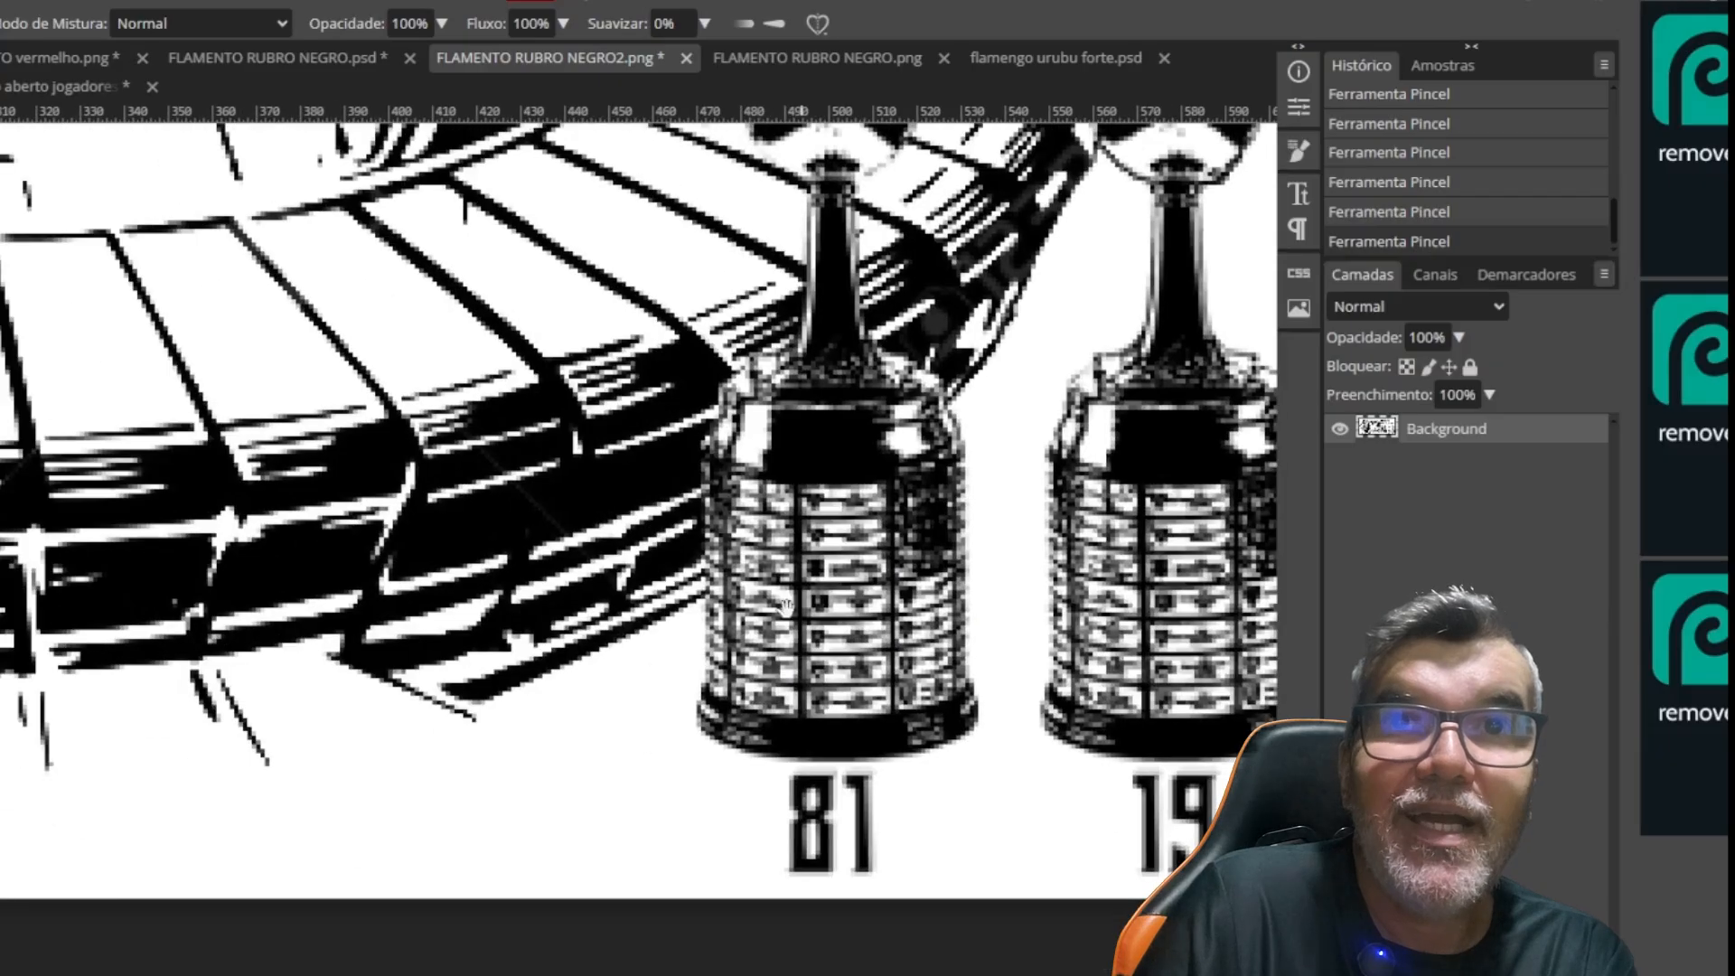
scroll(426, 711, "left", 2)
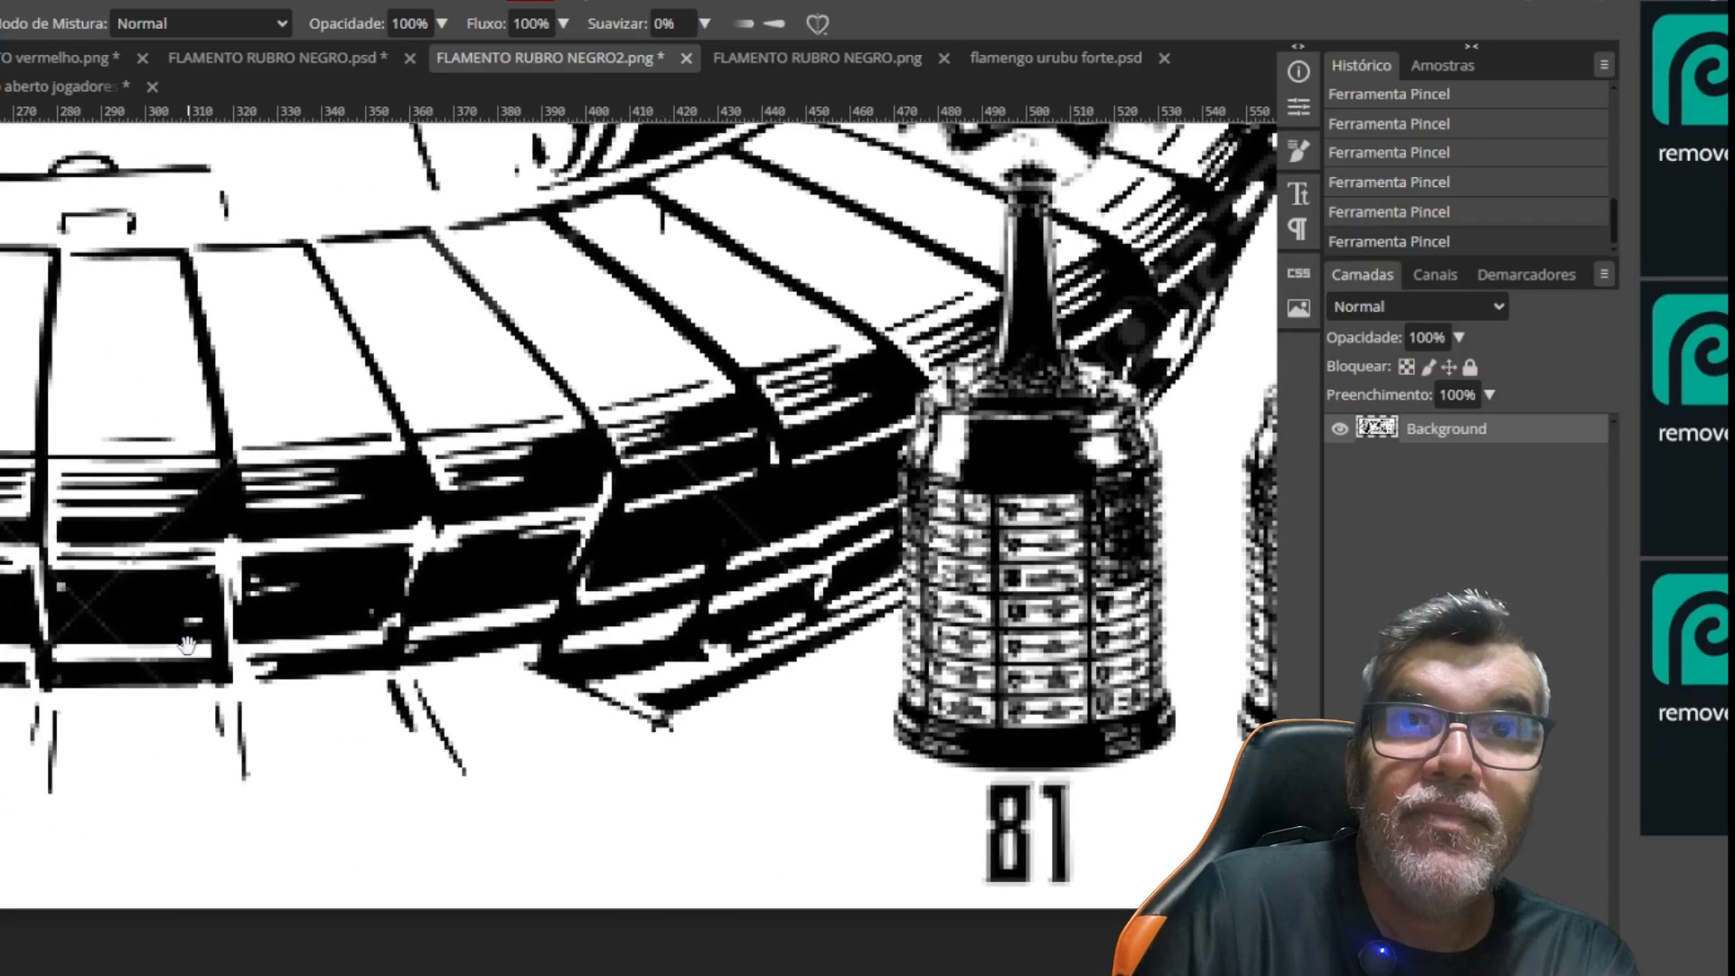
scroll(188, 647, "left", 1)
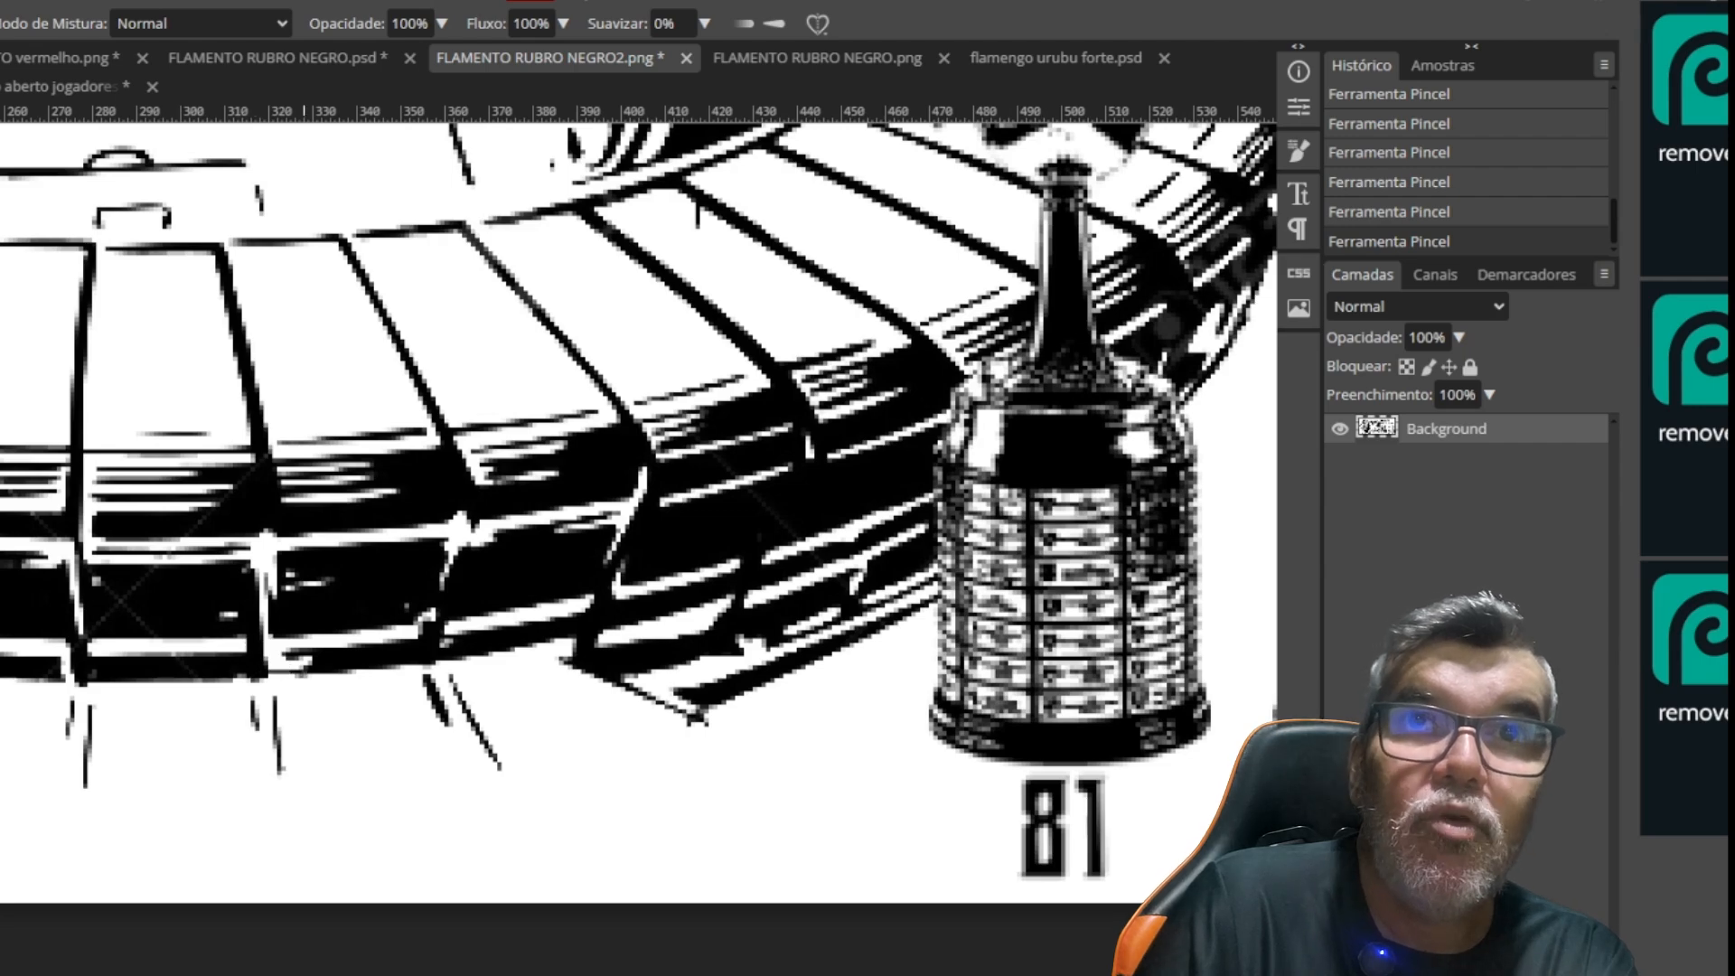
scroll(228, 646, "left", 3)
scroll(363, 651, "left", 3)
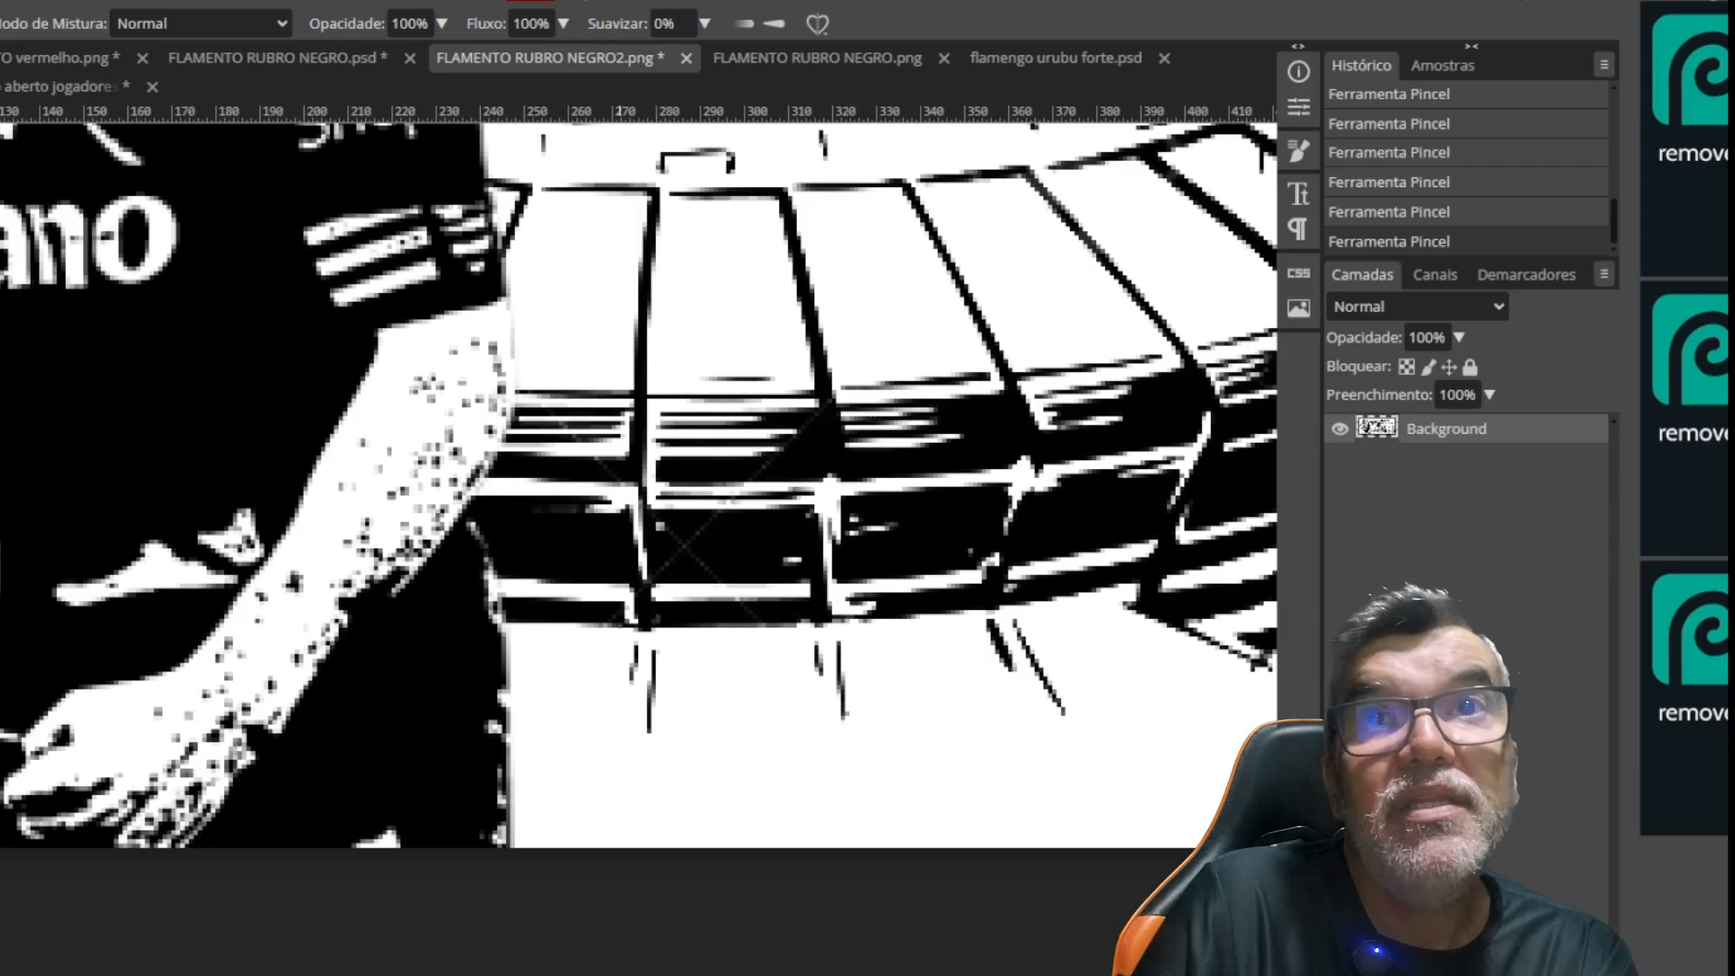
scroll(620, 637, "left", 3)
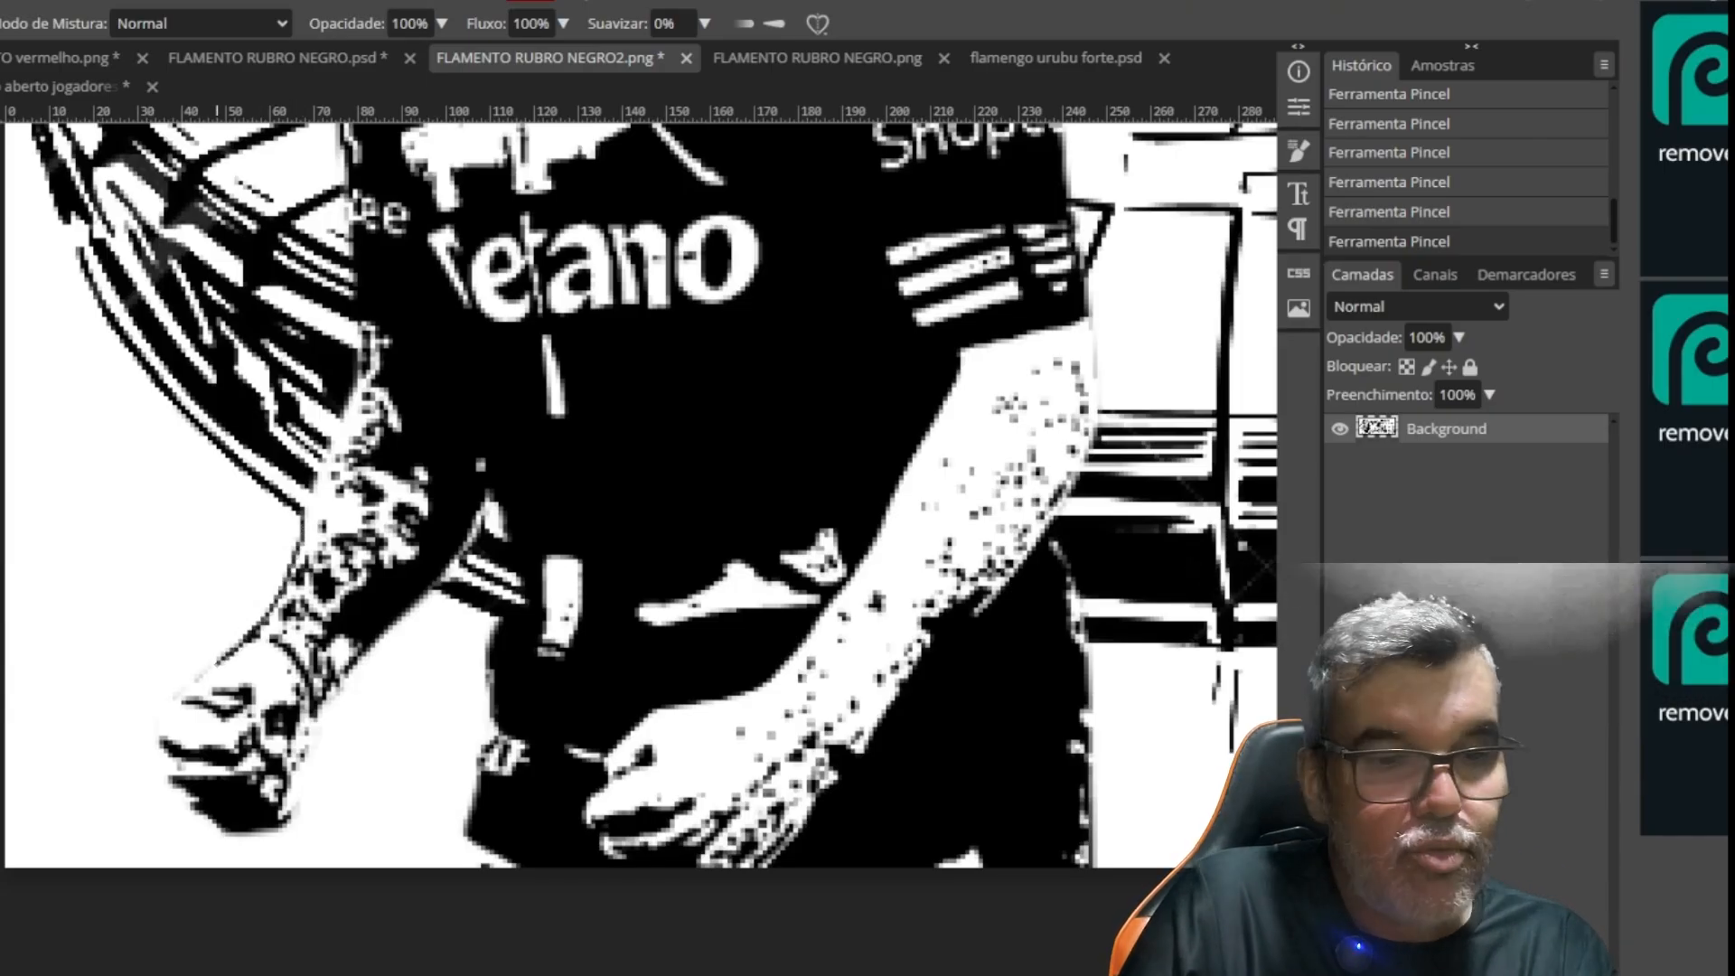
mouse_move(166, 723)
left_mouse_down()
mouse_move(174, 783)
mouse_move(197, 803)
left_mouse_up()
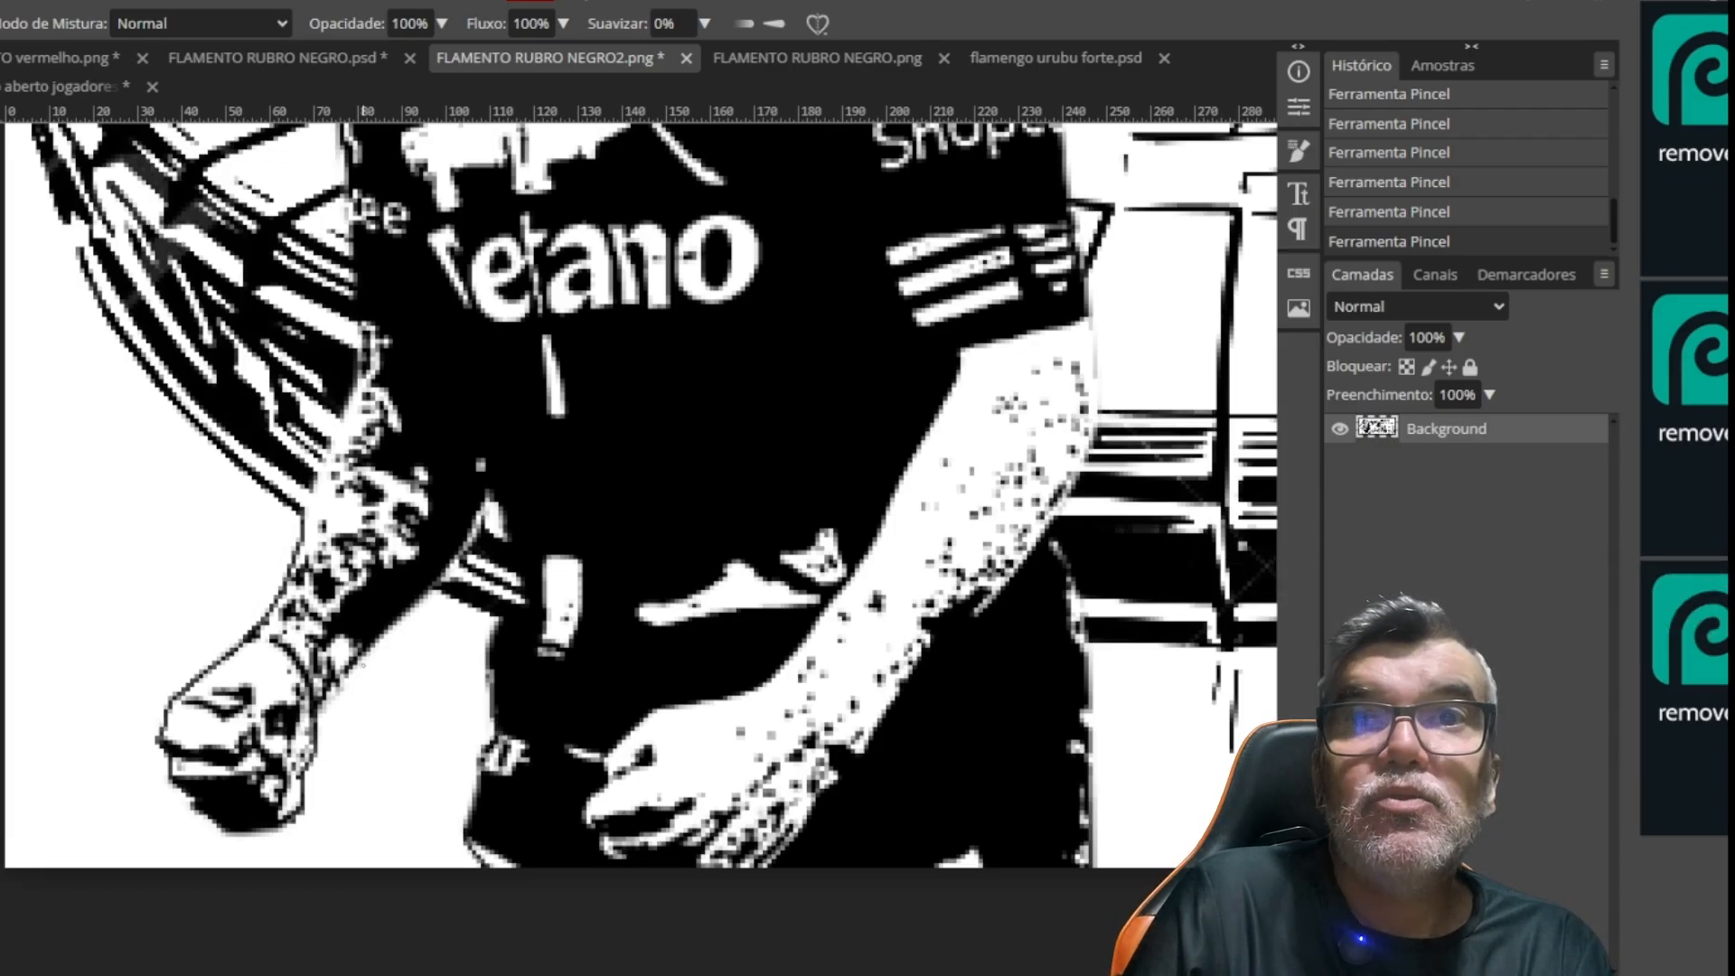
Select the white background with the Magic Wand to check the player and stadium outlines for leaks, and deselect it
left_click_drag(256, 483, 378, 725)
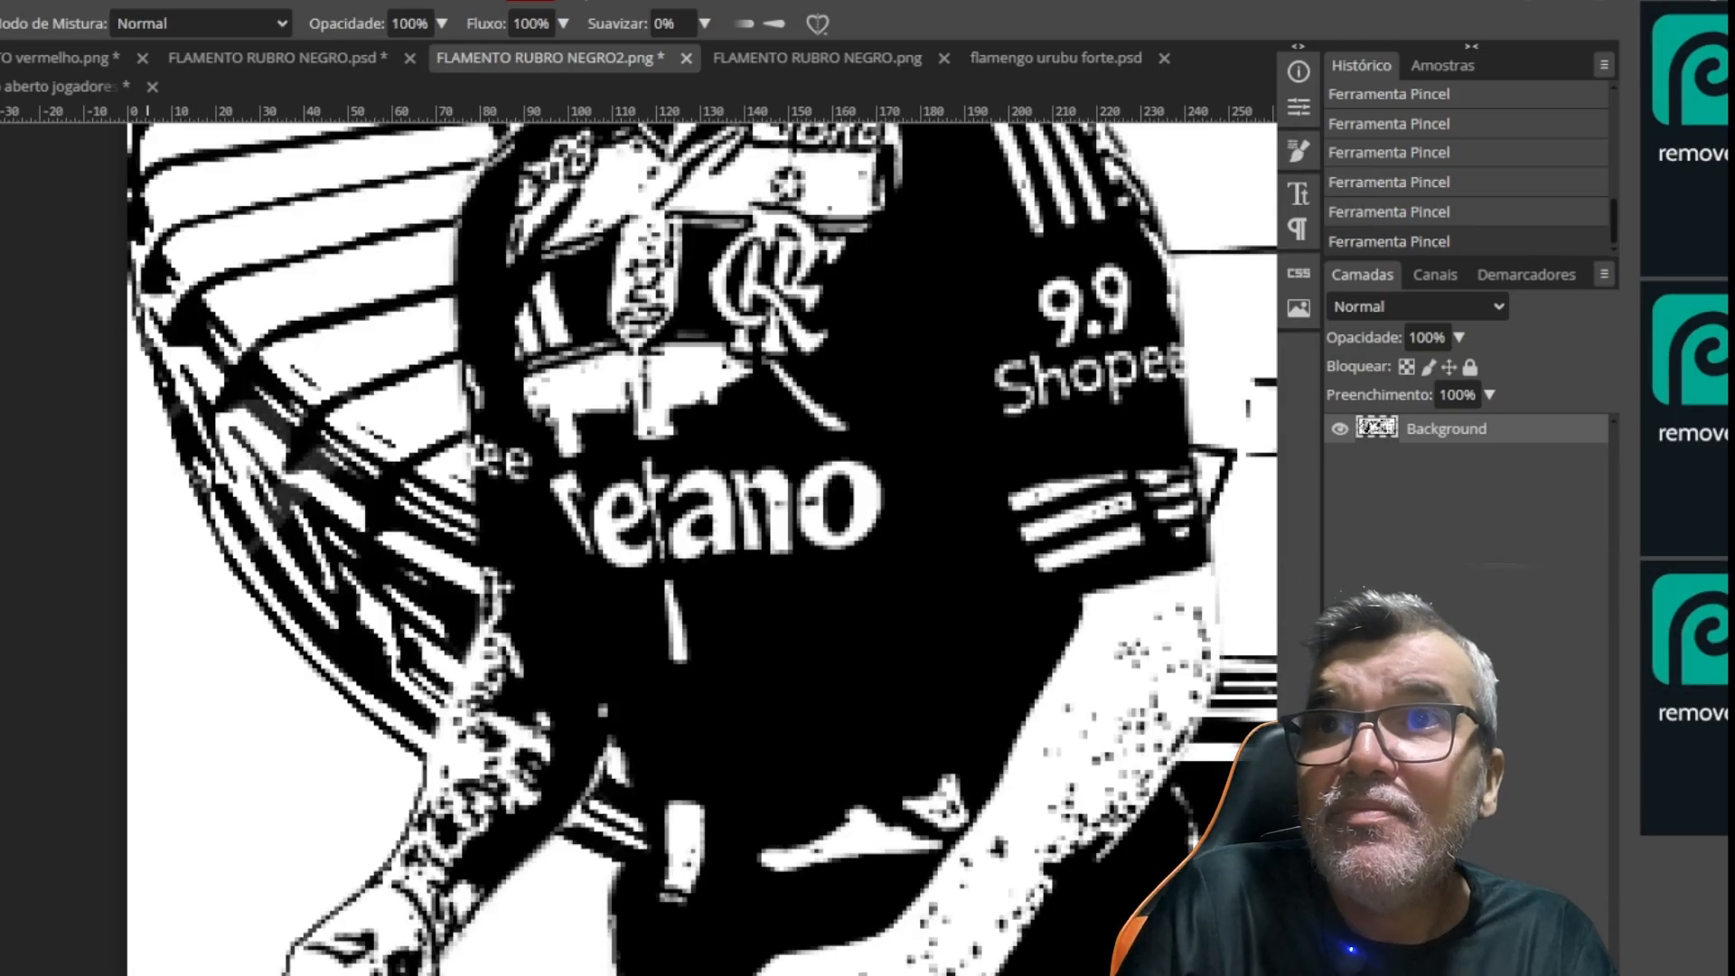
left_click_drag(196, 356, 257, 533)
left_click_drag(474, 332, 319, 759)
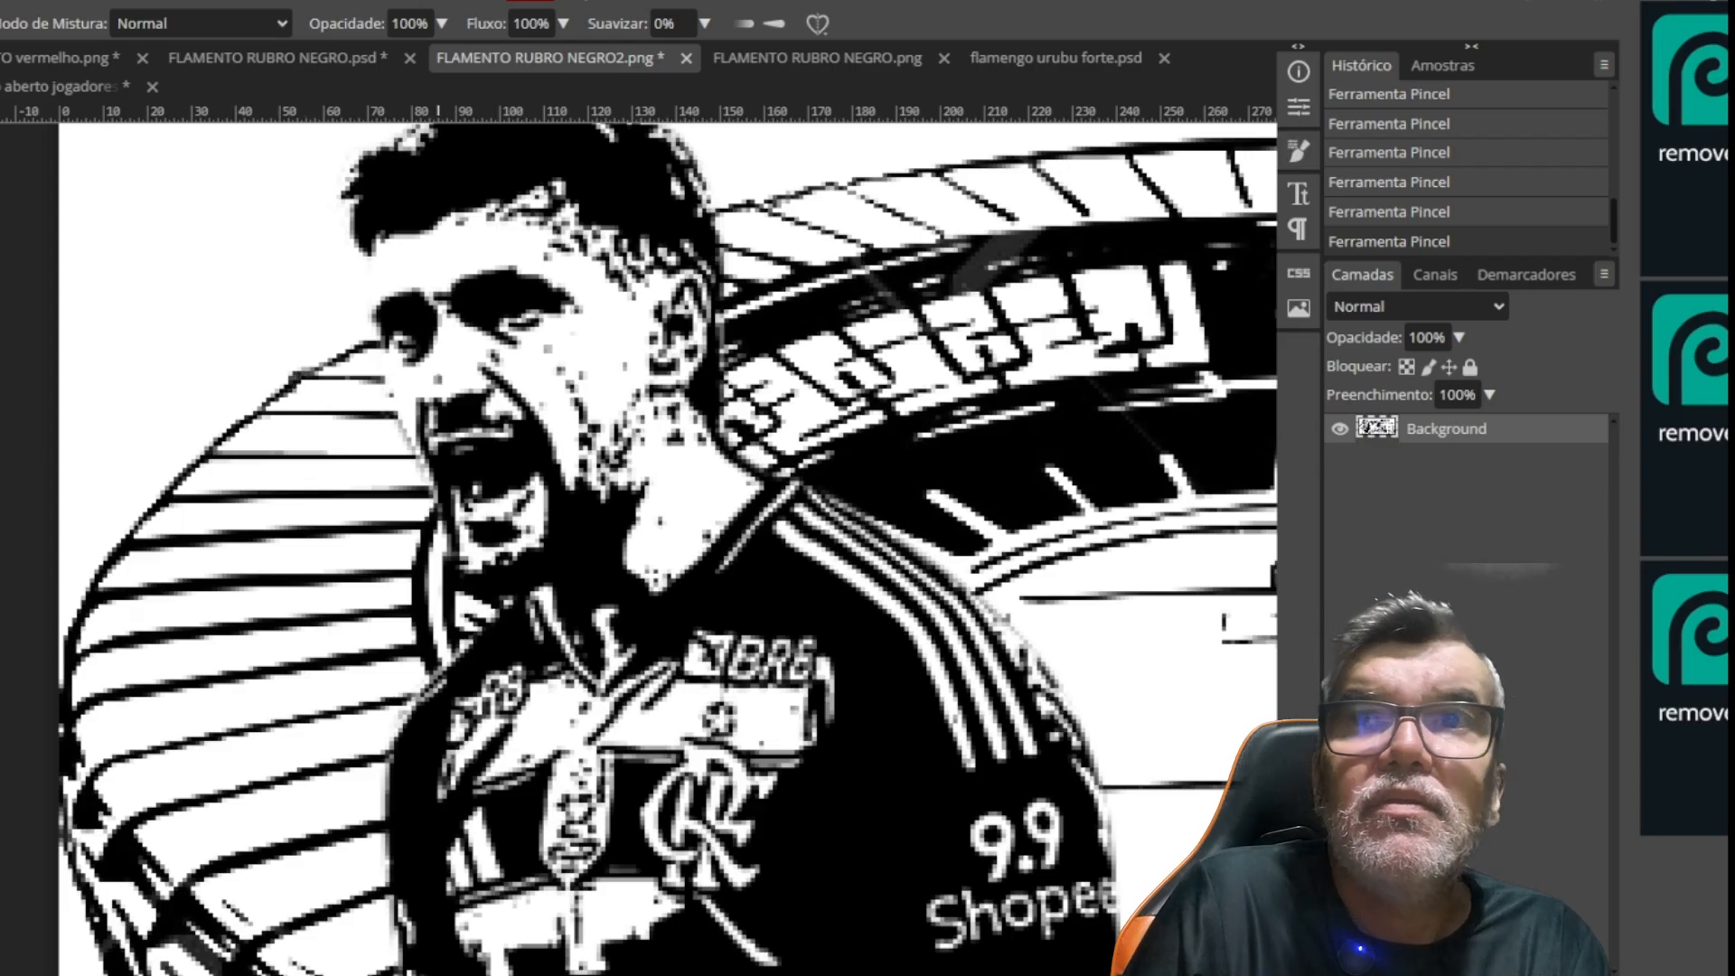
left_click_drag(881, 329, 799, 477)
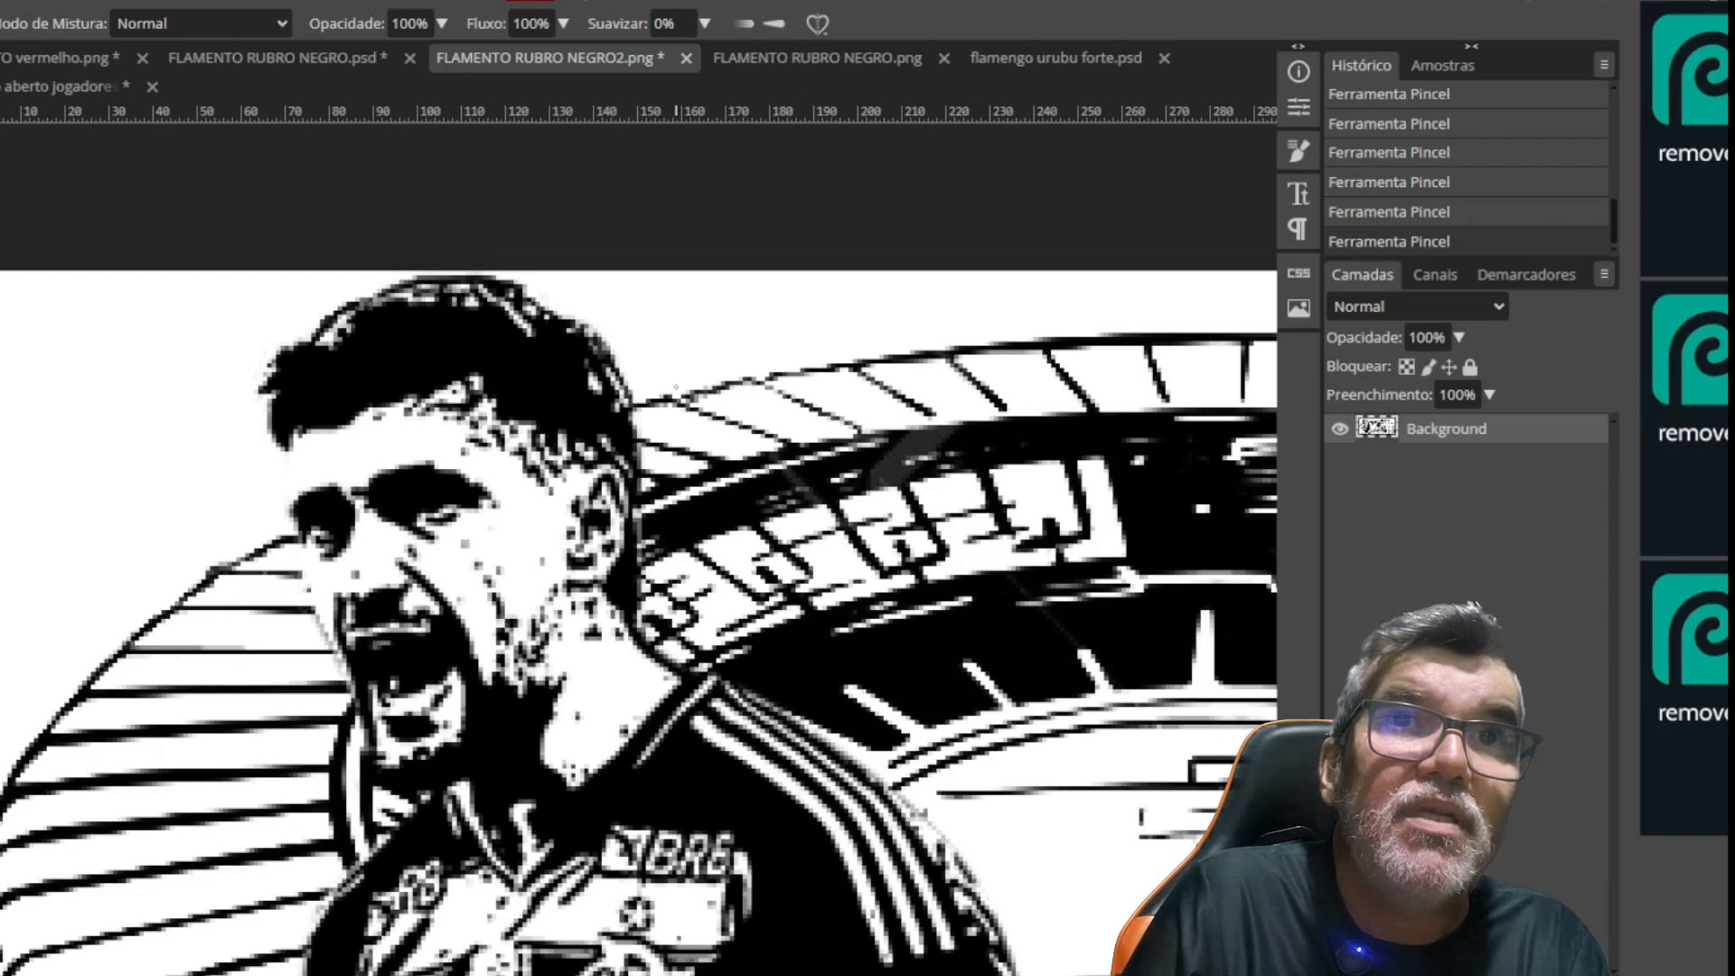
scroll(699, 374, "down", 5)
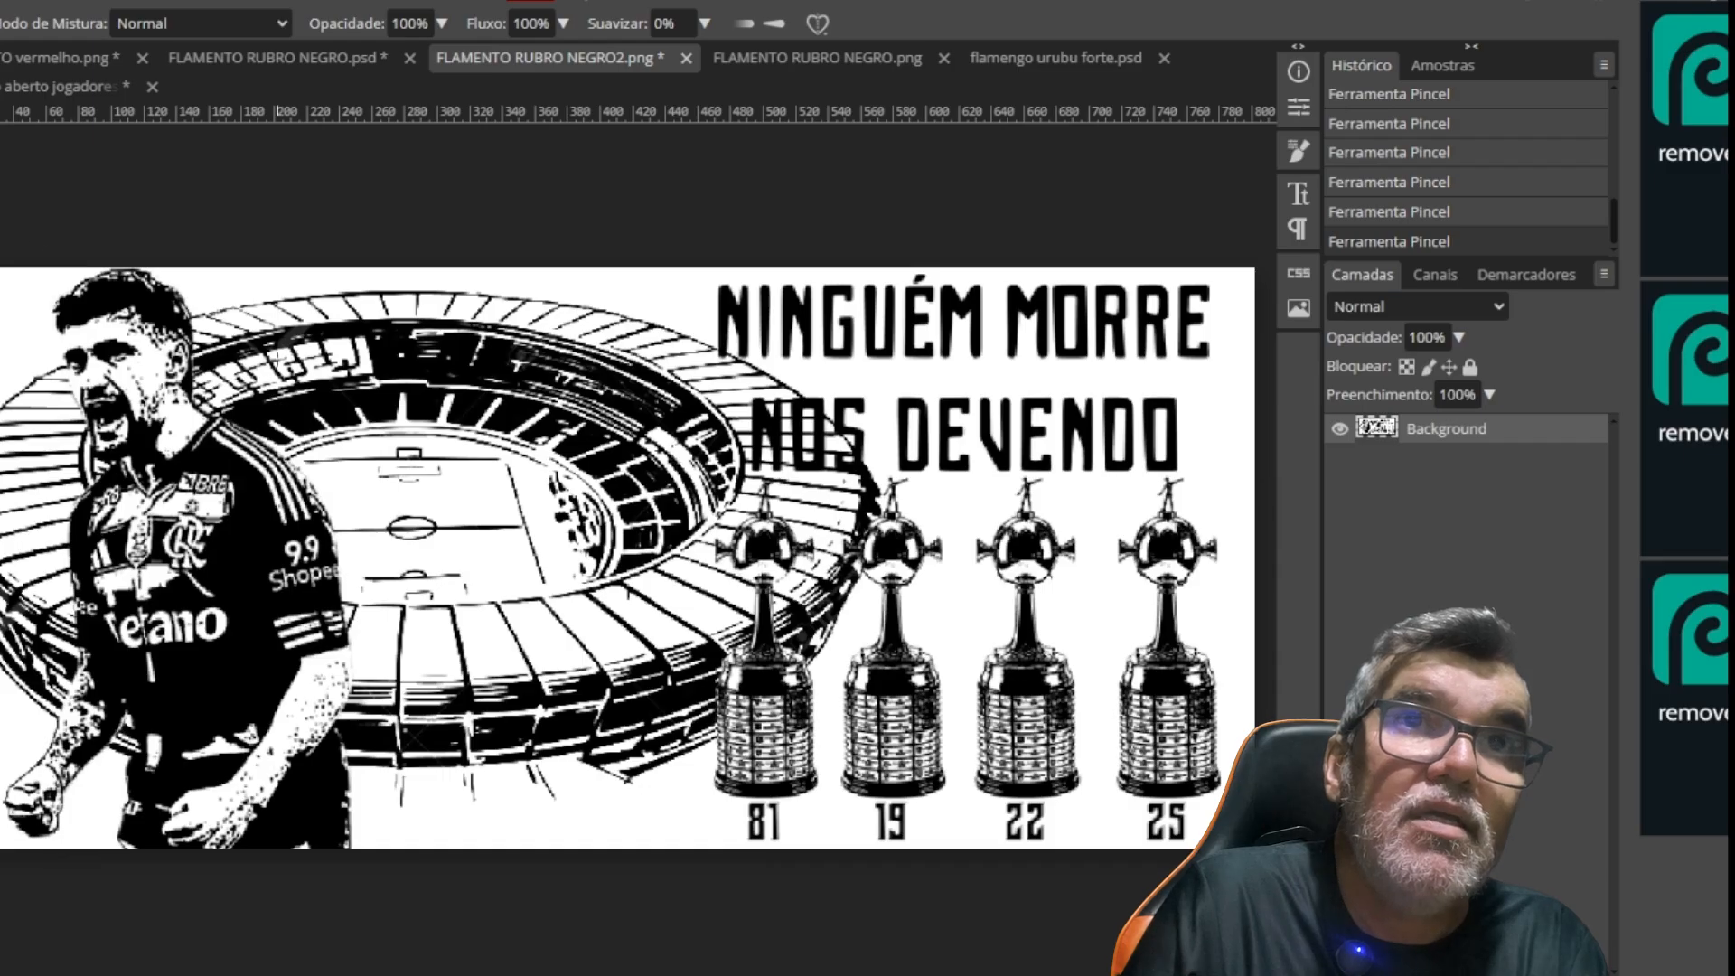
key("w")
left_click(251, 288)
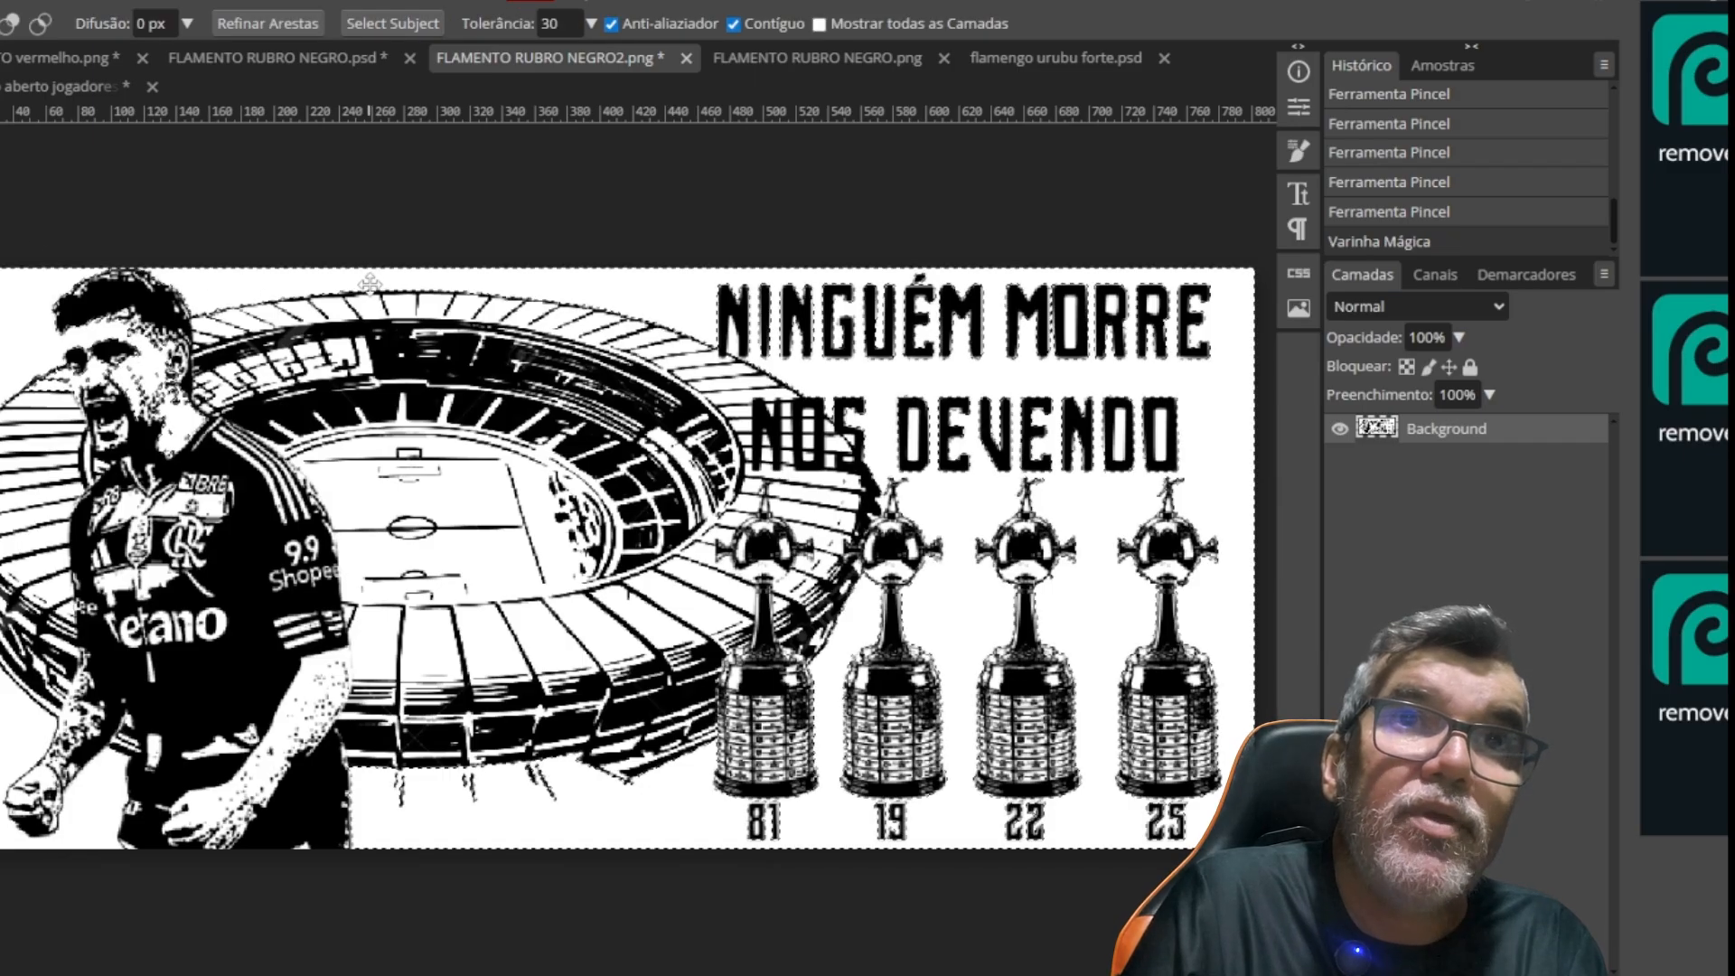
key("ctrl+plus")
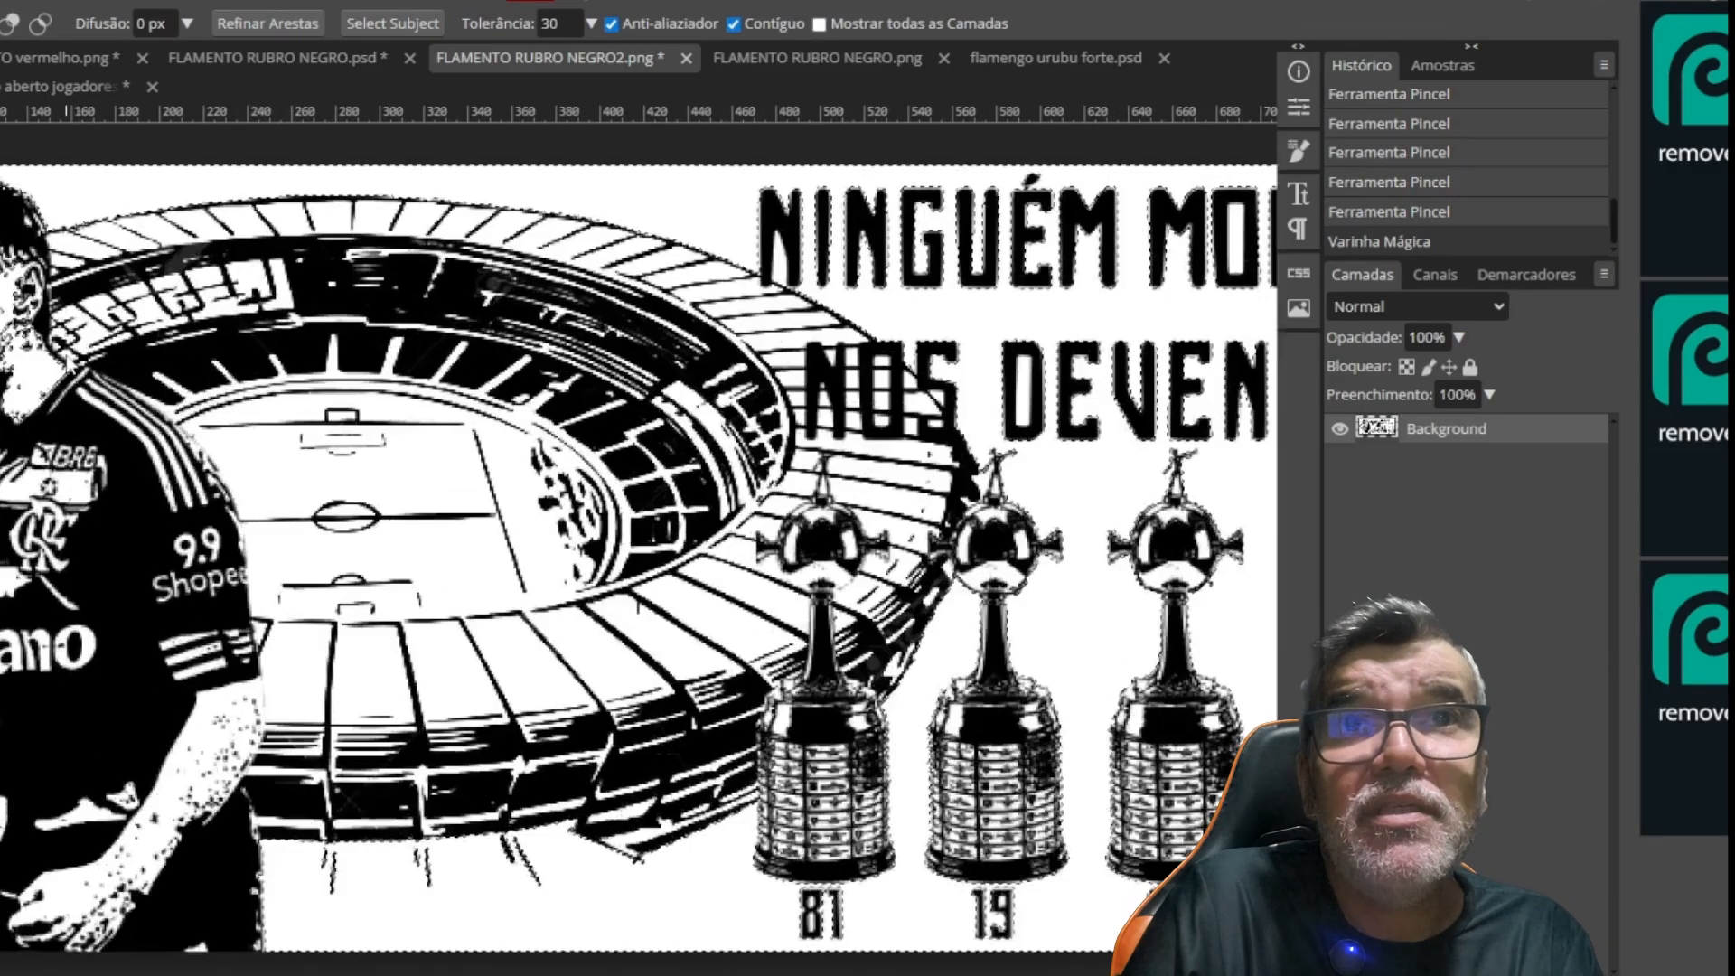
key("ctrl+plus")
left_click_drag(220, 406, 775, 599)
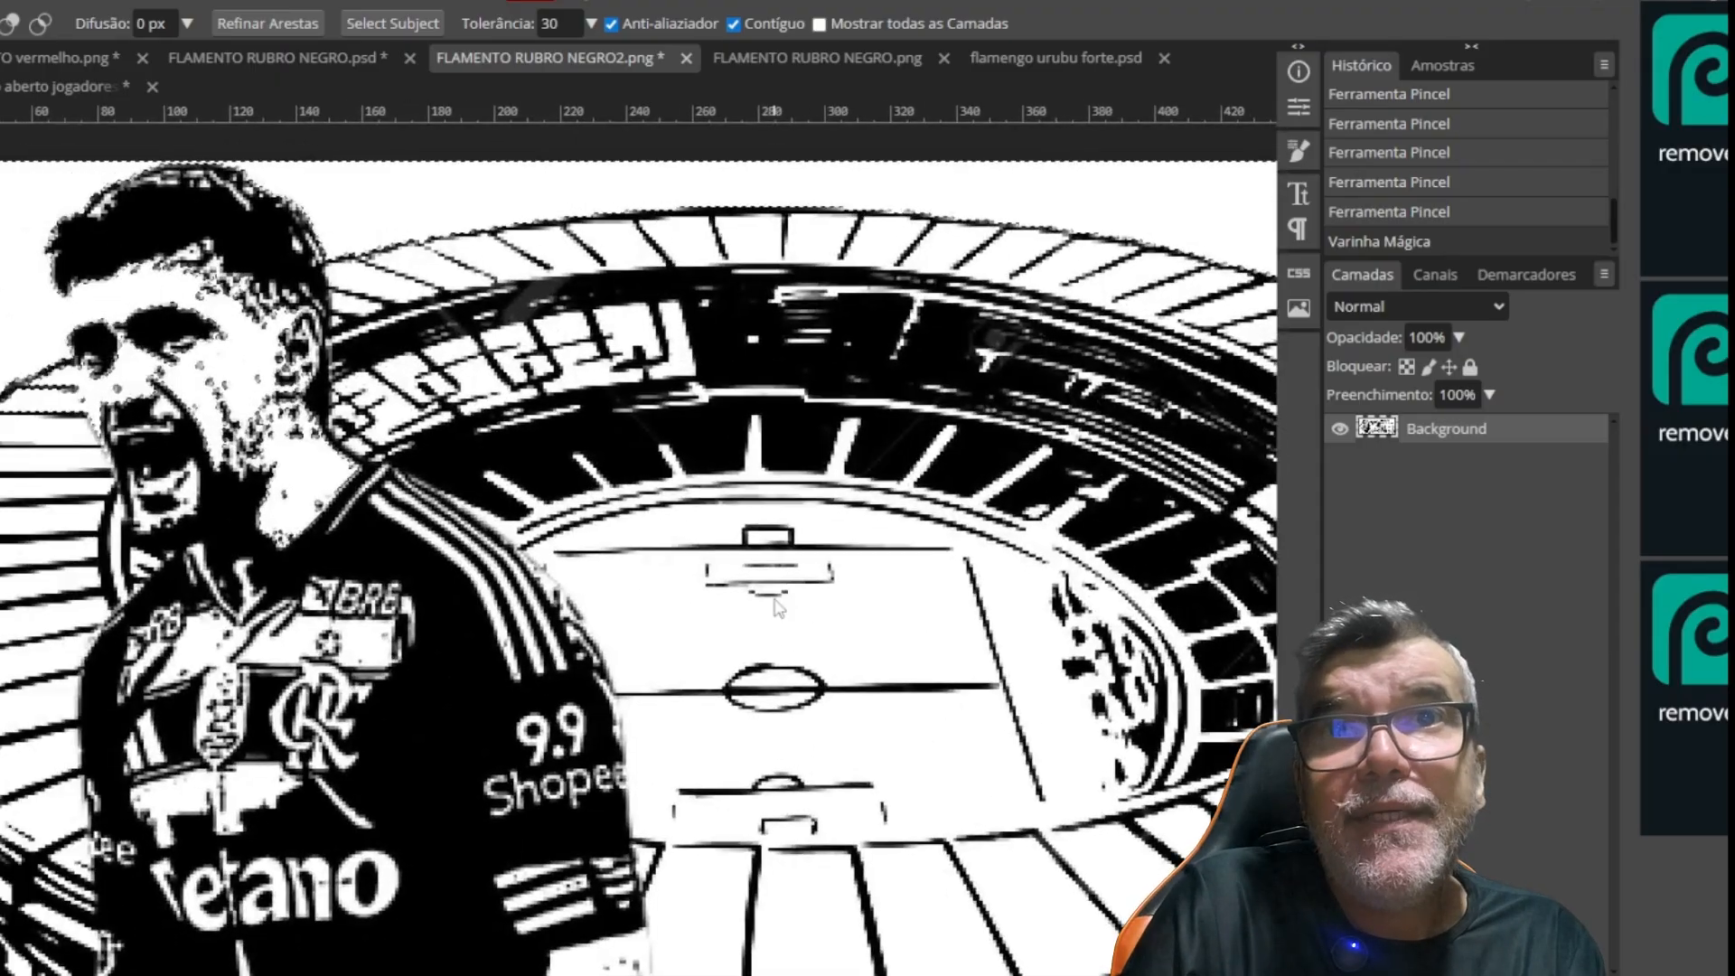
key("ctrl+plus")
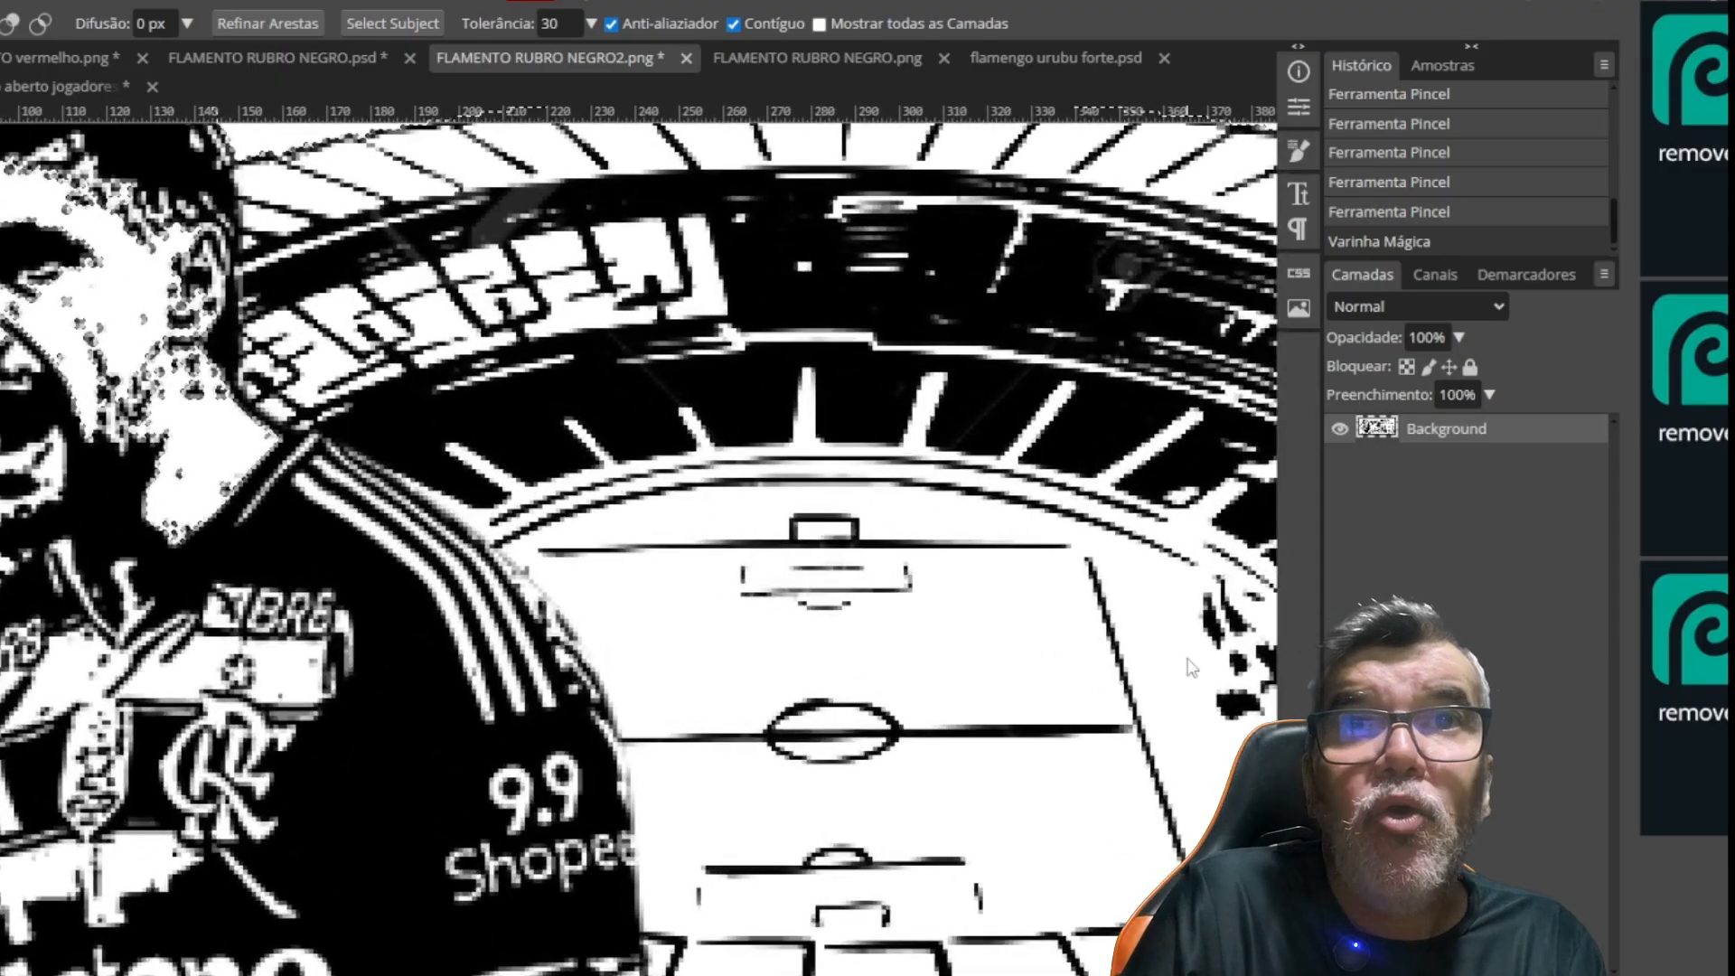
key("ctrl+d")
Test the Magic Wand selection beside the player's forehead to see where it enters the face, and deselect it
left_click_drag(506, 553, 1021, 671)
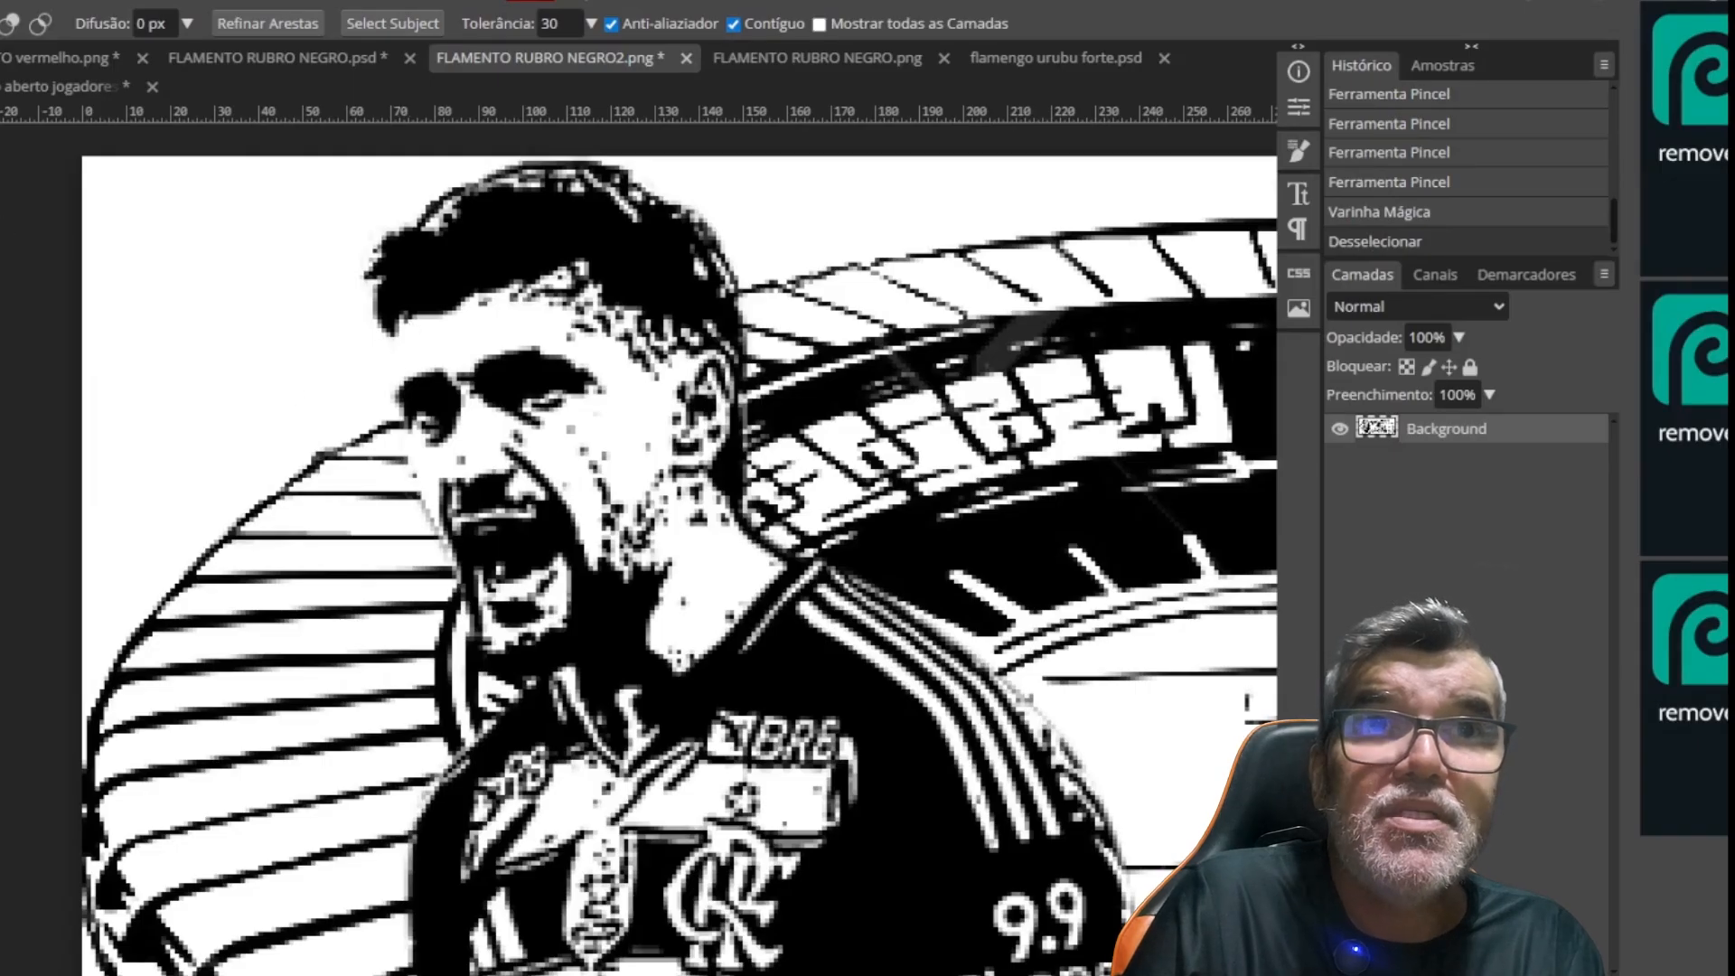
left_click(391, 344)
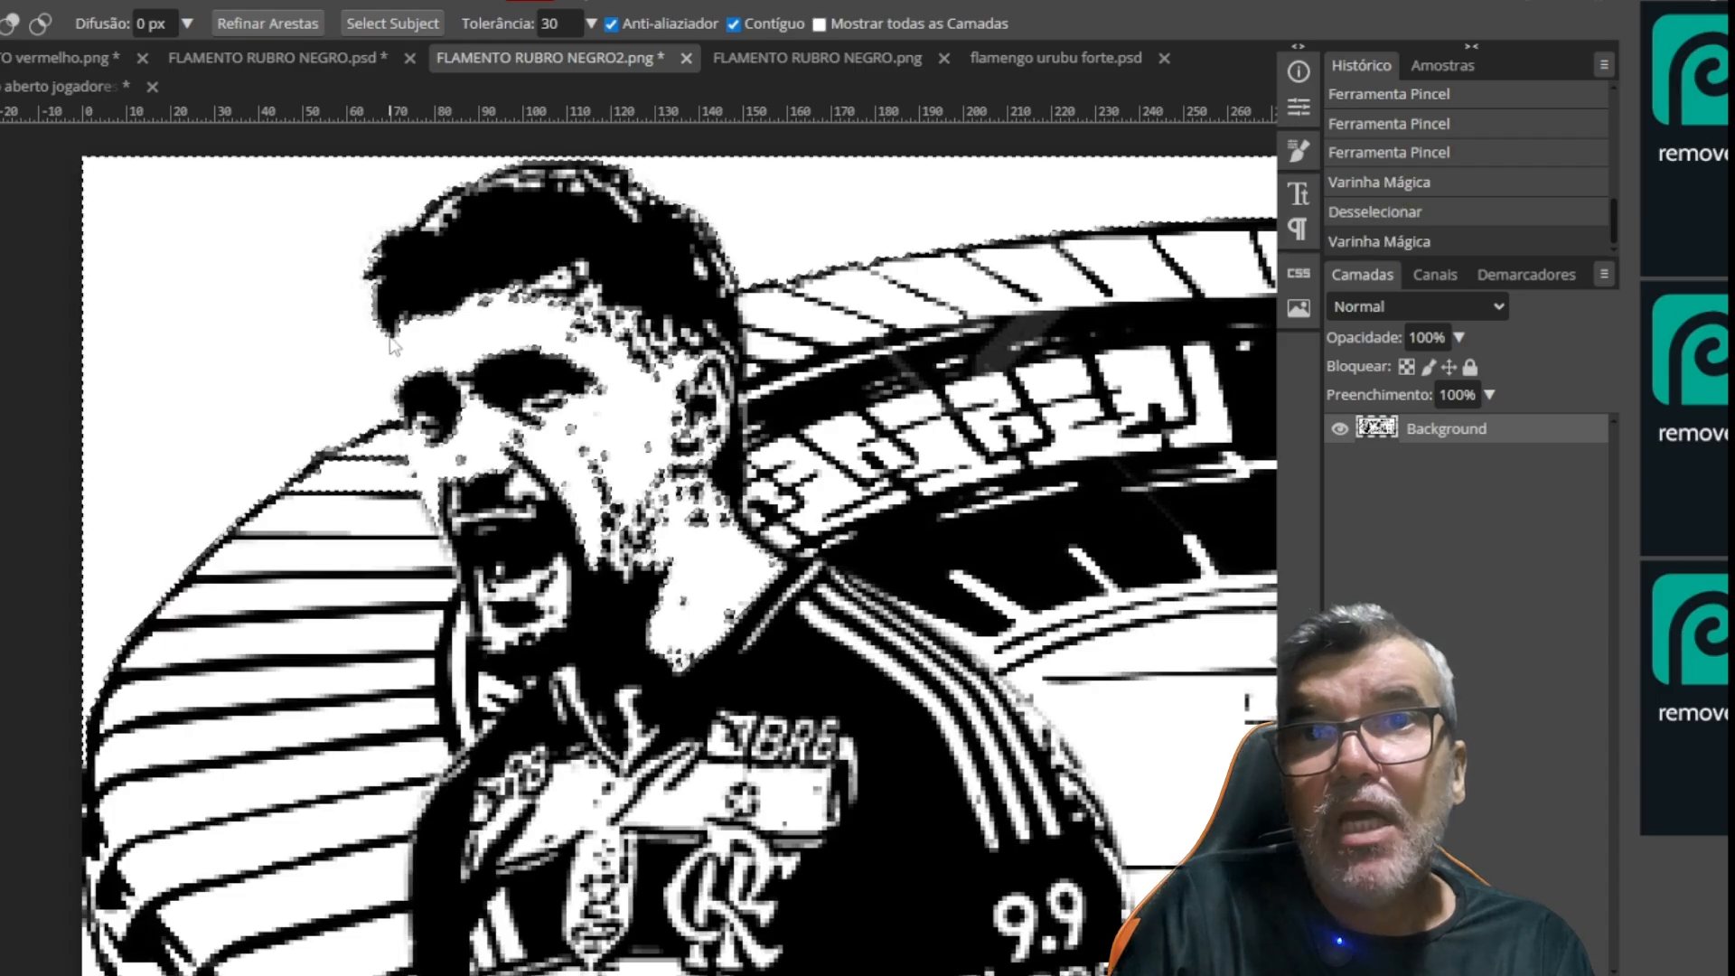
key("ctrl+d")
Close the gap in the player's forehead outline with black brush dabs, and reselect the white background with the Magic Wand
key("b")
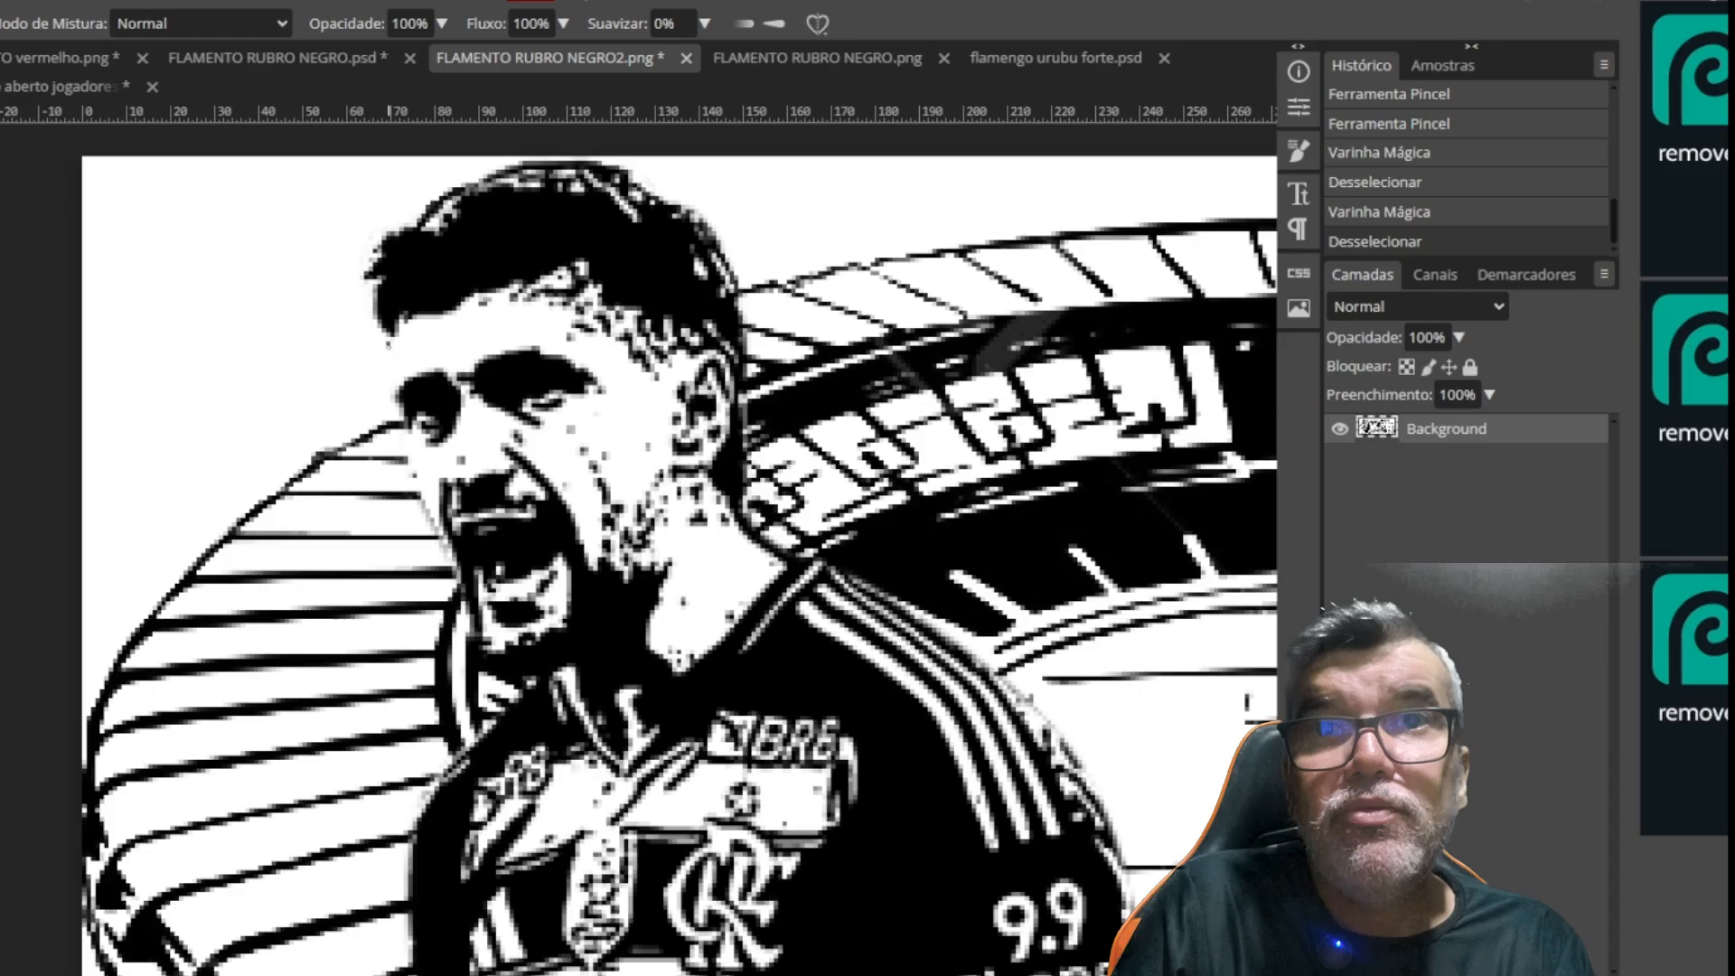
left_click(390, 361)
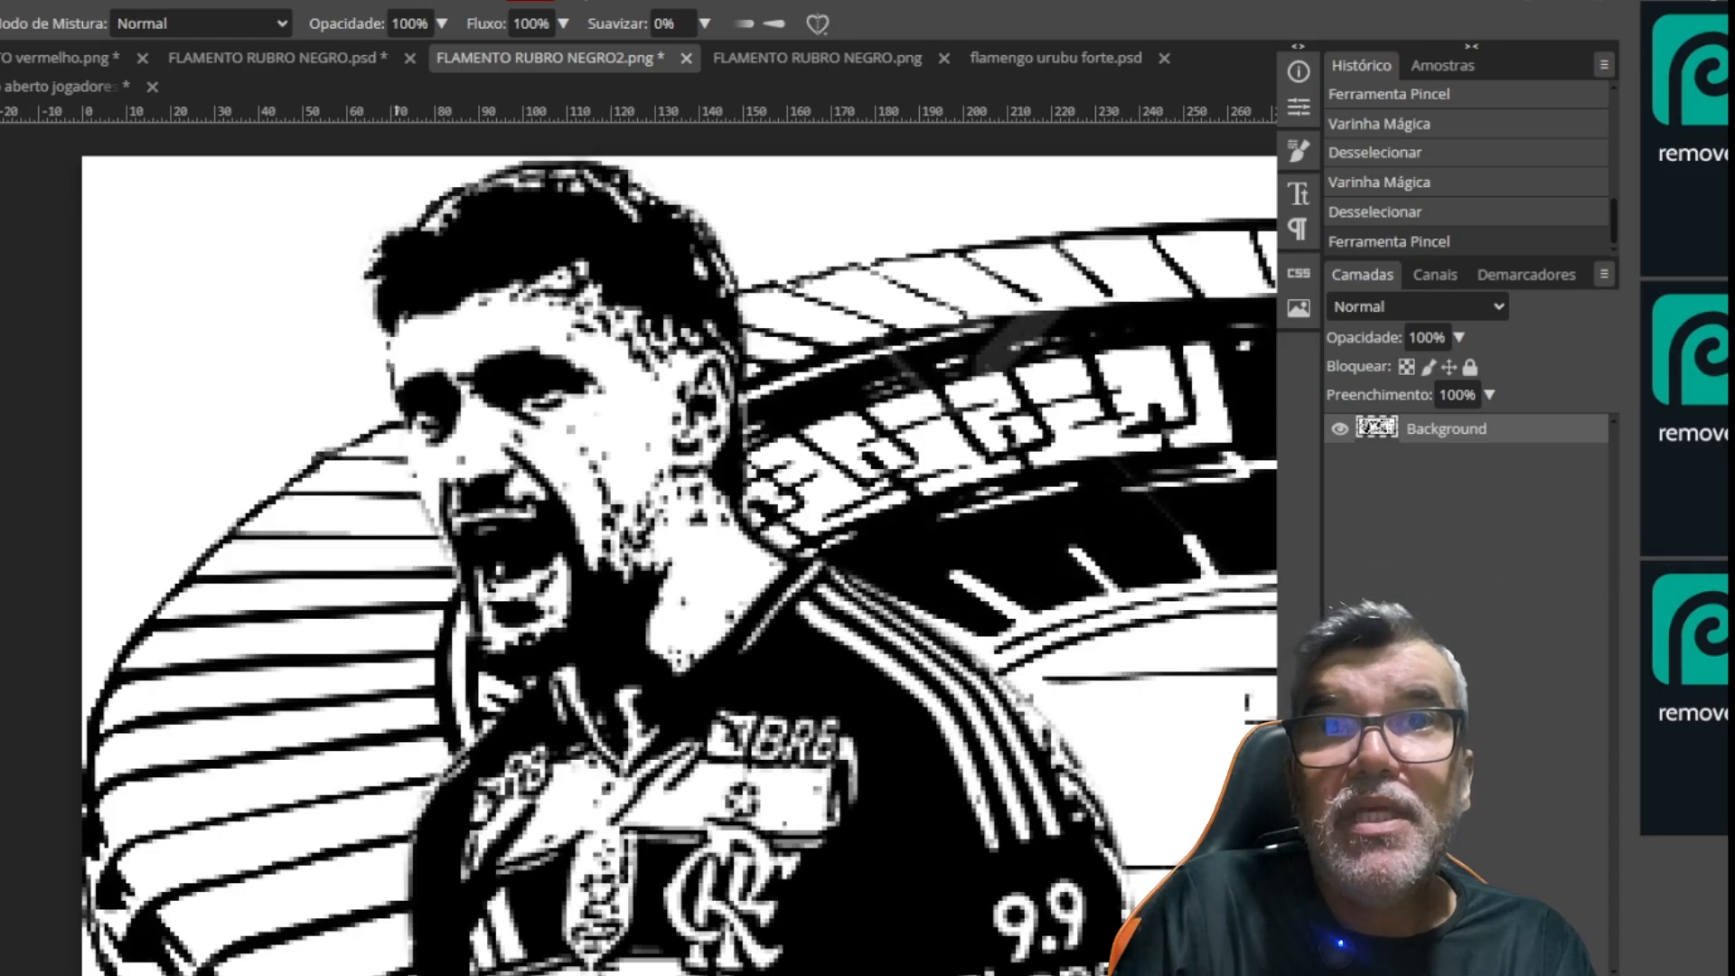
left_click(388, 354)
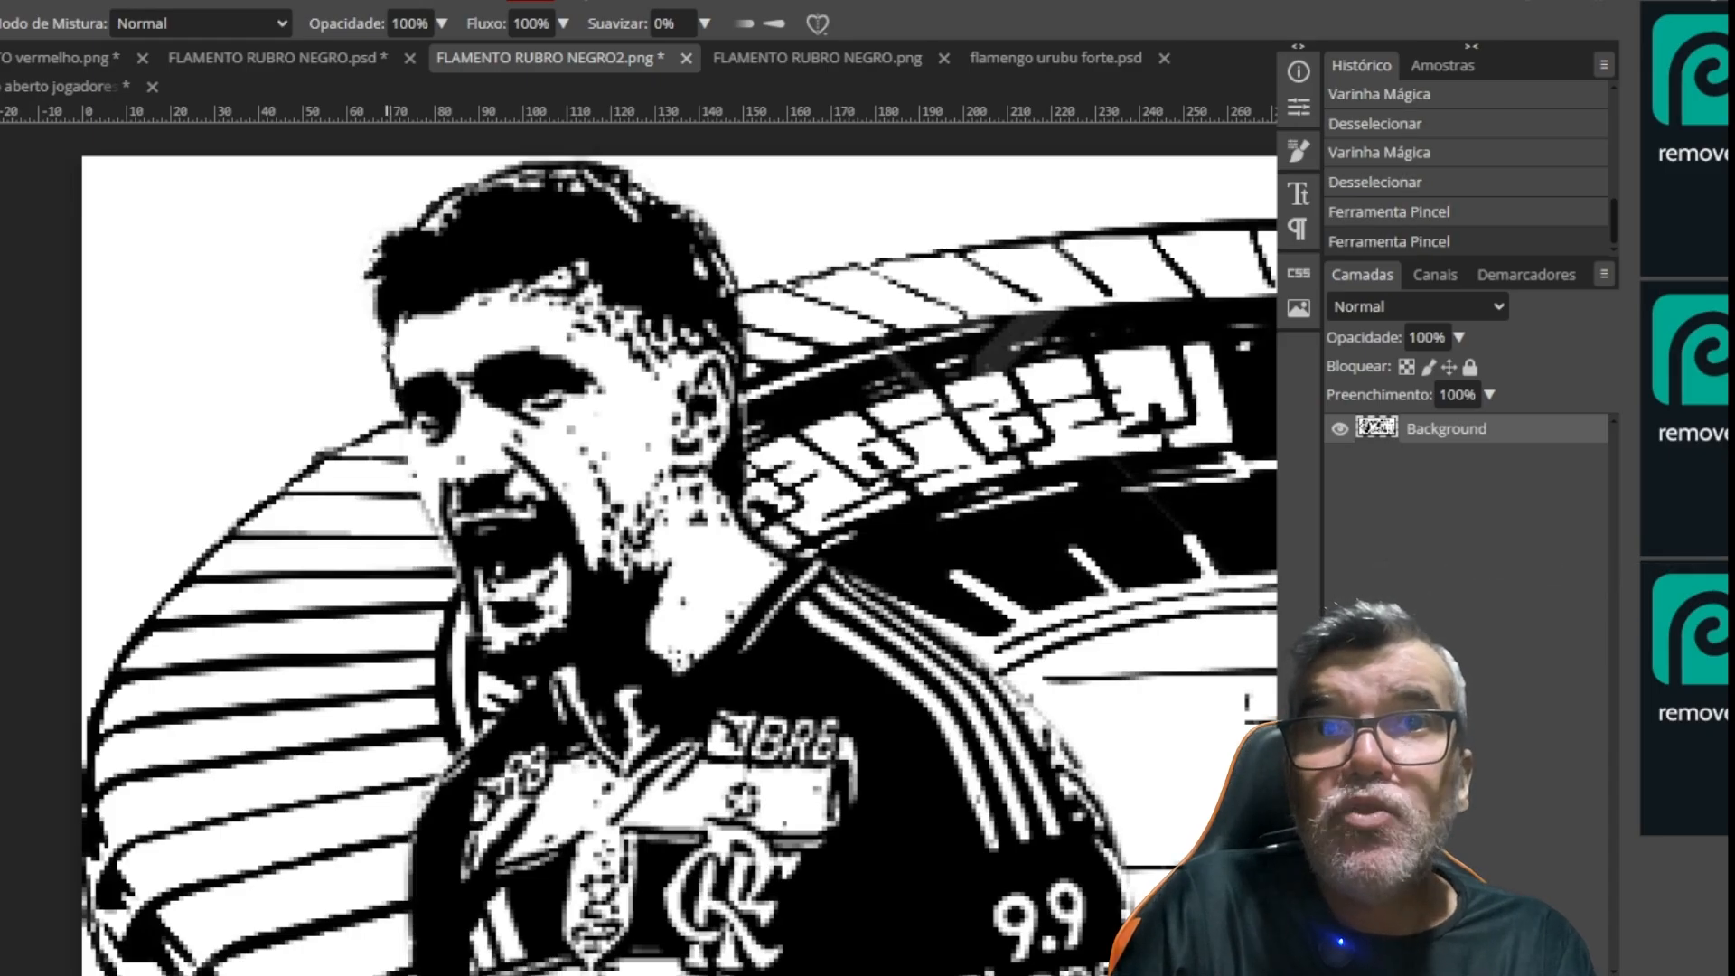
left_click(389, 348)
key("w")
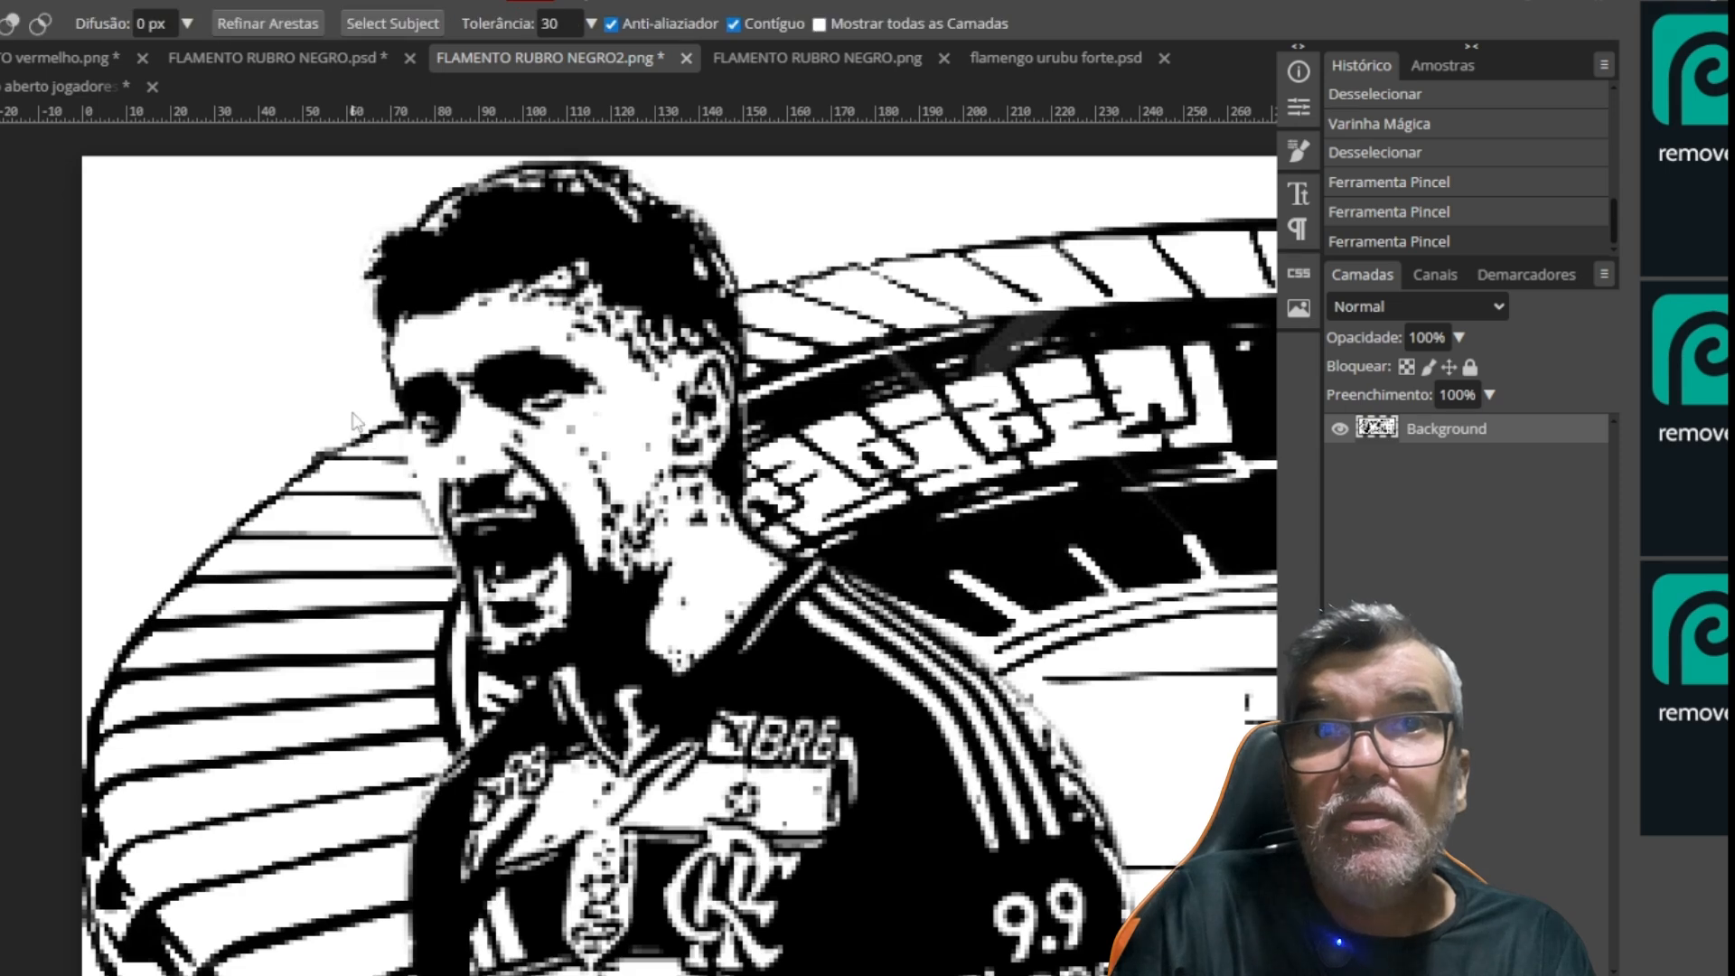
left_click(350, 391)
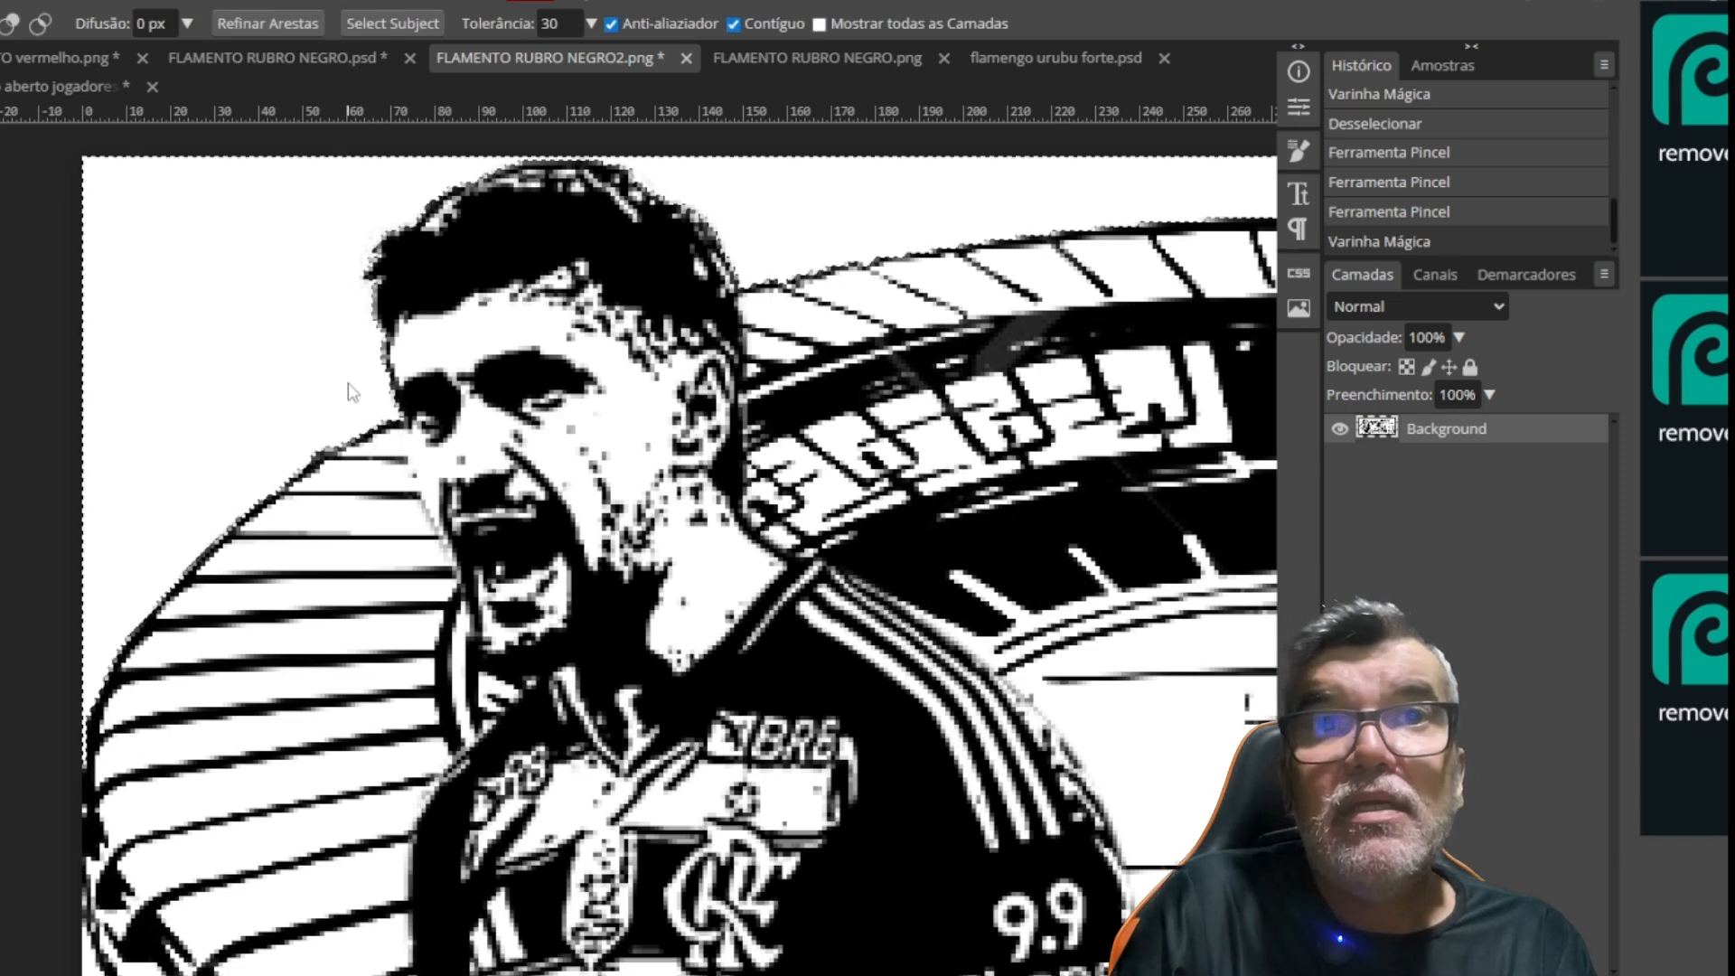
Add the white patch beside the player's clenched fist, below the stadium's edge, to the background selection with the Magic Wand
left_click_drag(816, 240, 791, 269)
scroll(786, 272, "down", 4)
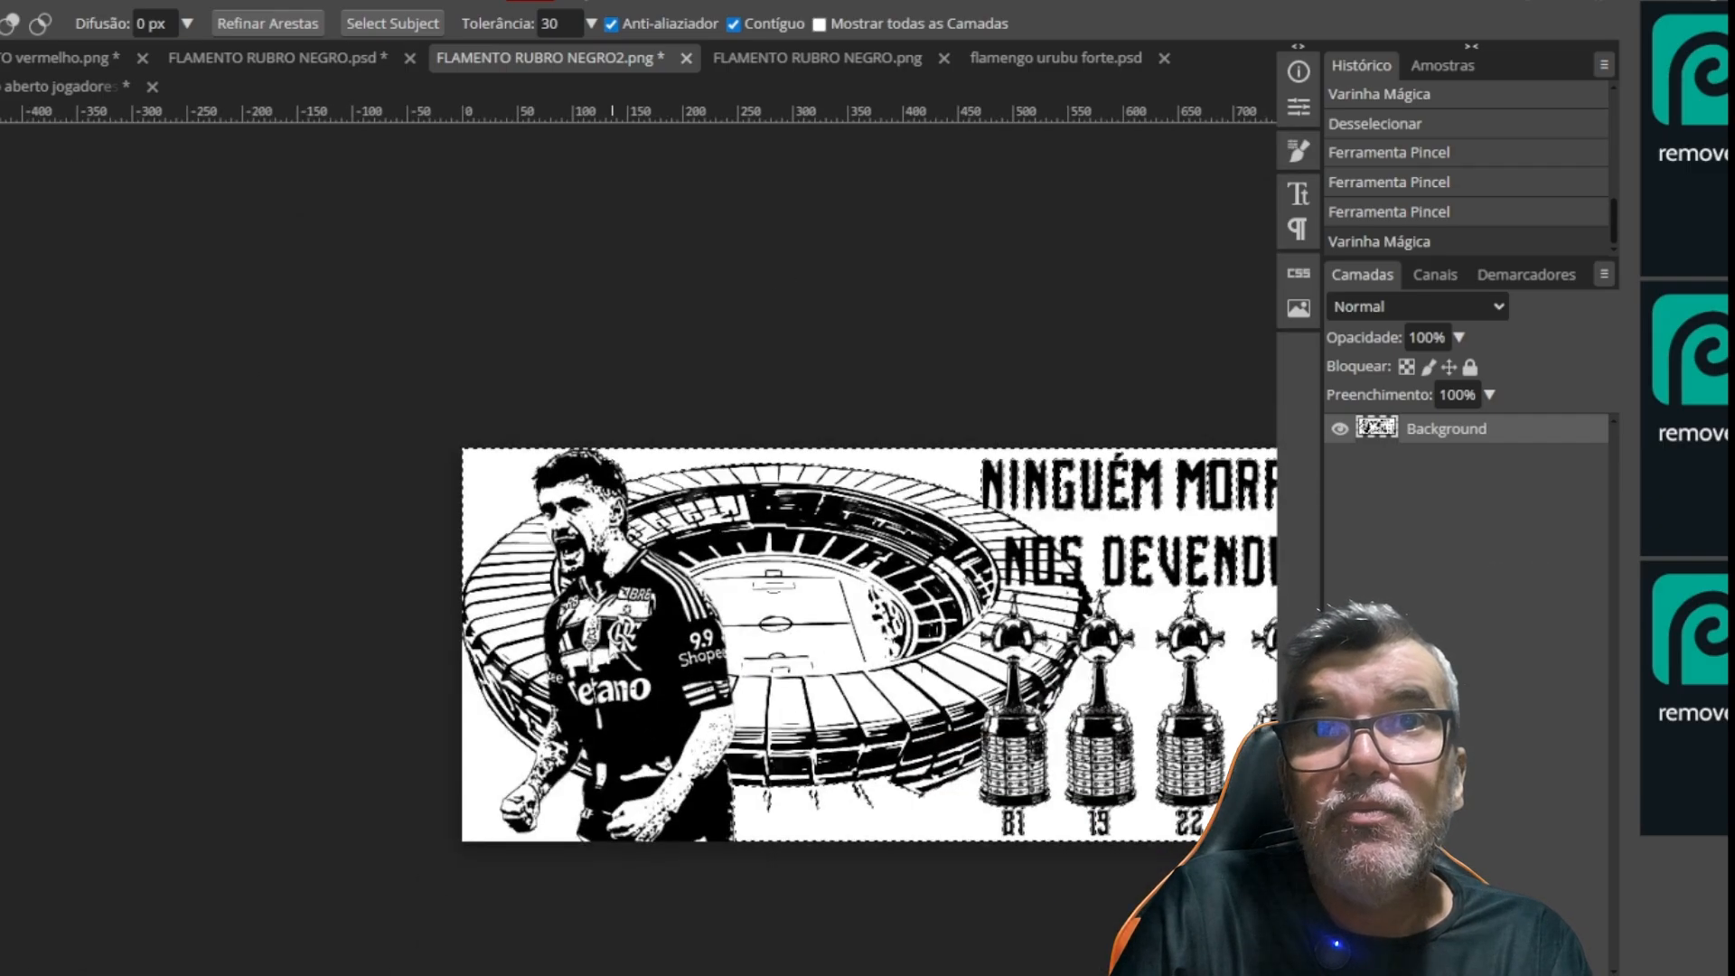
left_click(489, 752)
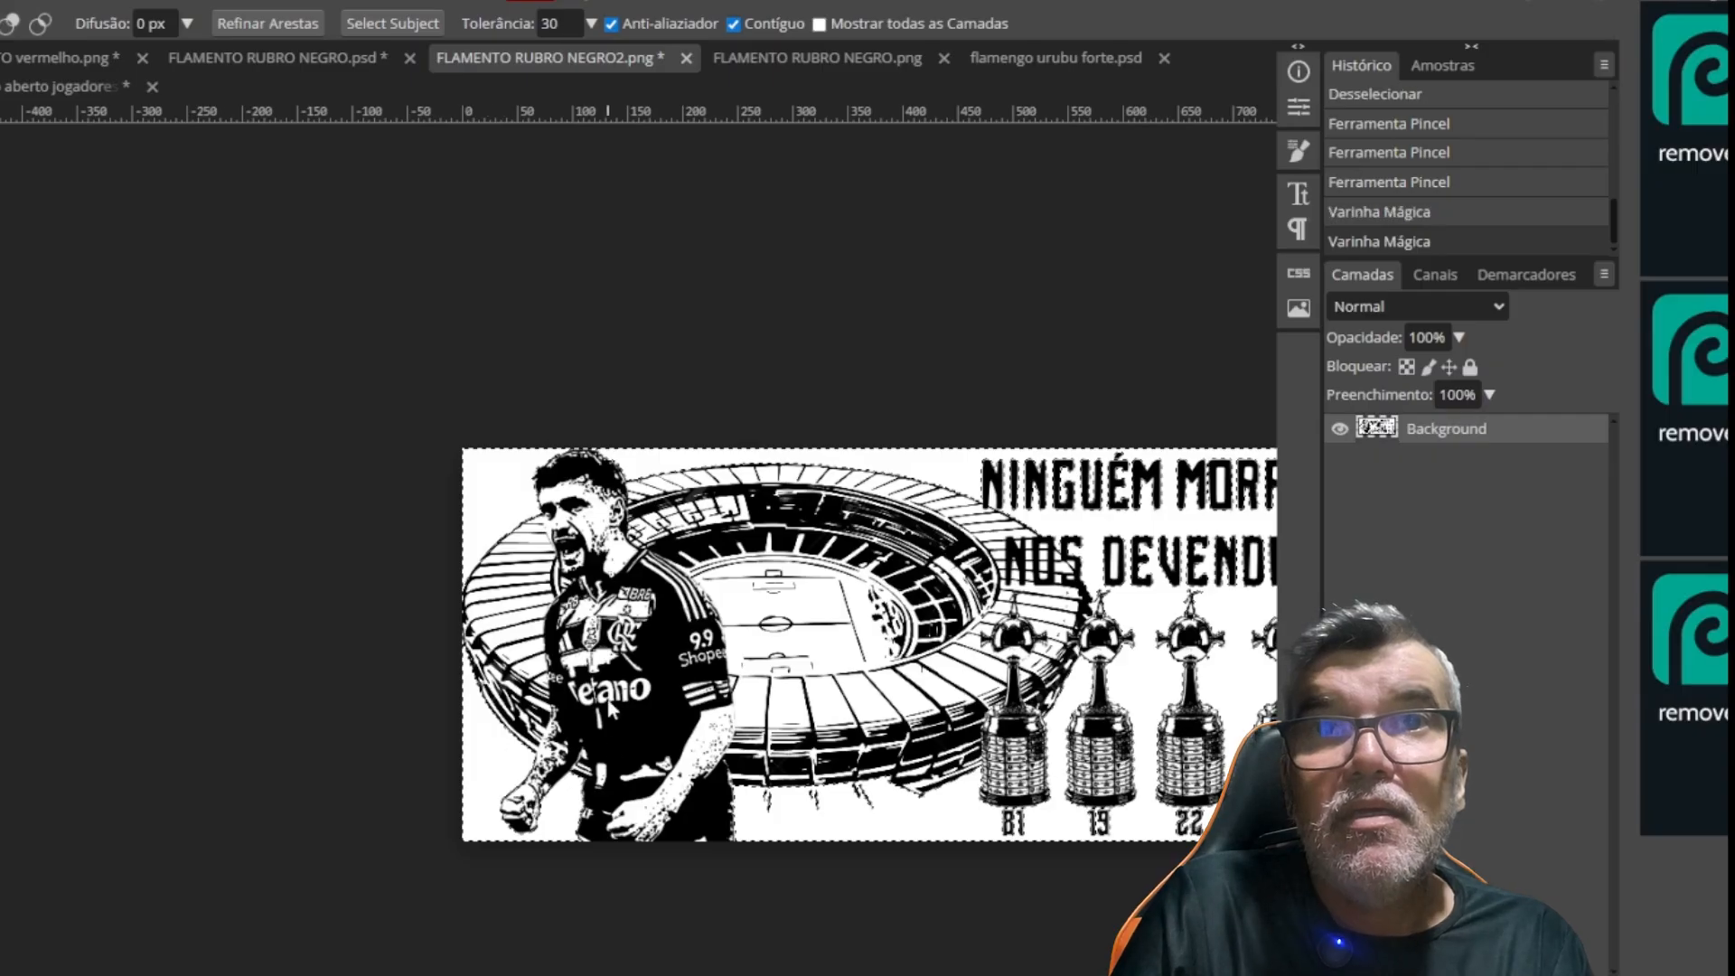
Add the enclosed white interiors of the letters D, D and O in DEVENDO and R in MORRE to the background selection
scroll(602, 559, "up", 2)
left_click_drag(996, 692, 546, 474)
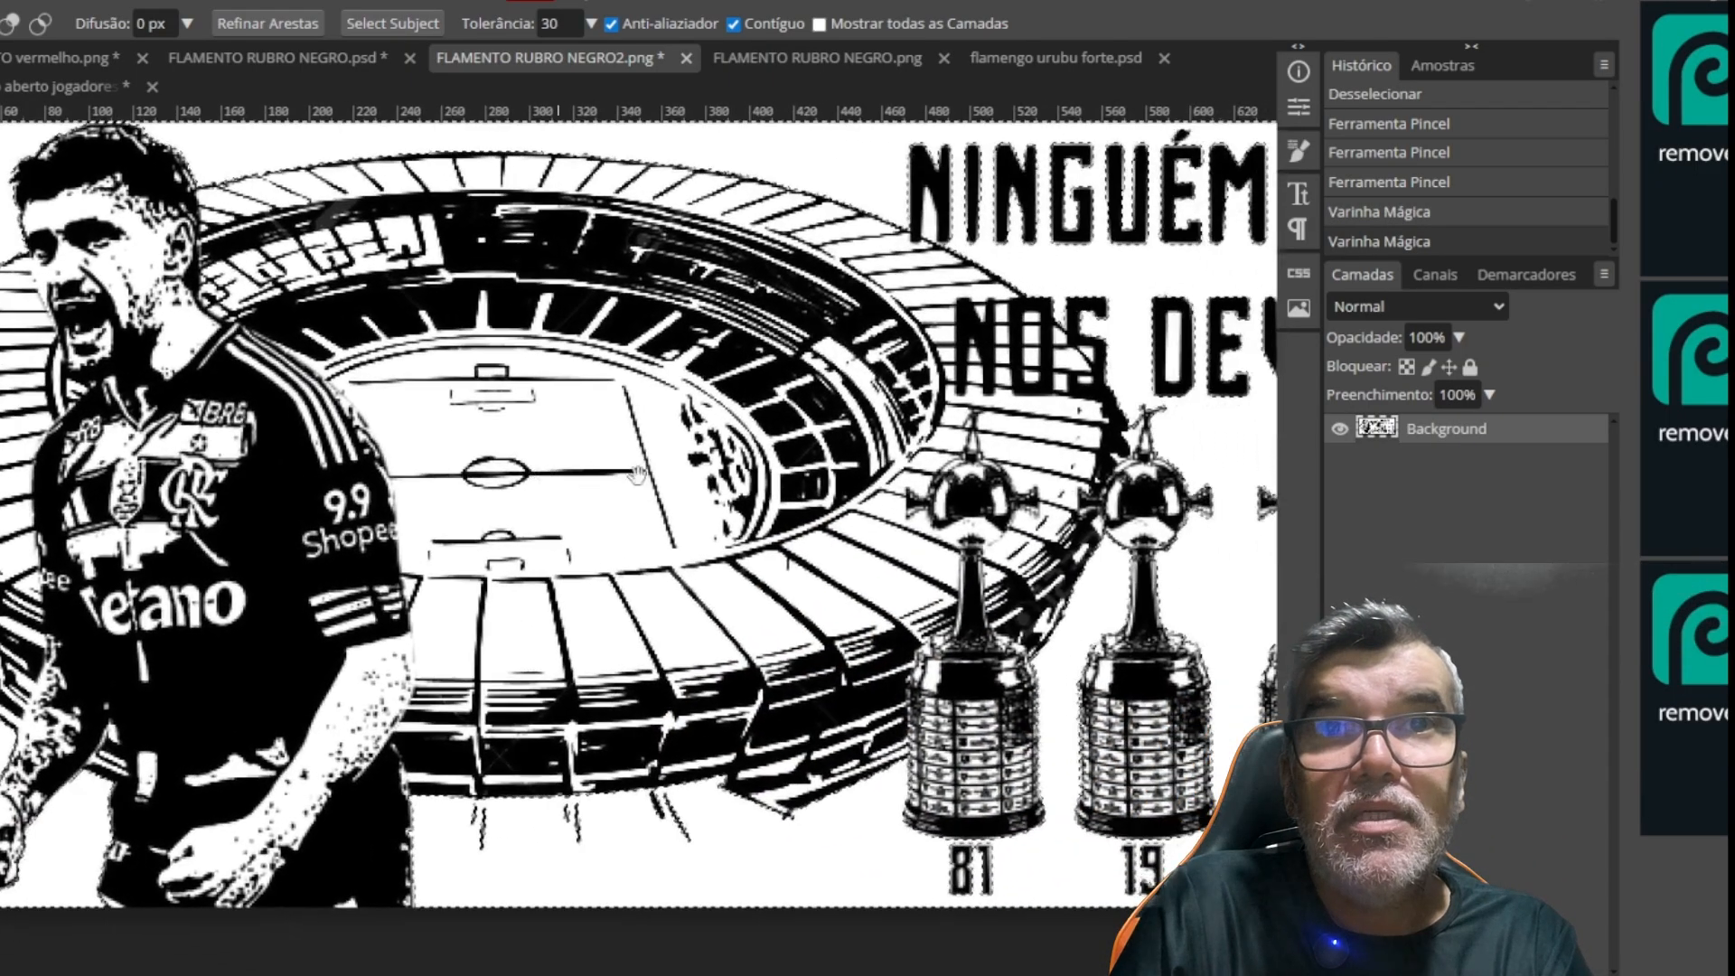
left_click_drag(1024, 469, 619, 412)
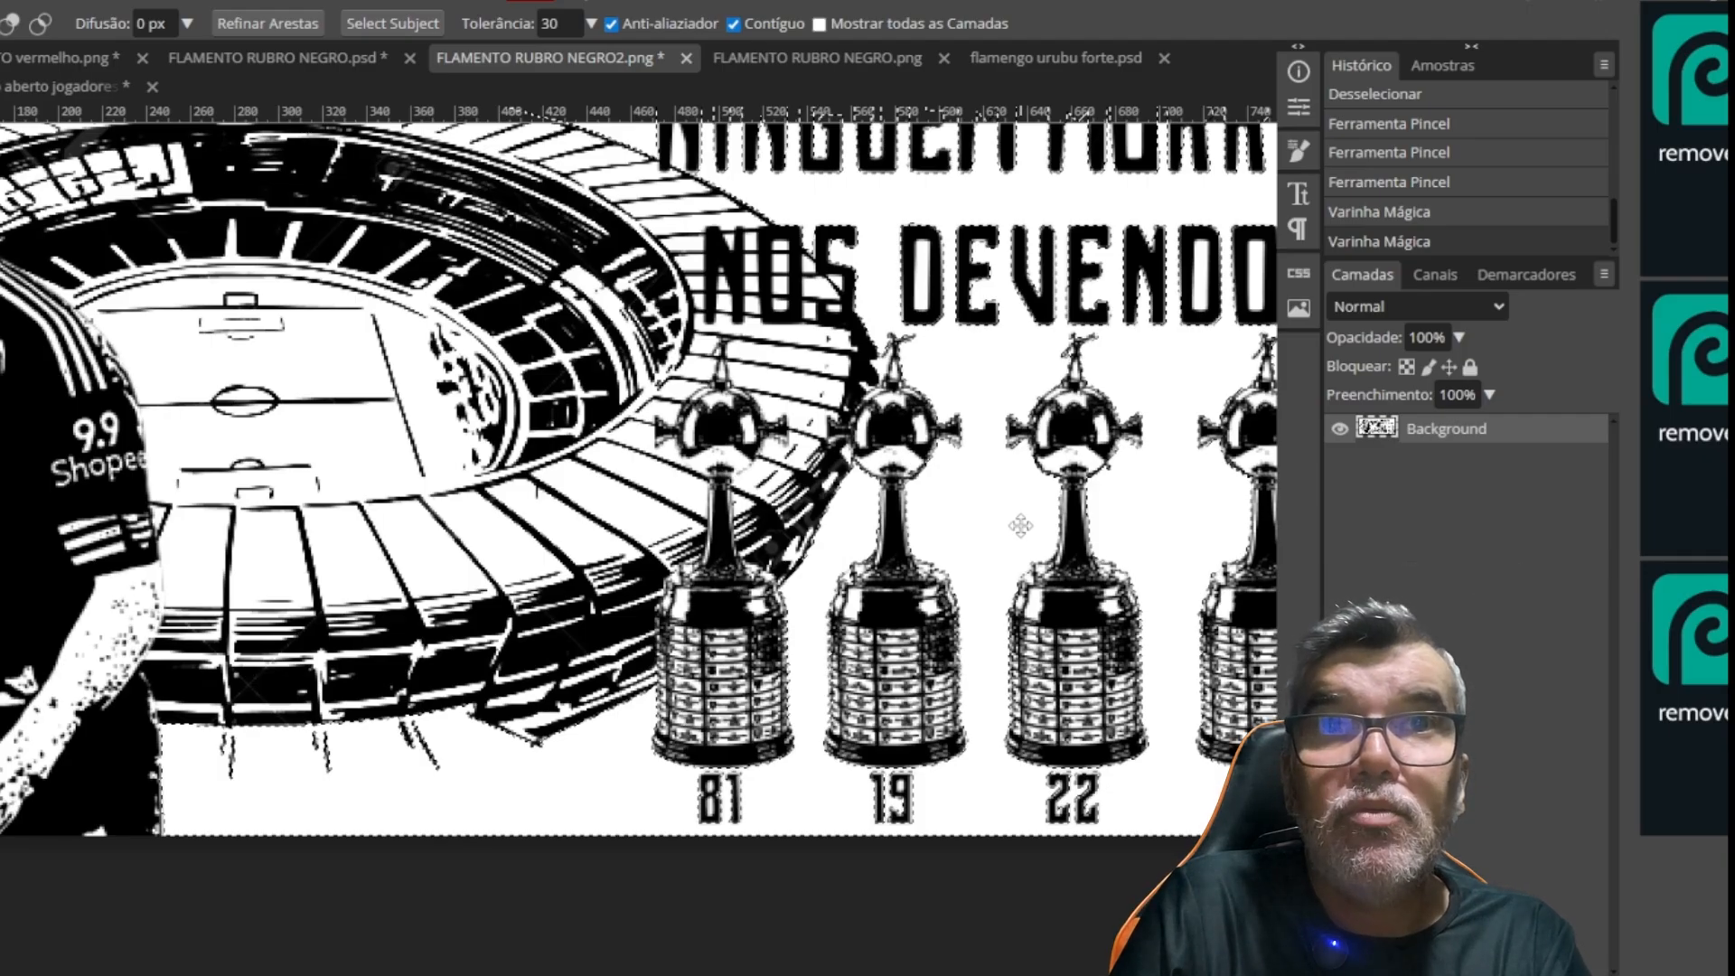
left_click_drag(945, 364, 578, 497)
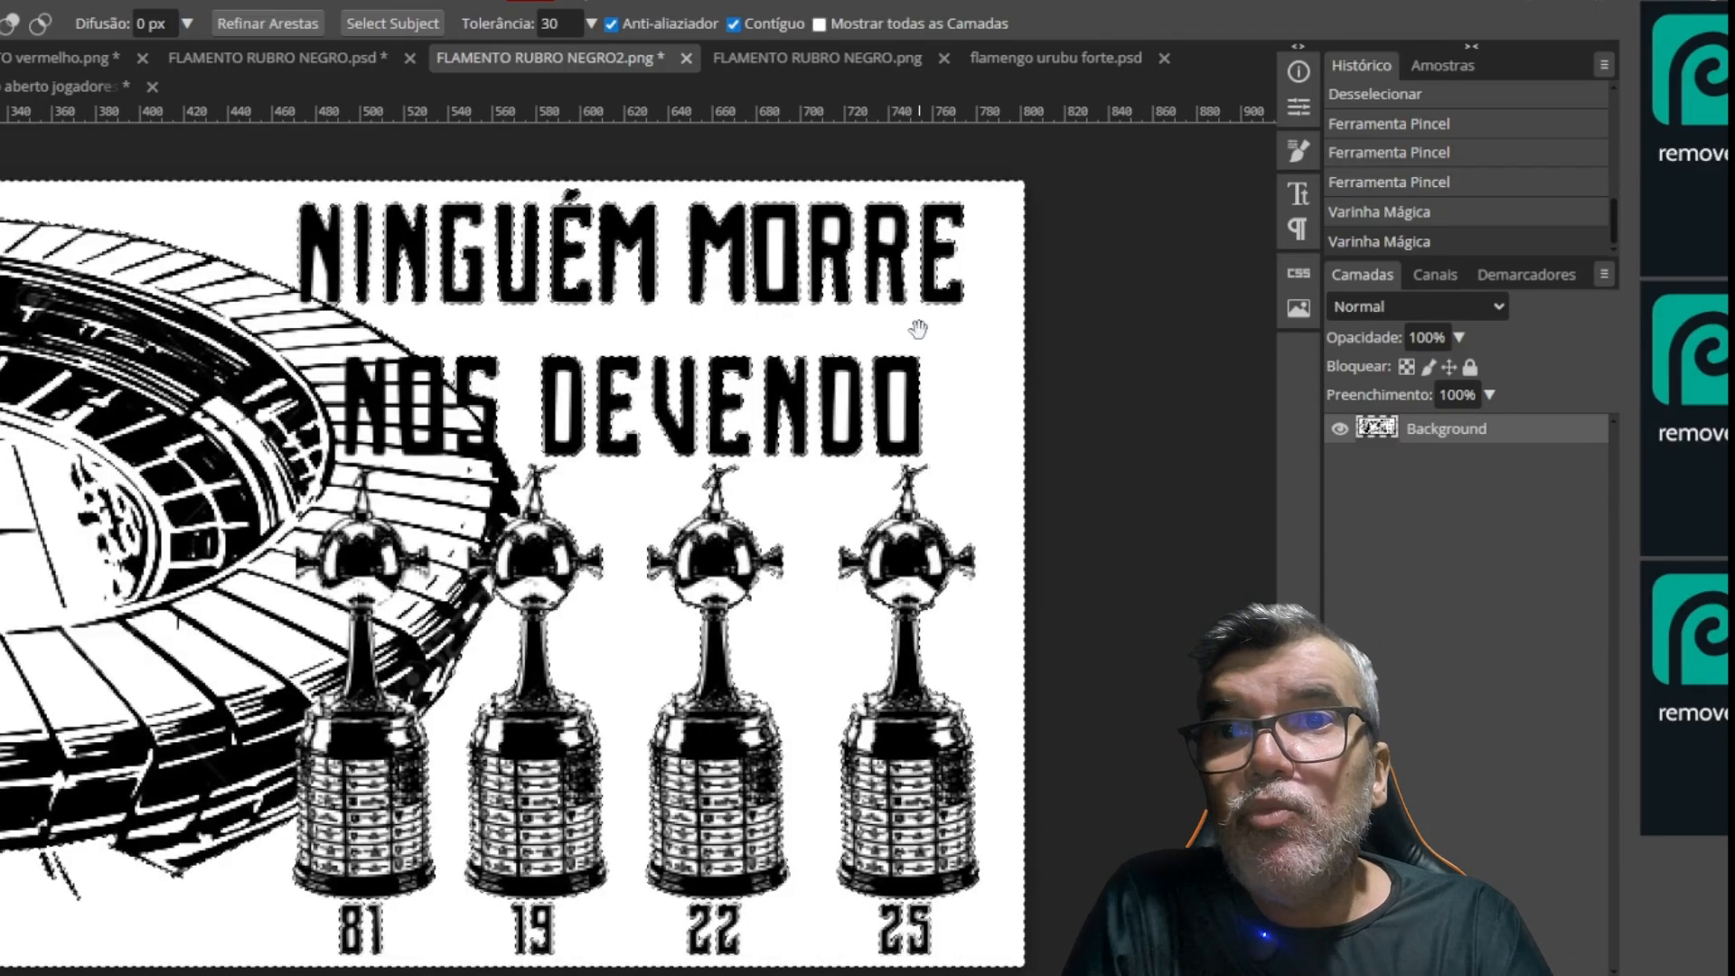
scroll(775, 283, "up", 2)
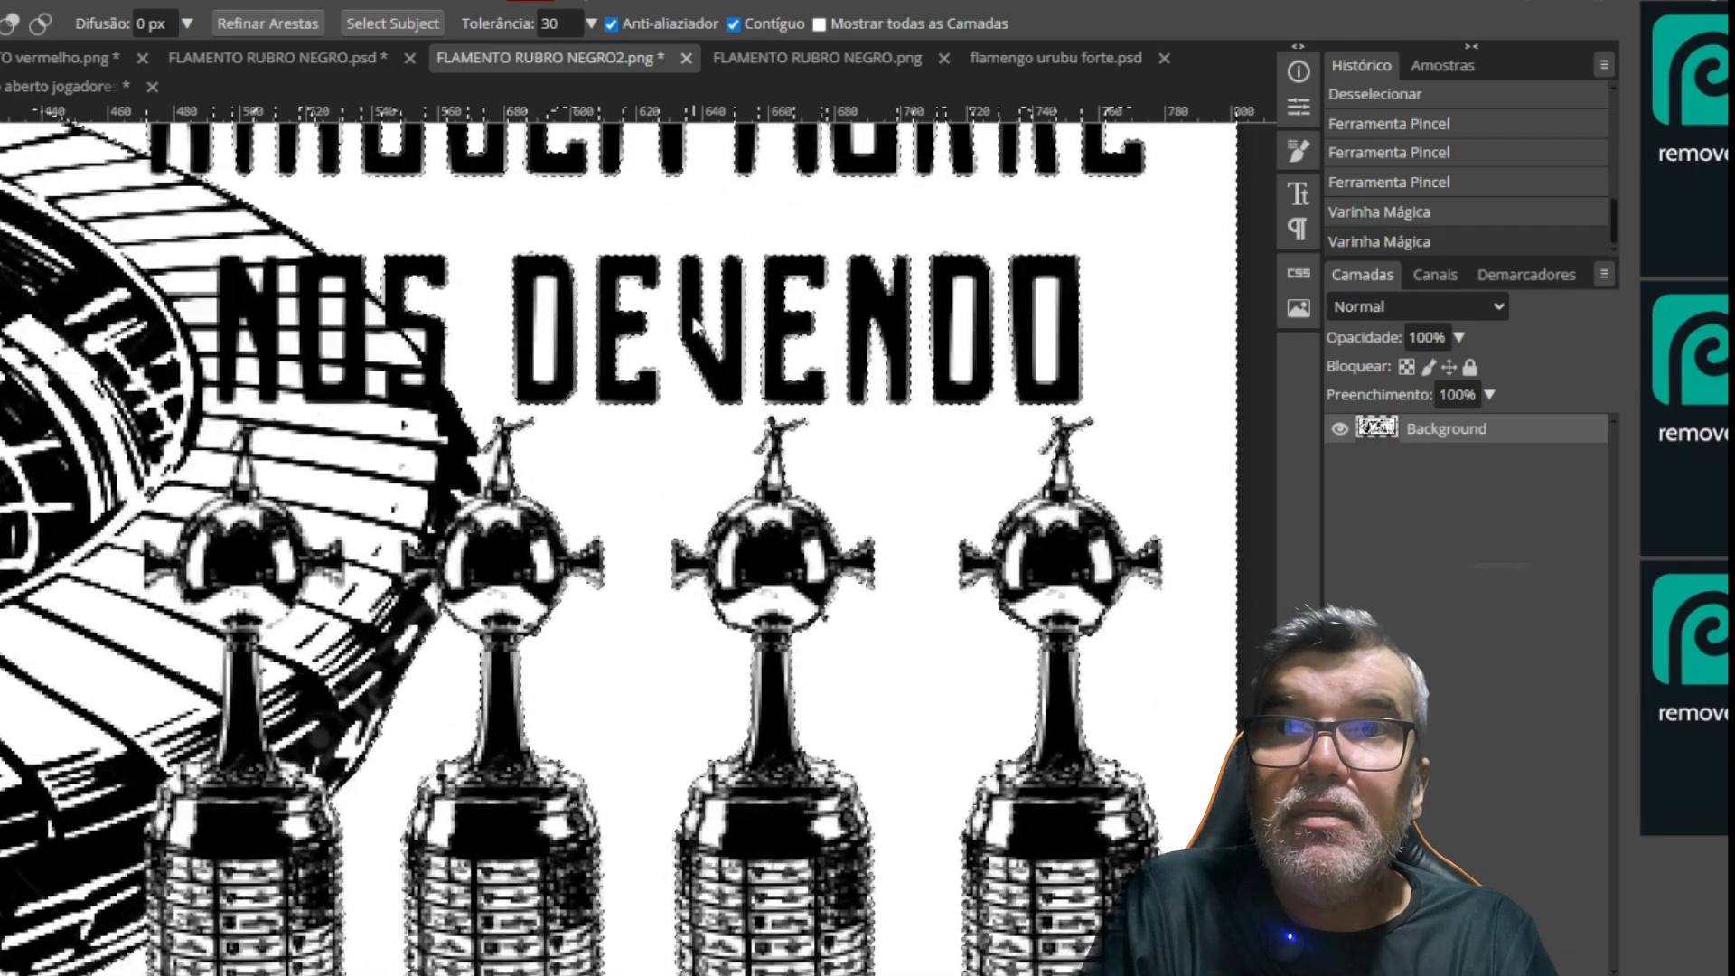
left_click_drag(681, 301, 730, 567)
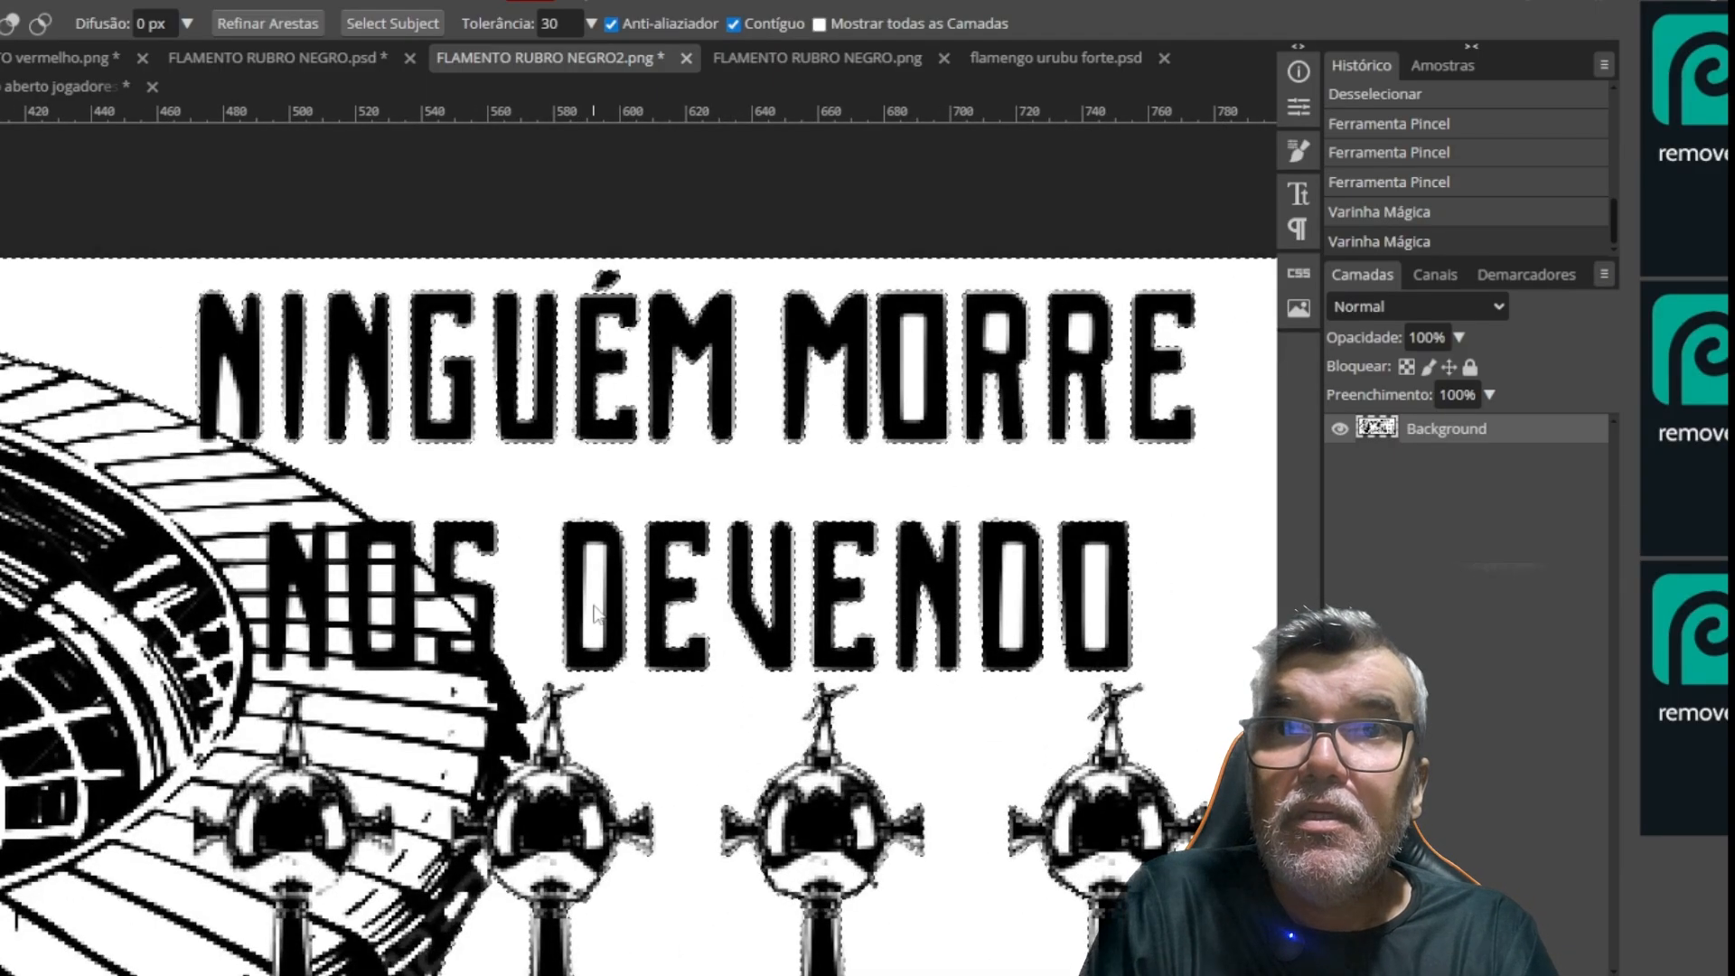
left_click(597, 615)
left_click(1012, 606)
left_click(1103, 615)
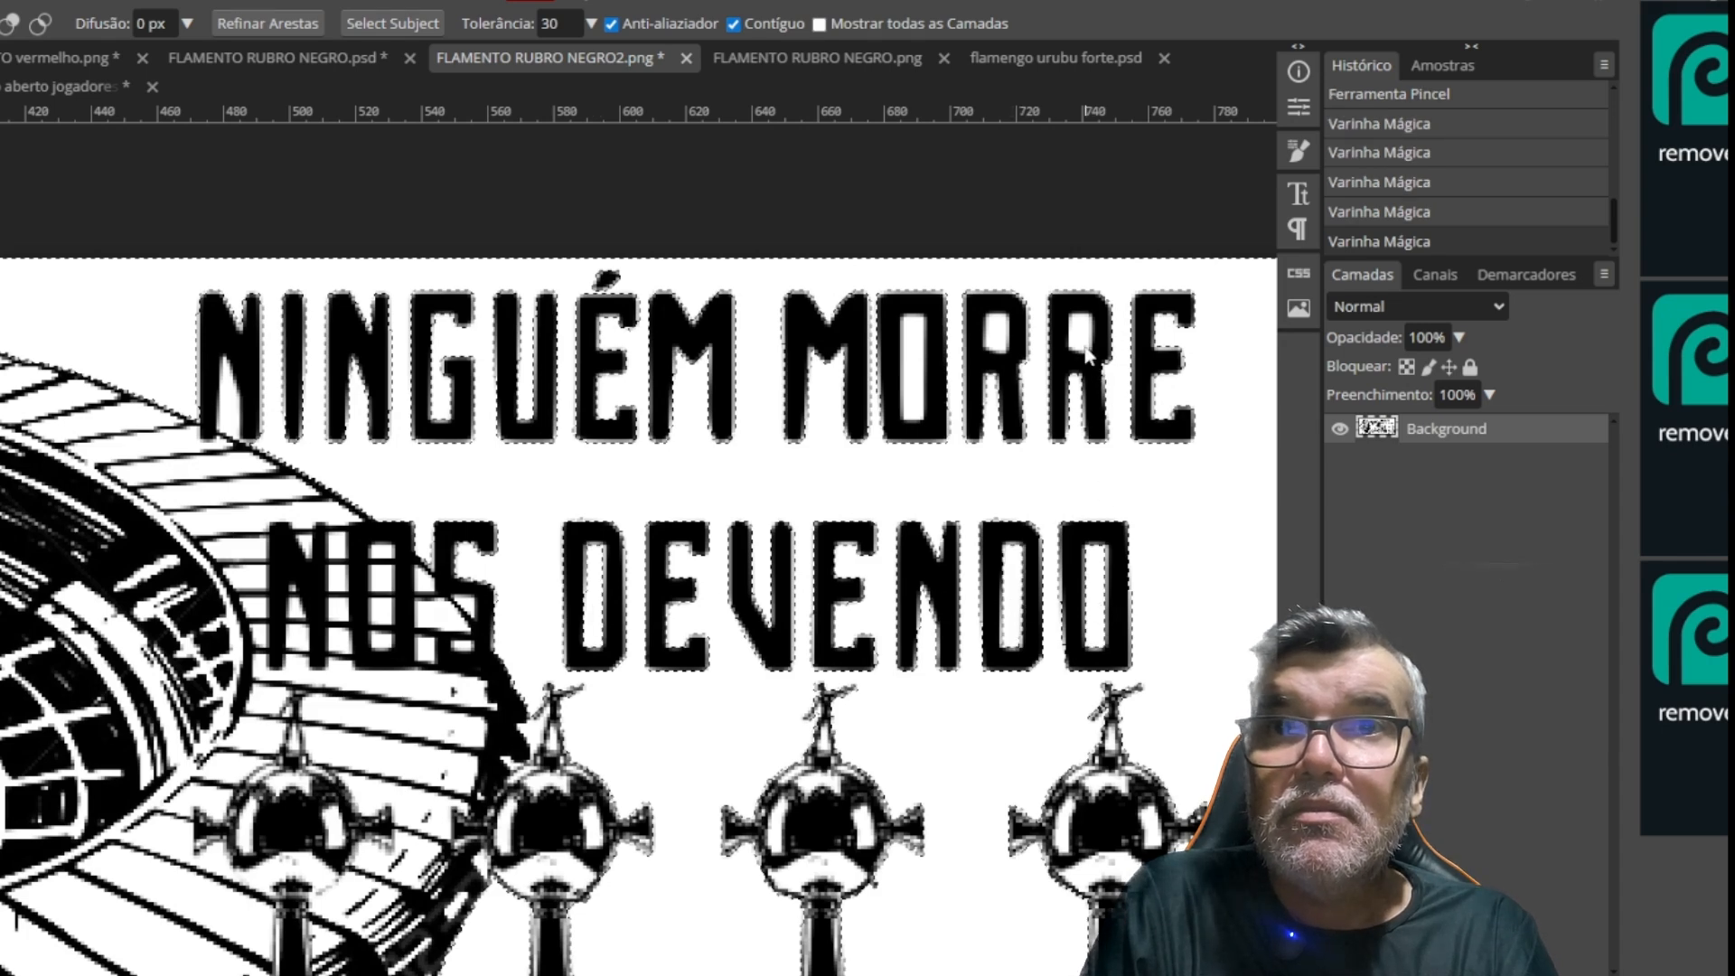
left_click(991, 337)
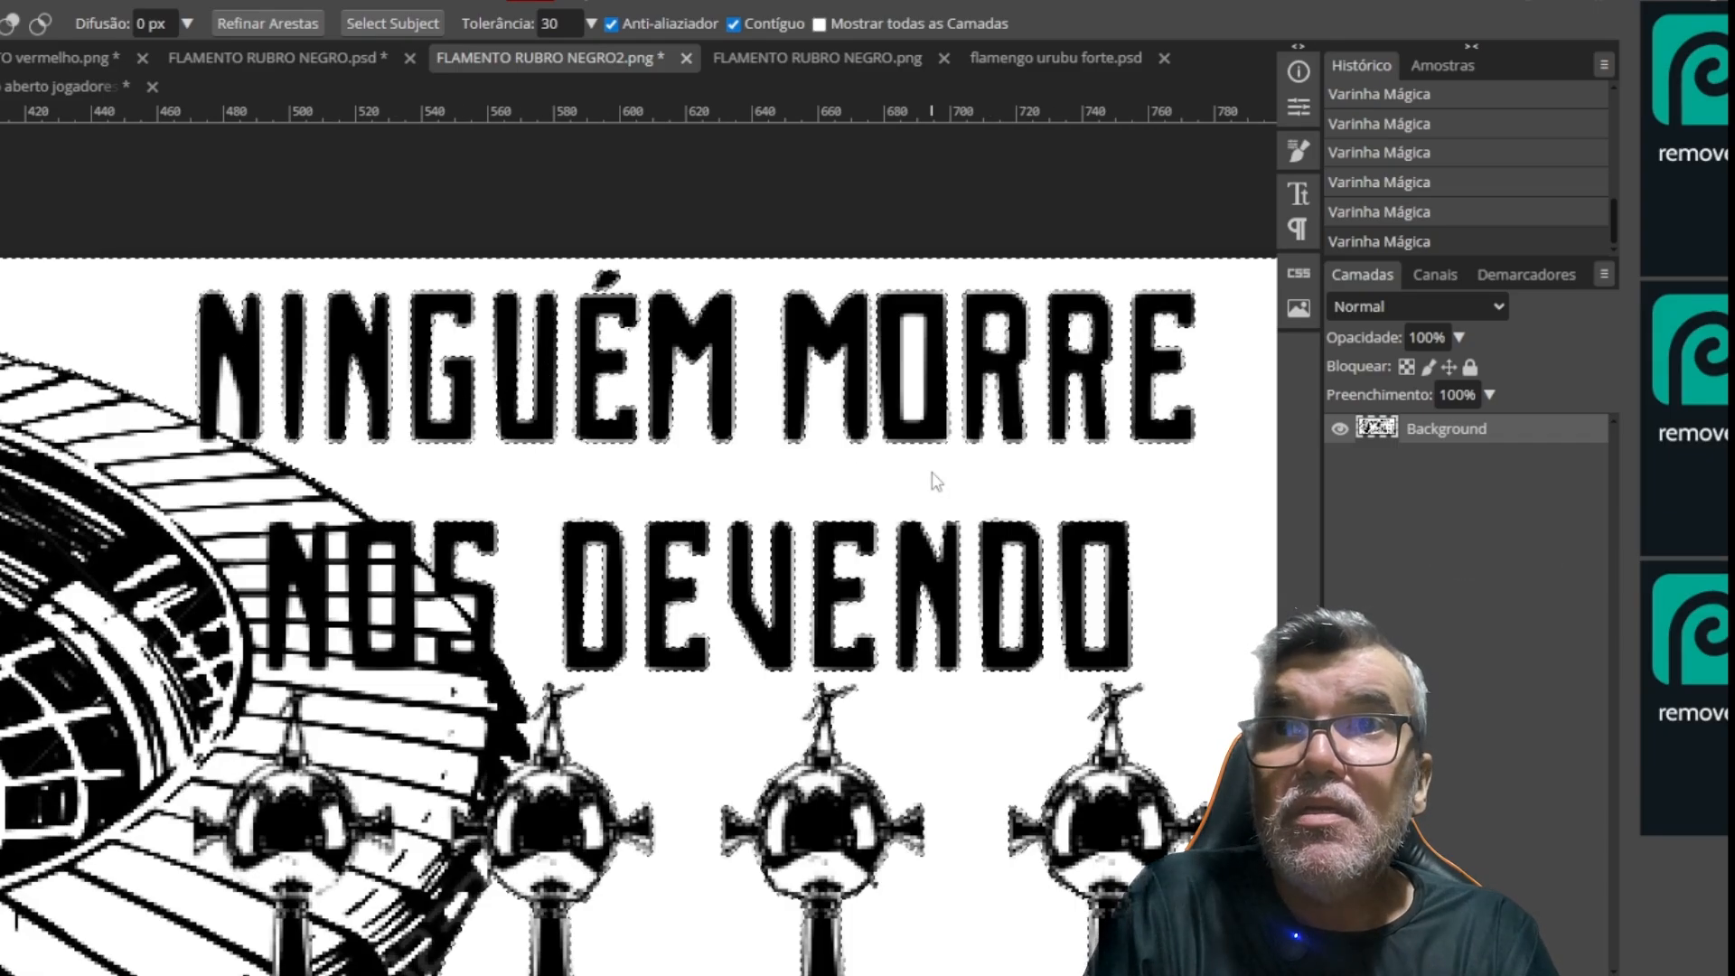
Copy the selected white background areas and paste them as a new layer above Background
scroll(936, 482, "down", 3)
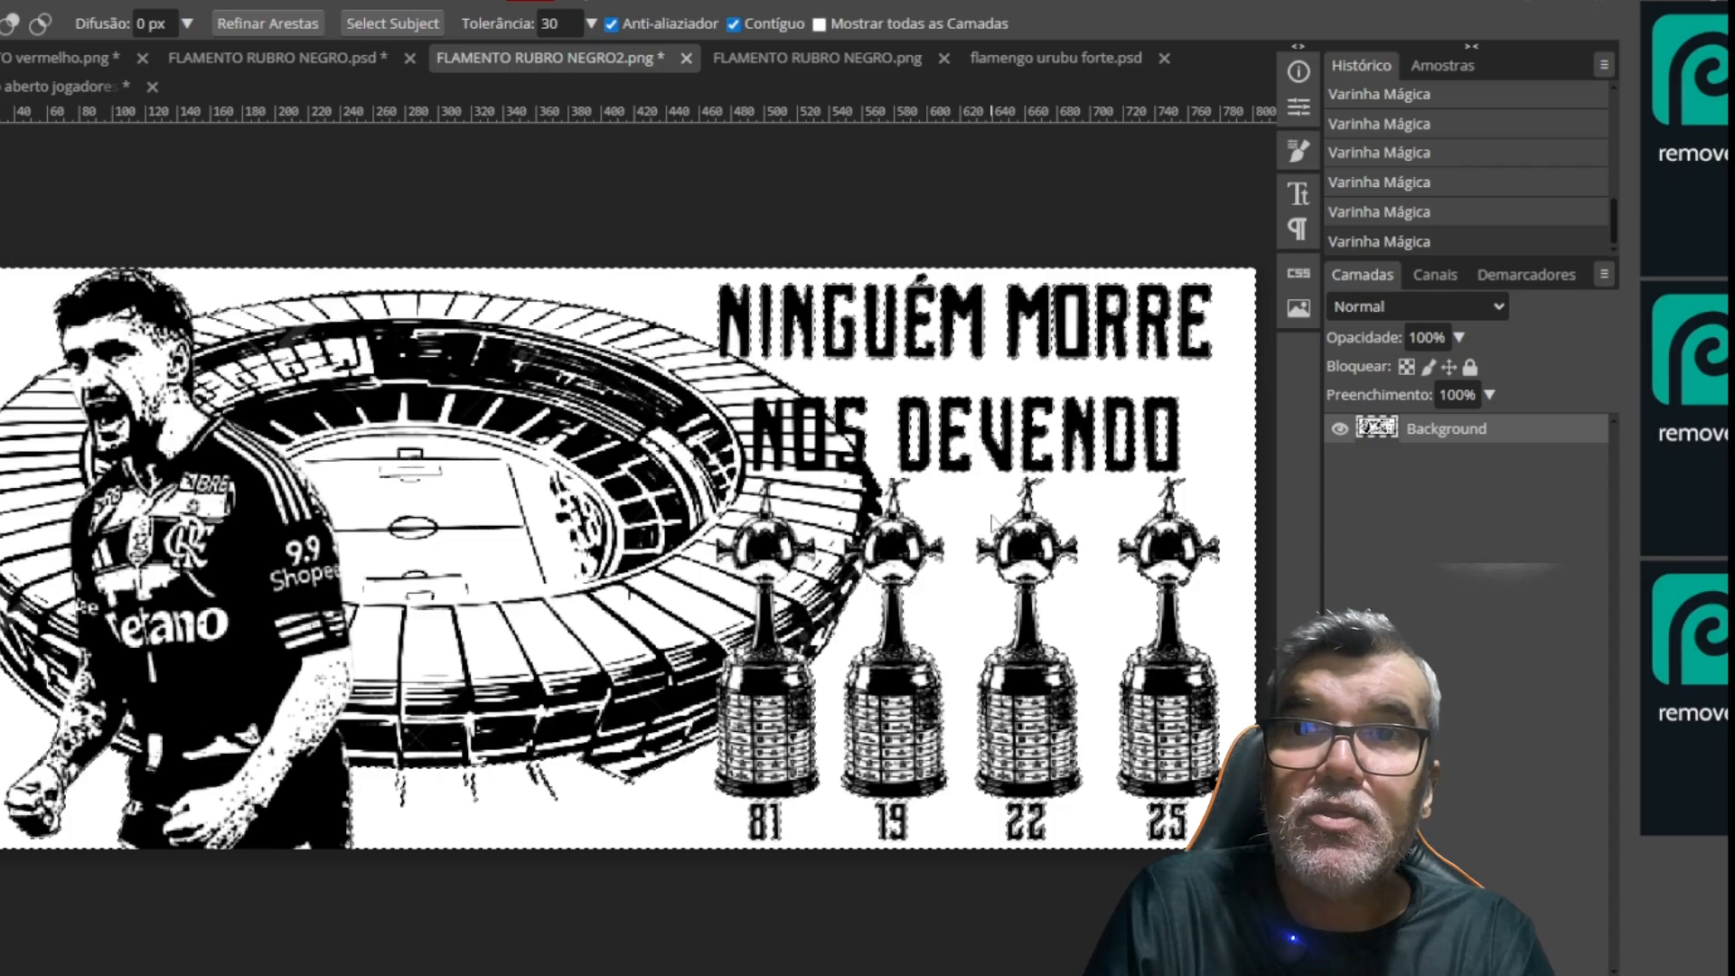
key("ctrl+v")
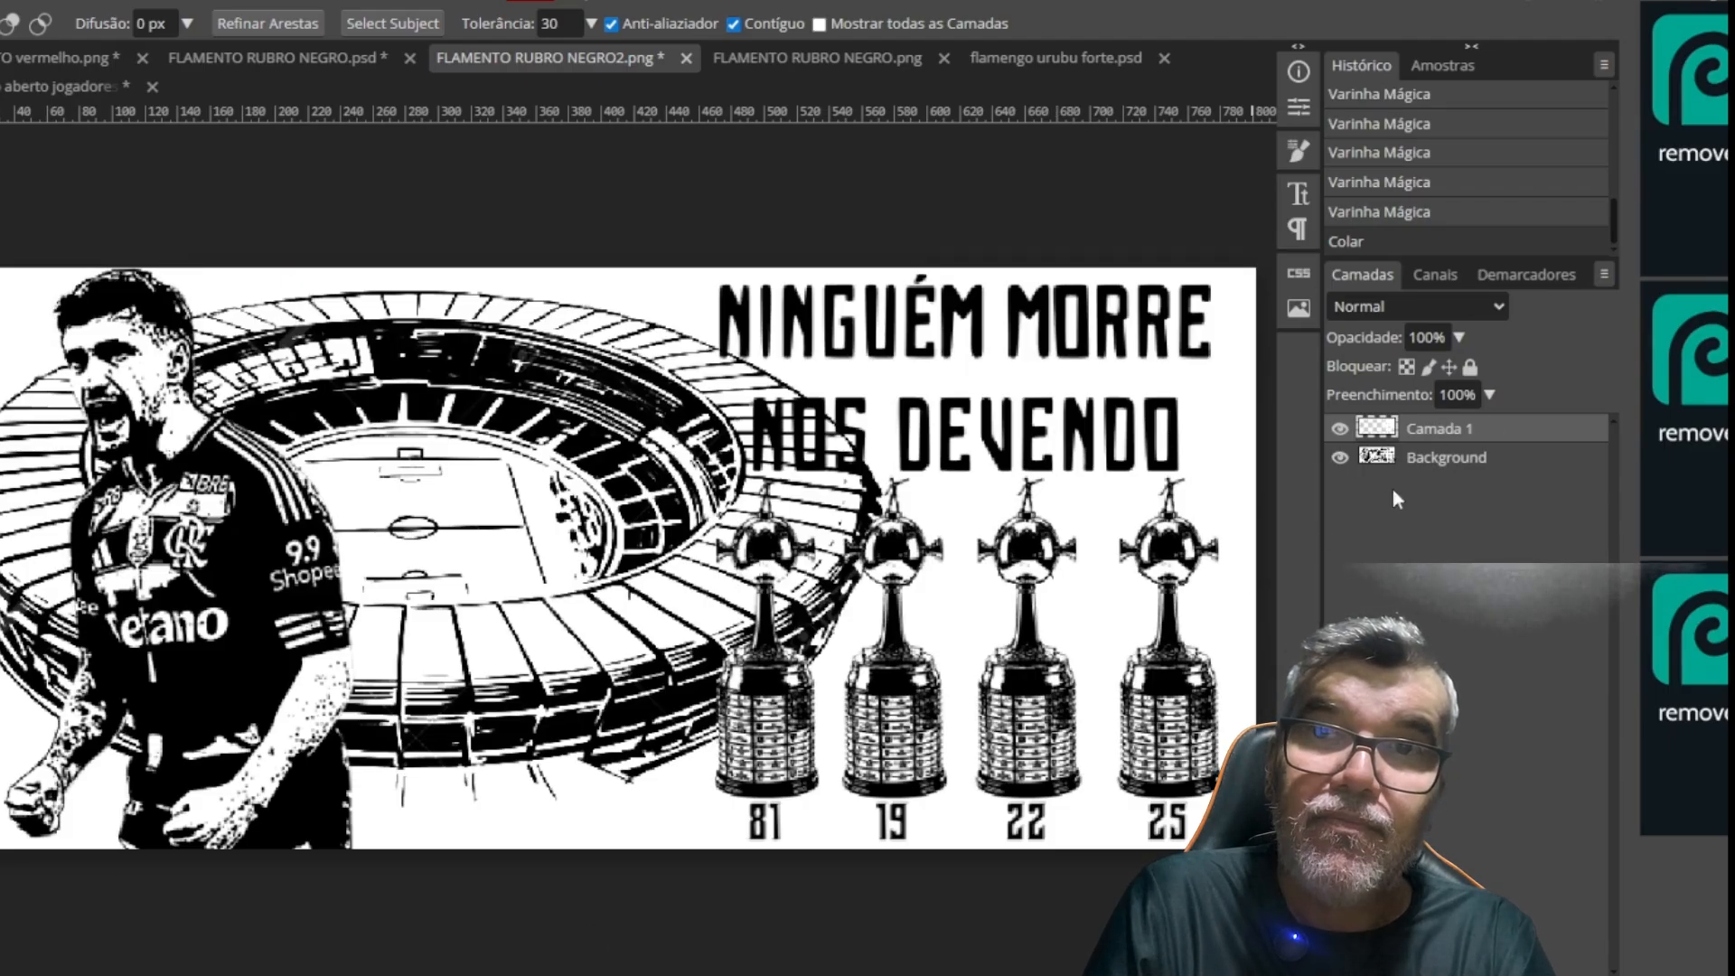
Try inverting the colours of the Background layer, and undo the inversion
left_click(1468, 459)
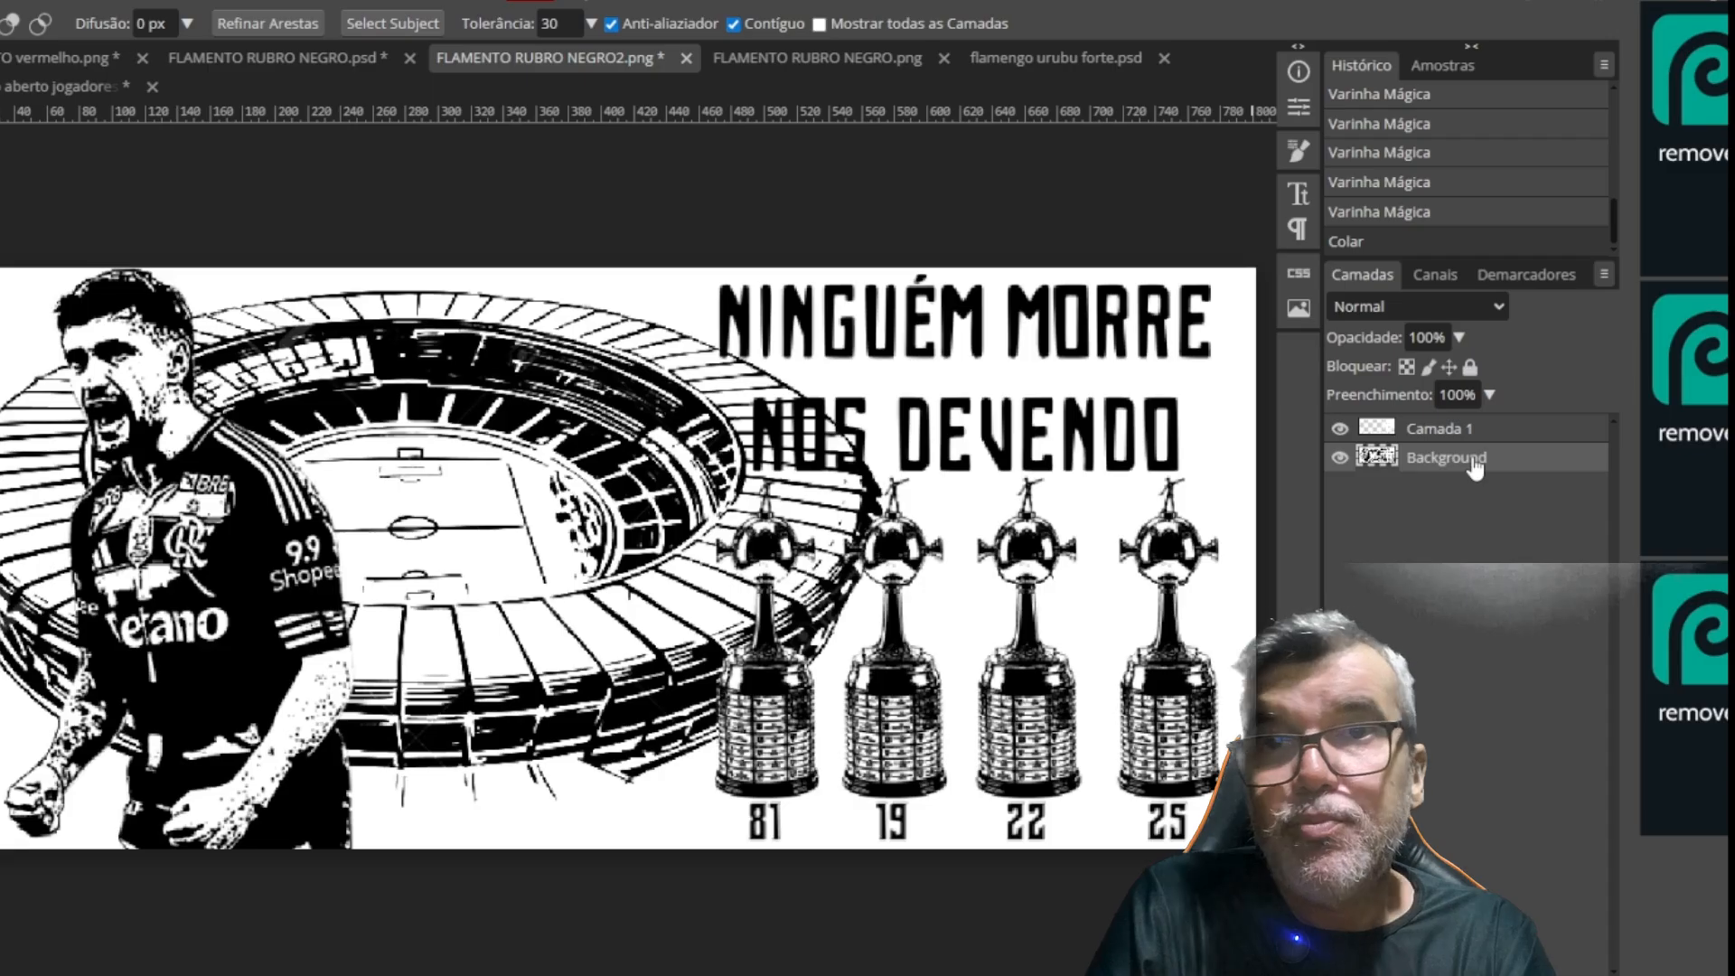
key("ctrl+i")
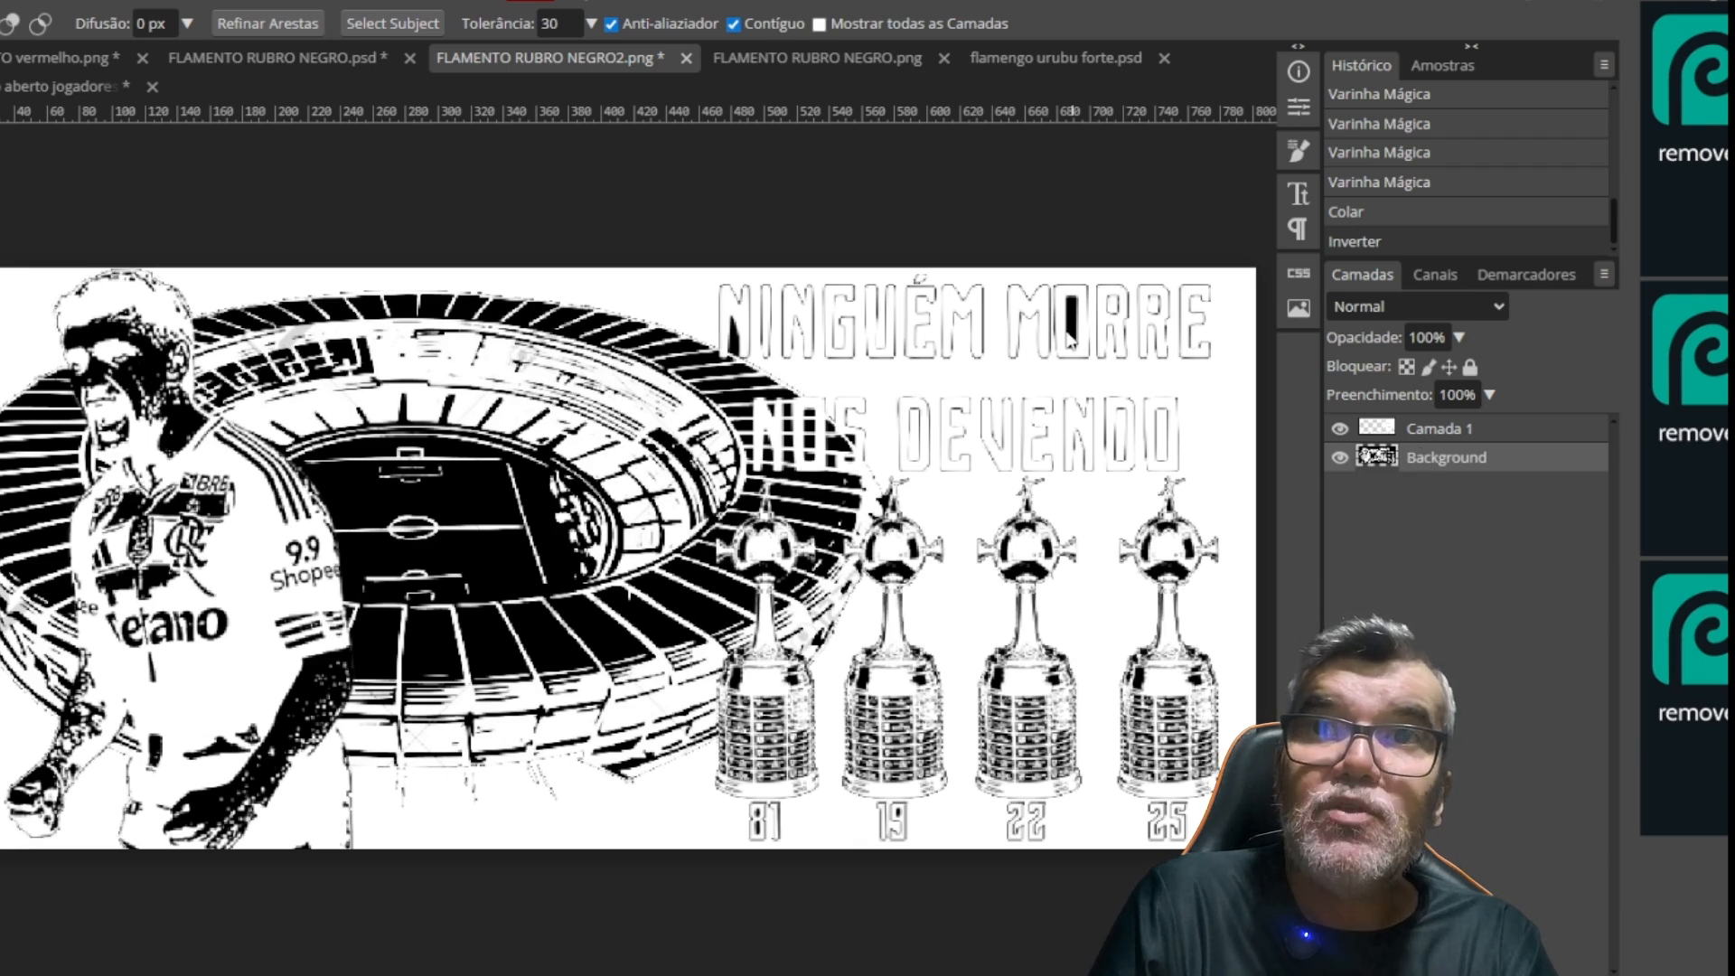
key("ctrl+z")
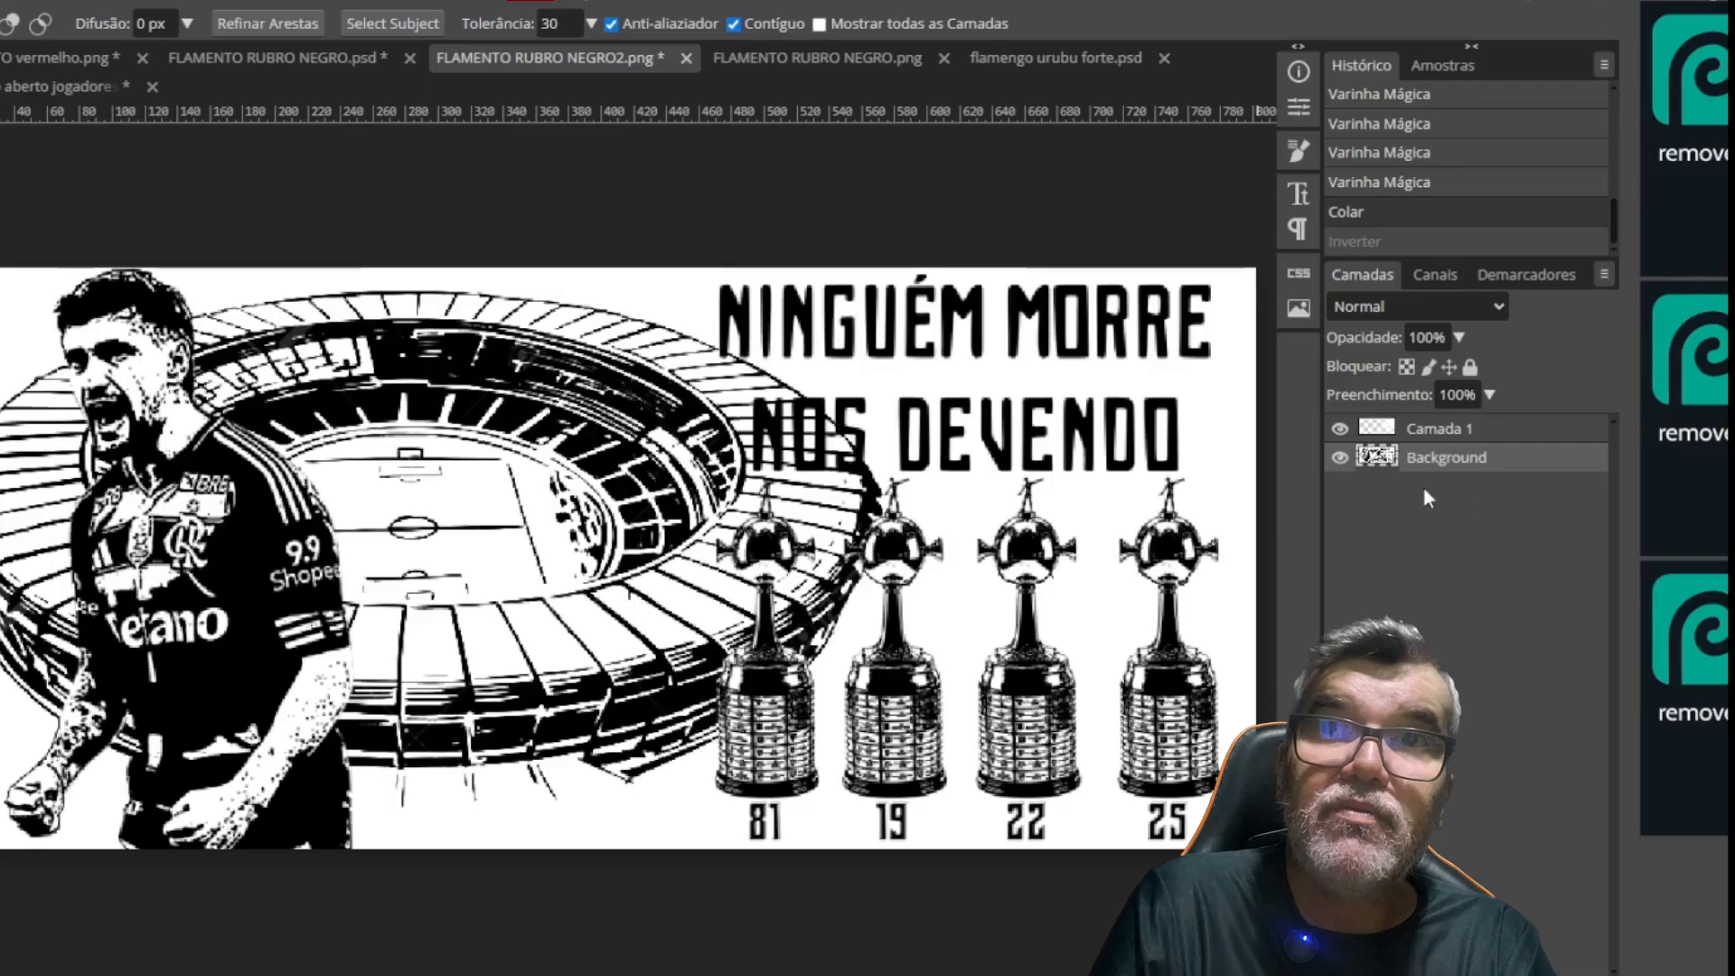
Hide the Background layer temporarily to check the pasted white layer around the lettering and trophies for missing areas
left_click(1340, 458)
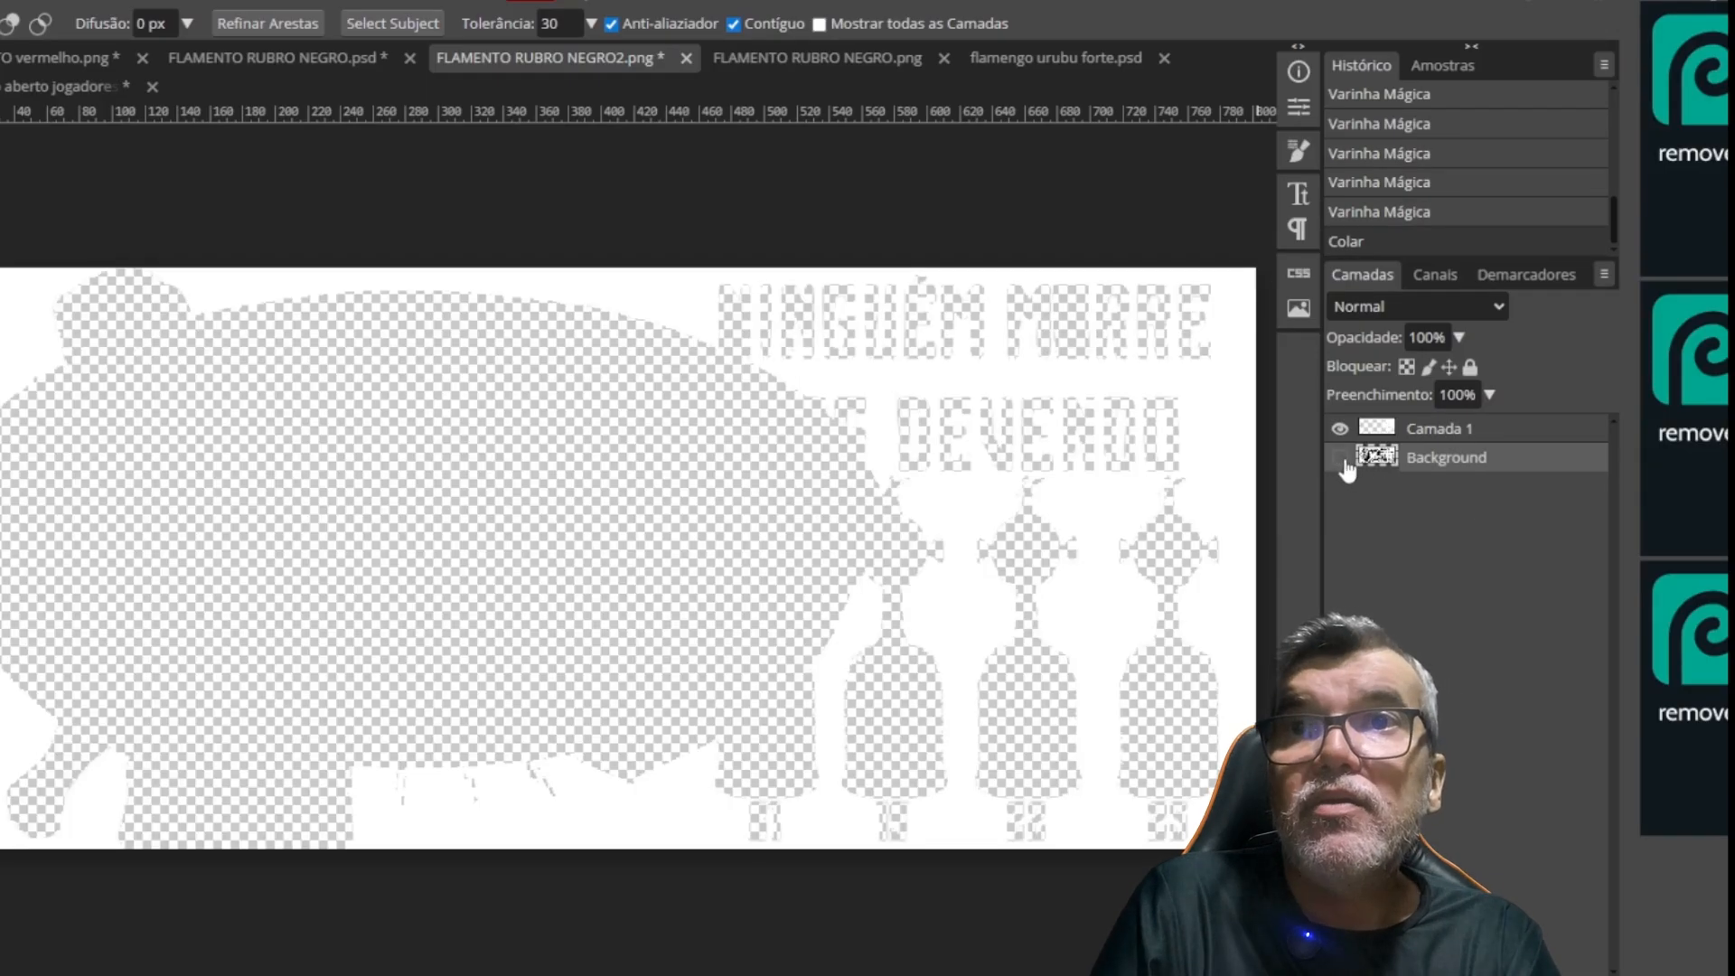
key("ctrl+plus")
key("ctrl+plus")
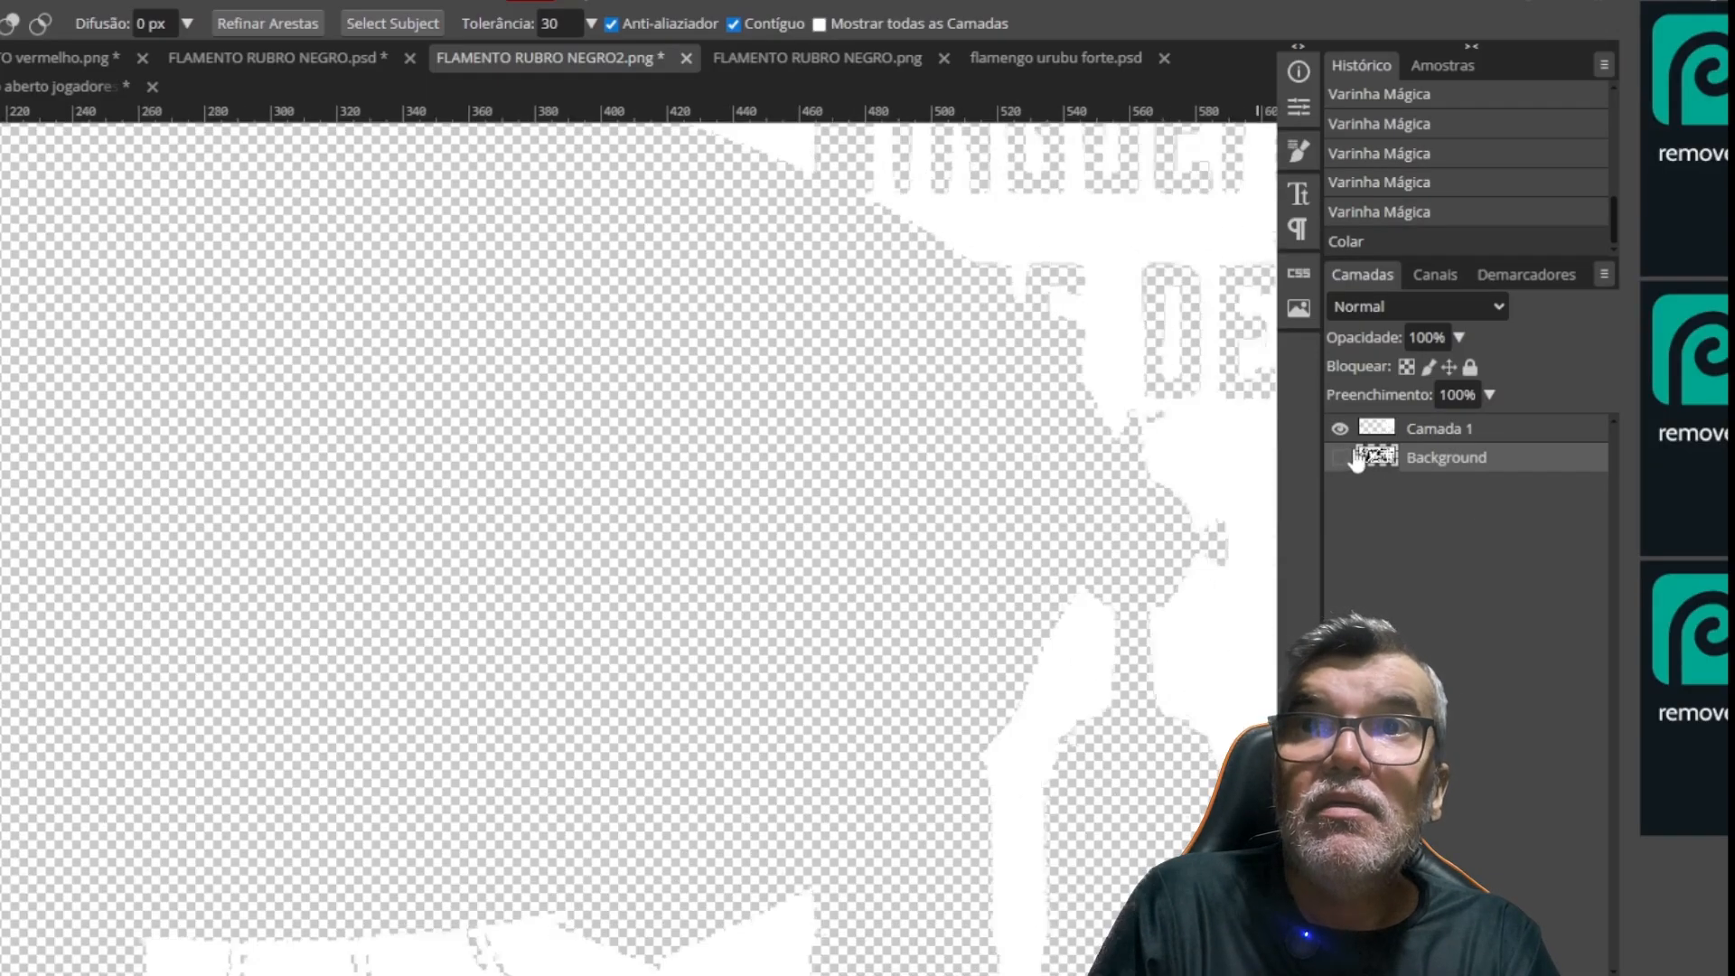
left_click_drag(985, 414, 751, 478)
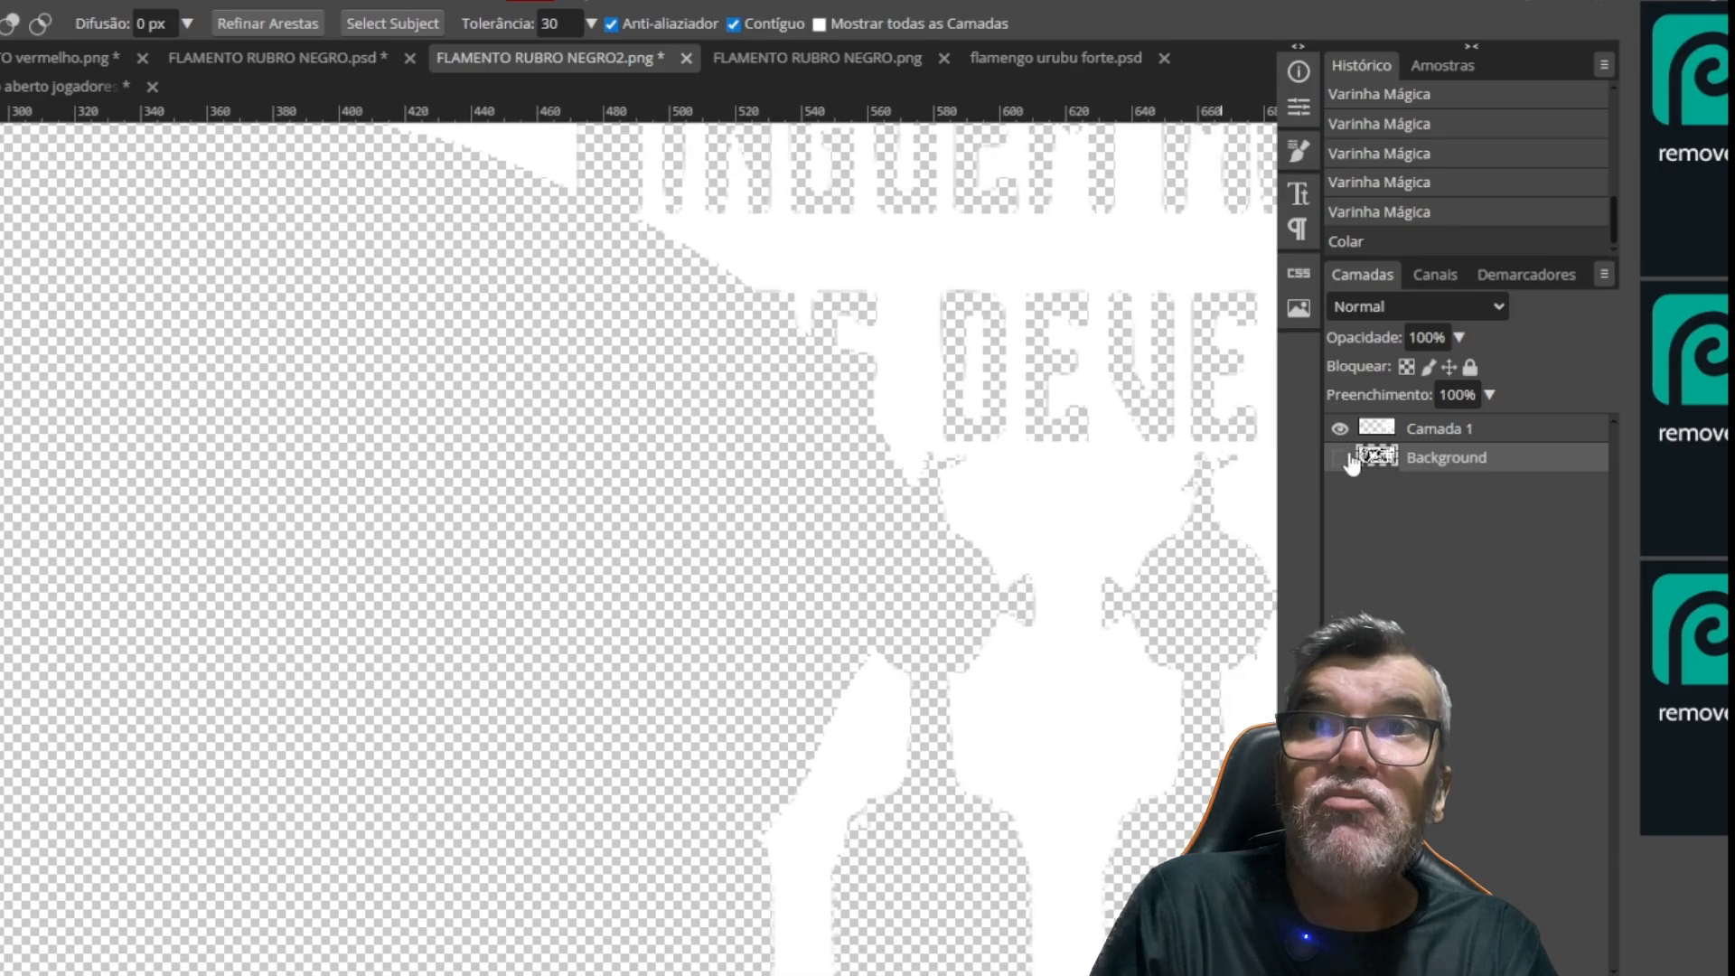
left_click(1340, 458)
Copy the white gaps in the O of MORRE and first N of NINGUÉM from Background to a new layer, and merge it with Camada 1
left_click_drag(913, 402, 721, 553)
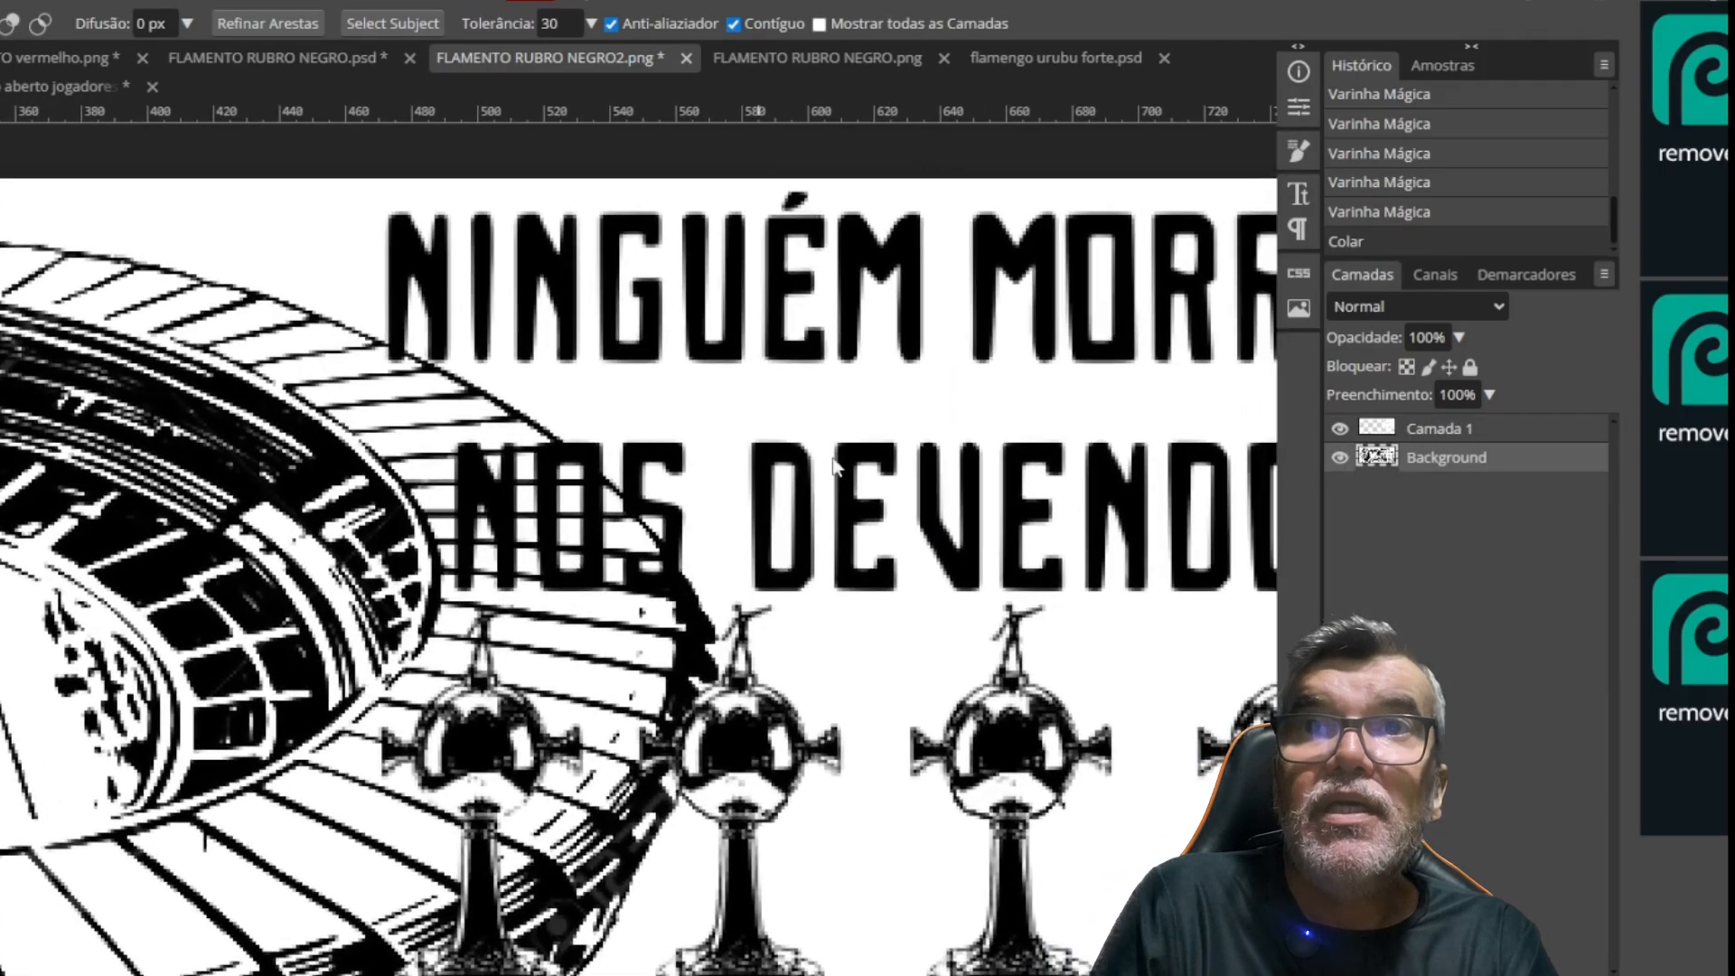
left_click(1103, 326)
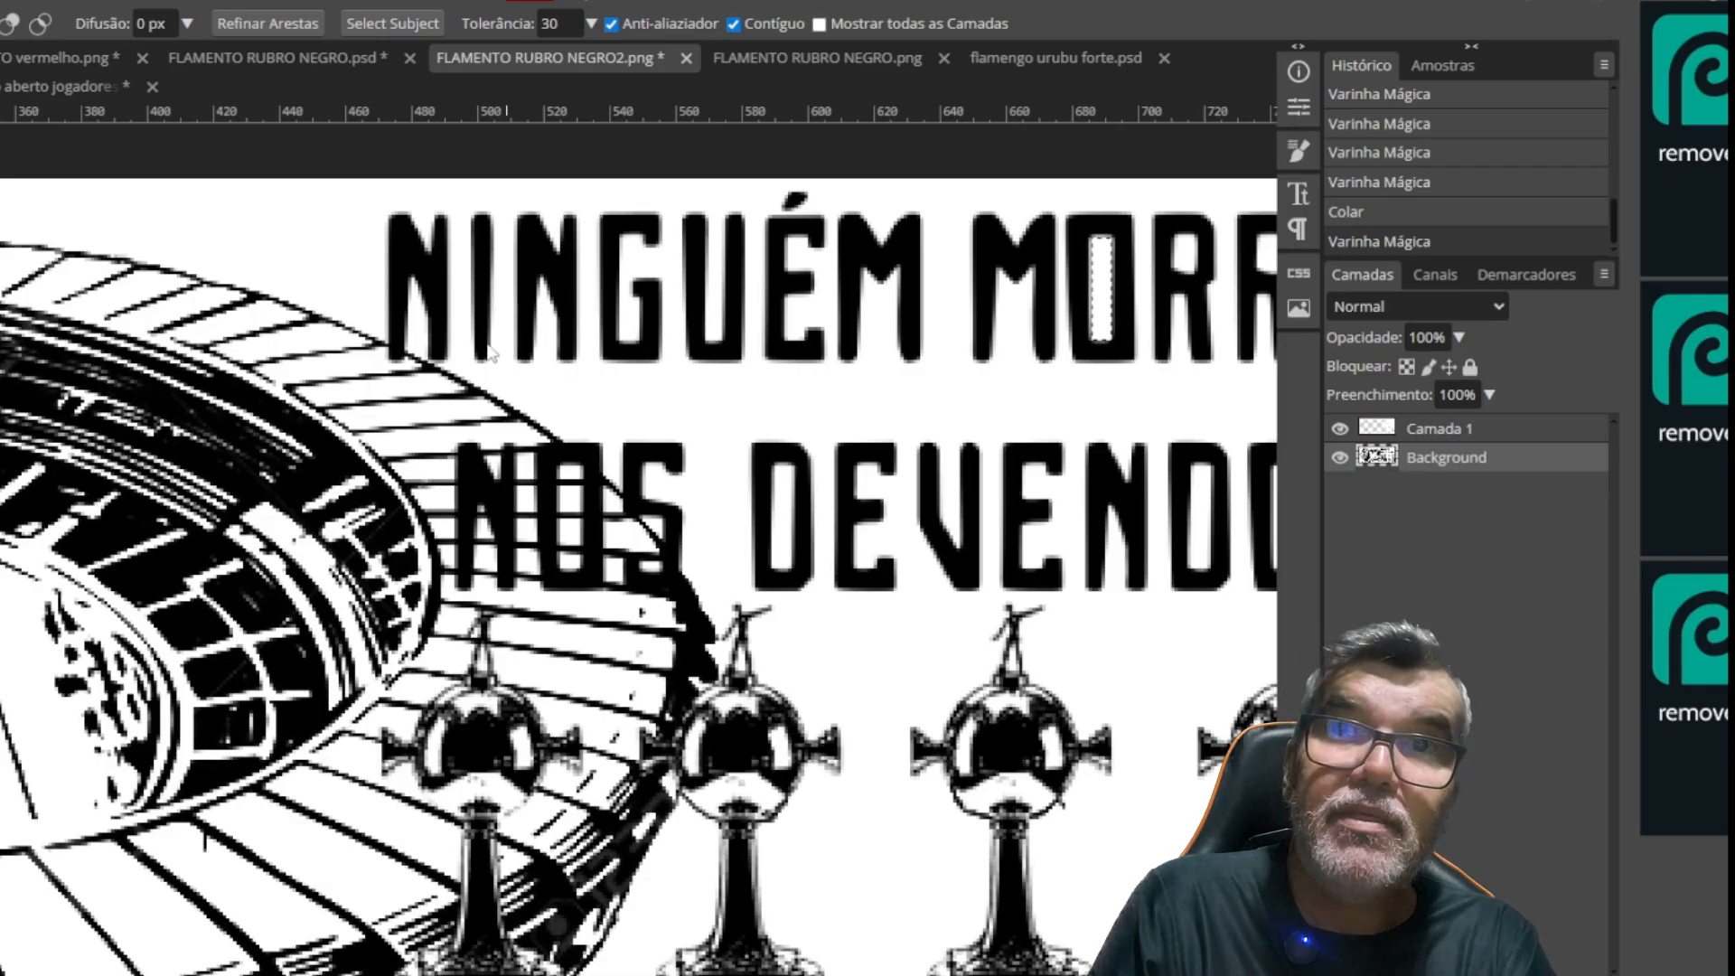
left_click(418, 342)
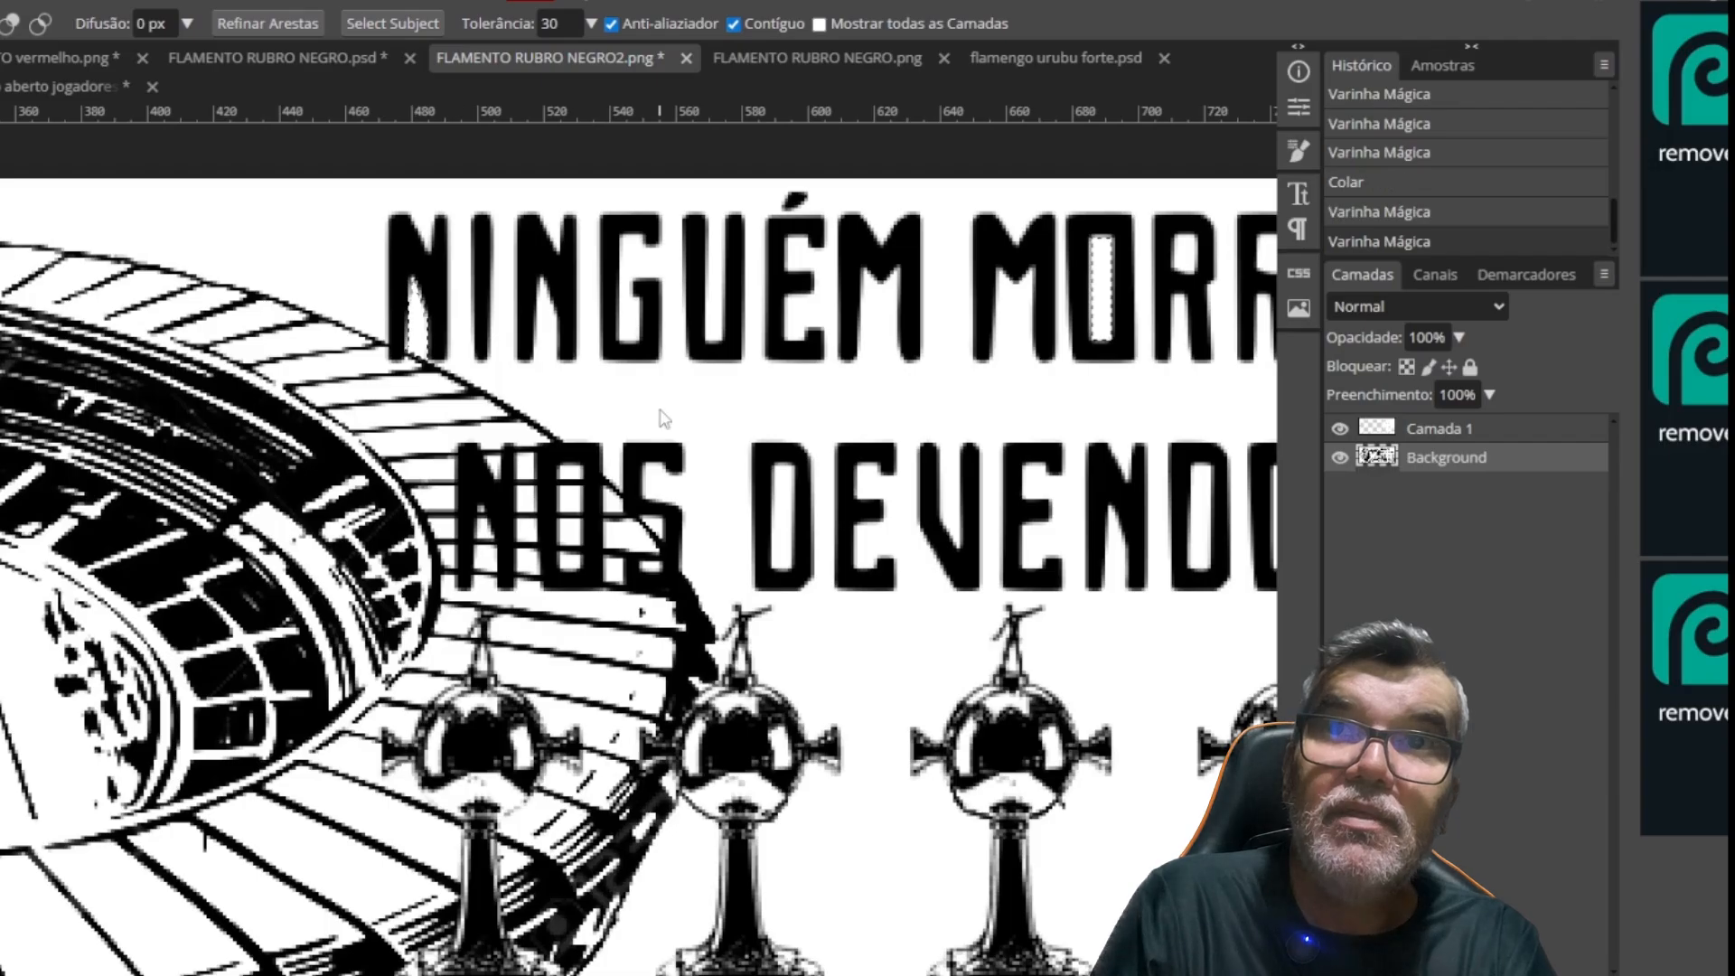
key("ctrl+v")
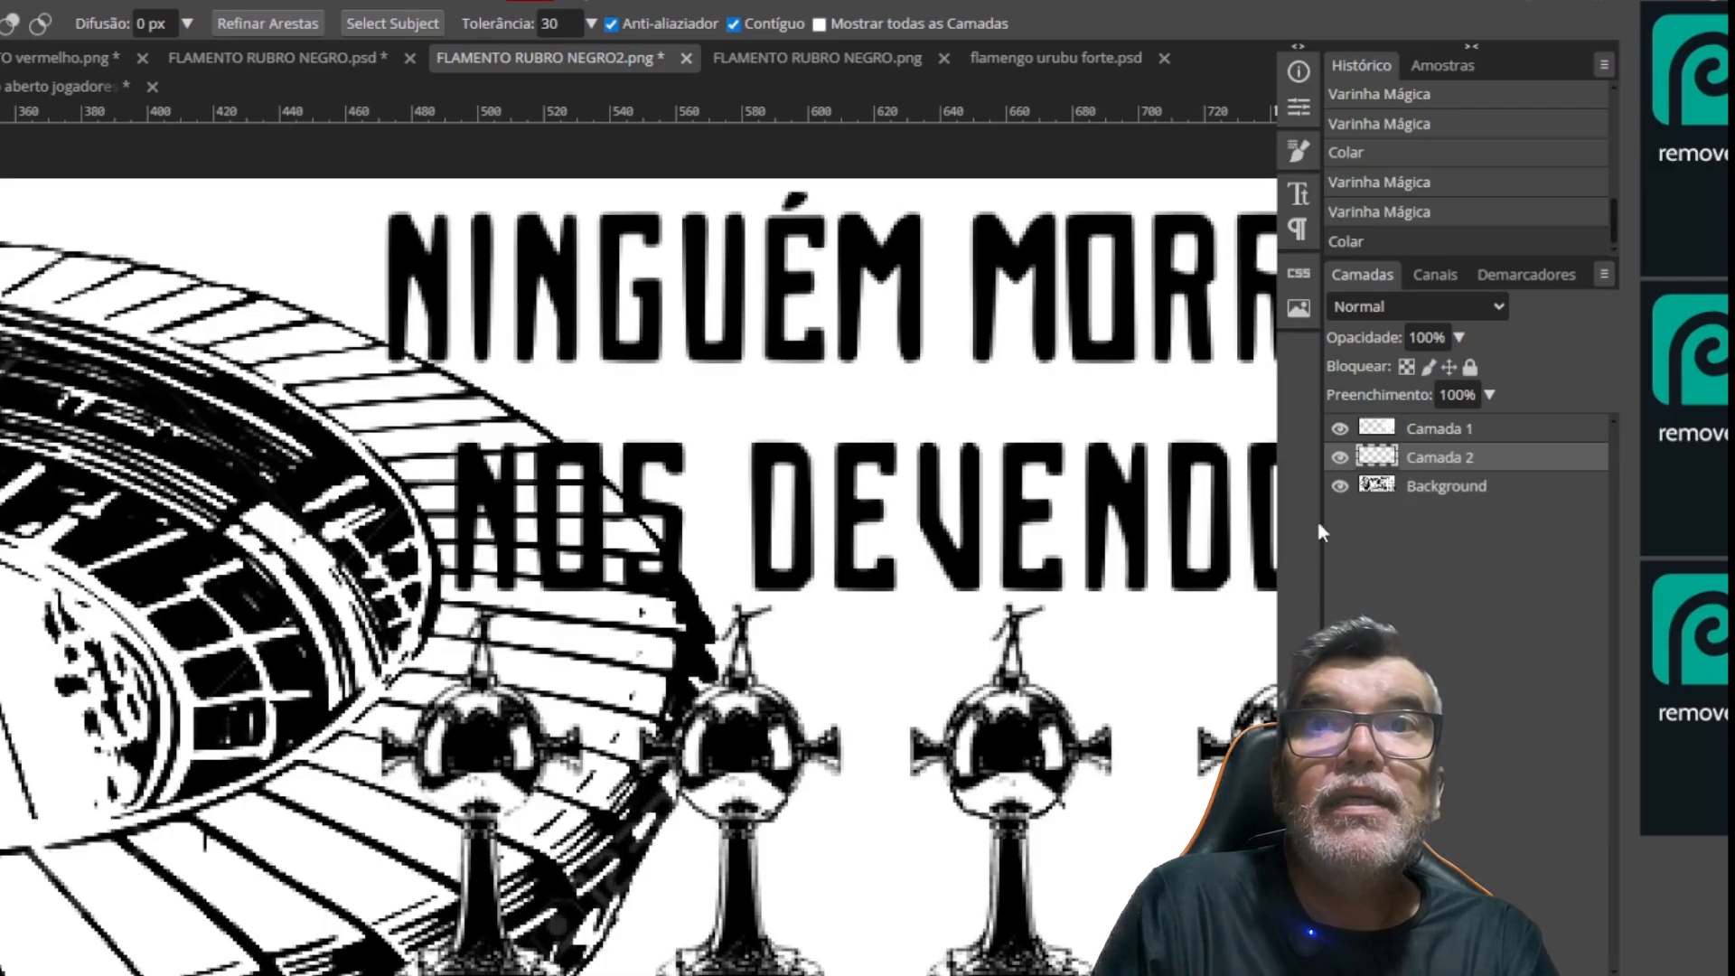
left_click(1421, 432, "shift")
key("ctrl+e")
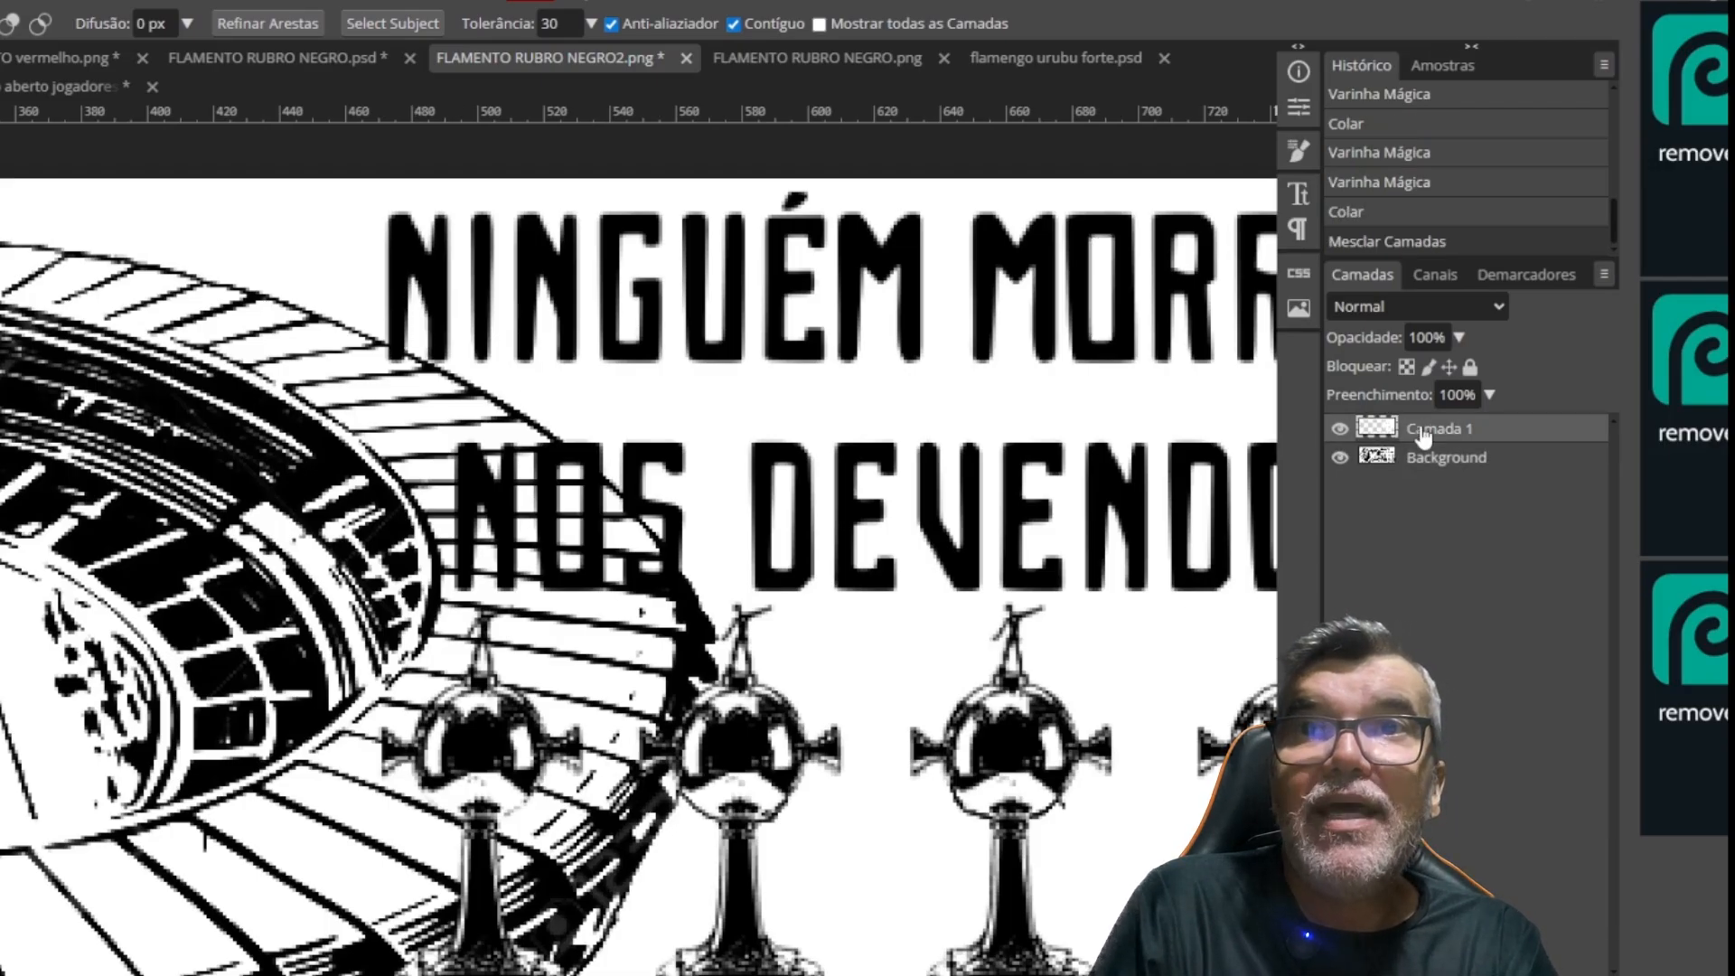
Hide and show the Background layer to check the merged Camada 1 across the full lettering
key("ctrl+minus")
left_click(1341, 459)
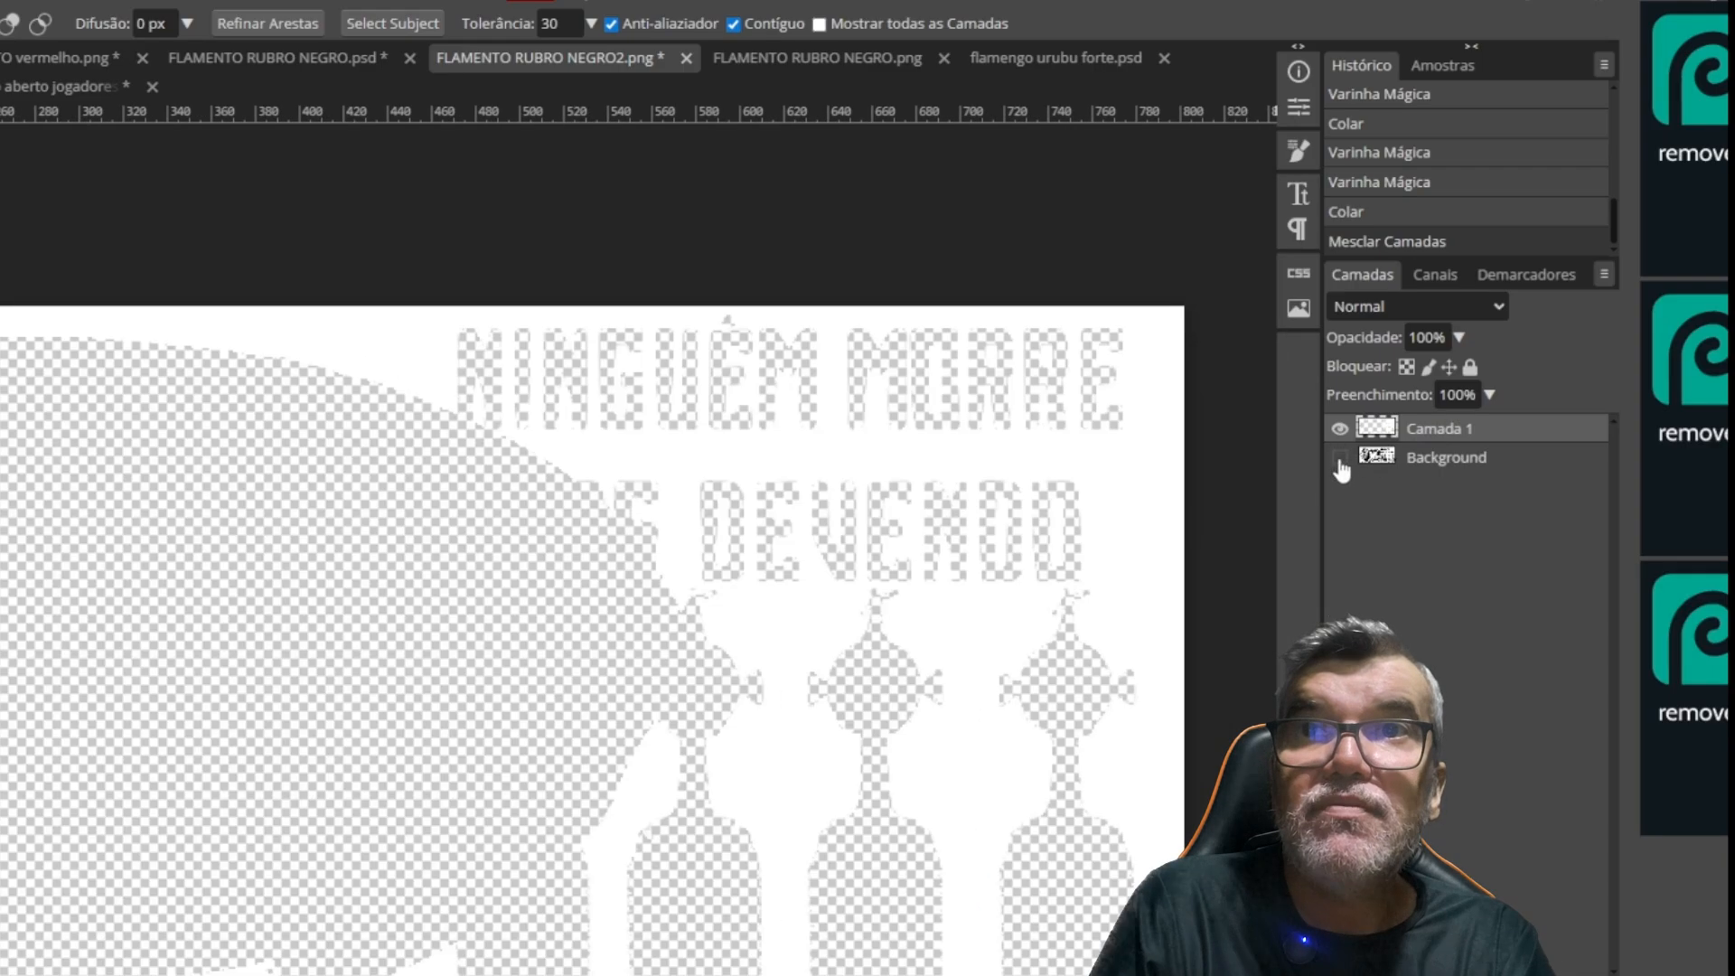
left_click(1340, 459)
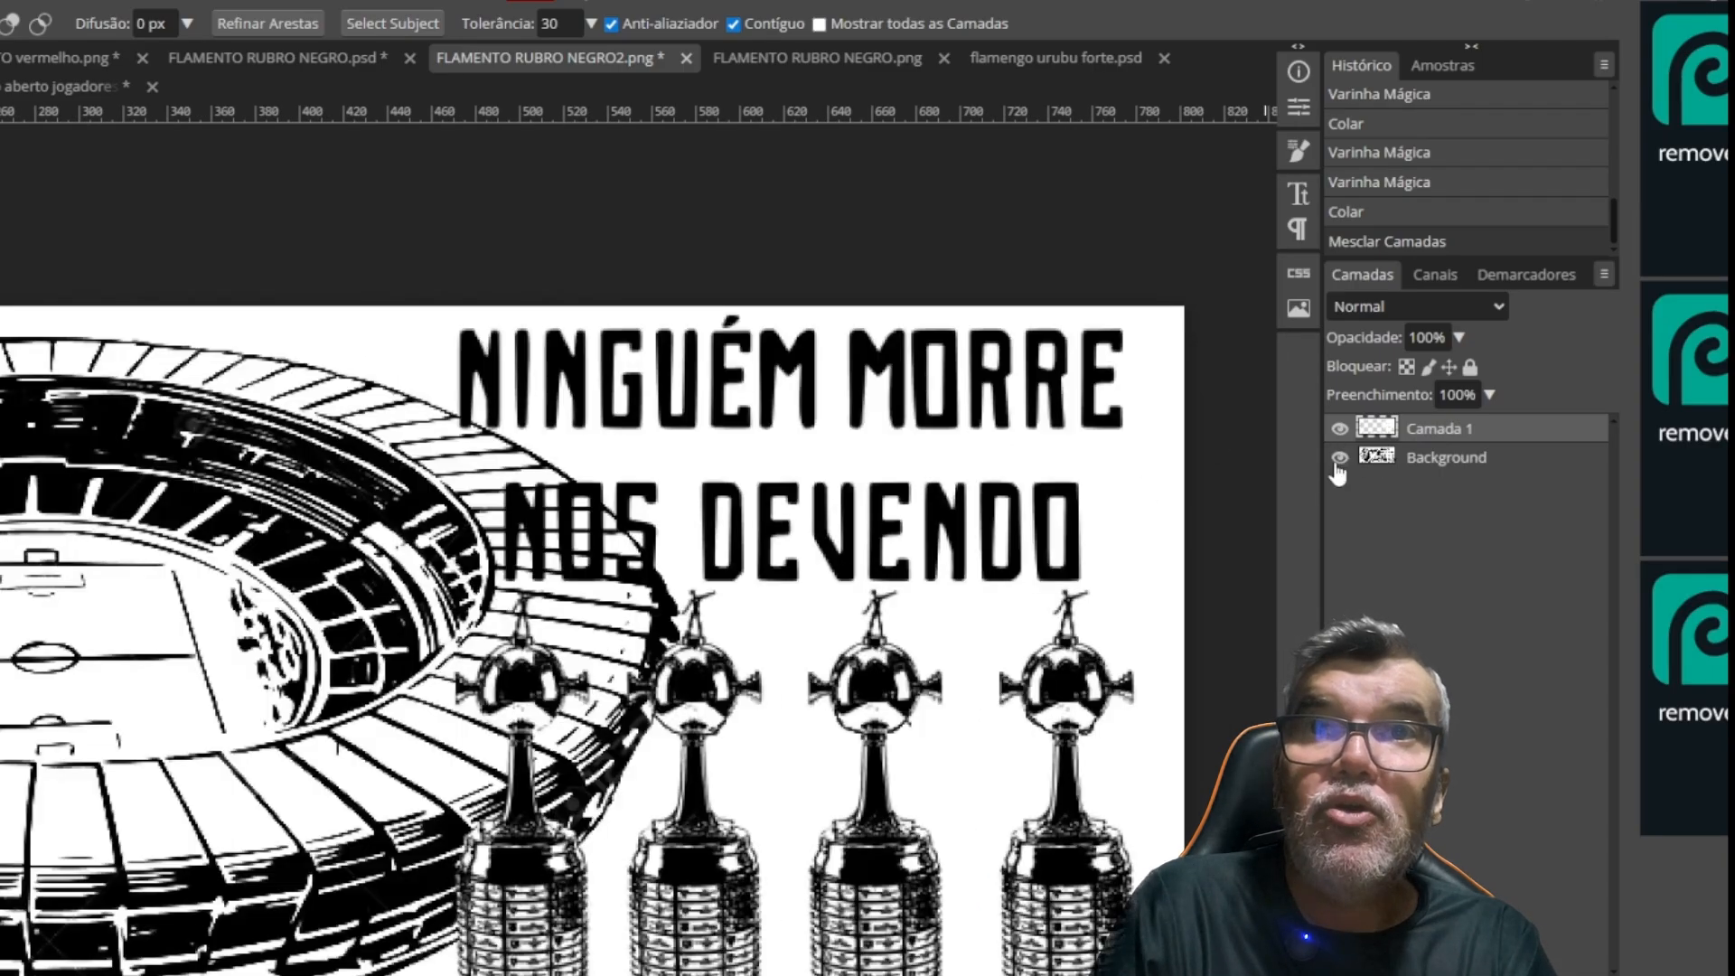
Invert the colours of the Background layer, and load the pixels of Camada 1 as a selection
left_click(1431, 463)
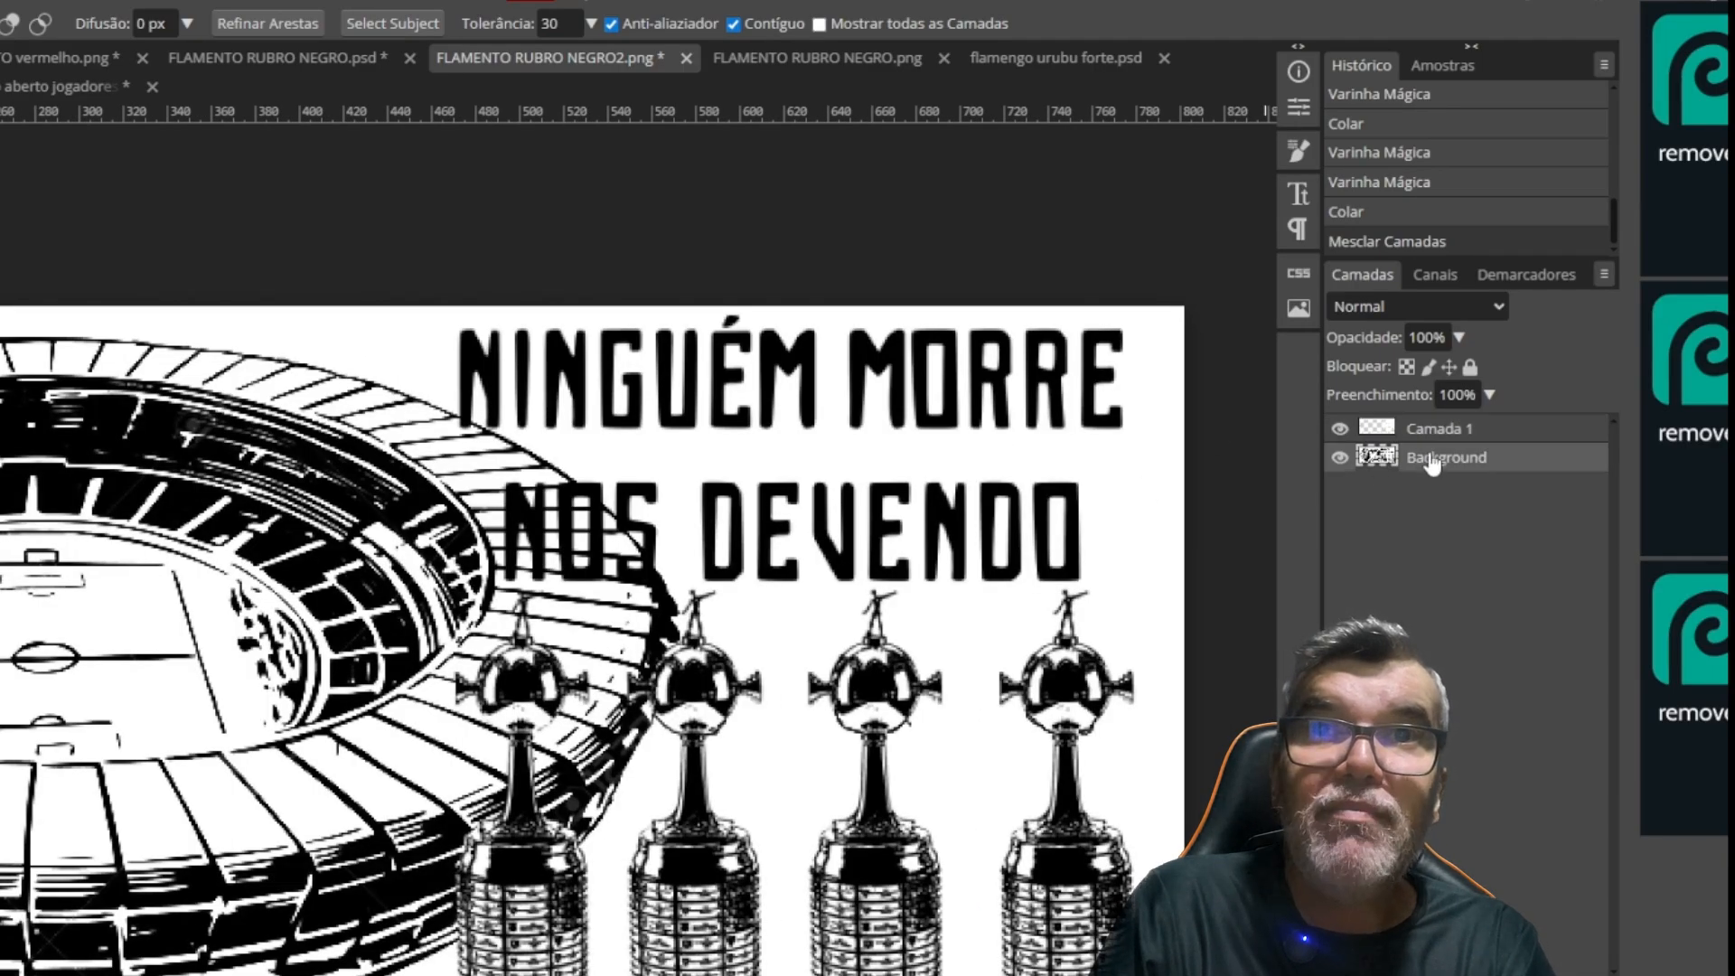
key("ctrl+i")
key("ctrl+0")
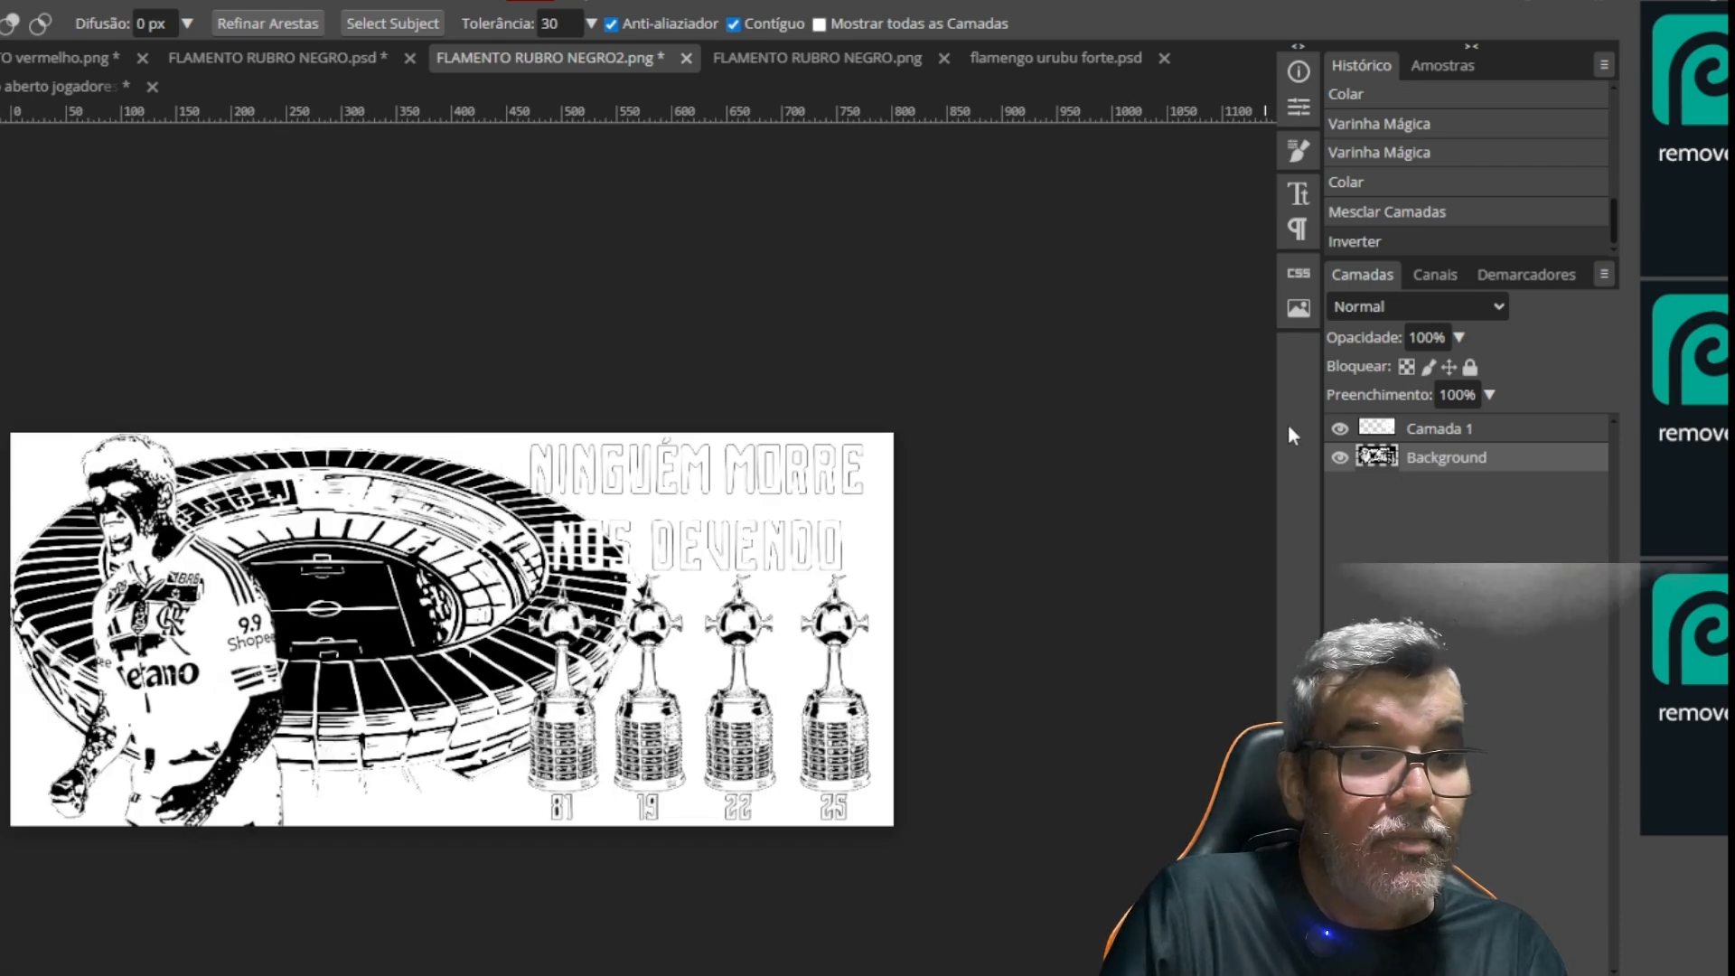
key("ctrl+plus")
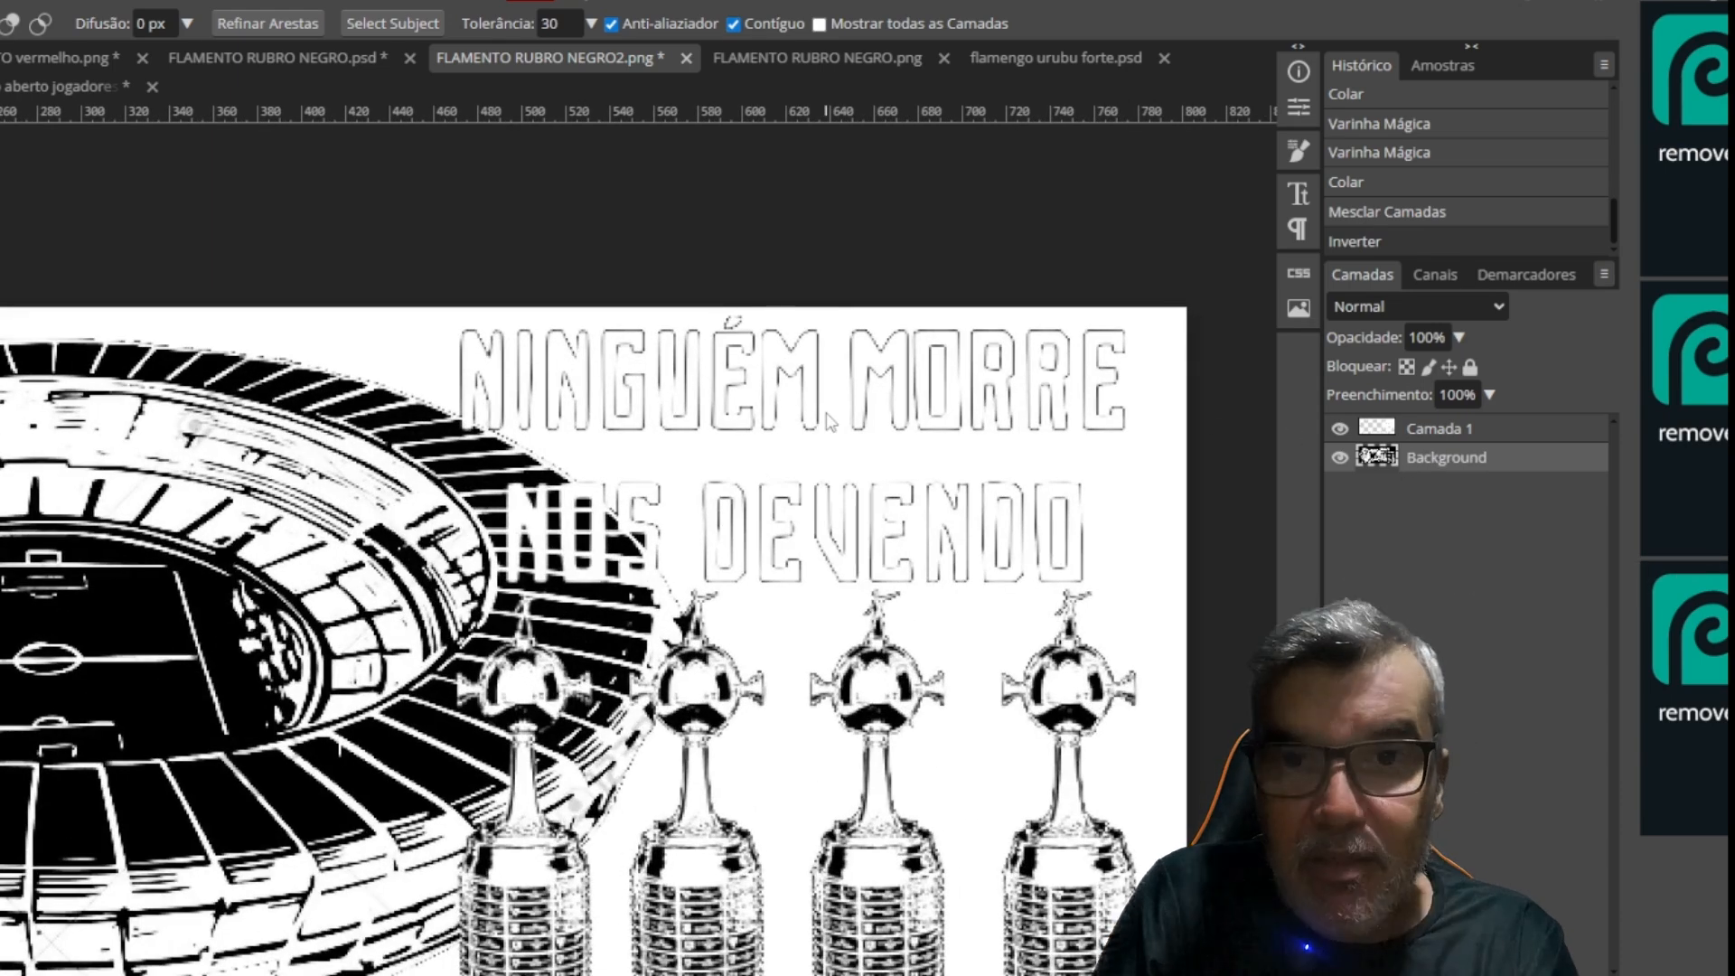
key("ctrl+plus")
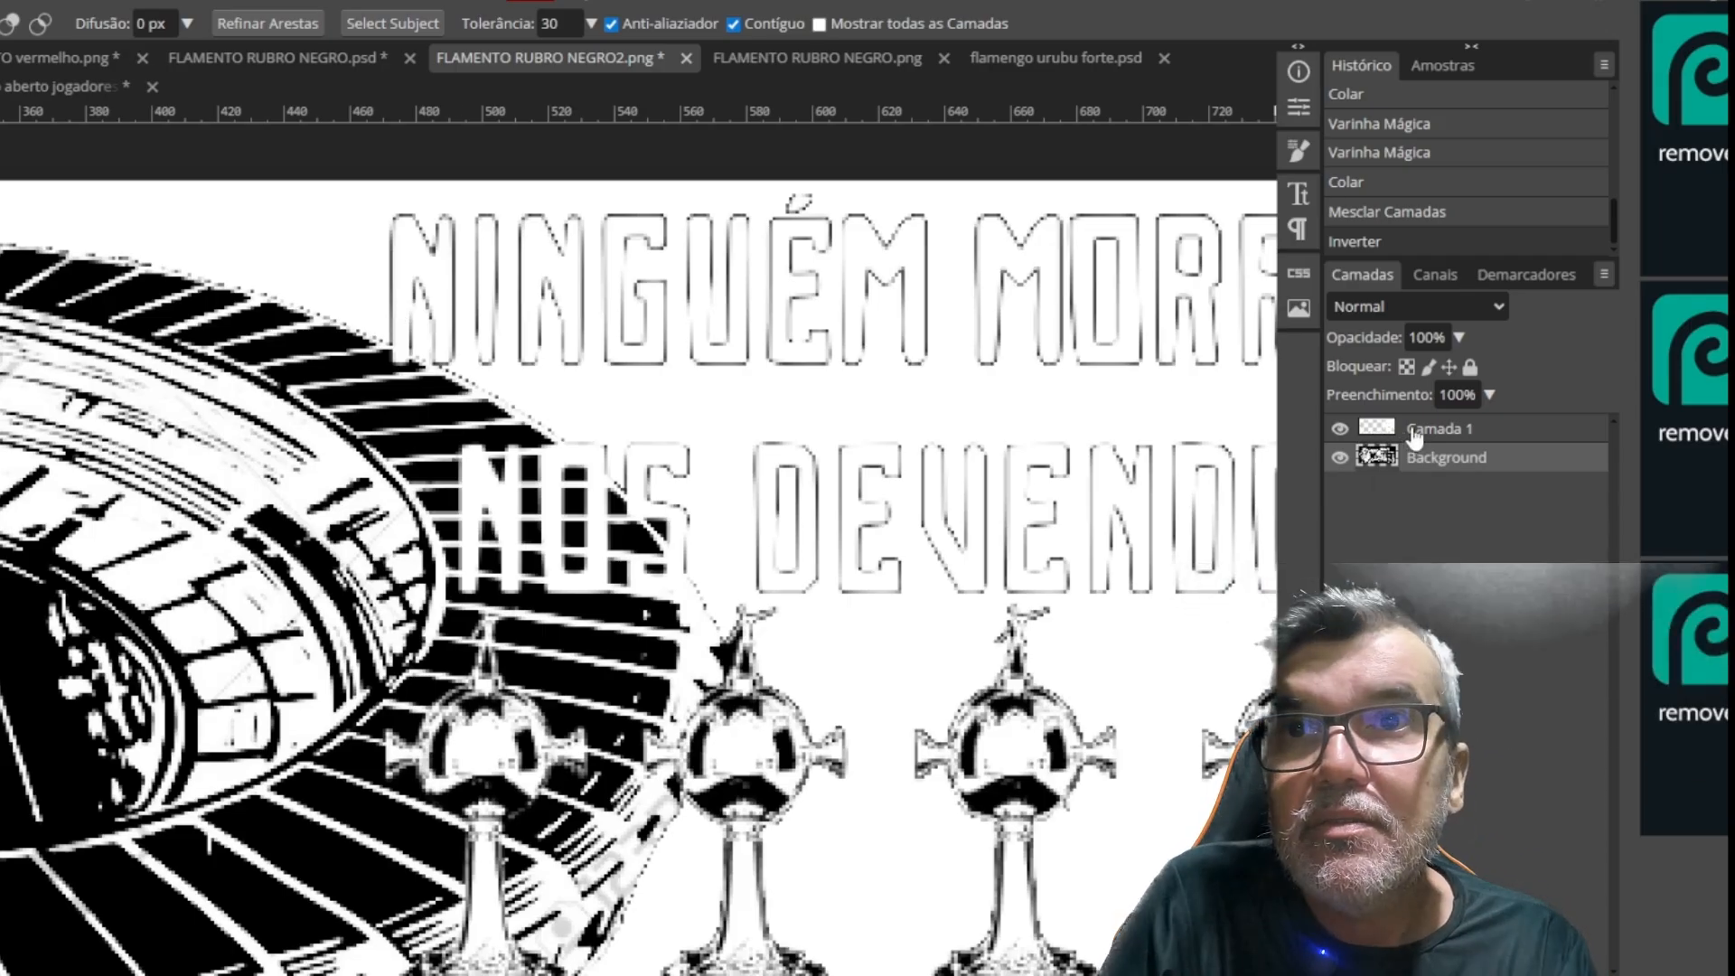
left_click(1377, 427, "ctrl")
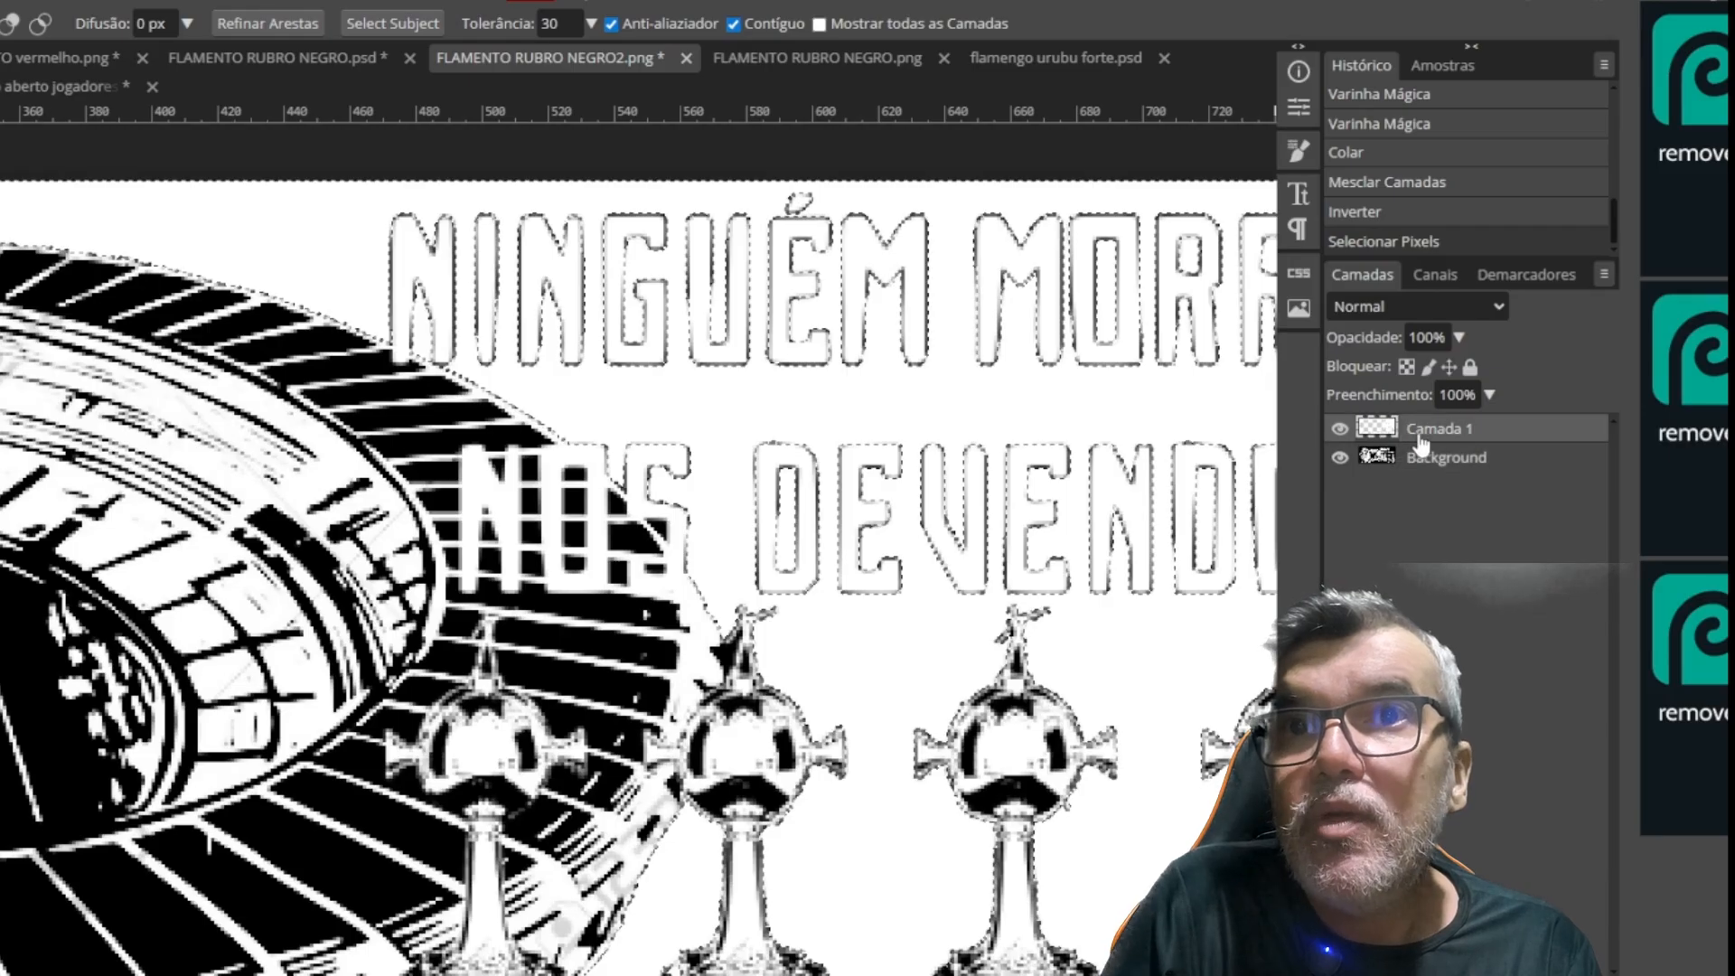
Try a 3 px black stroke positioned outside the Camada 1 selection at 100% opacity, and undo it
left_click(6, 2)
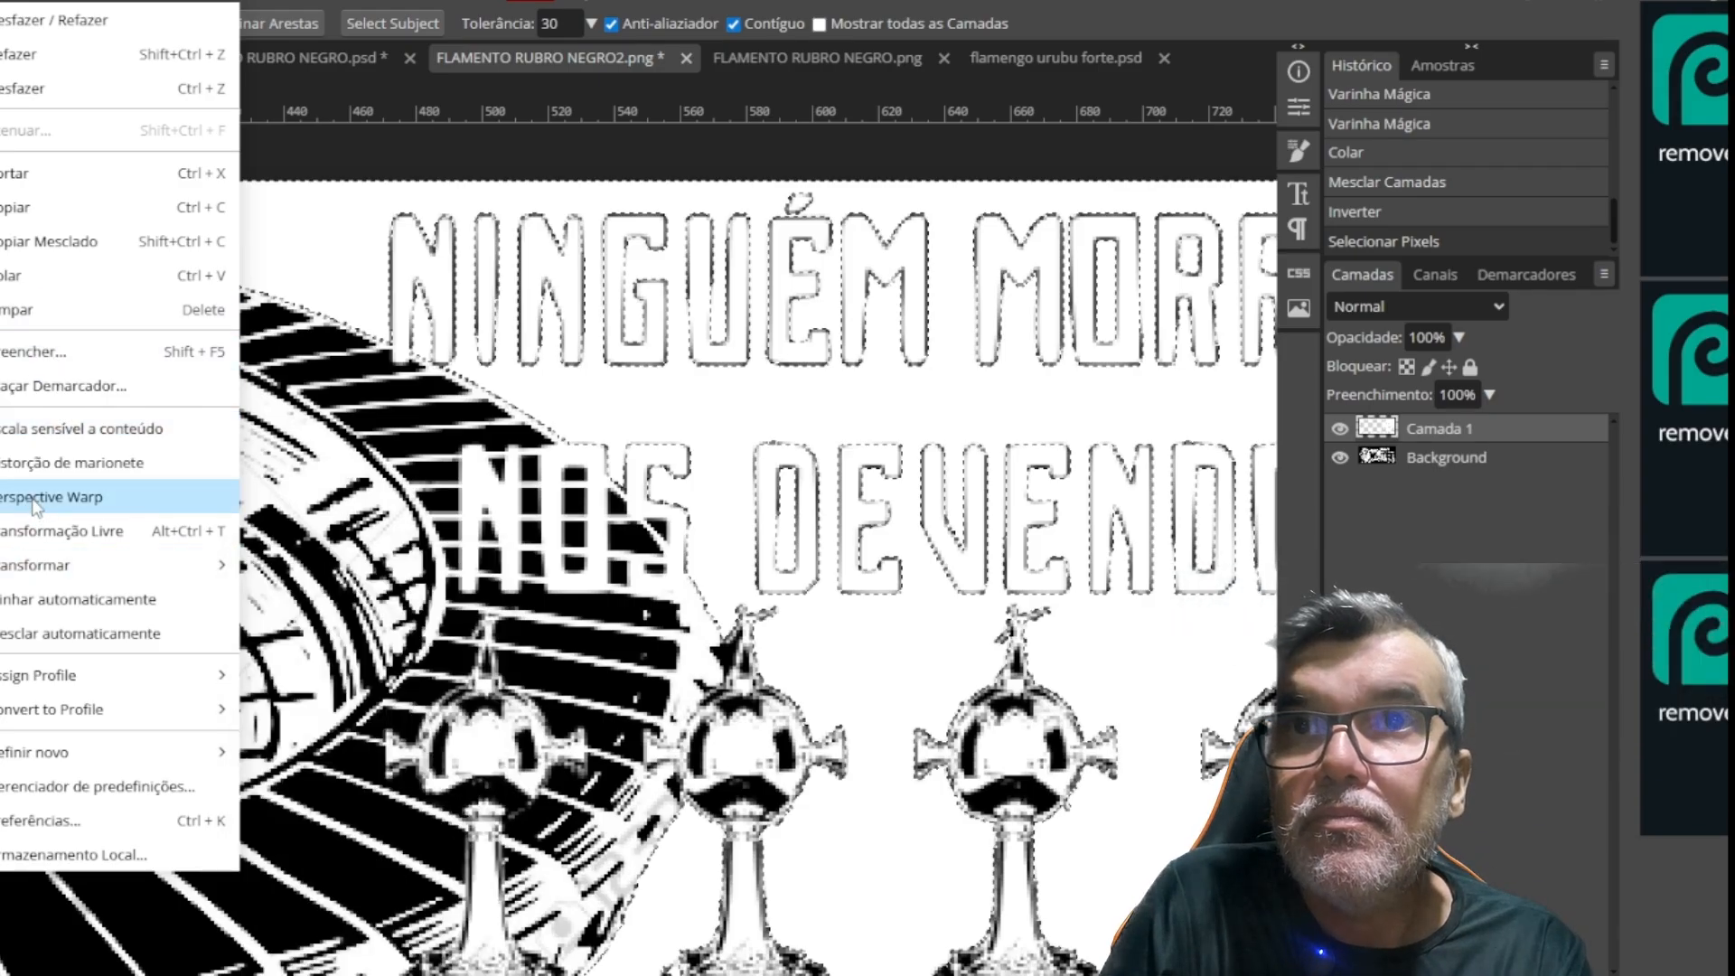
left_click(55, 386)
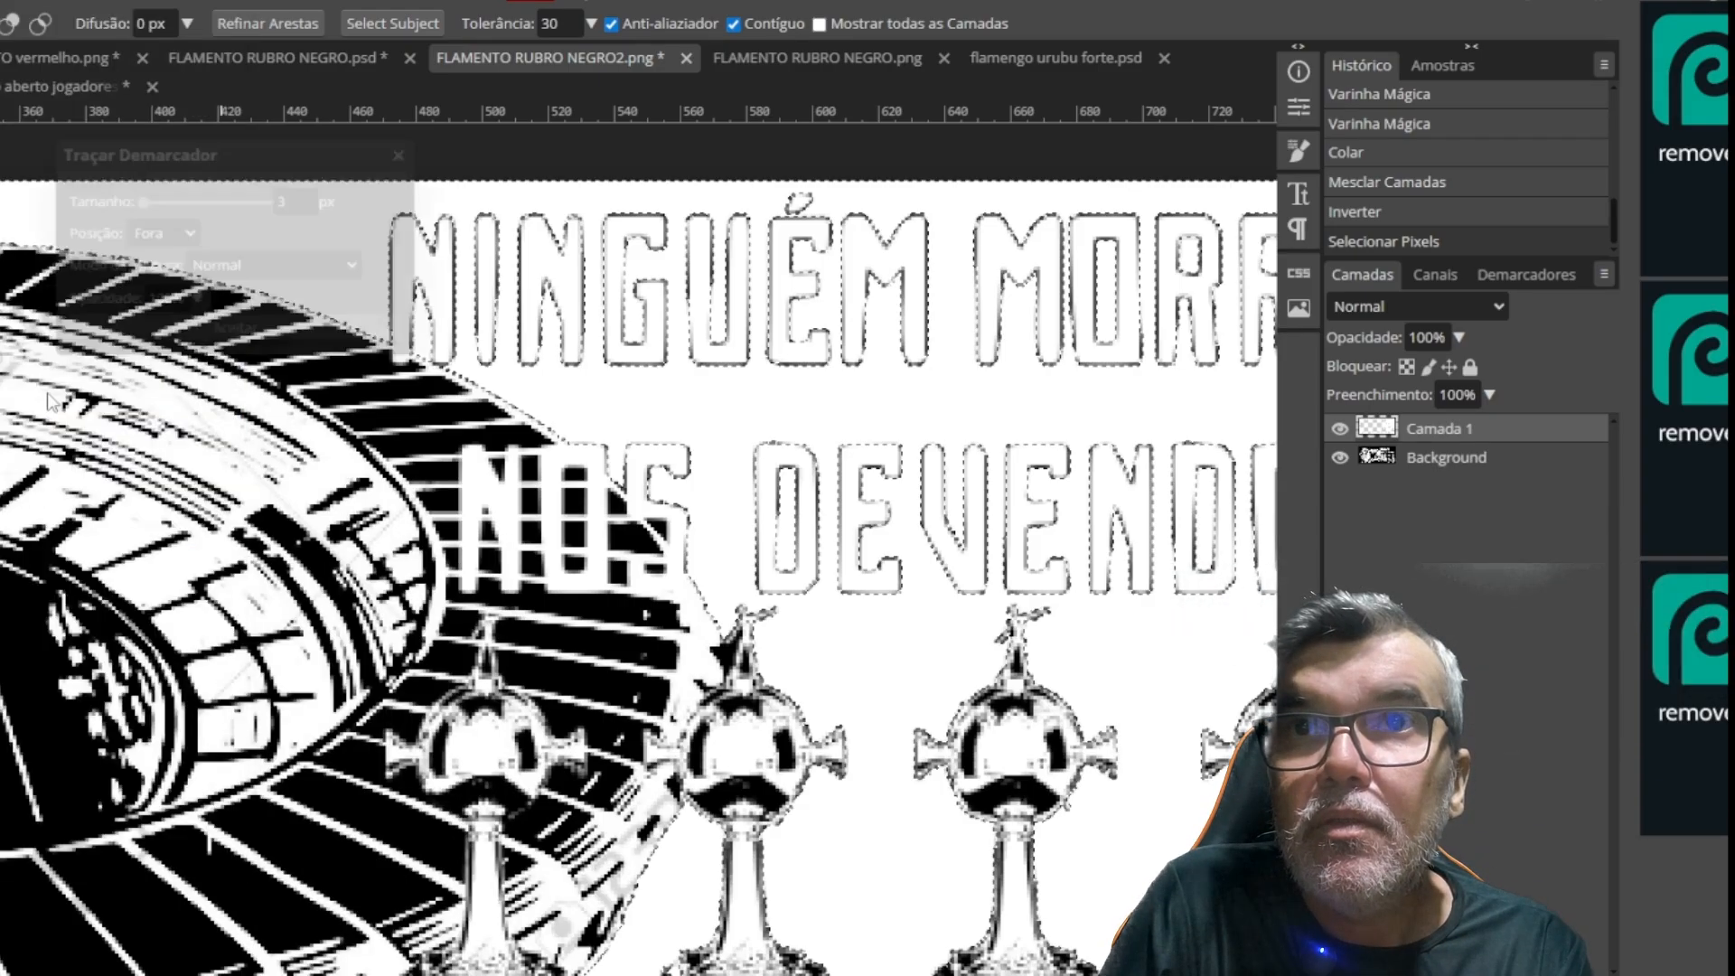
left_click(174, 332)
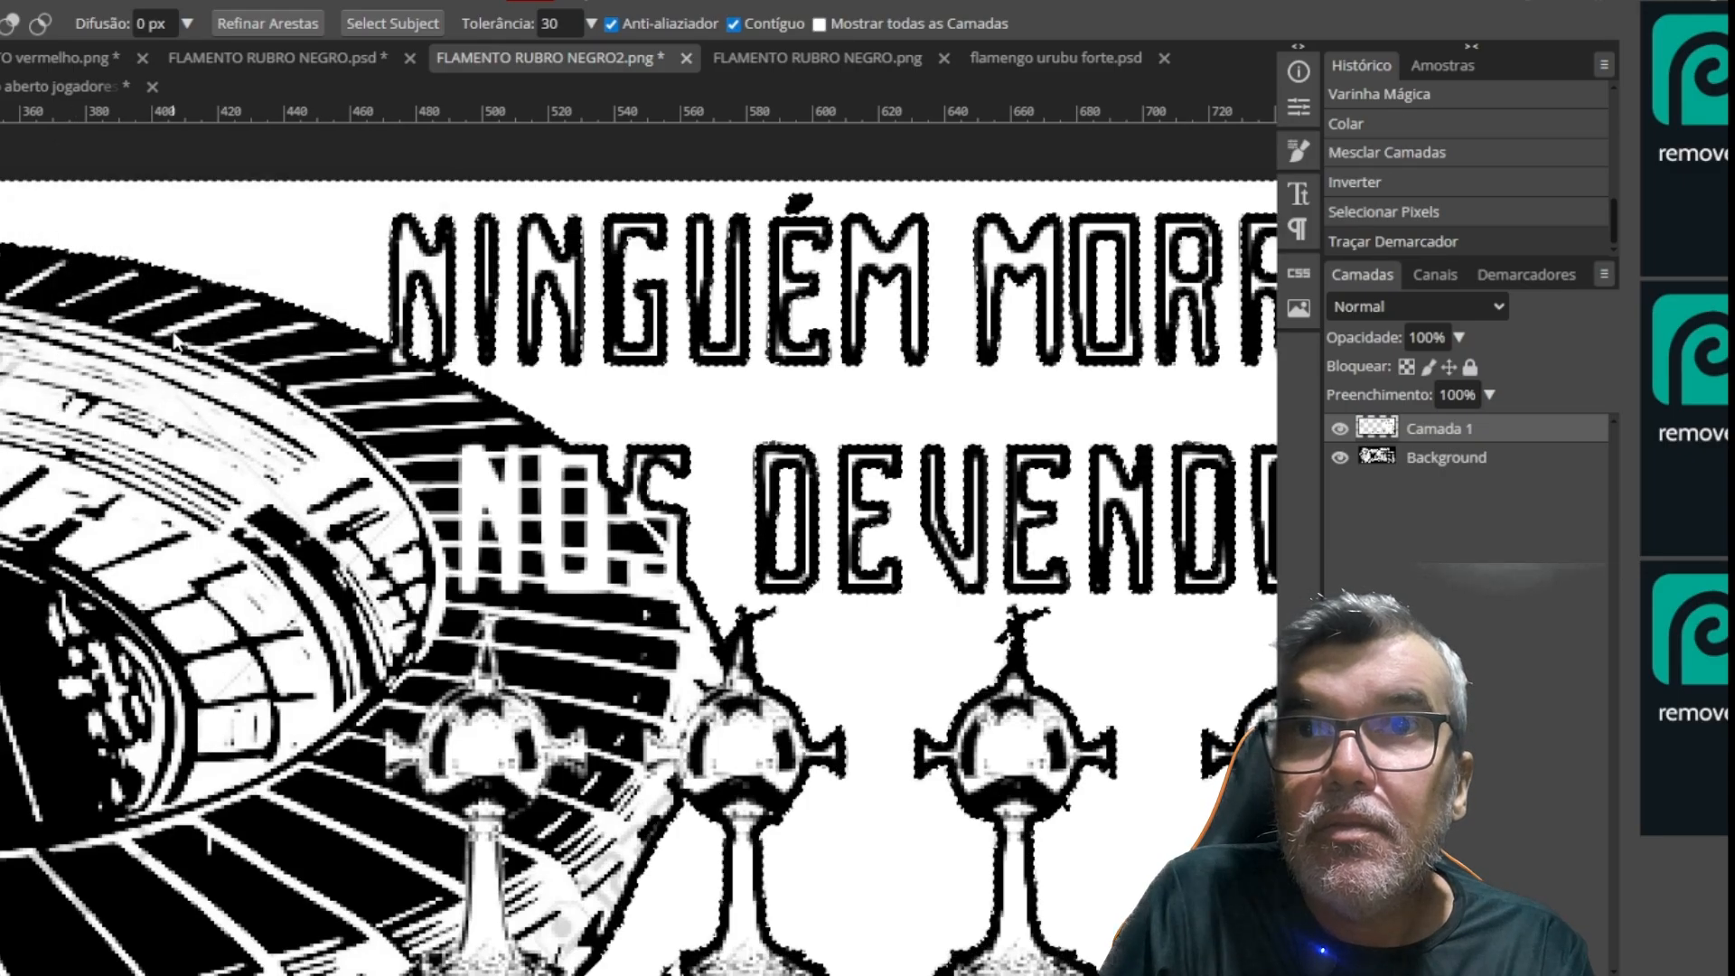
key("ctrl+z")
Apply a thinner black stroke positioned outside the Camada 1 selection at 100% opacity, and deselect
left_click(4, 2)
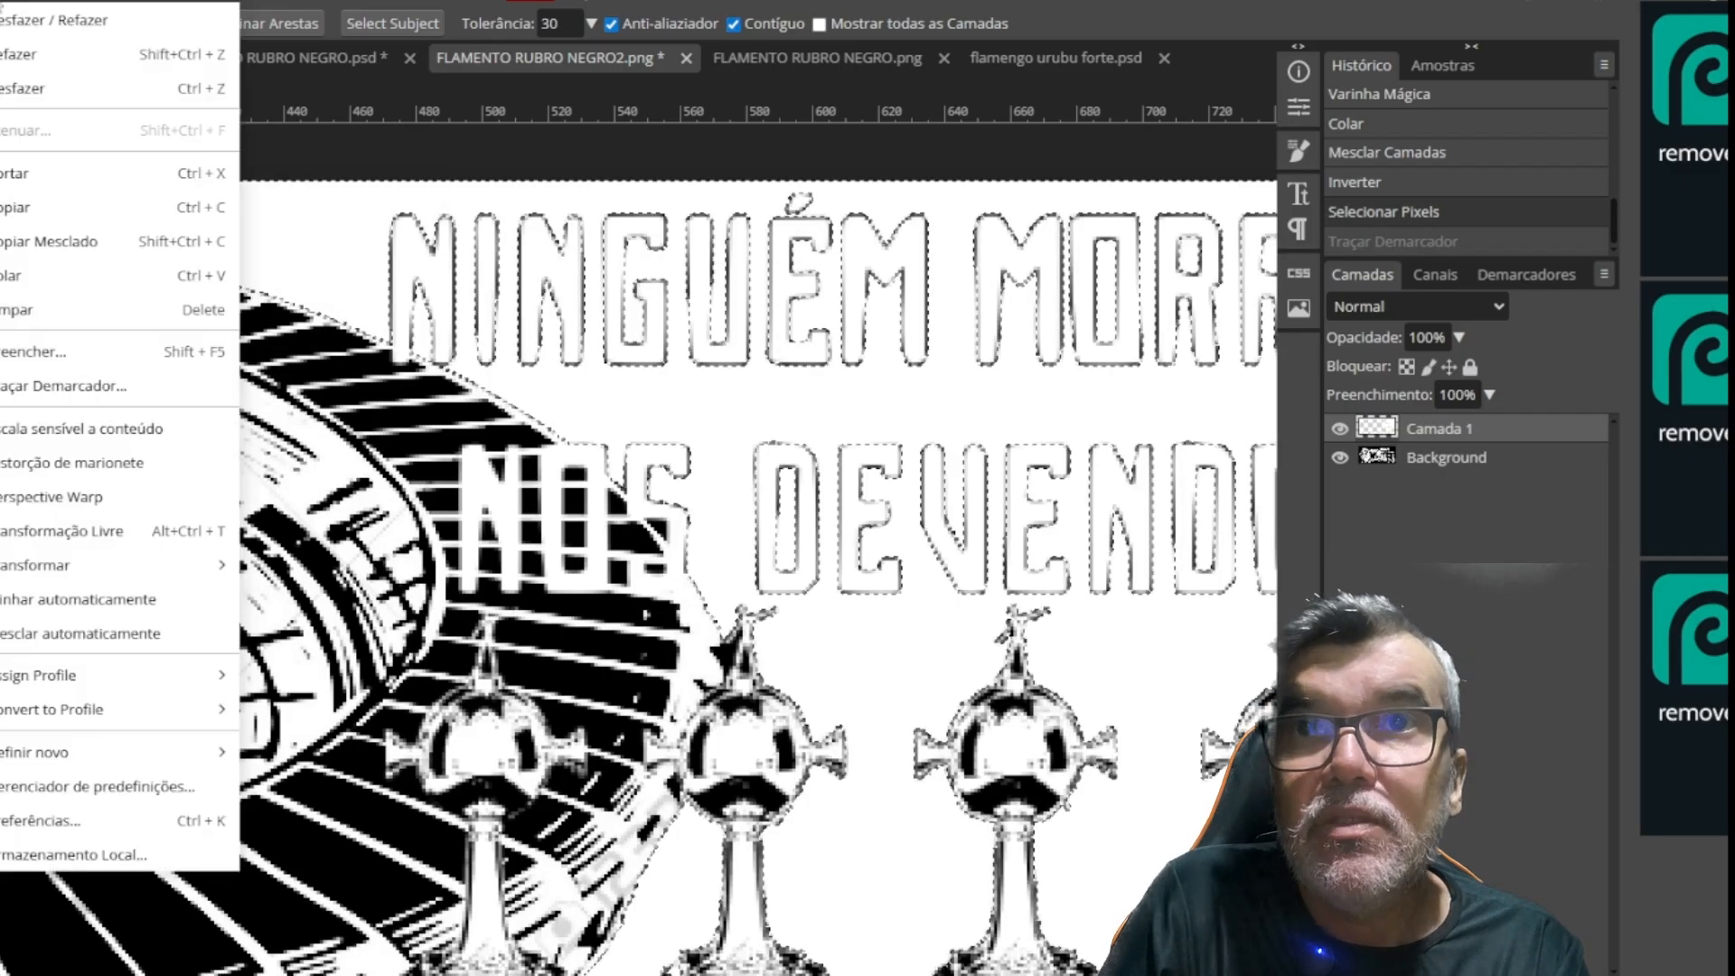
left_click(55, 392)
key("ctrl+z")
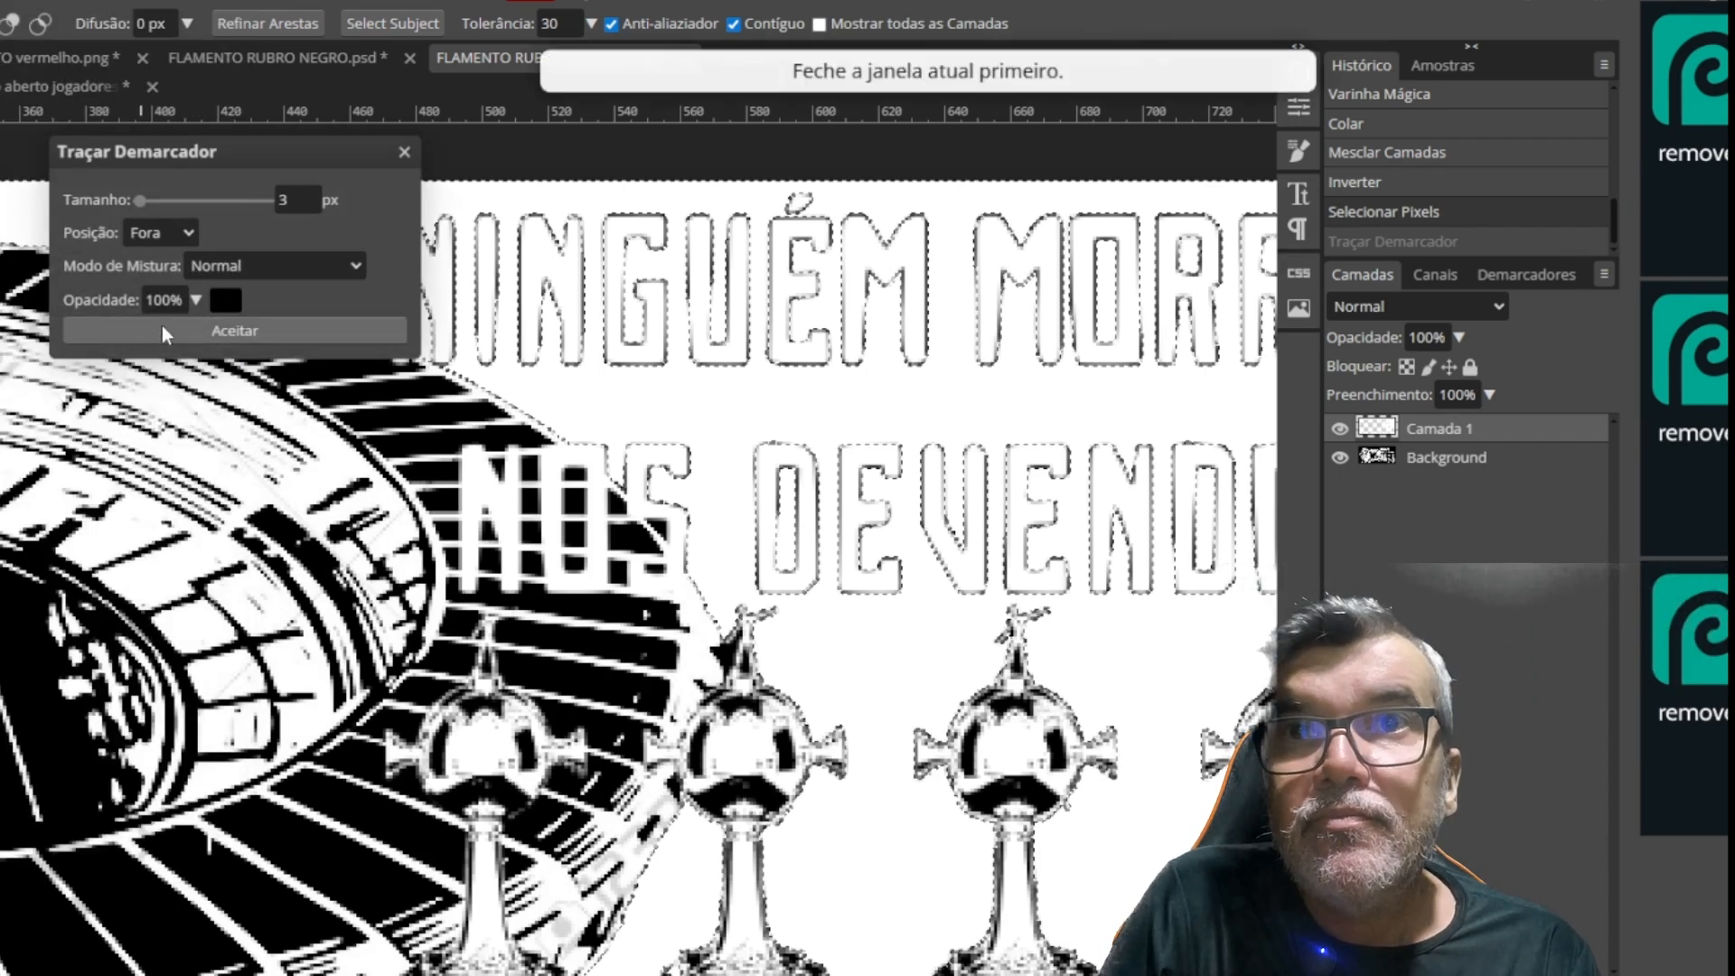
left_click(295, 201)
left_click(241, 226)
key("ctrl+z")
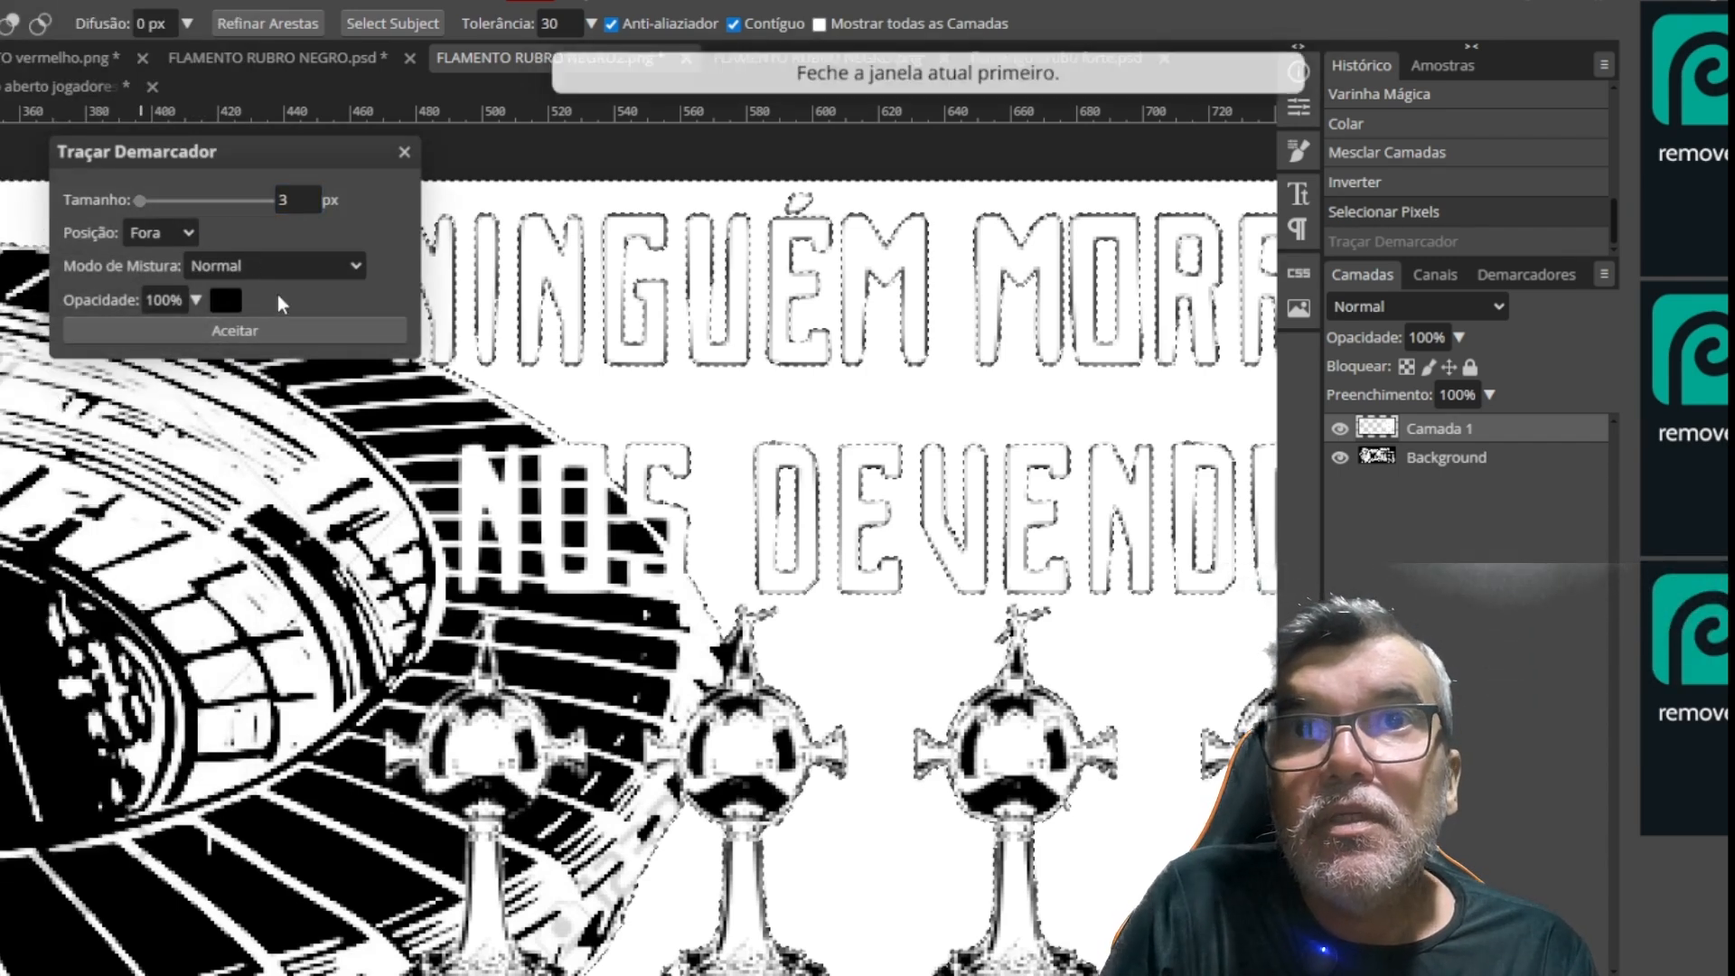
left_click(291, 200)
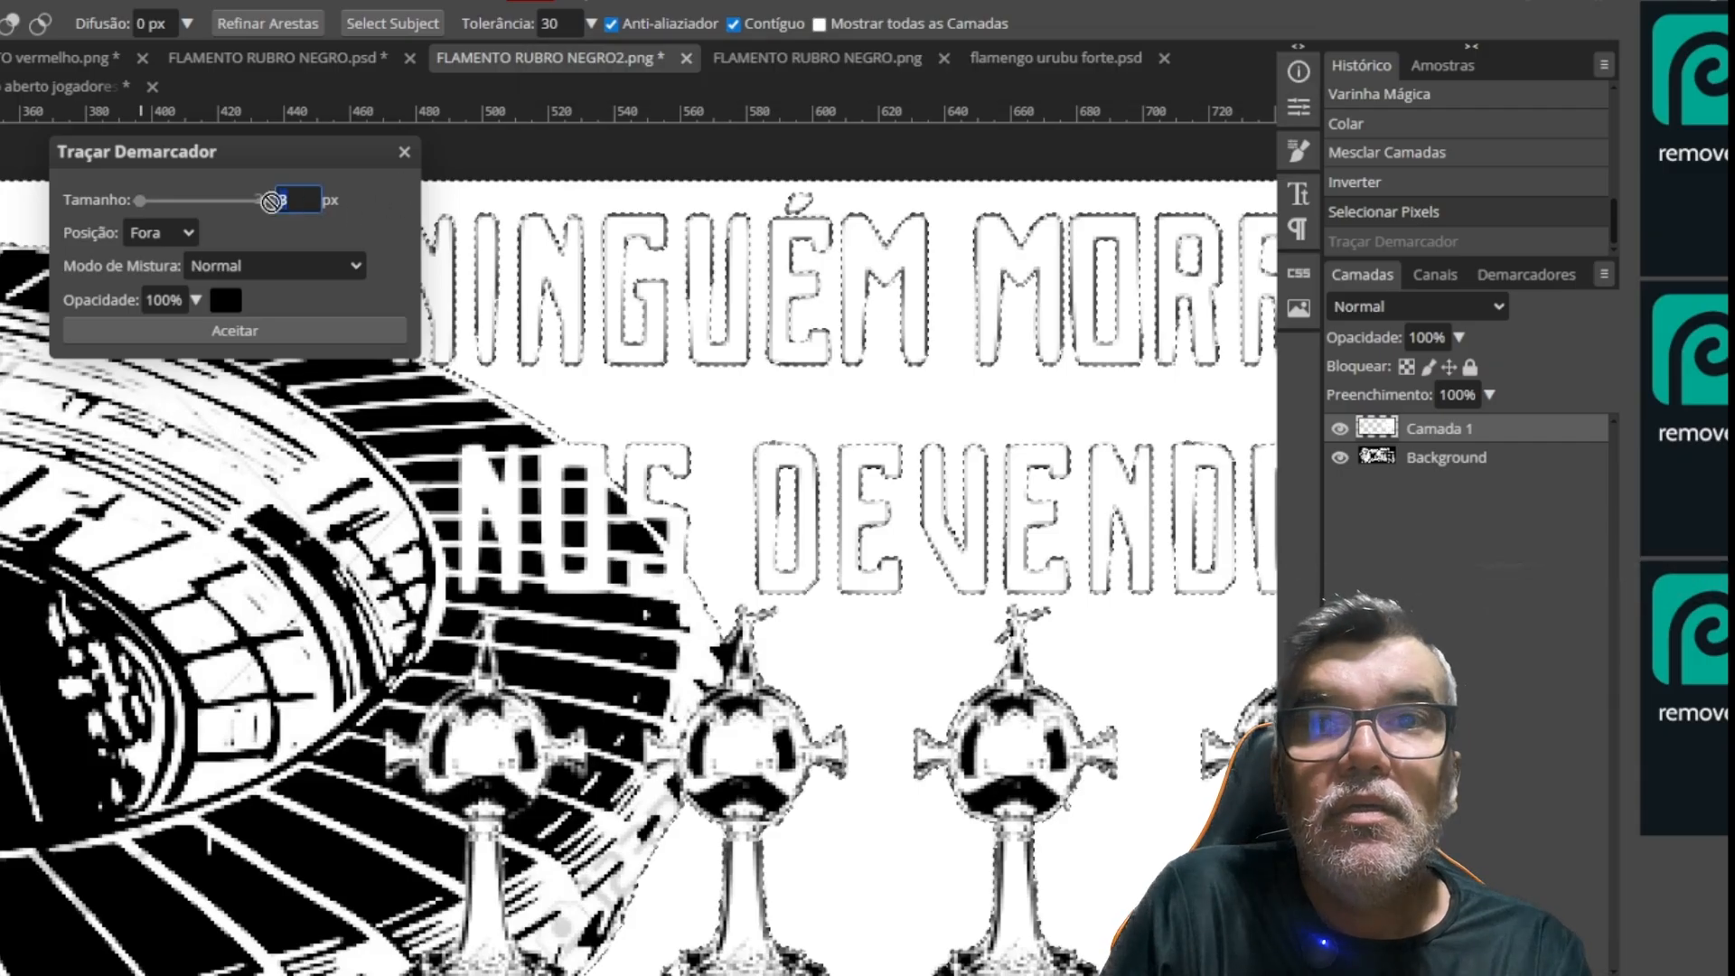
left_click(270, 335)
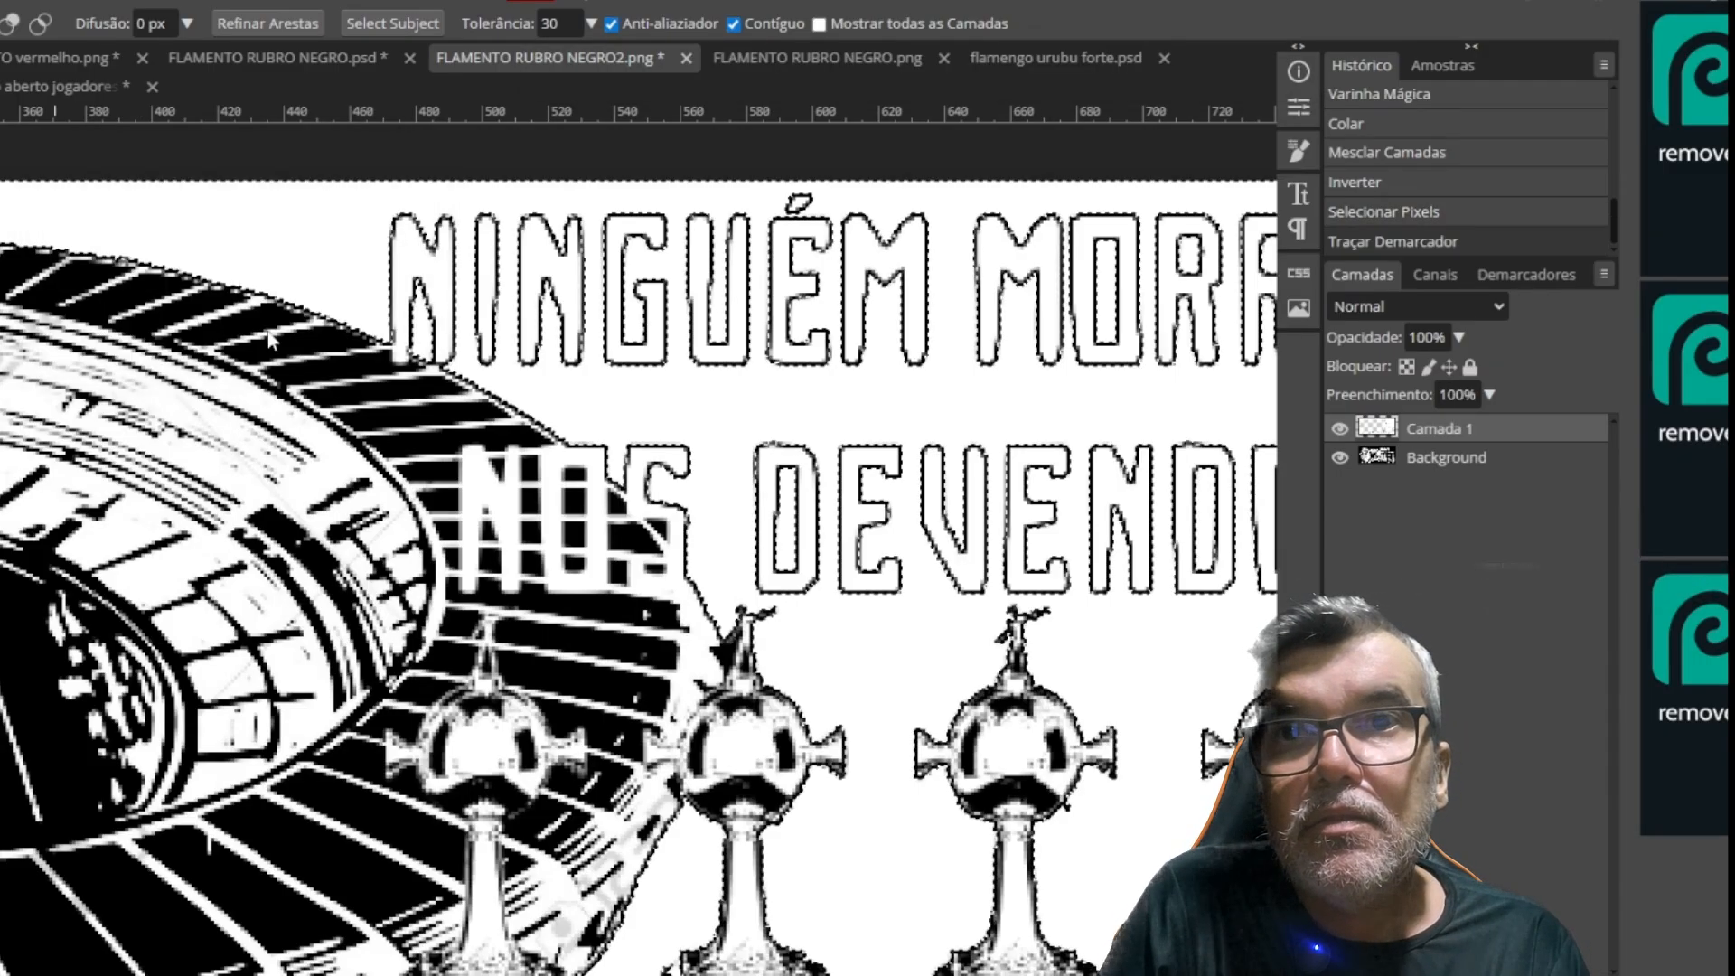
key("ctrl+d")
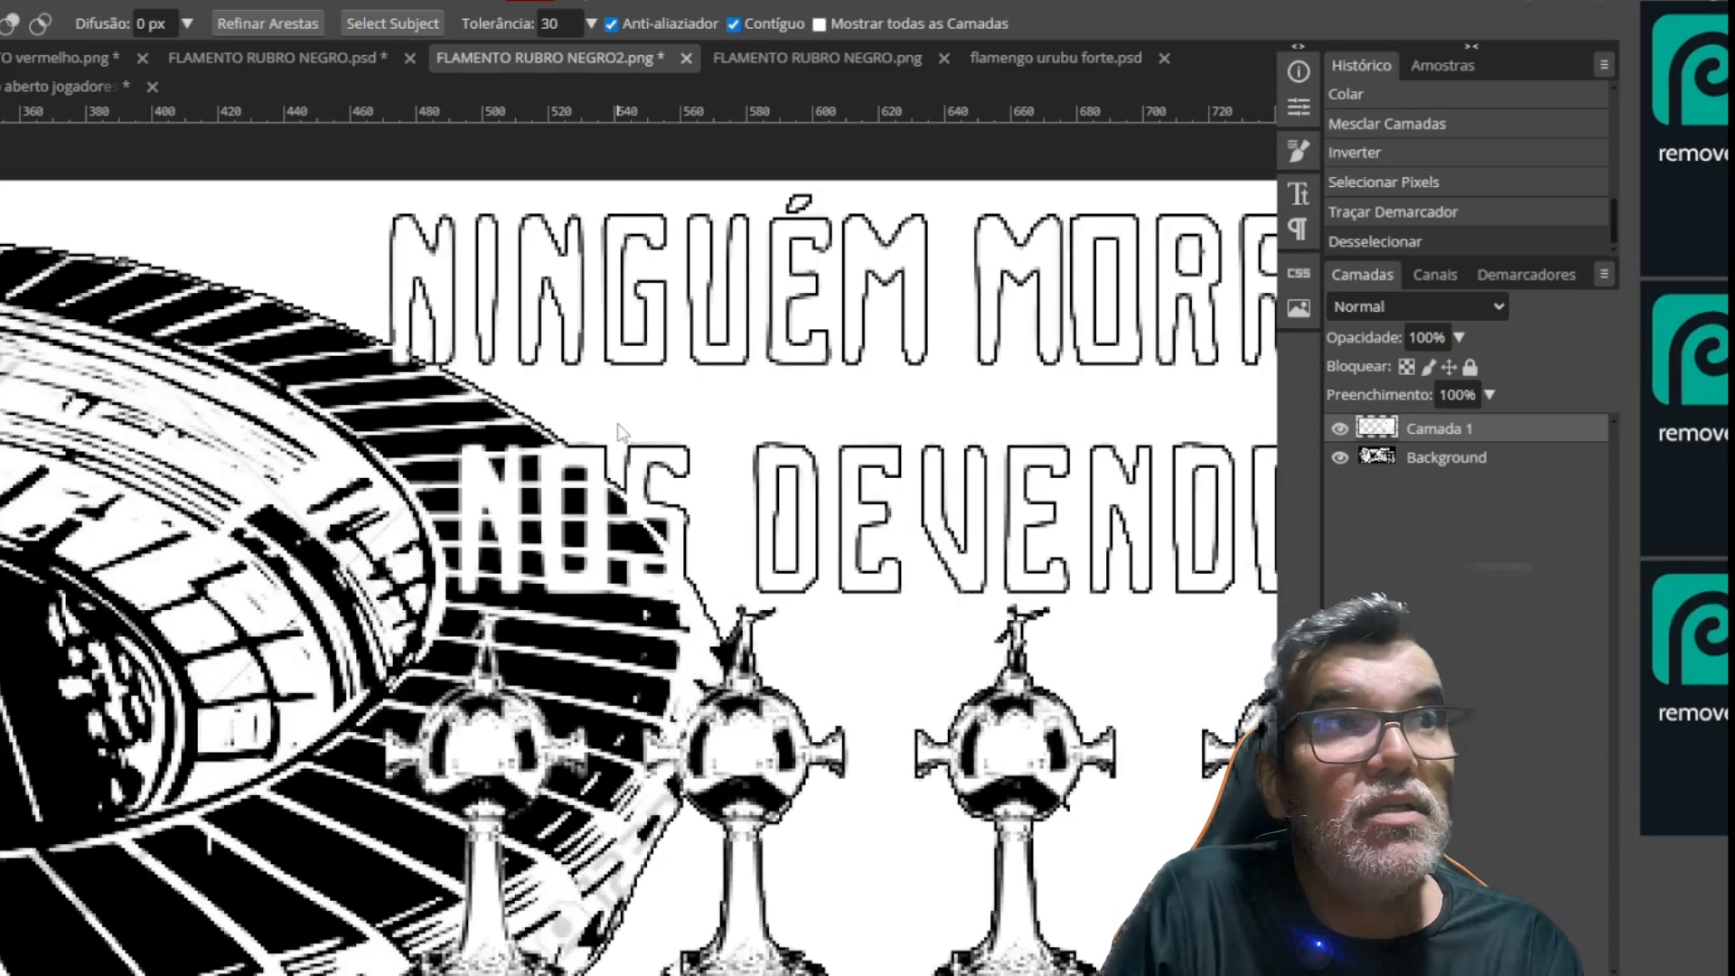
scroll(620, 433, "down", 2)
scroll(620, 433, "down", 2)
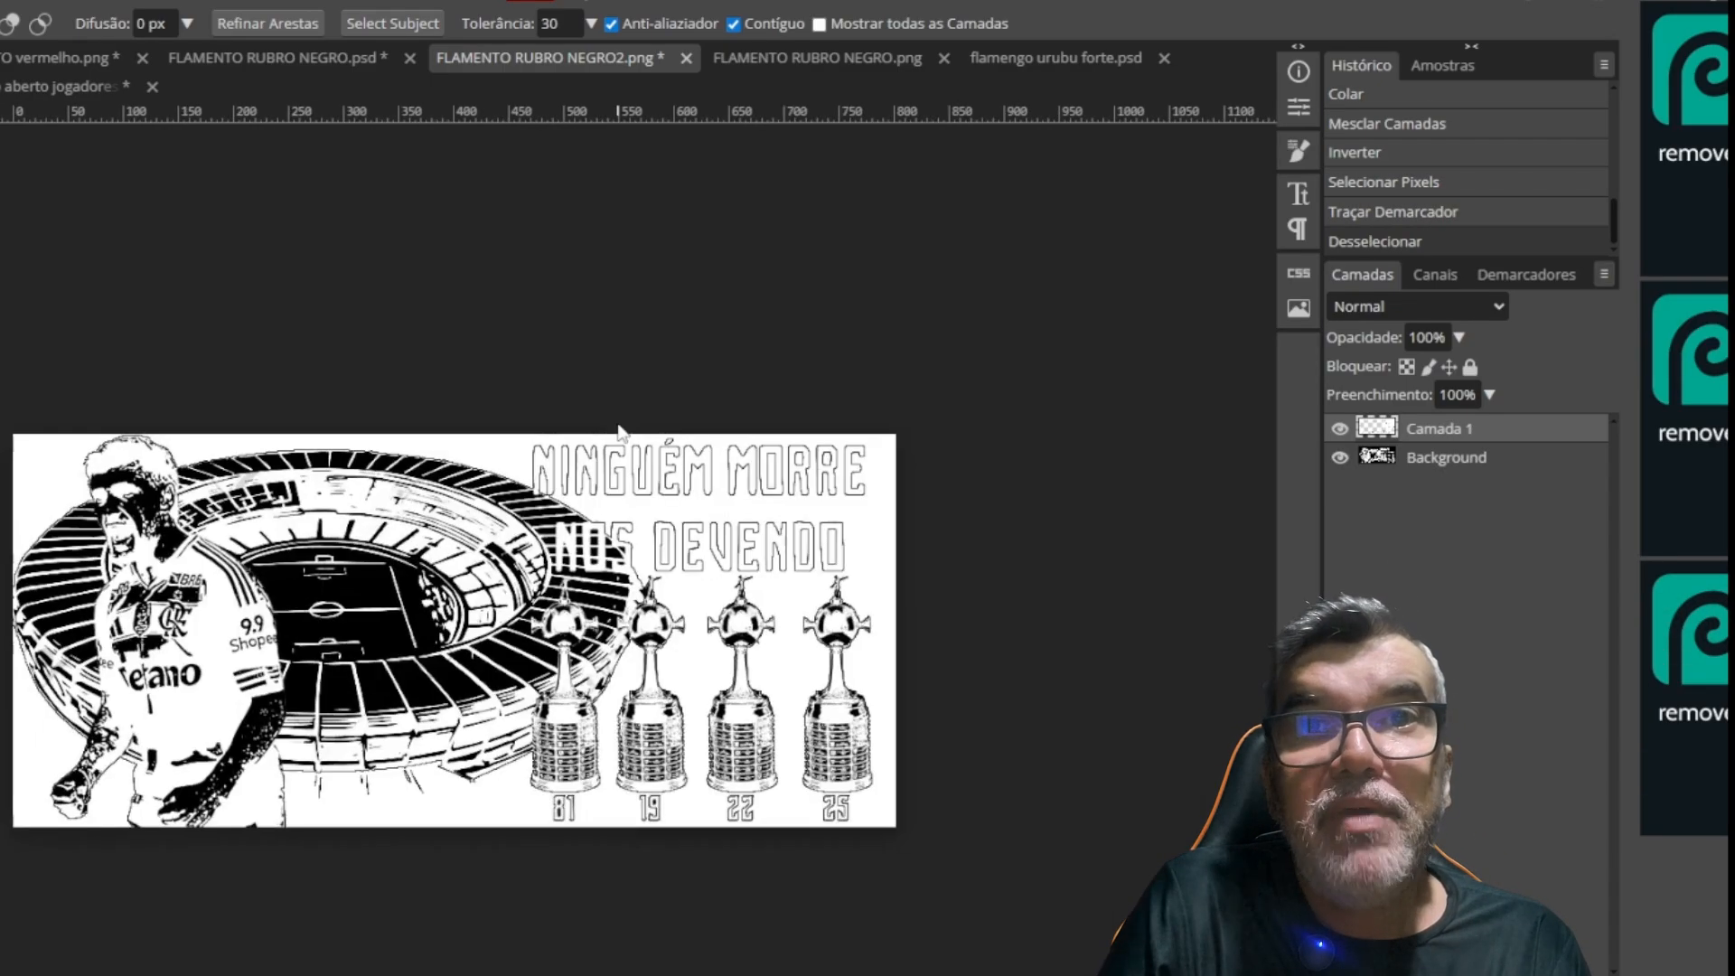
Trim the canvas to the artwork, and invert the colours of both Camada 1 and Background
key("ctrl+period")
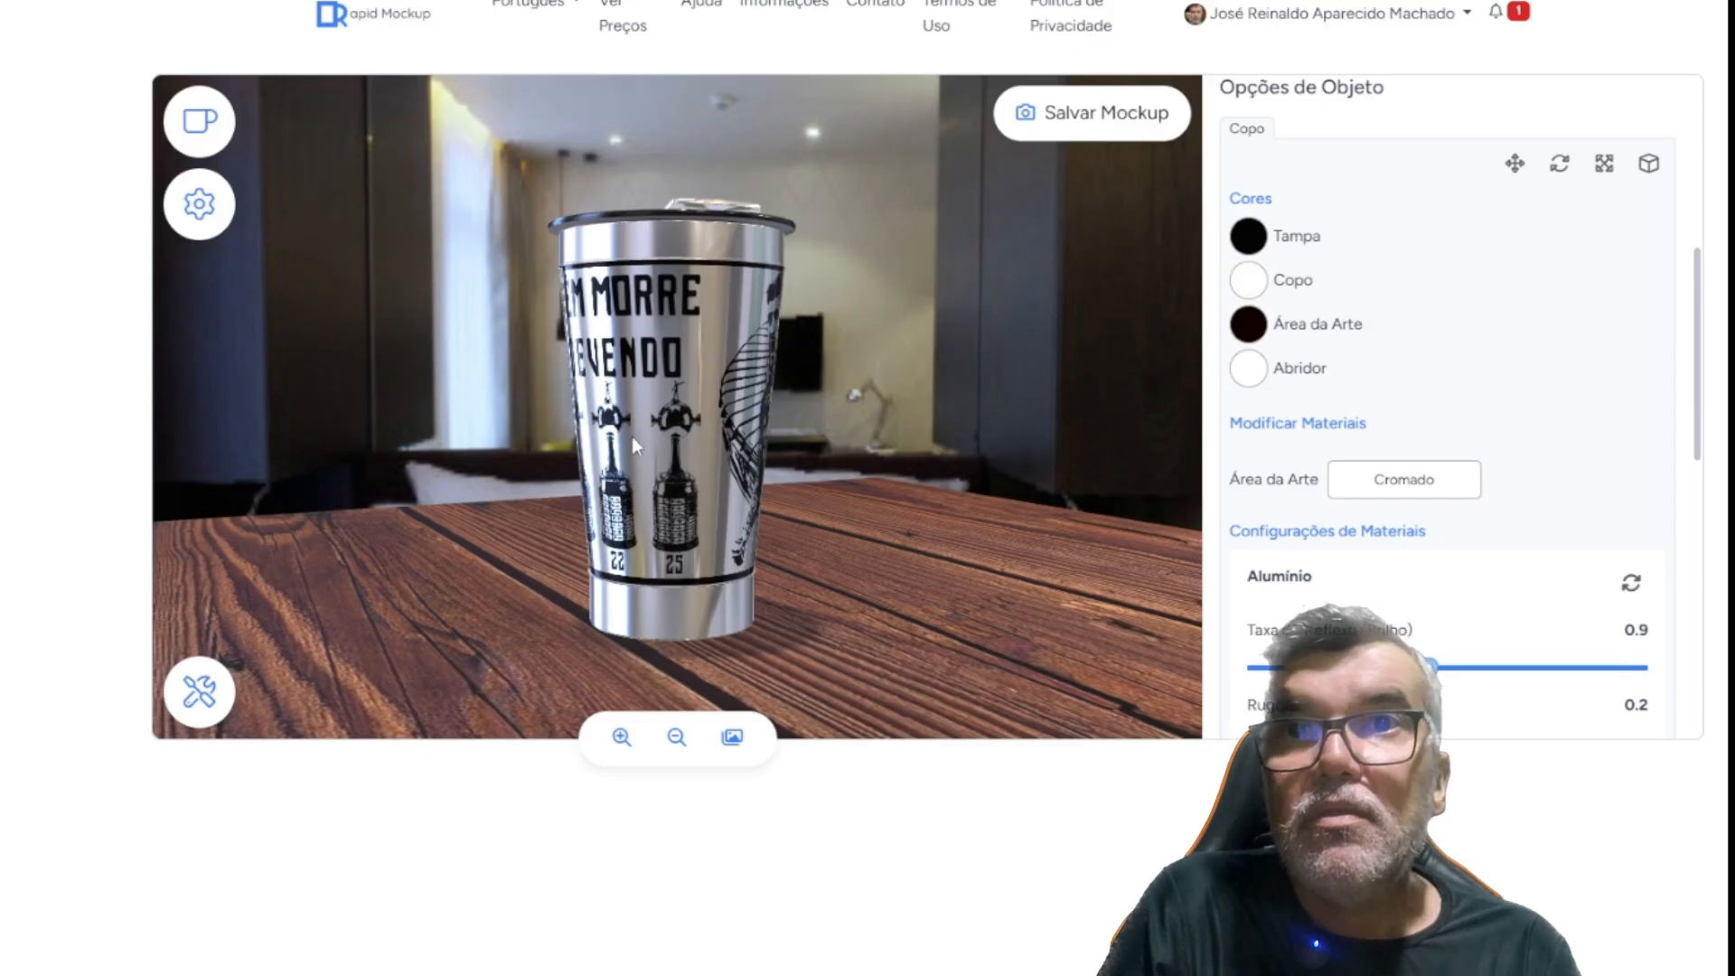
left_click_drag(632, 437, 841, 443)
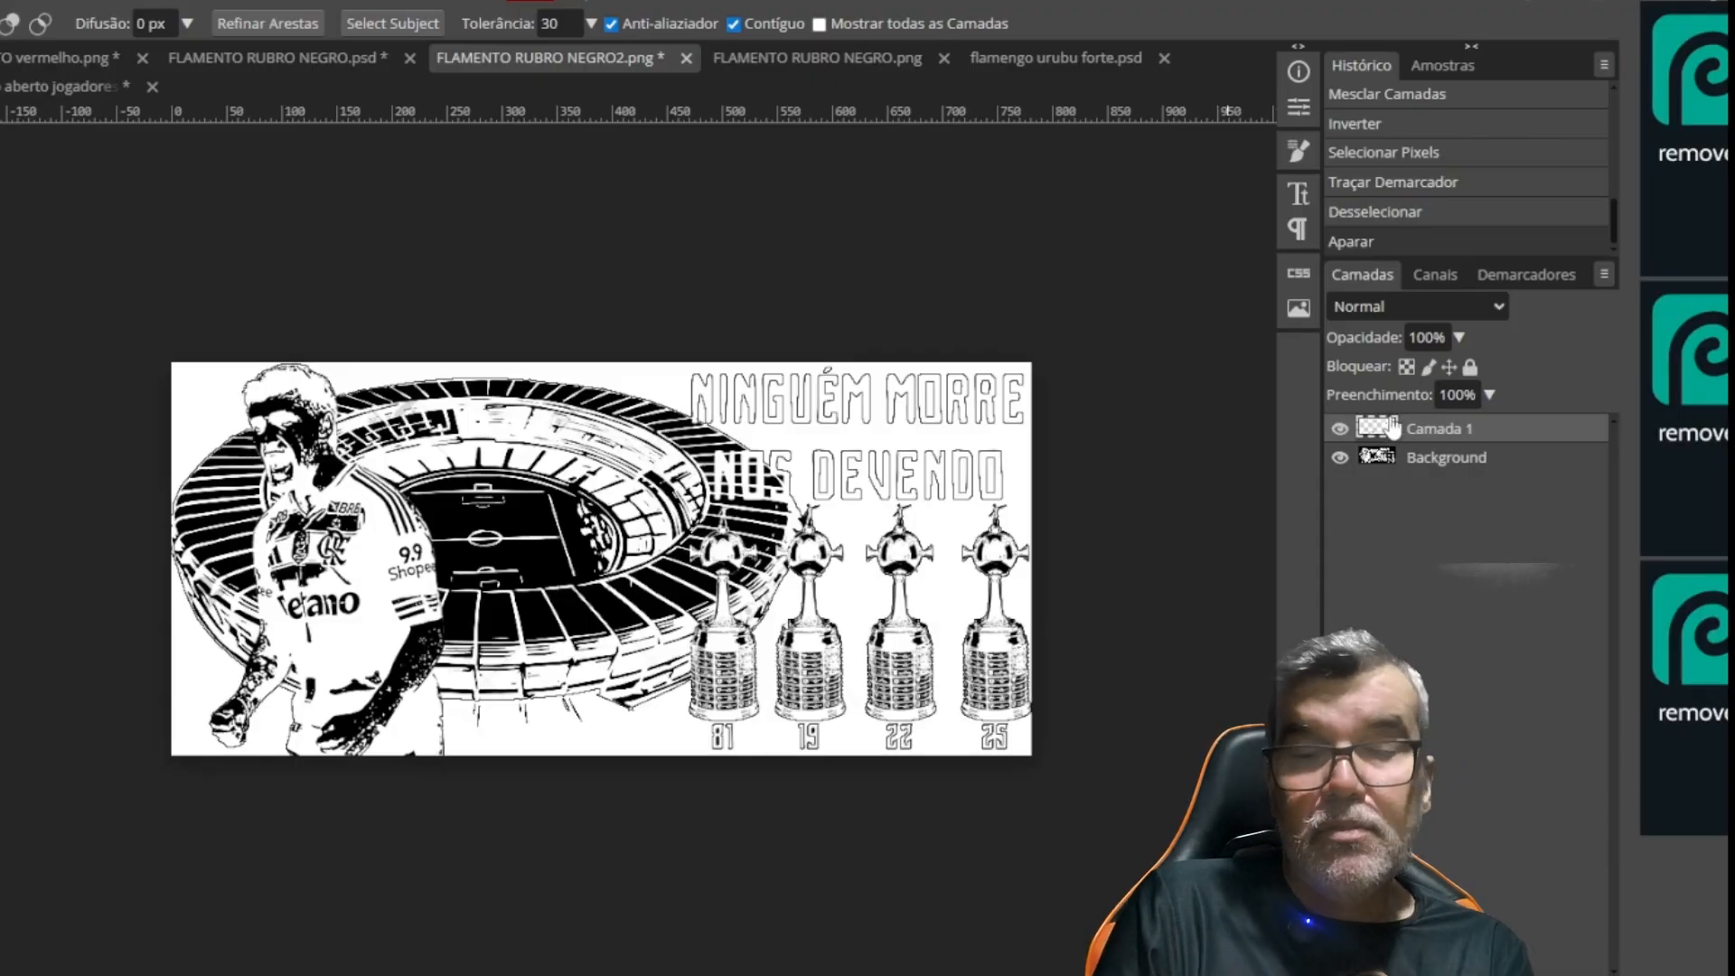
key("ctrl+i")
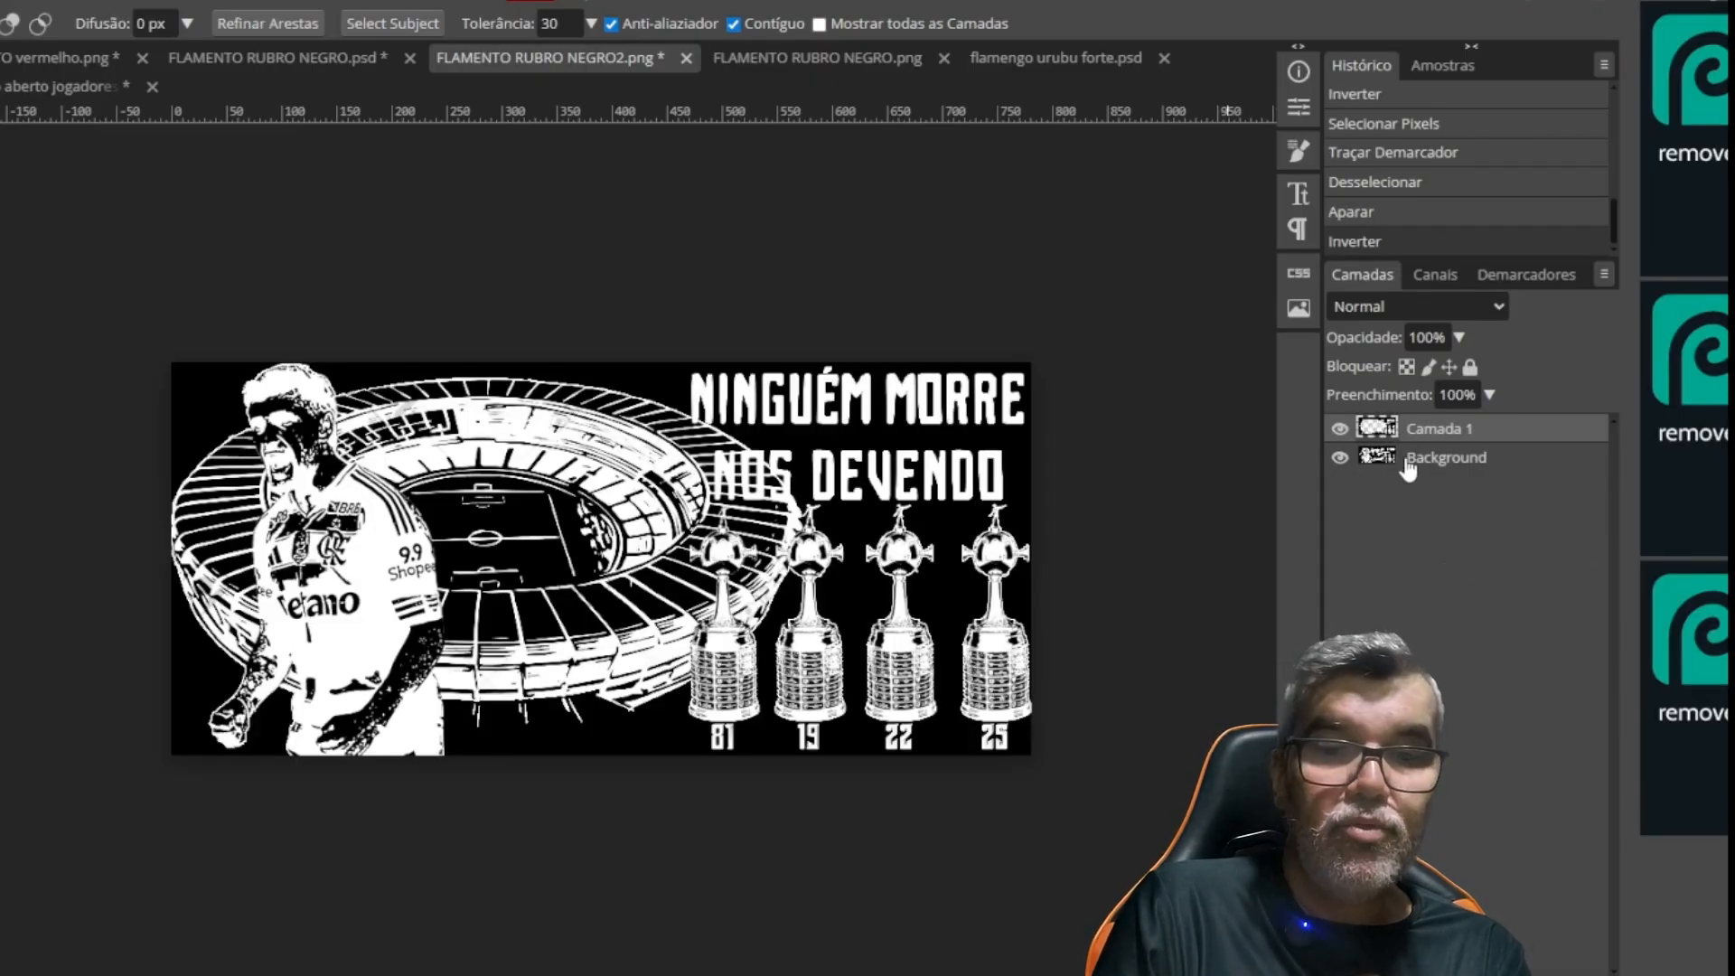
left_click(1410, 461)
key("ctrl+i")
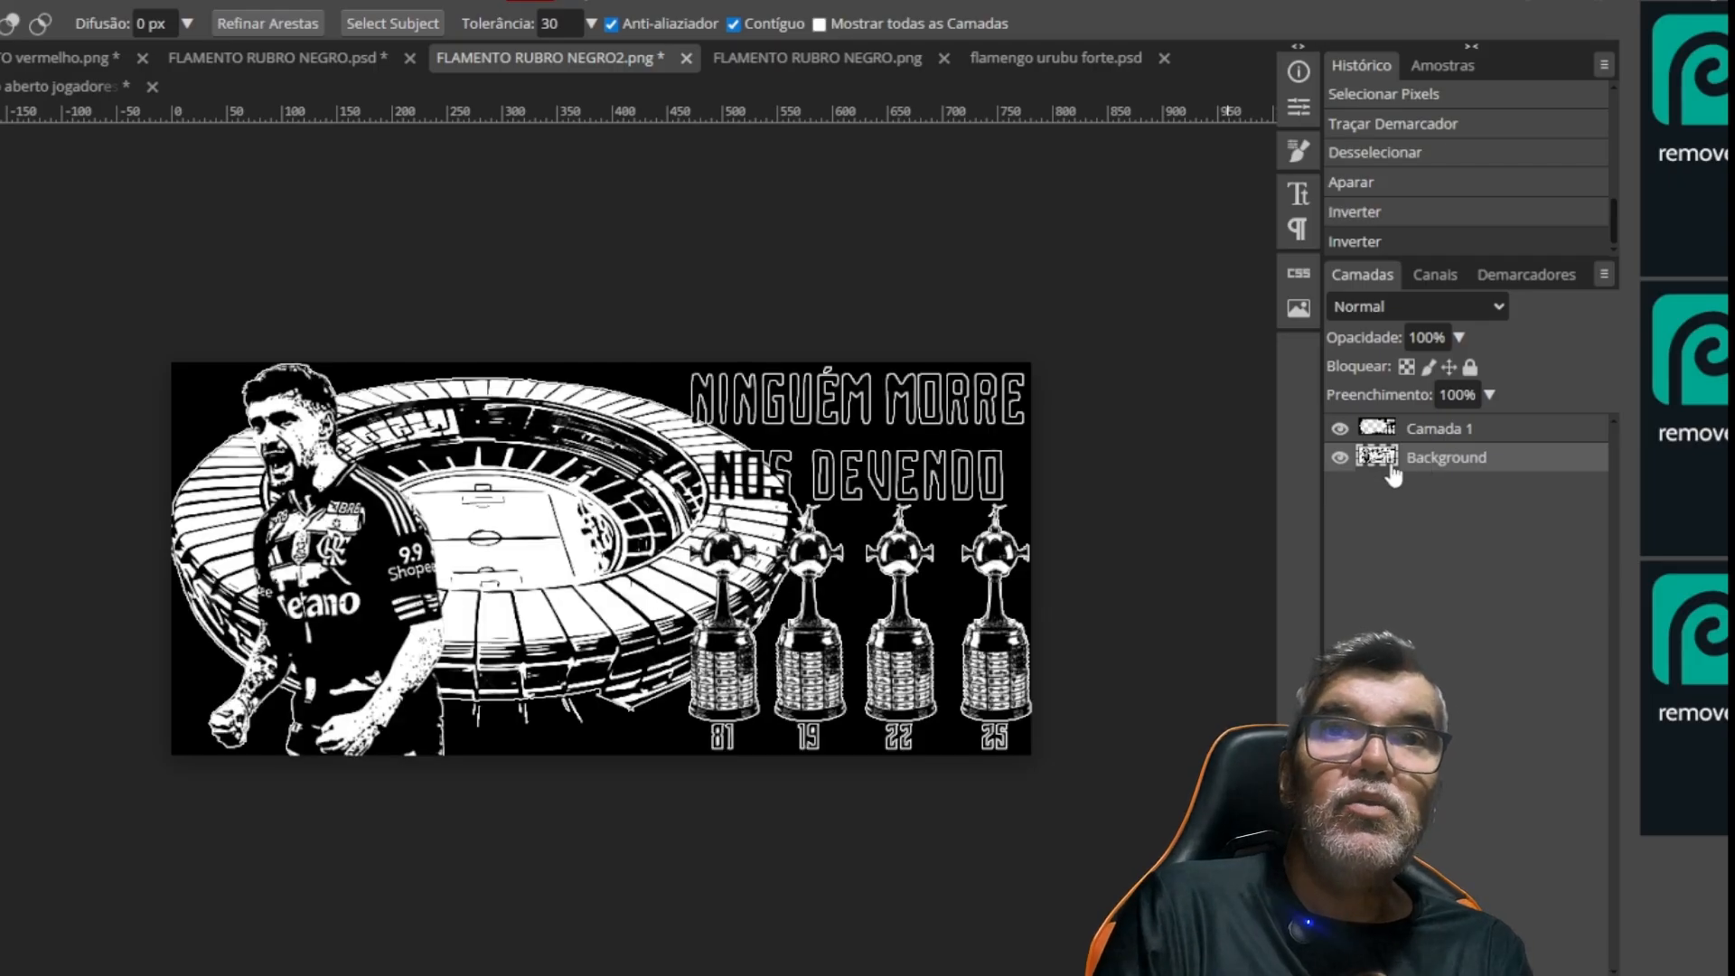
Export the 781 × 357 px artwork as a PNG named FLAMENTO teste2RUBRO NEGRO2 at 100% quality
key("ctrl+alt+shift+s")
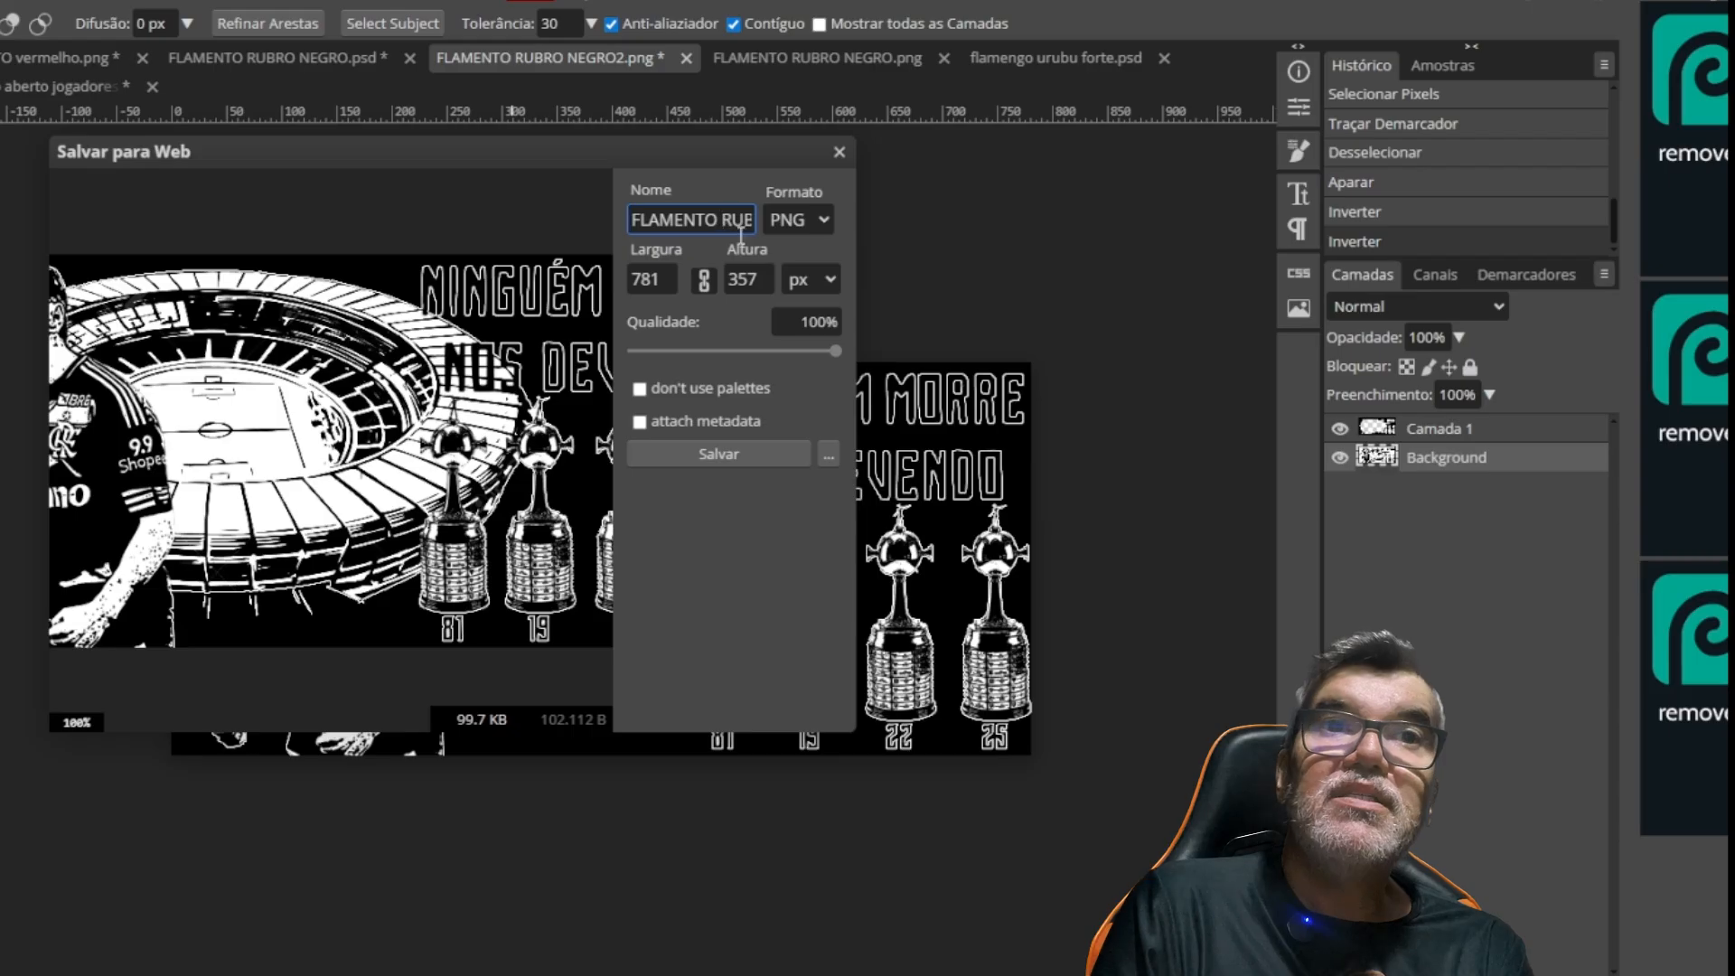
type("teste2")
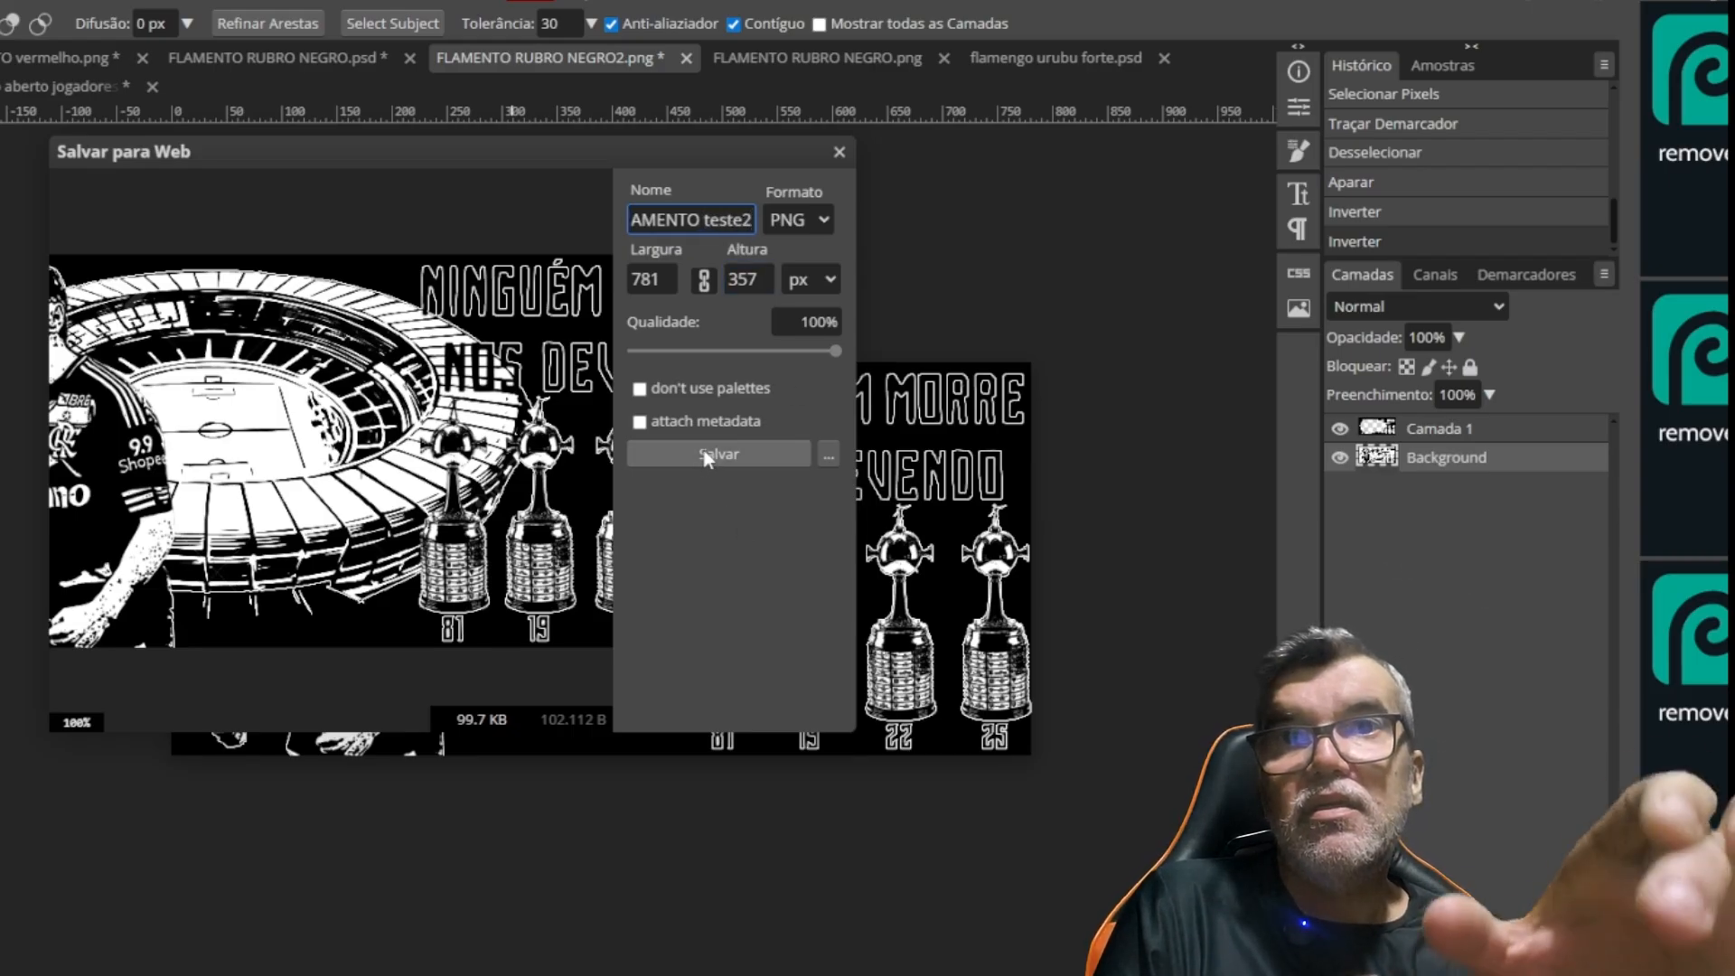
left_click(719, 454)
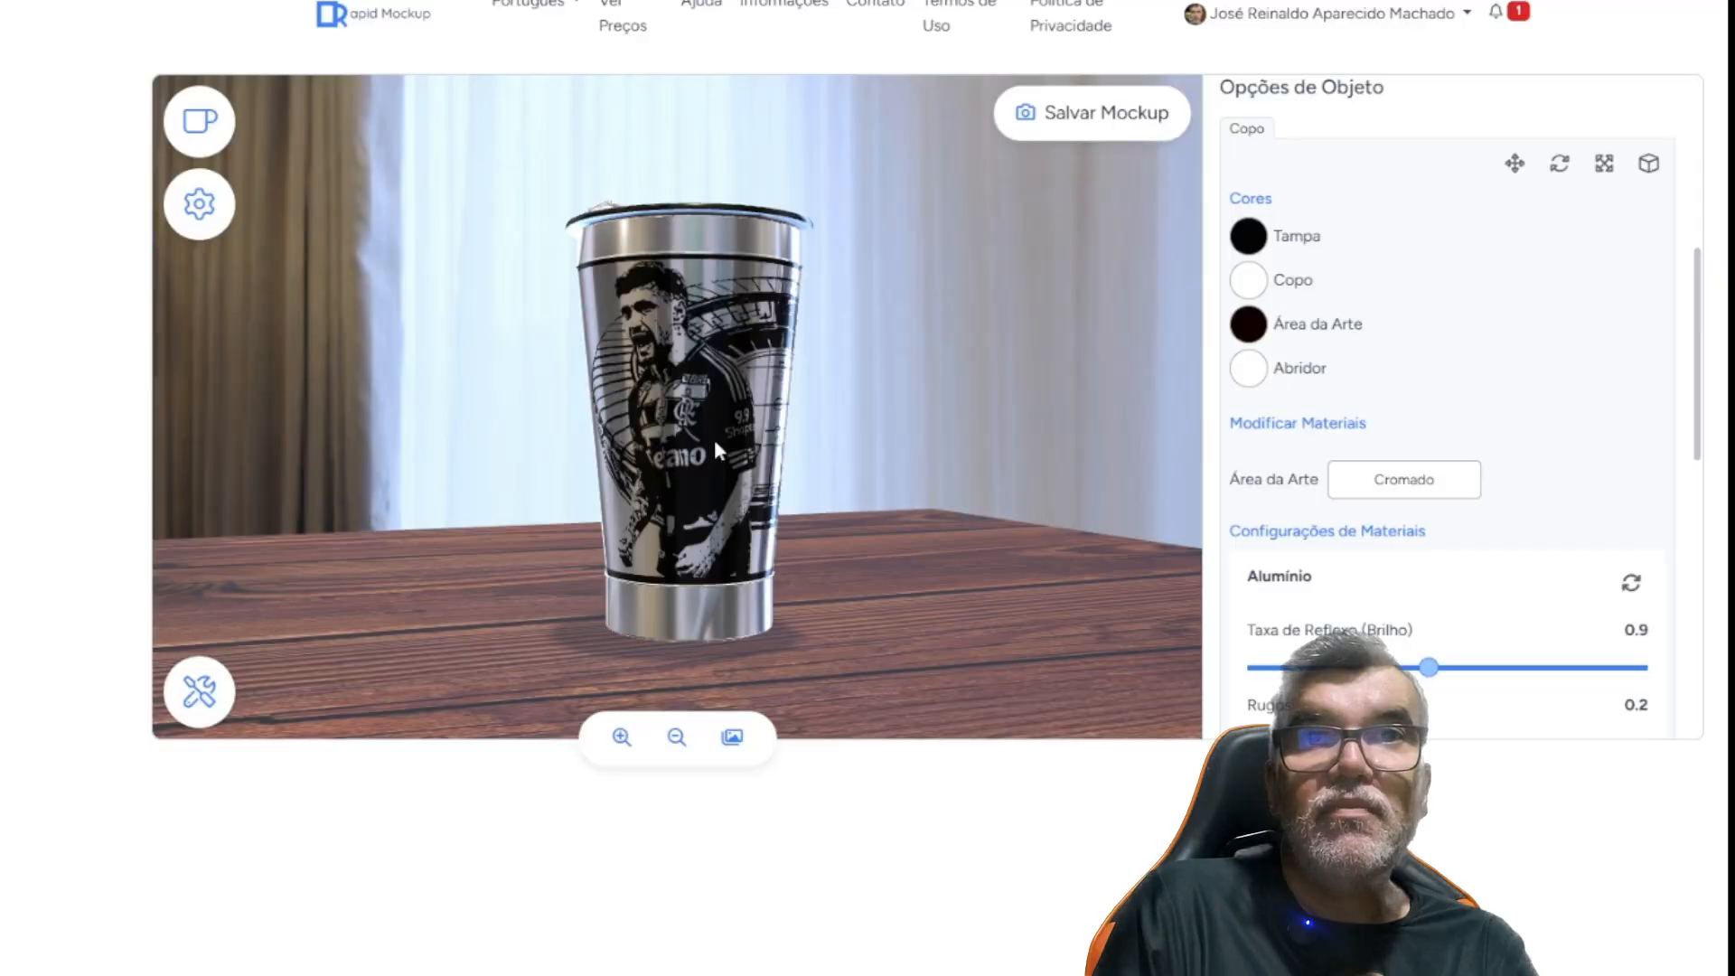
Switch to Rapid Mockup, load FLAMENTO teste2RUBRO NEGRO2.png as the cup's art, and inspect the player and lettering sides
scroll(1433, 402, "up", 5)
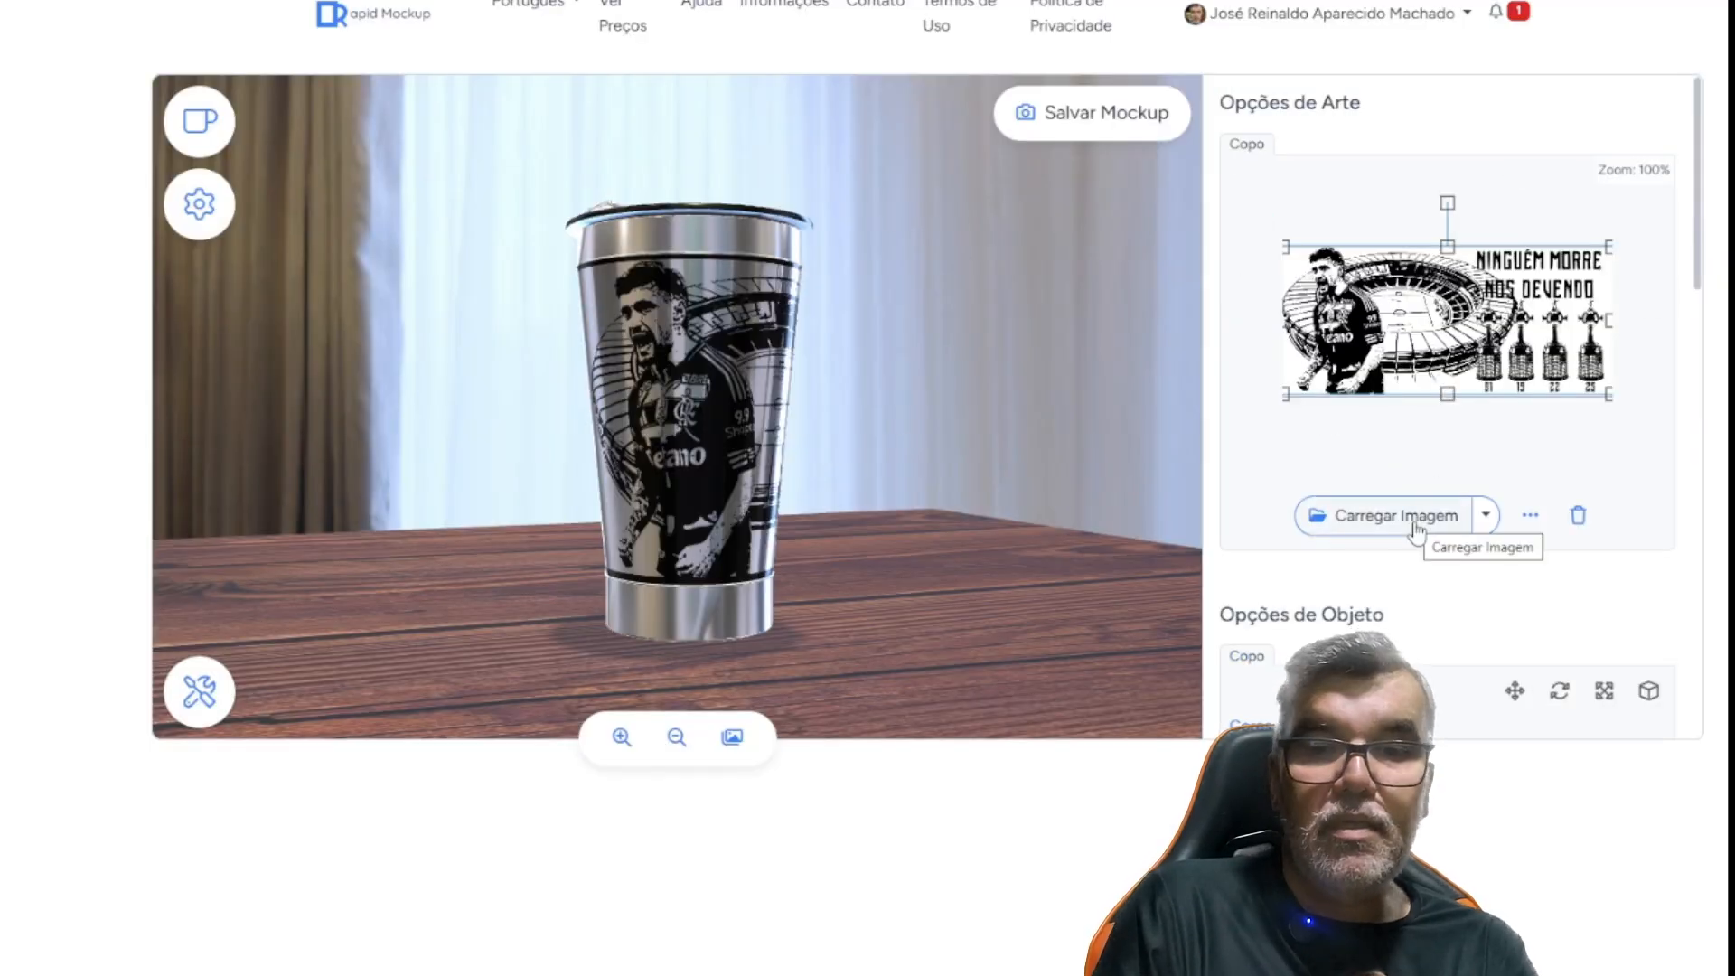
left_click(1365, 529)
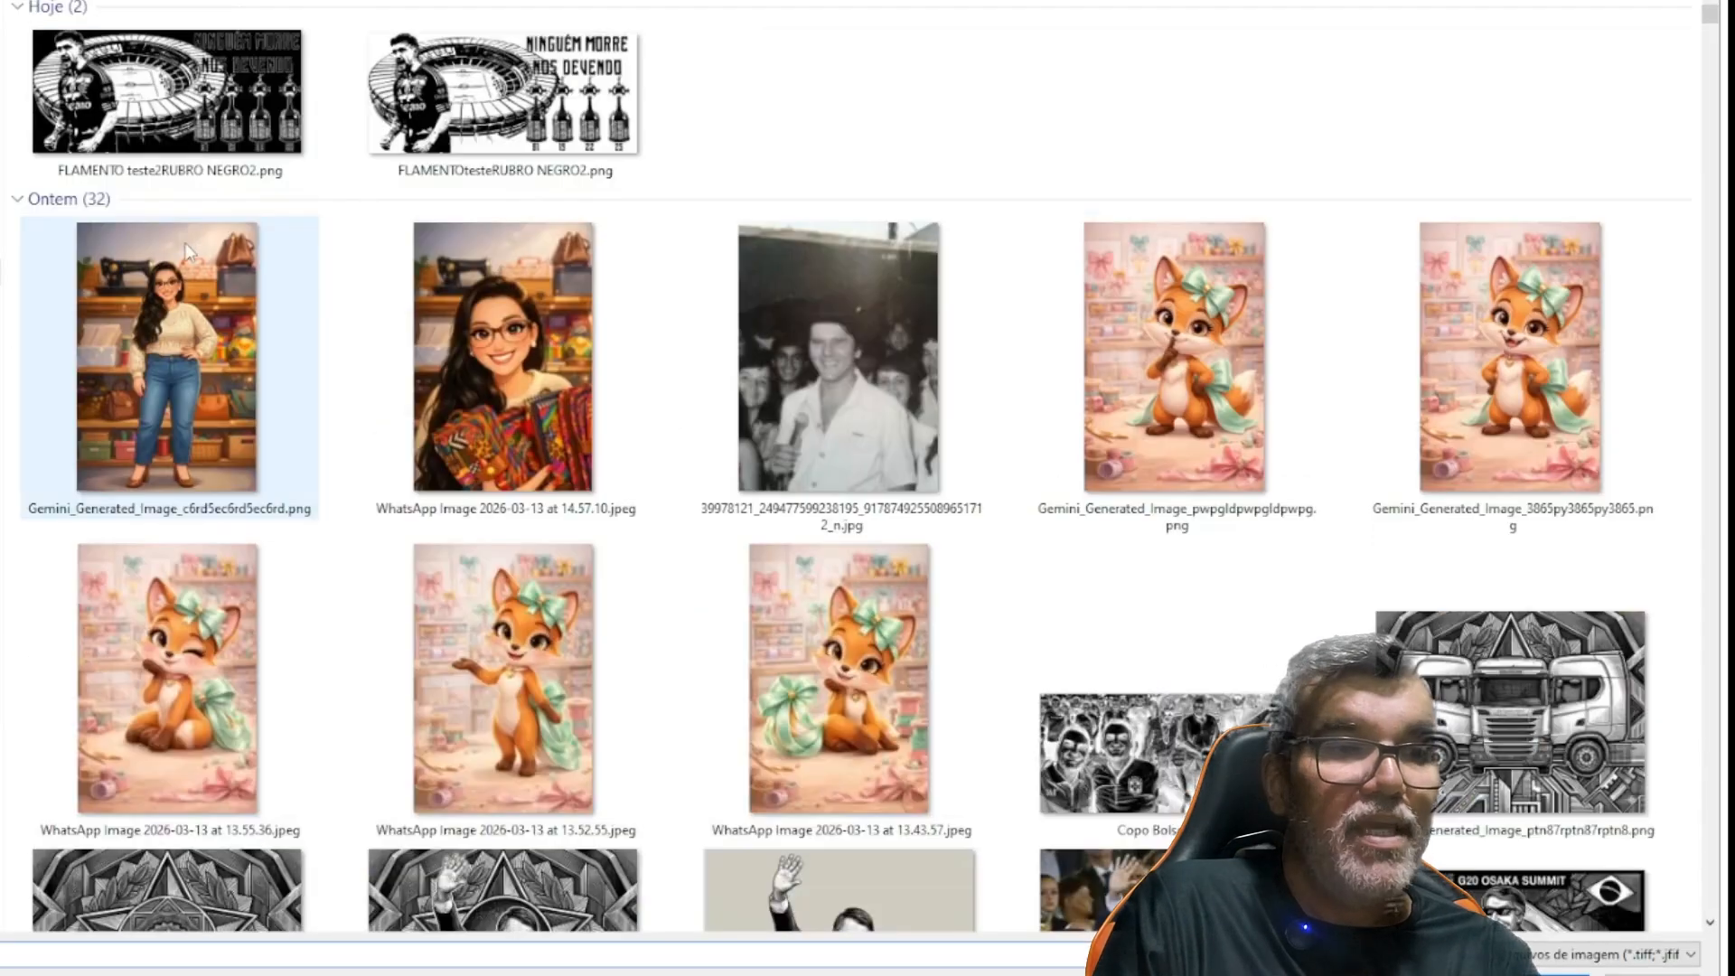
double_click(167, 90)
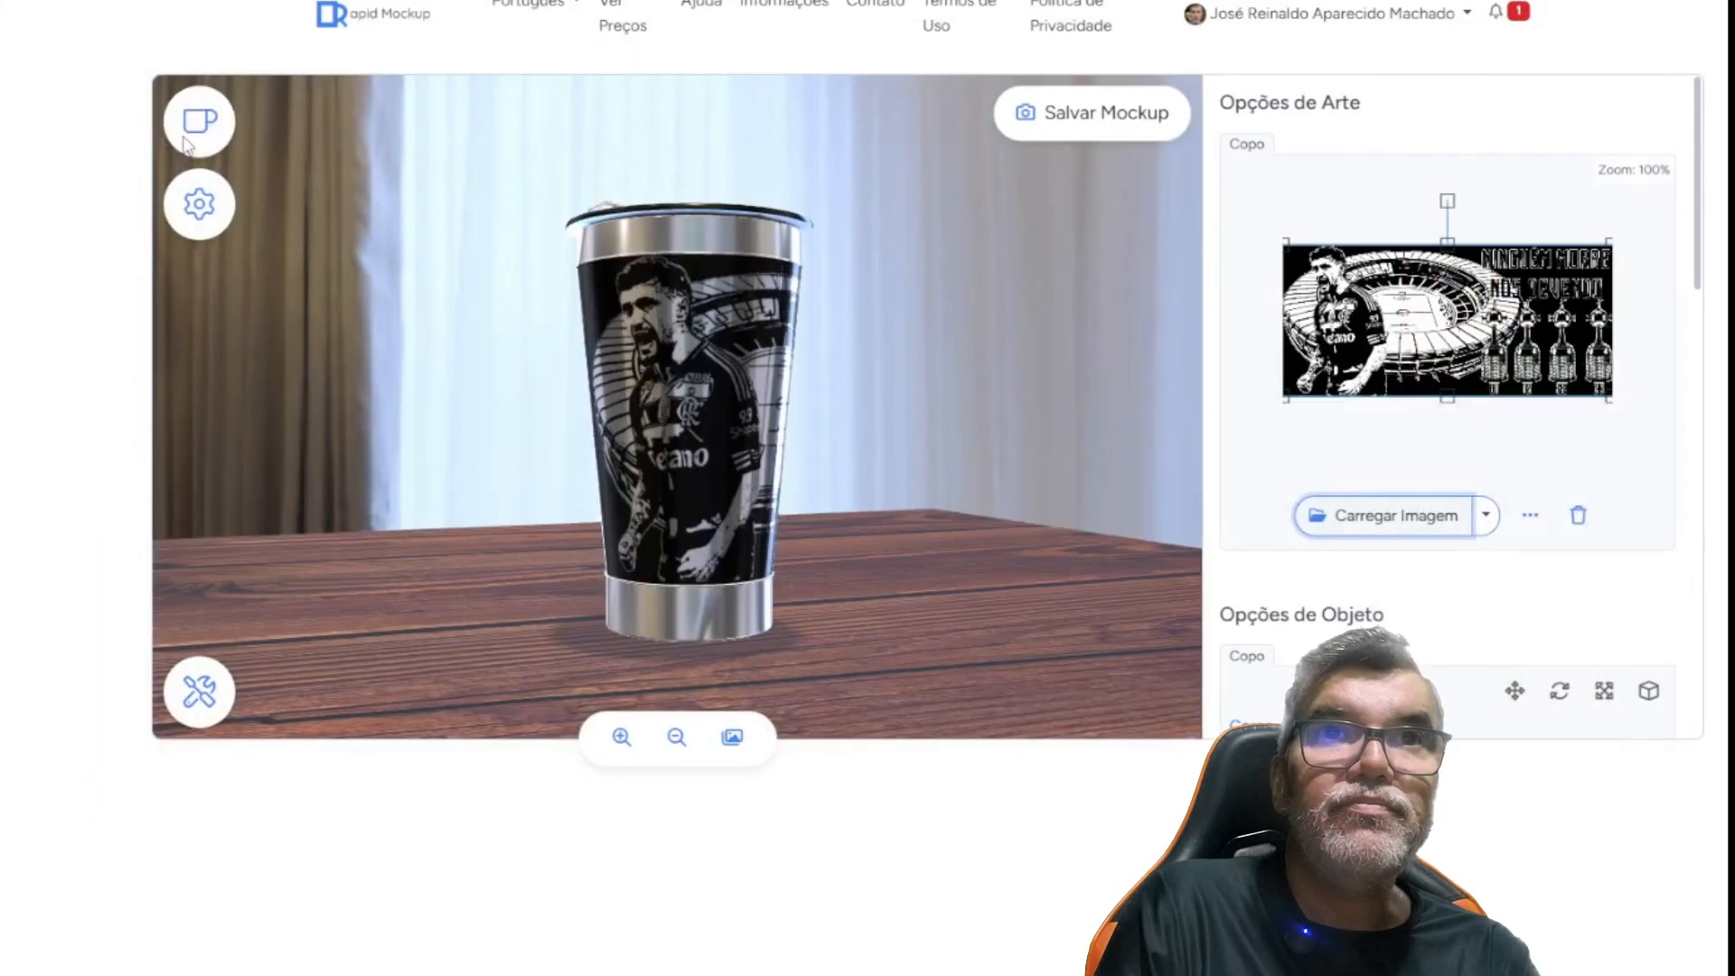
left_click_drag(615, 450, 643, 473)
mouse_move(670, 395)
left_mouse_down()
mouse_move(680, 496)
mouse_move(674, 327)
mouse_move(685, 400)
left_mouse_up()
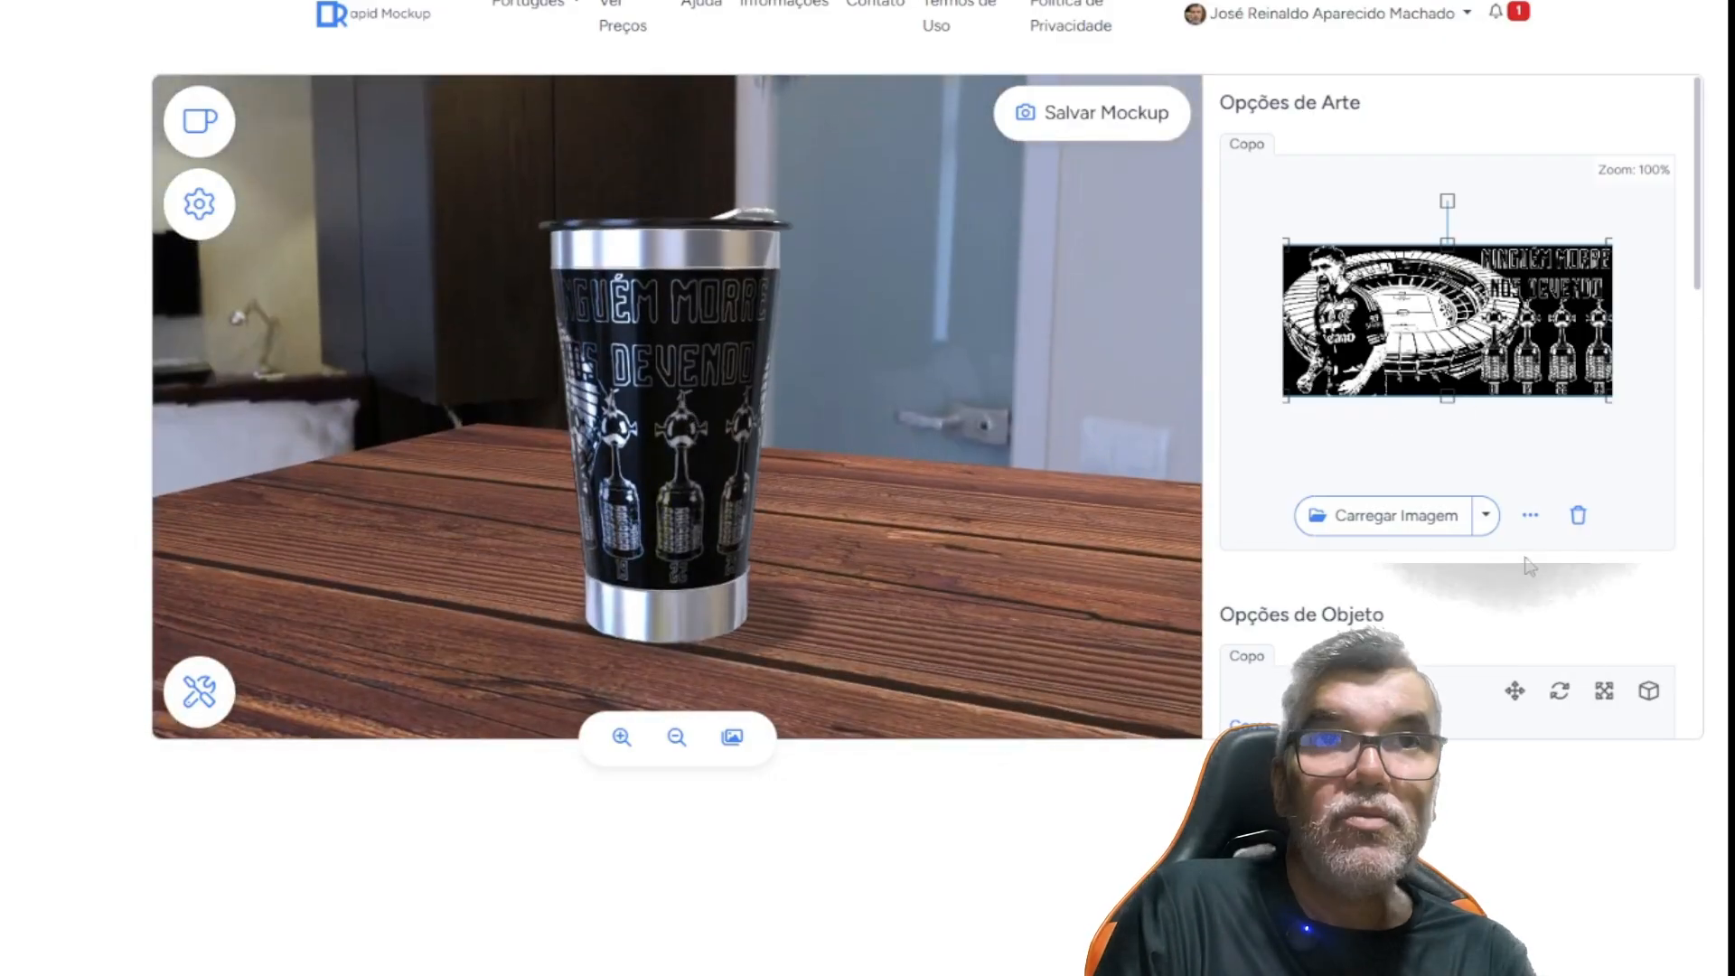
Try the Plástico (Padrão) material on the cup's art area, and inspect the artwork around the cup
scroll(1690, 543, "down", 1)
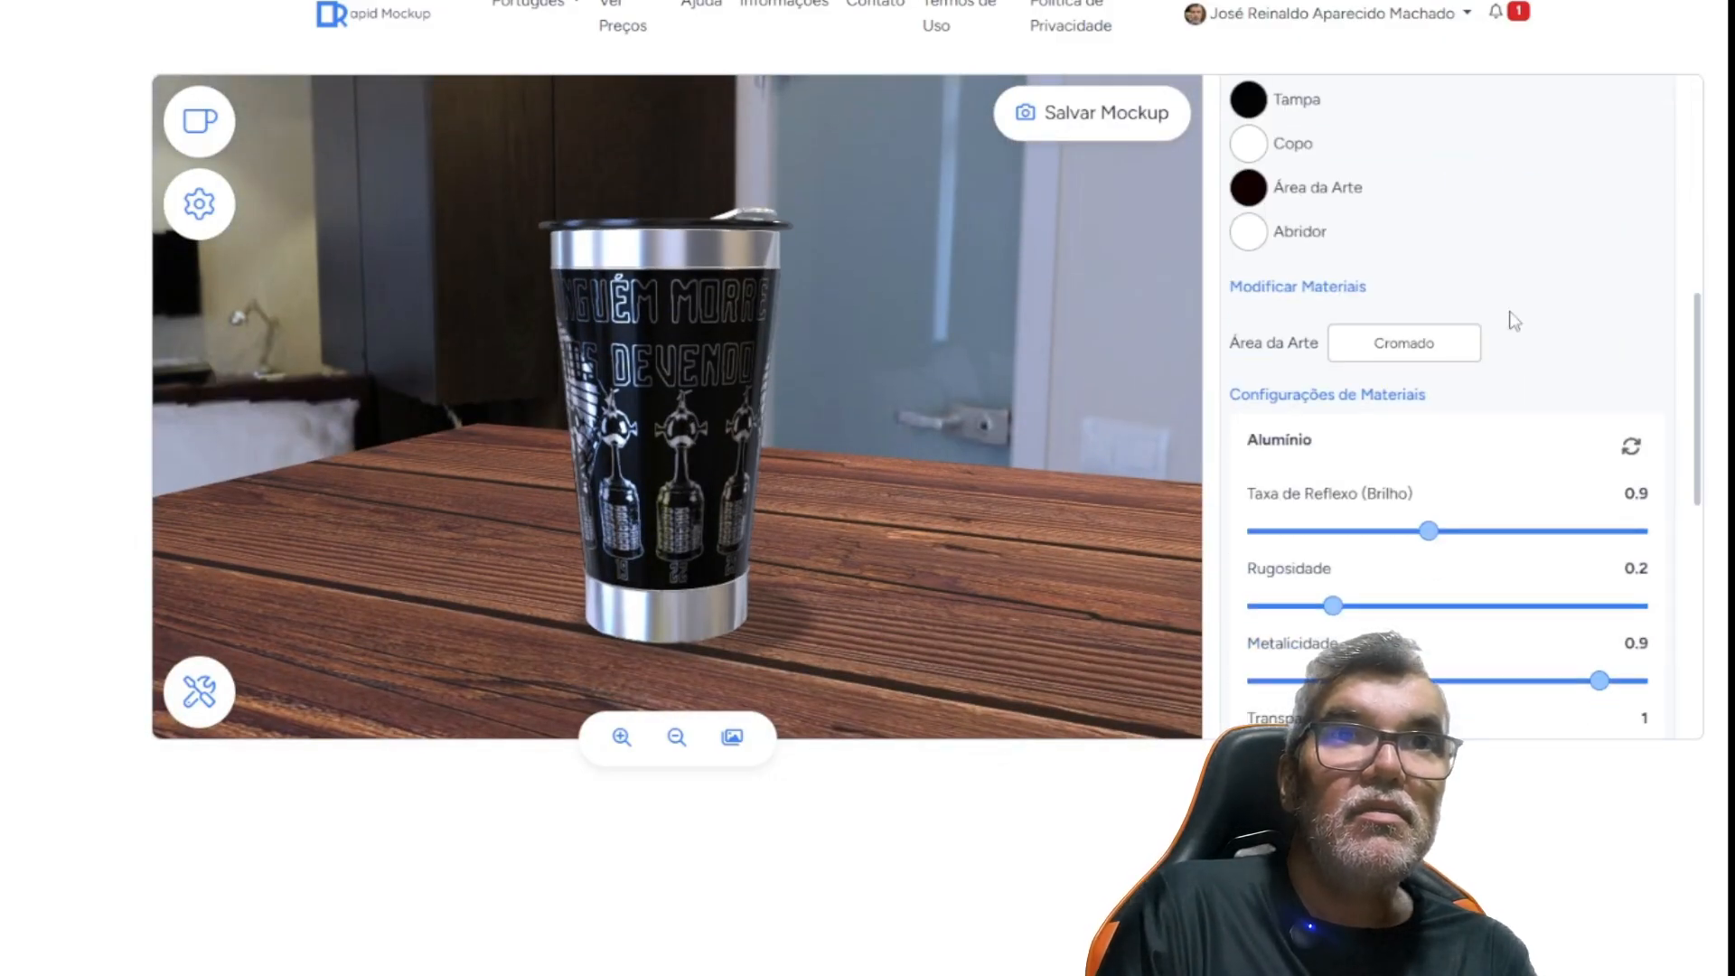
left_click(1412, 346)
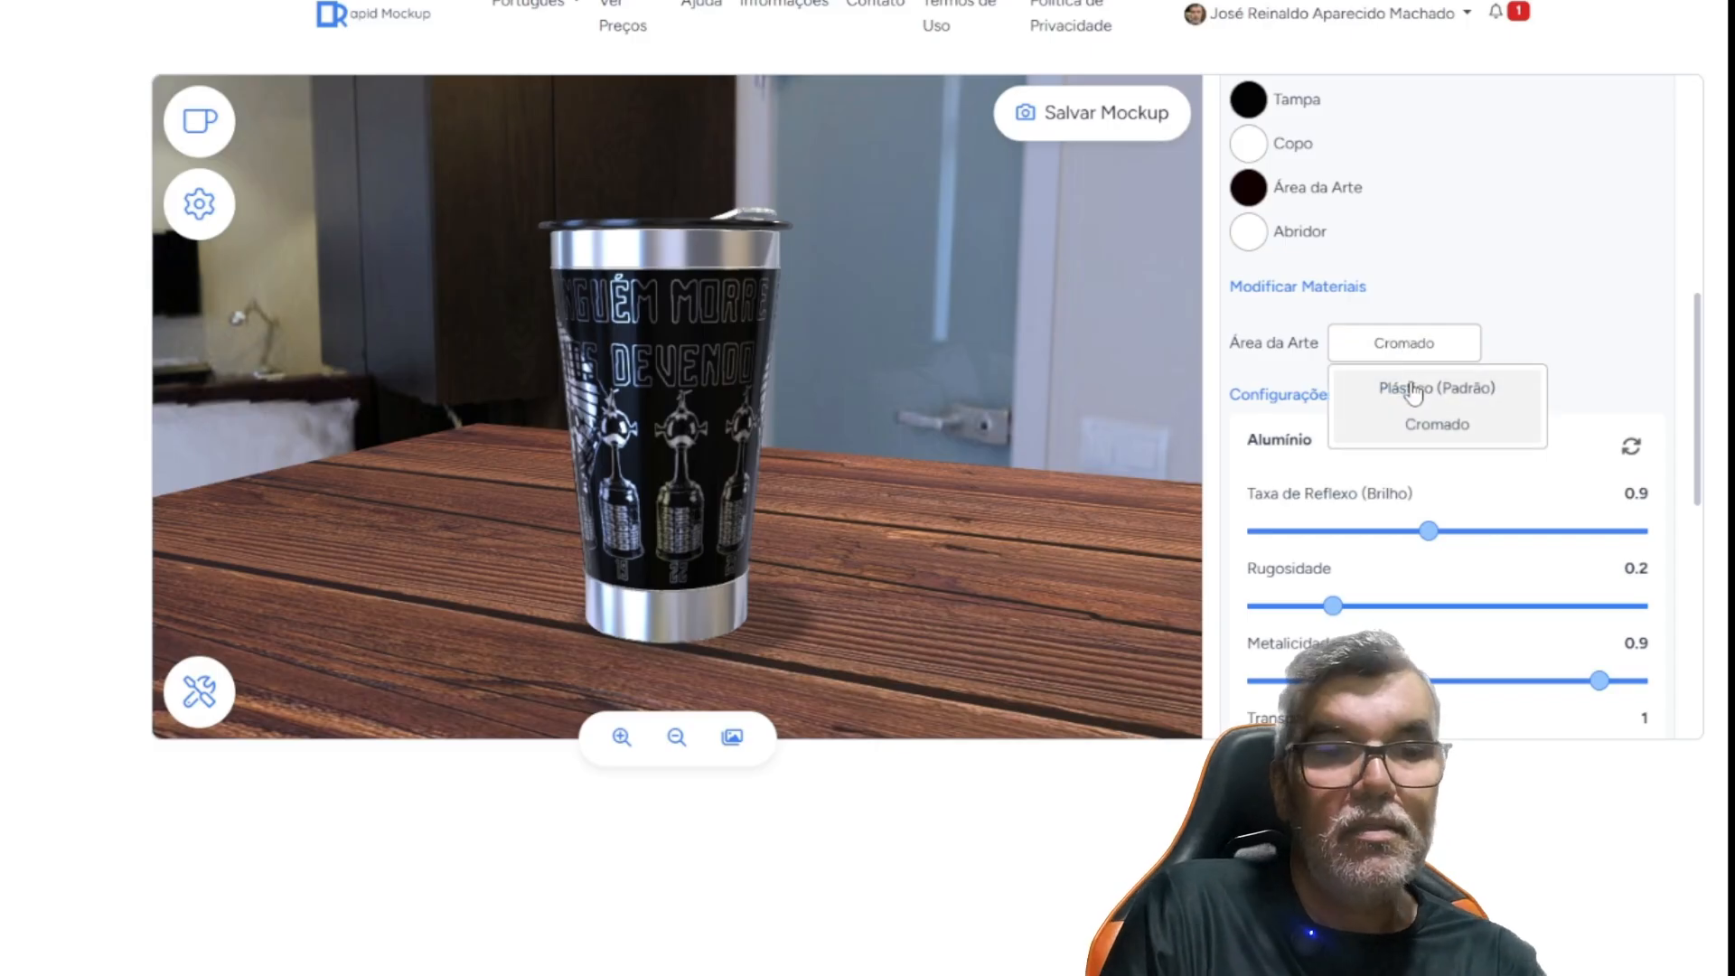
left_click(1414, 391)
left_click_drag(621, 447, 785, 425)
left_click_drag(579, 417, 1124, 377)
Return the cup's art area to the Cromado material and inspect the engraved look
left_click(1374, 343)
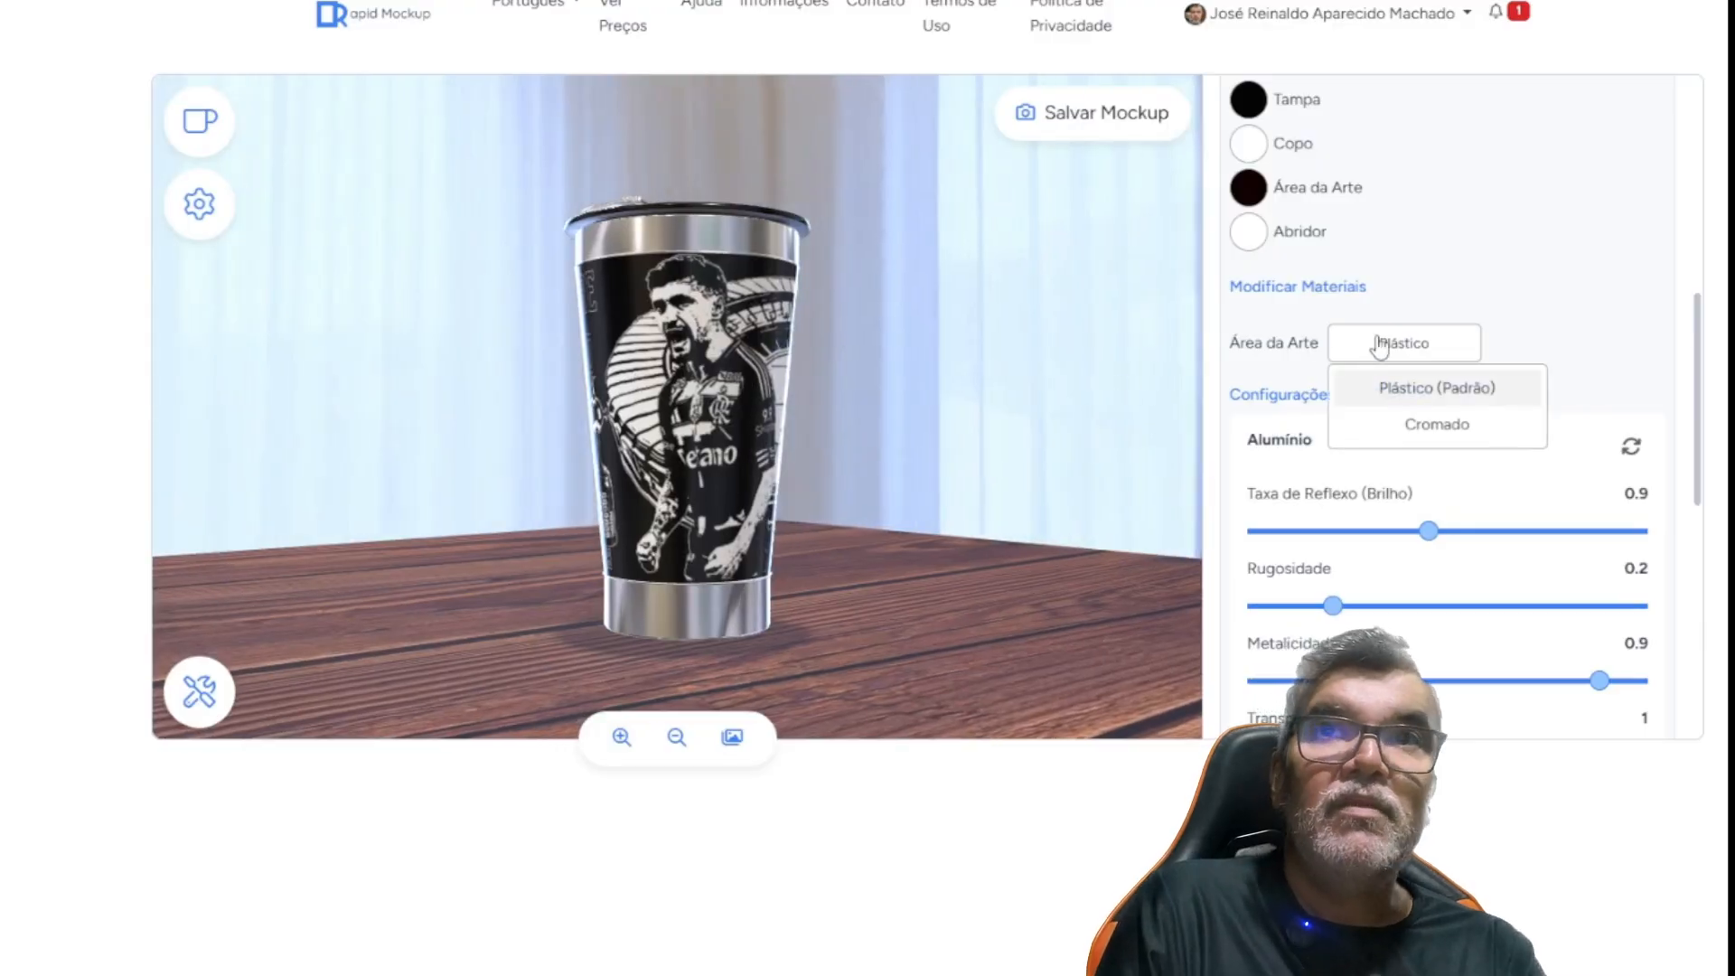
left_click(1420, 428)
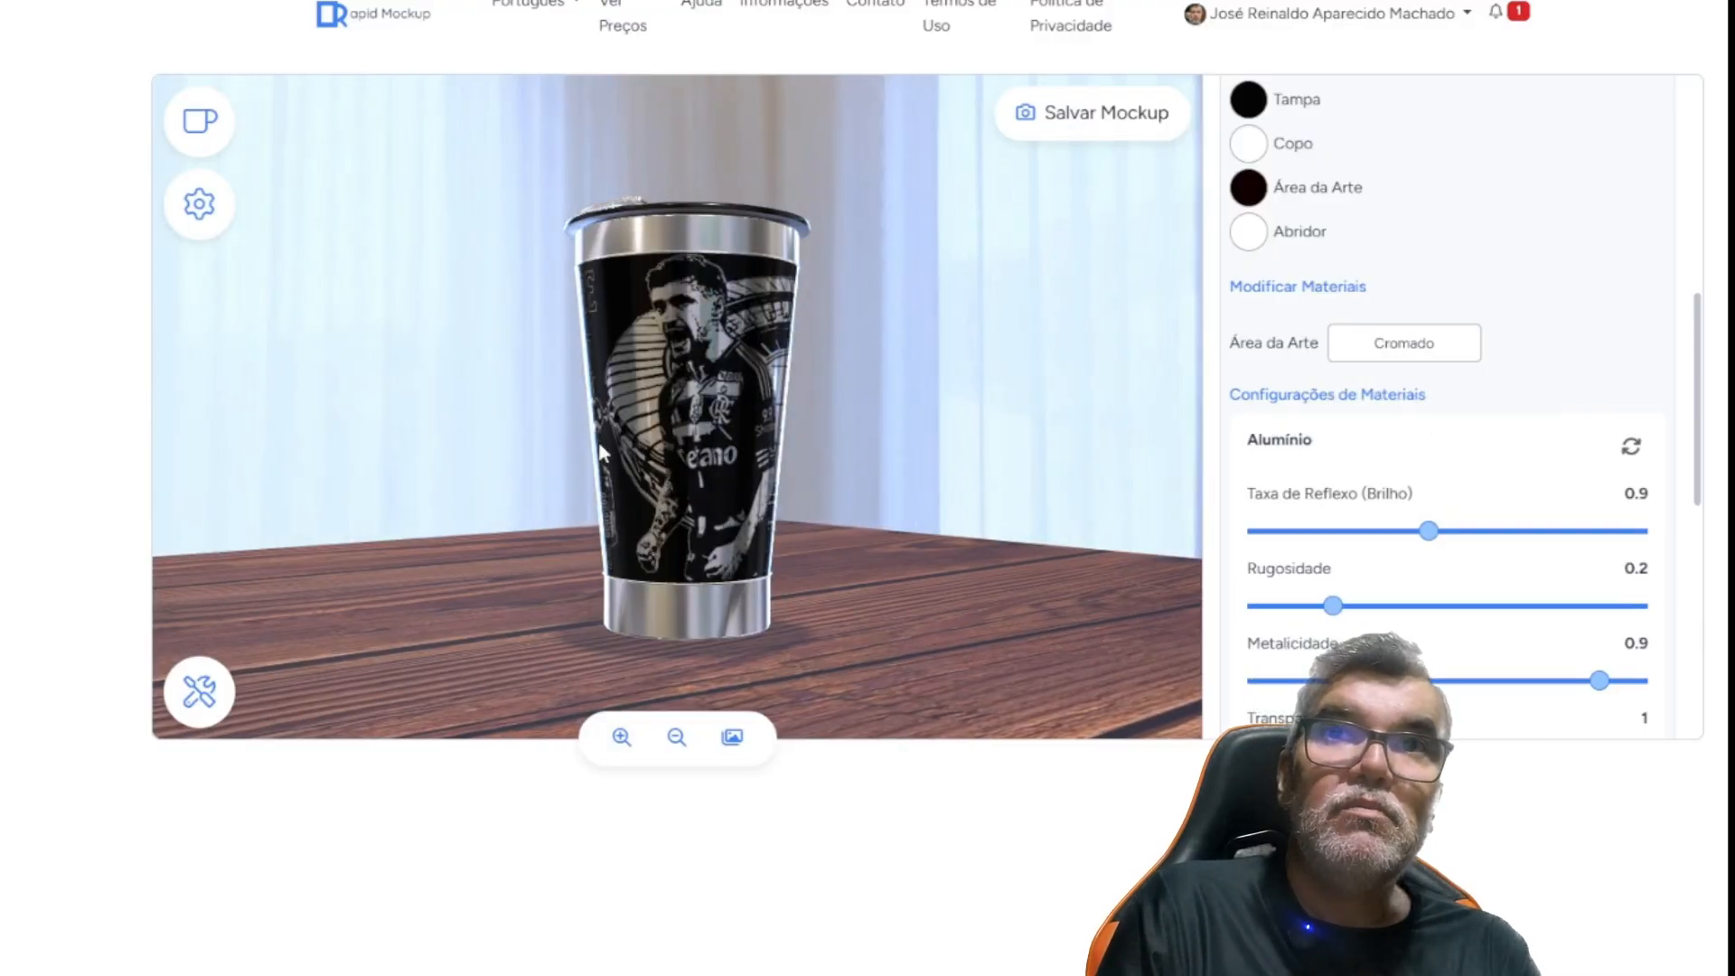
left_click_drag(740, 454, 683, 454)
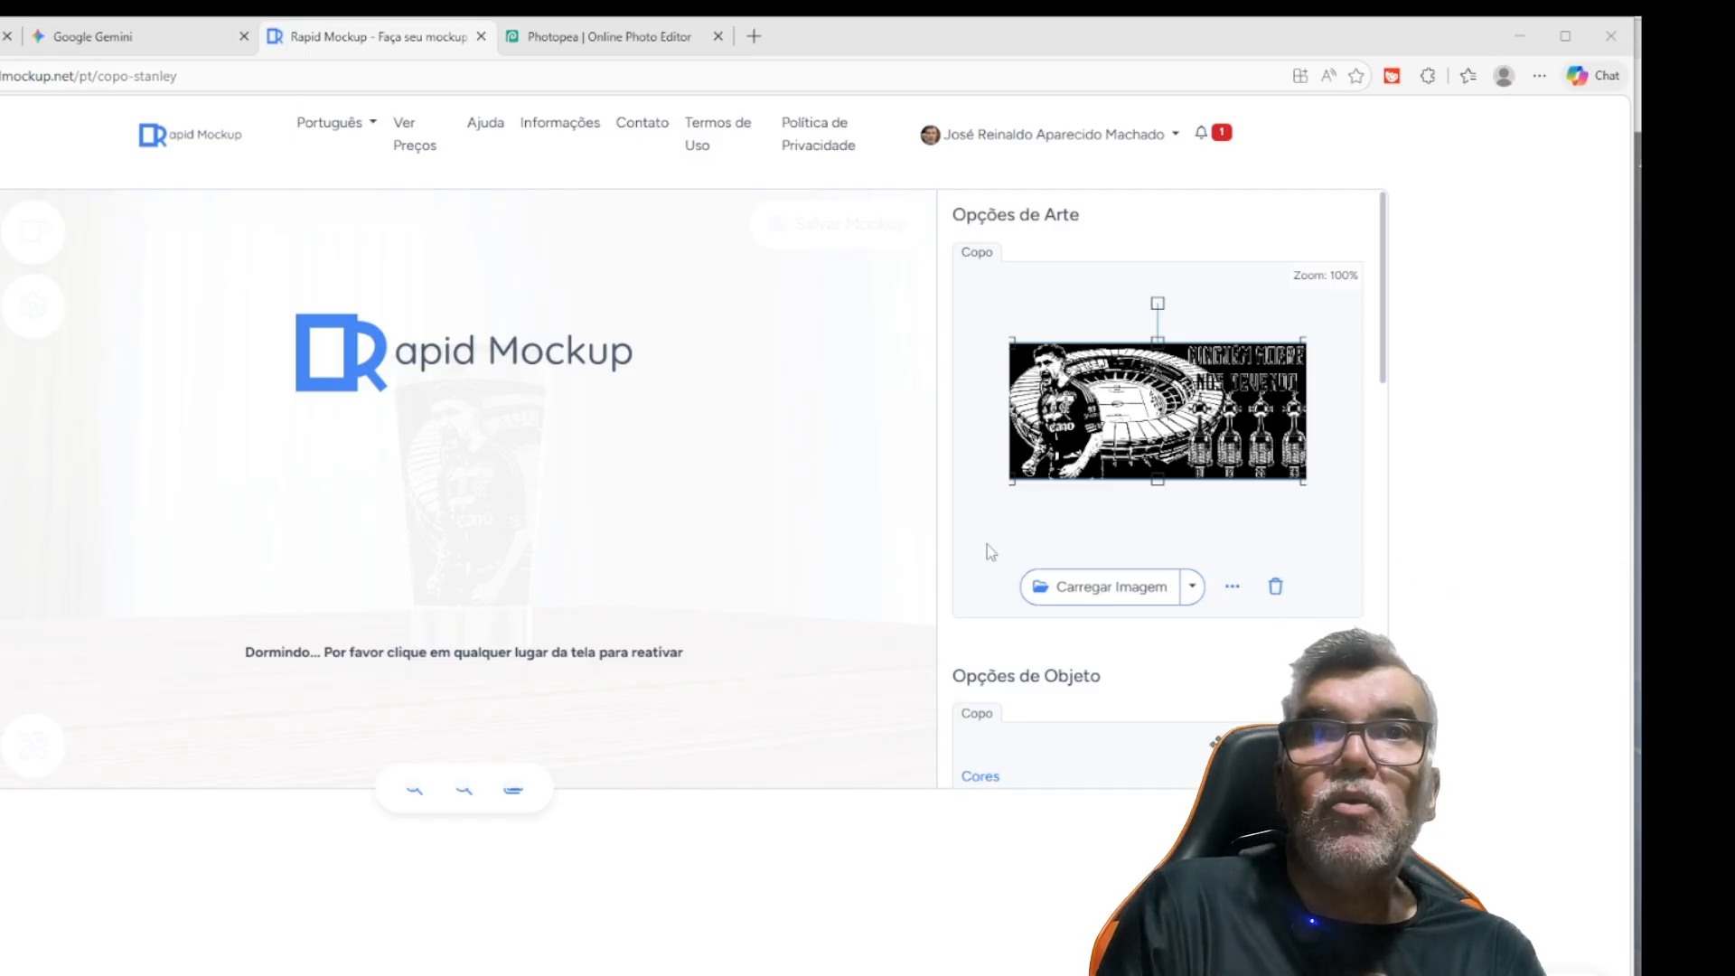
Reactivate the sleeping cup preview, and examine the artwork from the lettering side to the player side
left_click(756, 519)
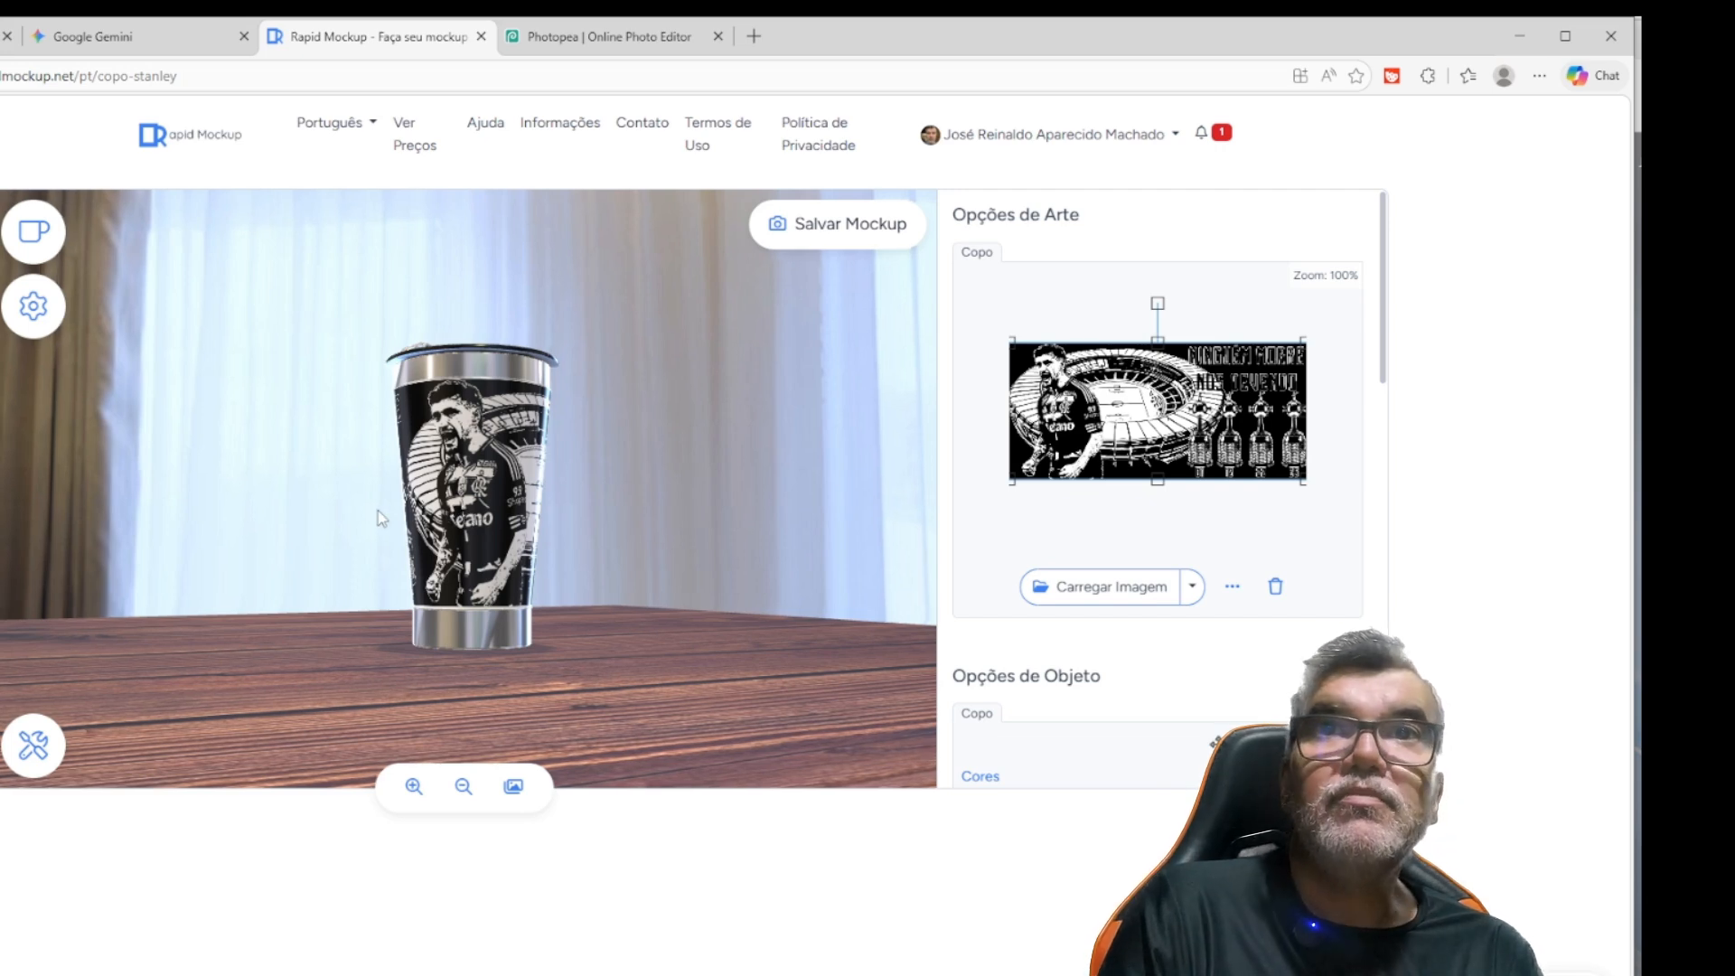
left_click_drag(377, 511, 514, 510)
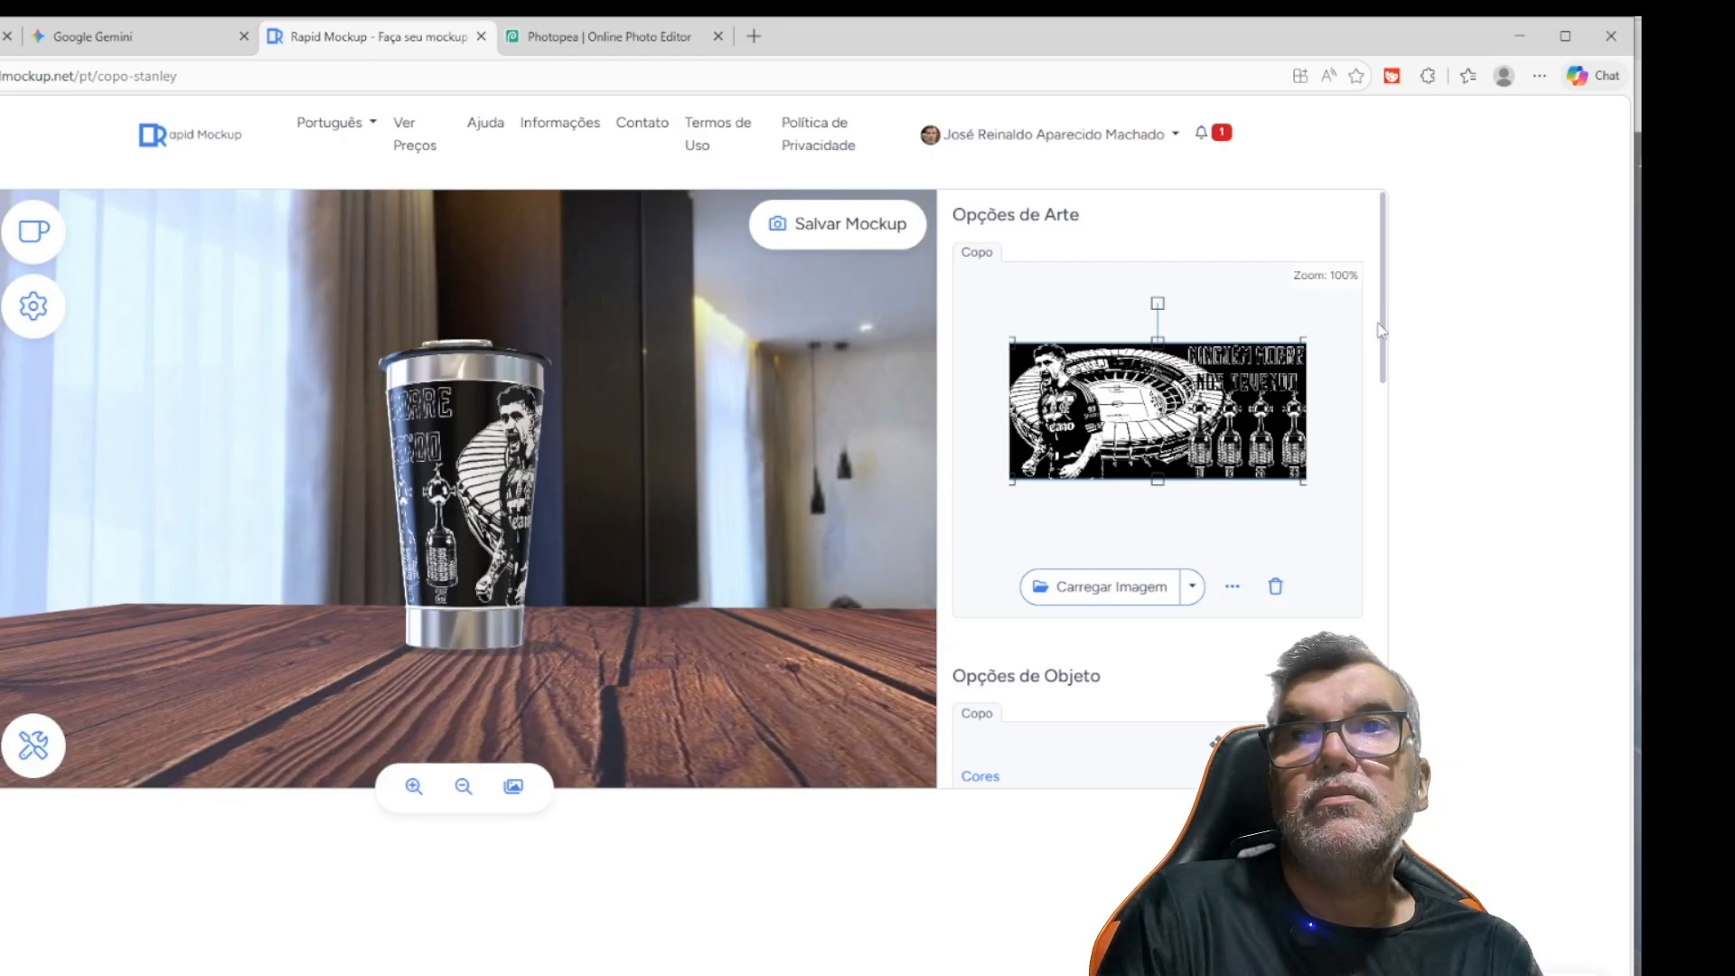
left_click_drag(1389, 335, 1366, 515)
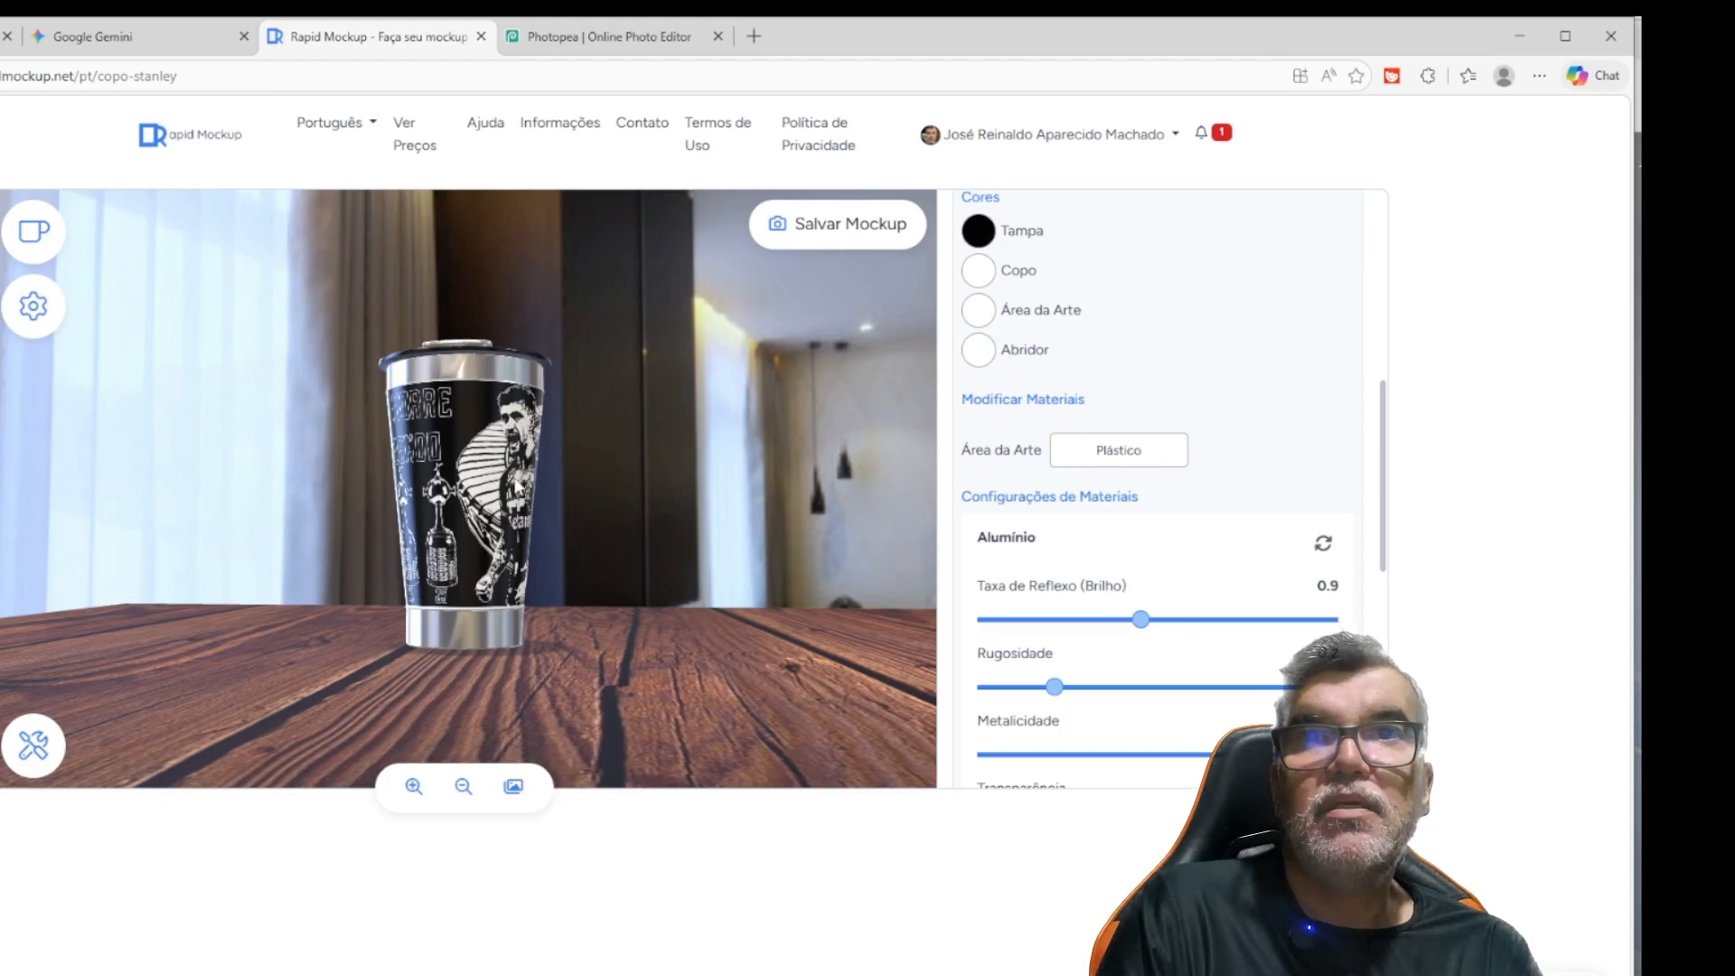
left_click_drag(464, 499, 368, 506)
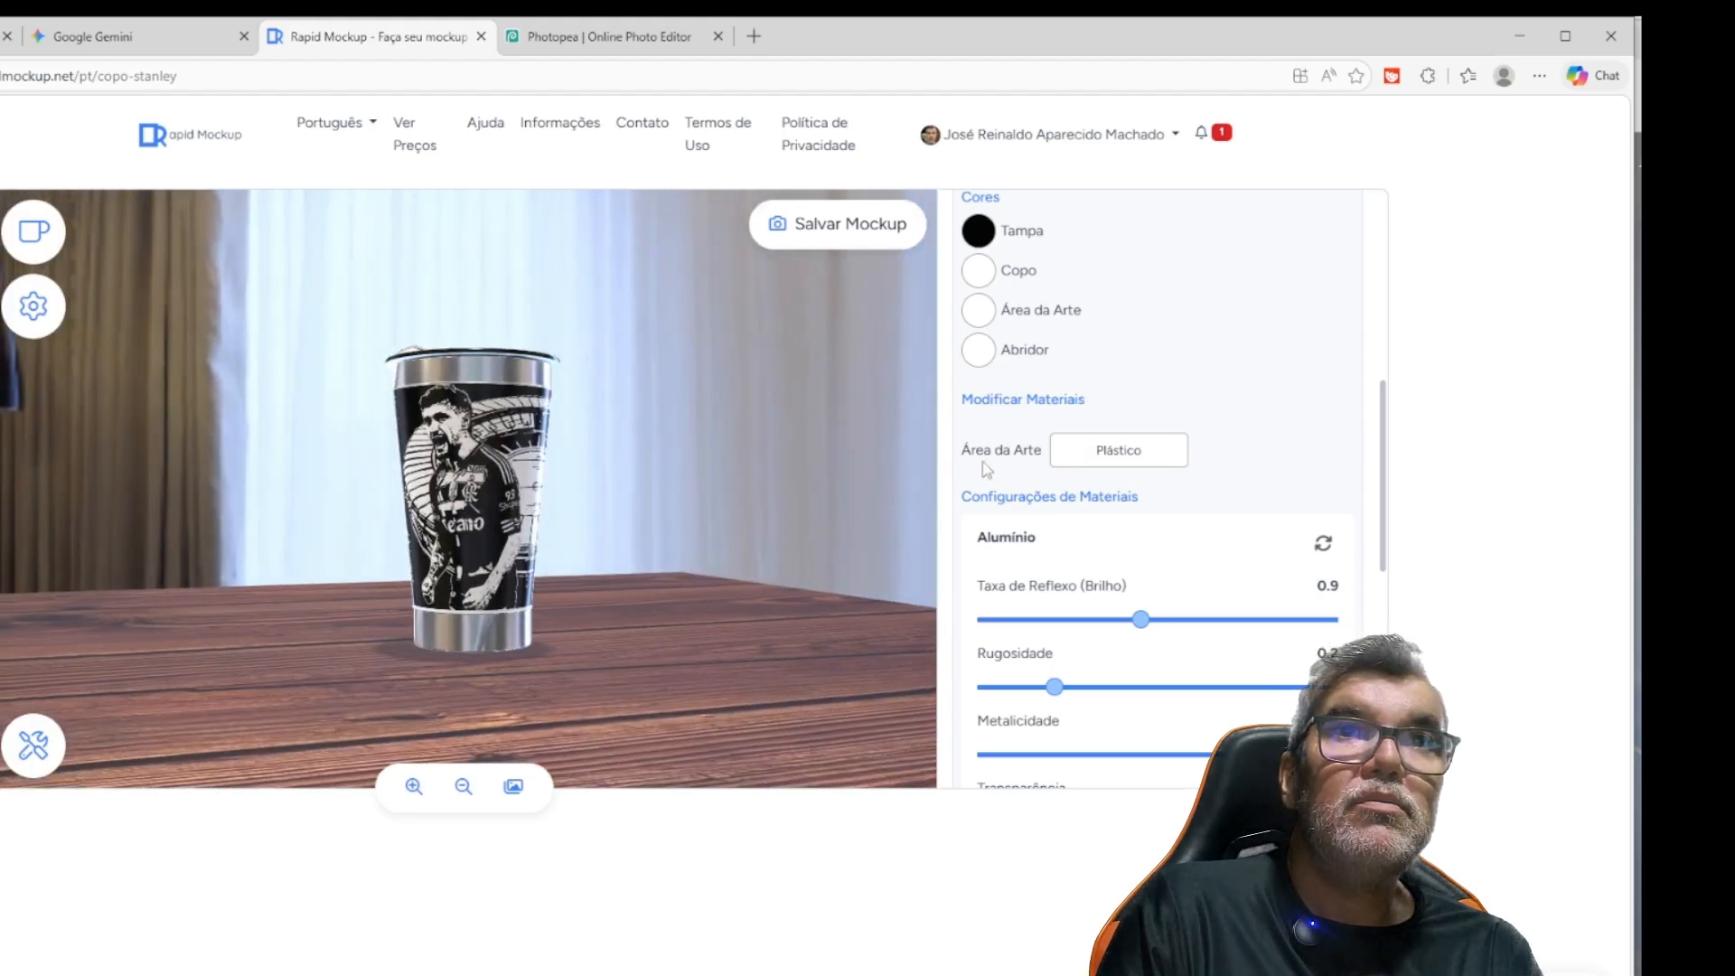
Set the art area's material to Cromado, and check the player and trophy artwork on the cup
left_click(1092, 461)
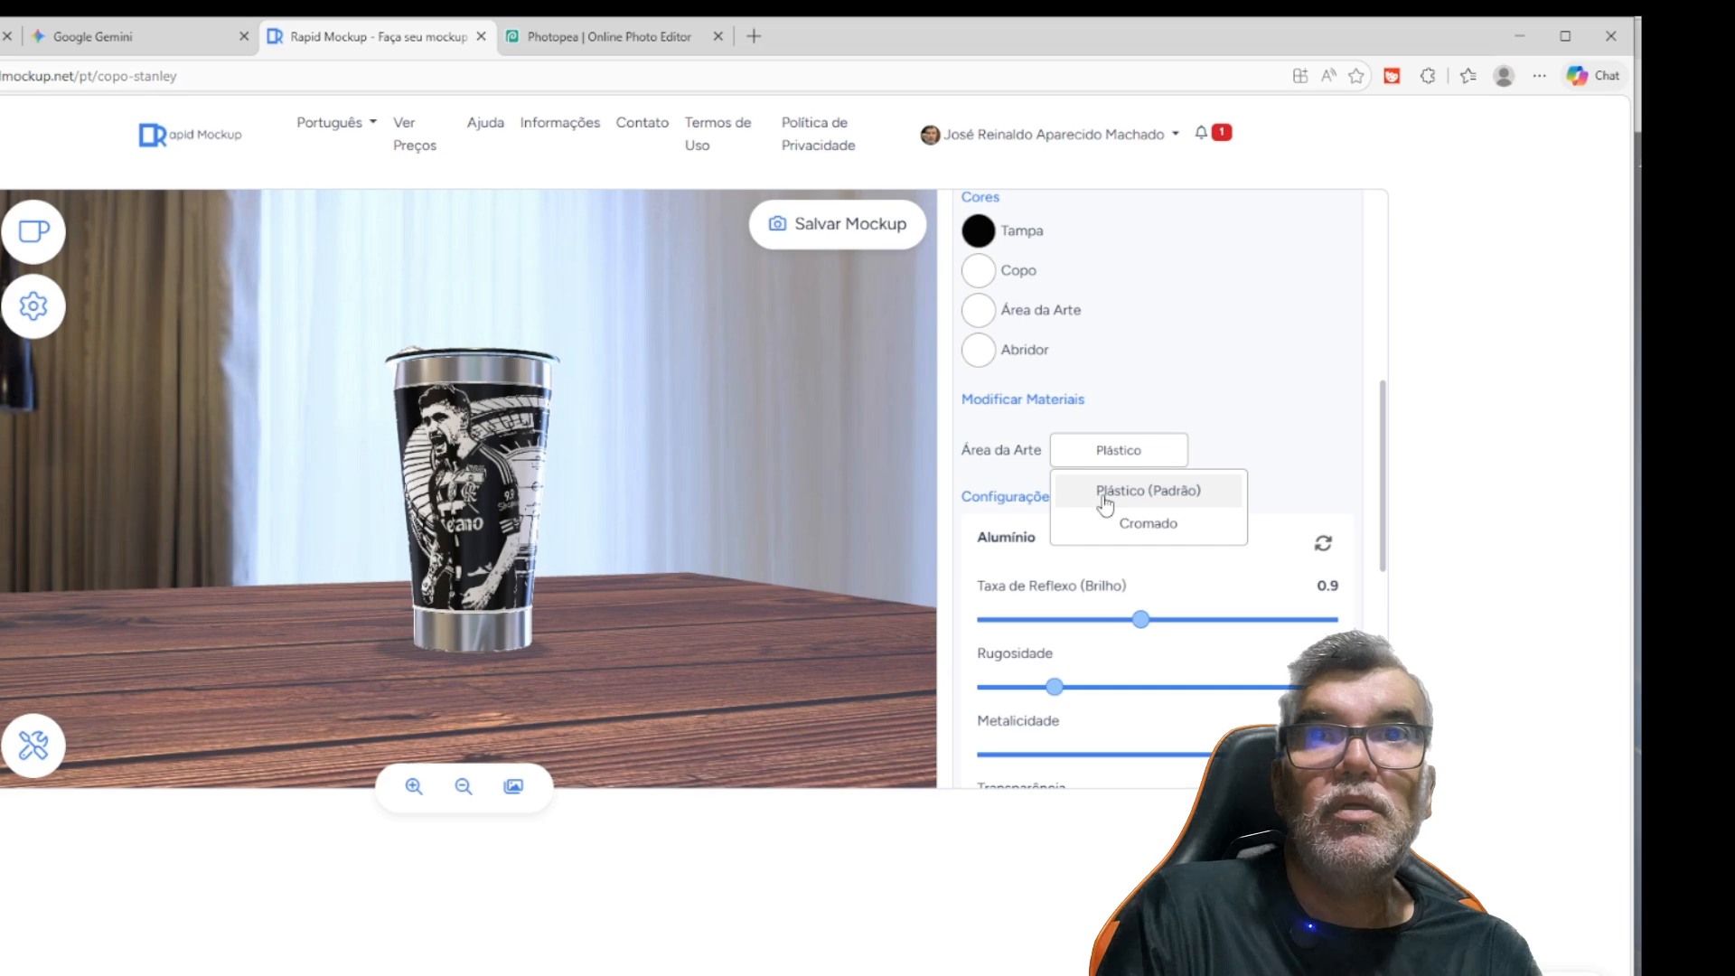
left_click(1104, 500)
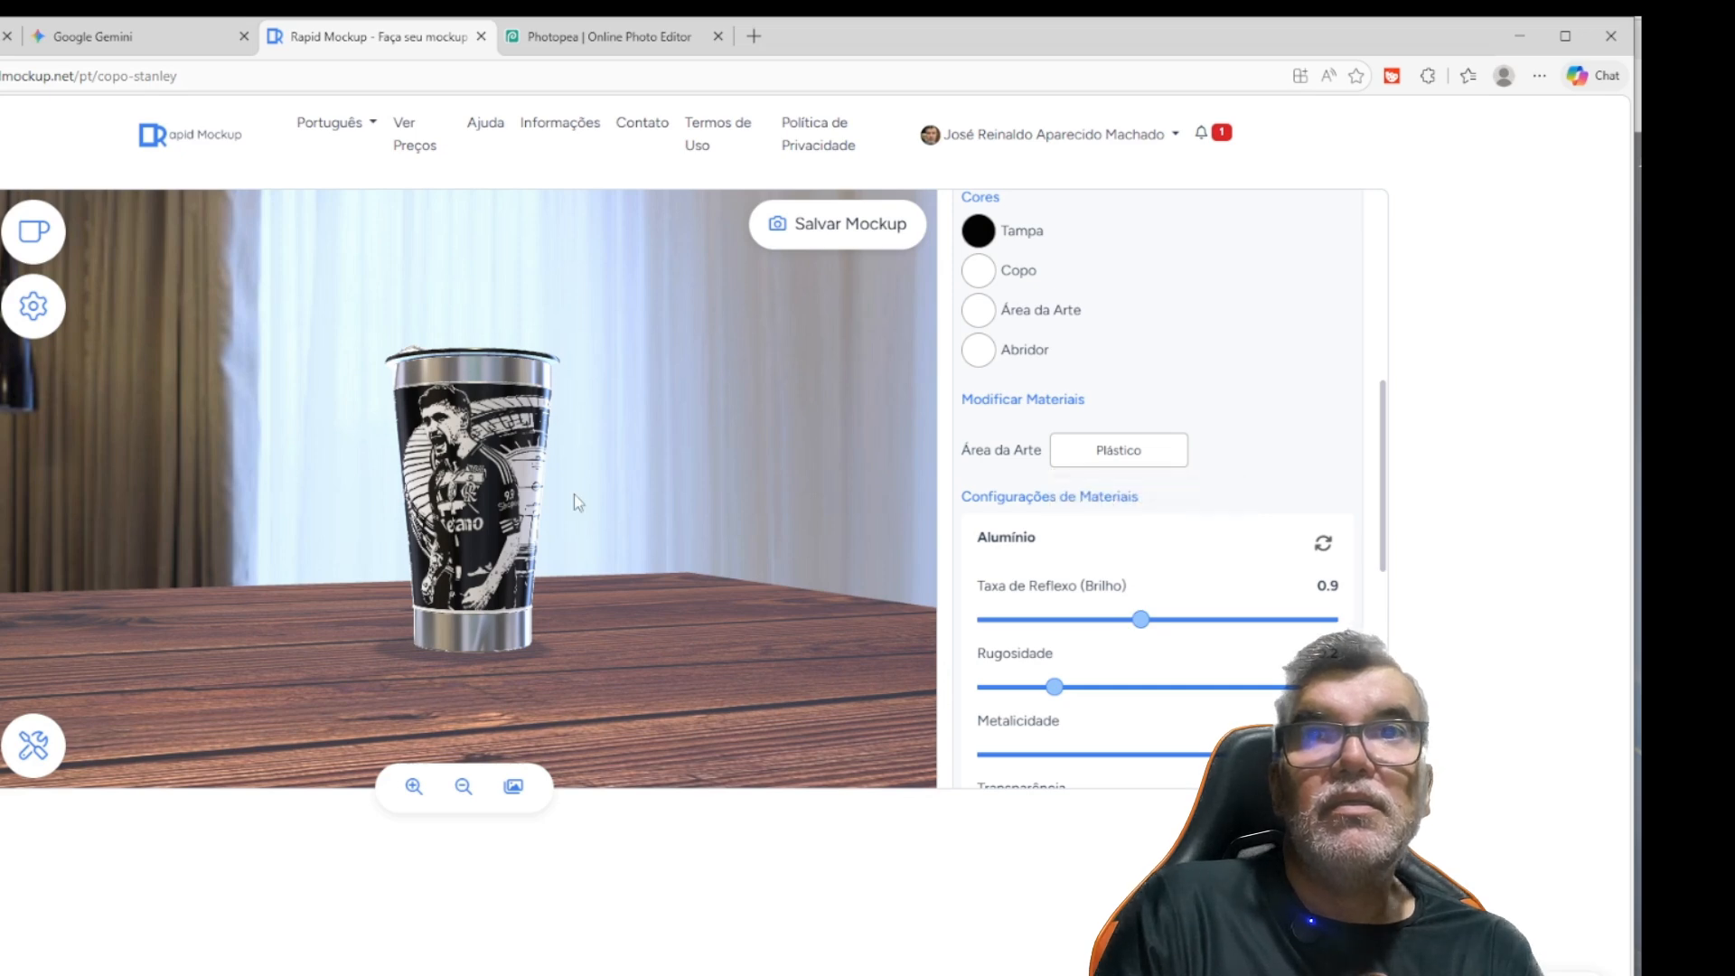
left_click(1077, 463)
left_click_drag(1105, 500, 1125, 533)
left_click(1127, 535)
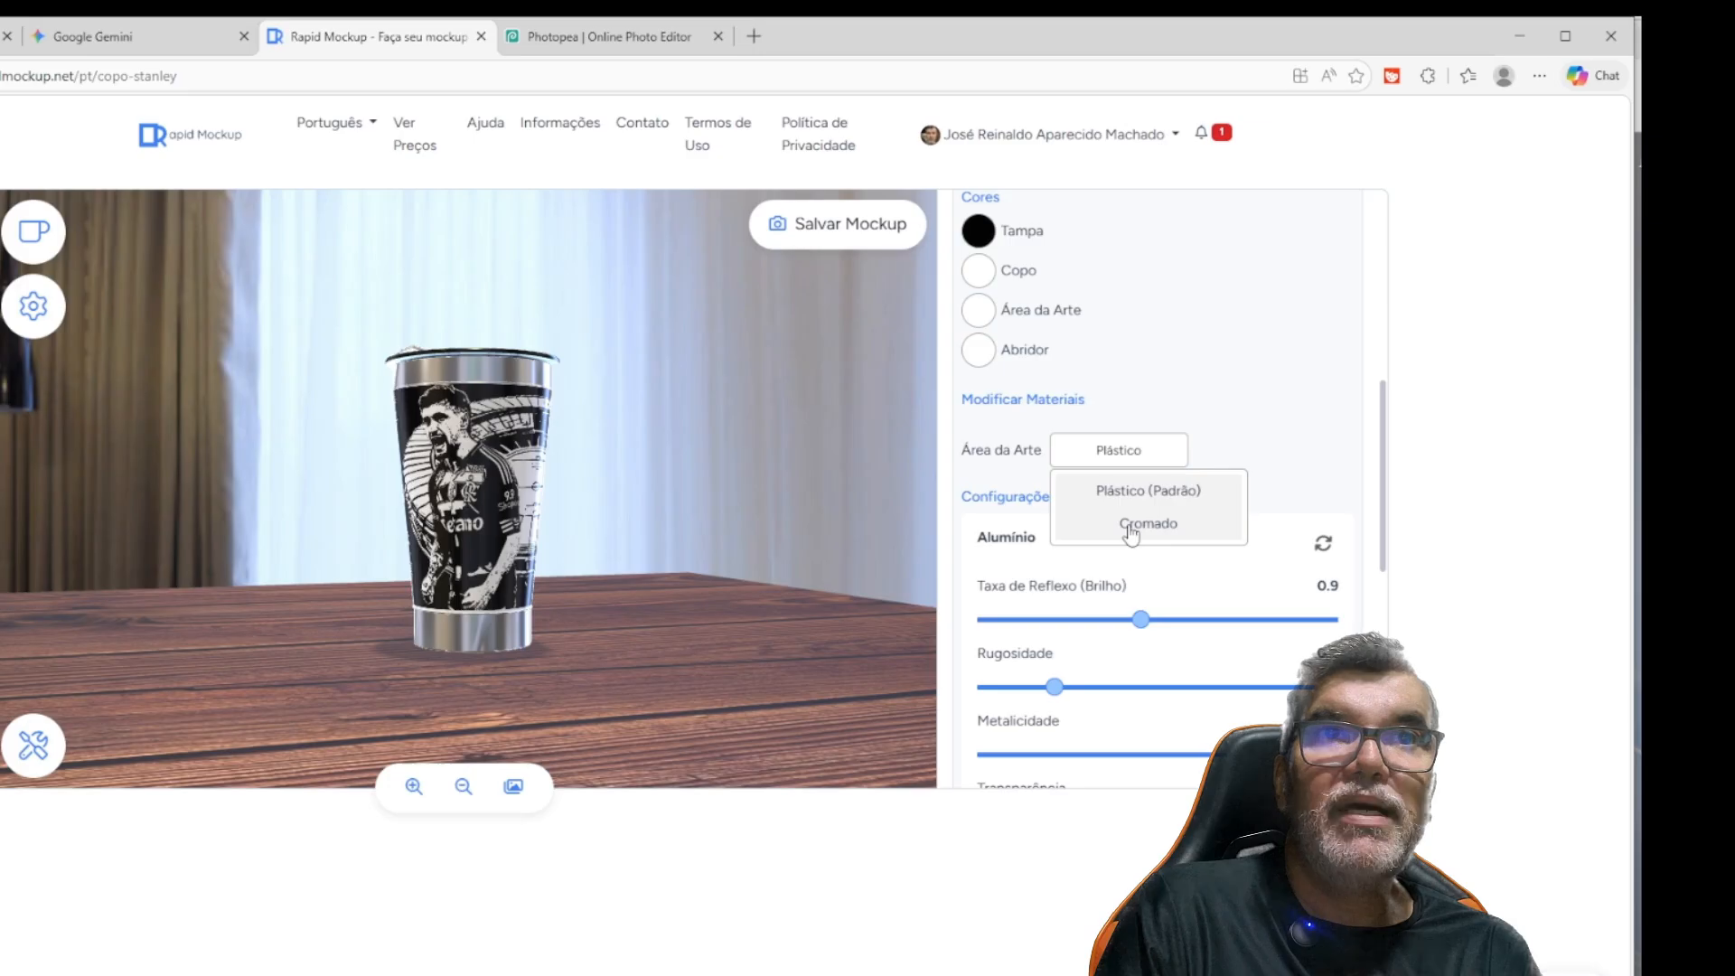
left_click(1131, 533)
left_click_drag(542, 517, 467, 519)
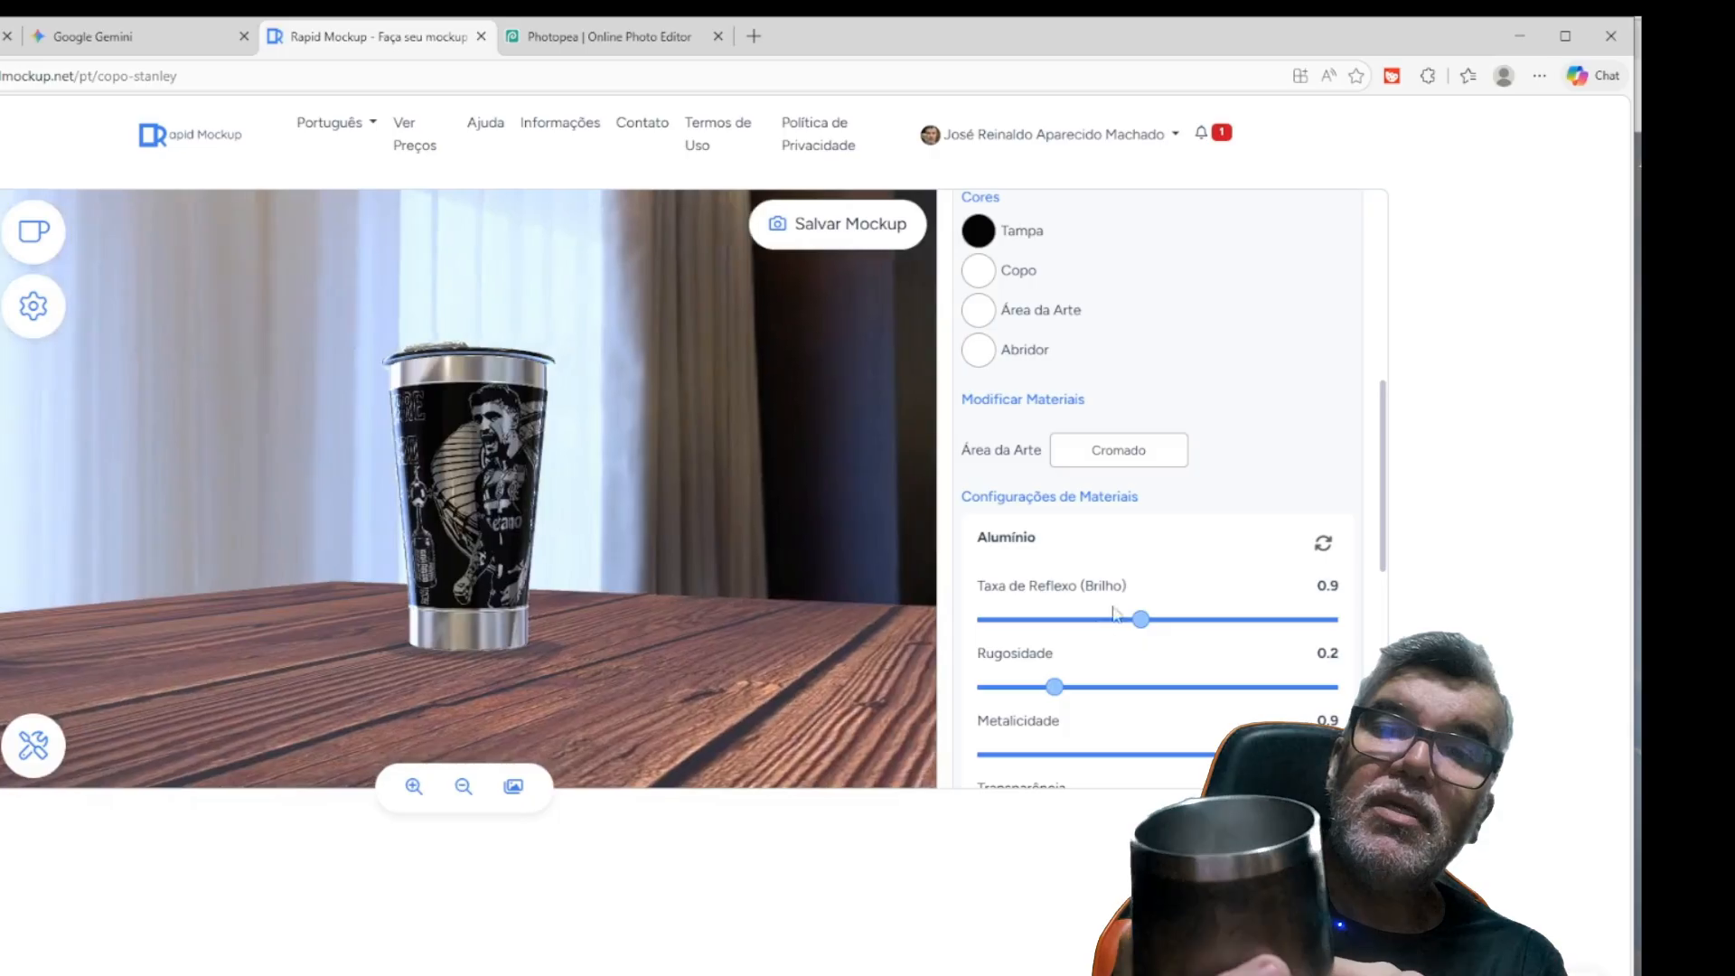